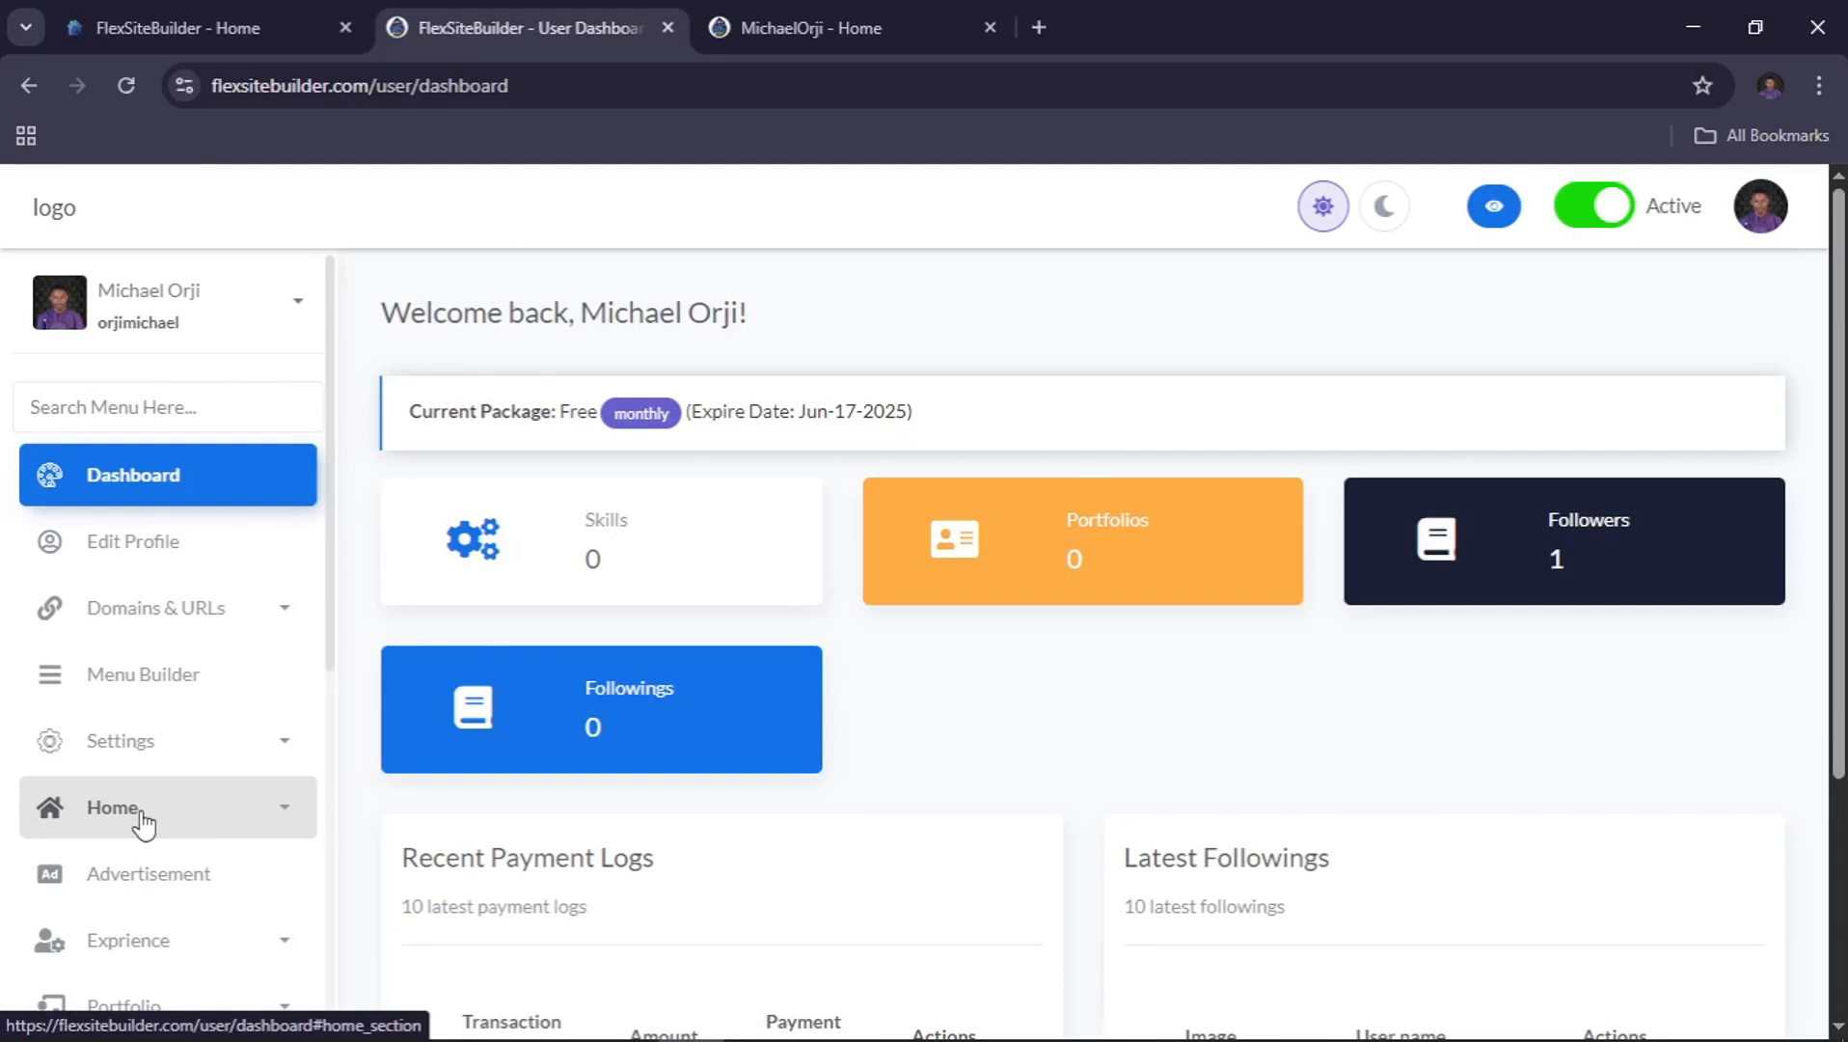
Open the Home Sections editing page for the website's home page
click(144, 822)
scroll(144, 821, down, 2)
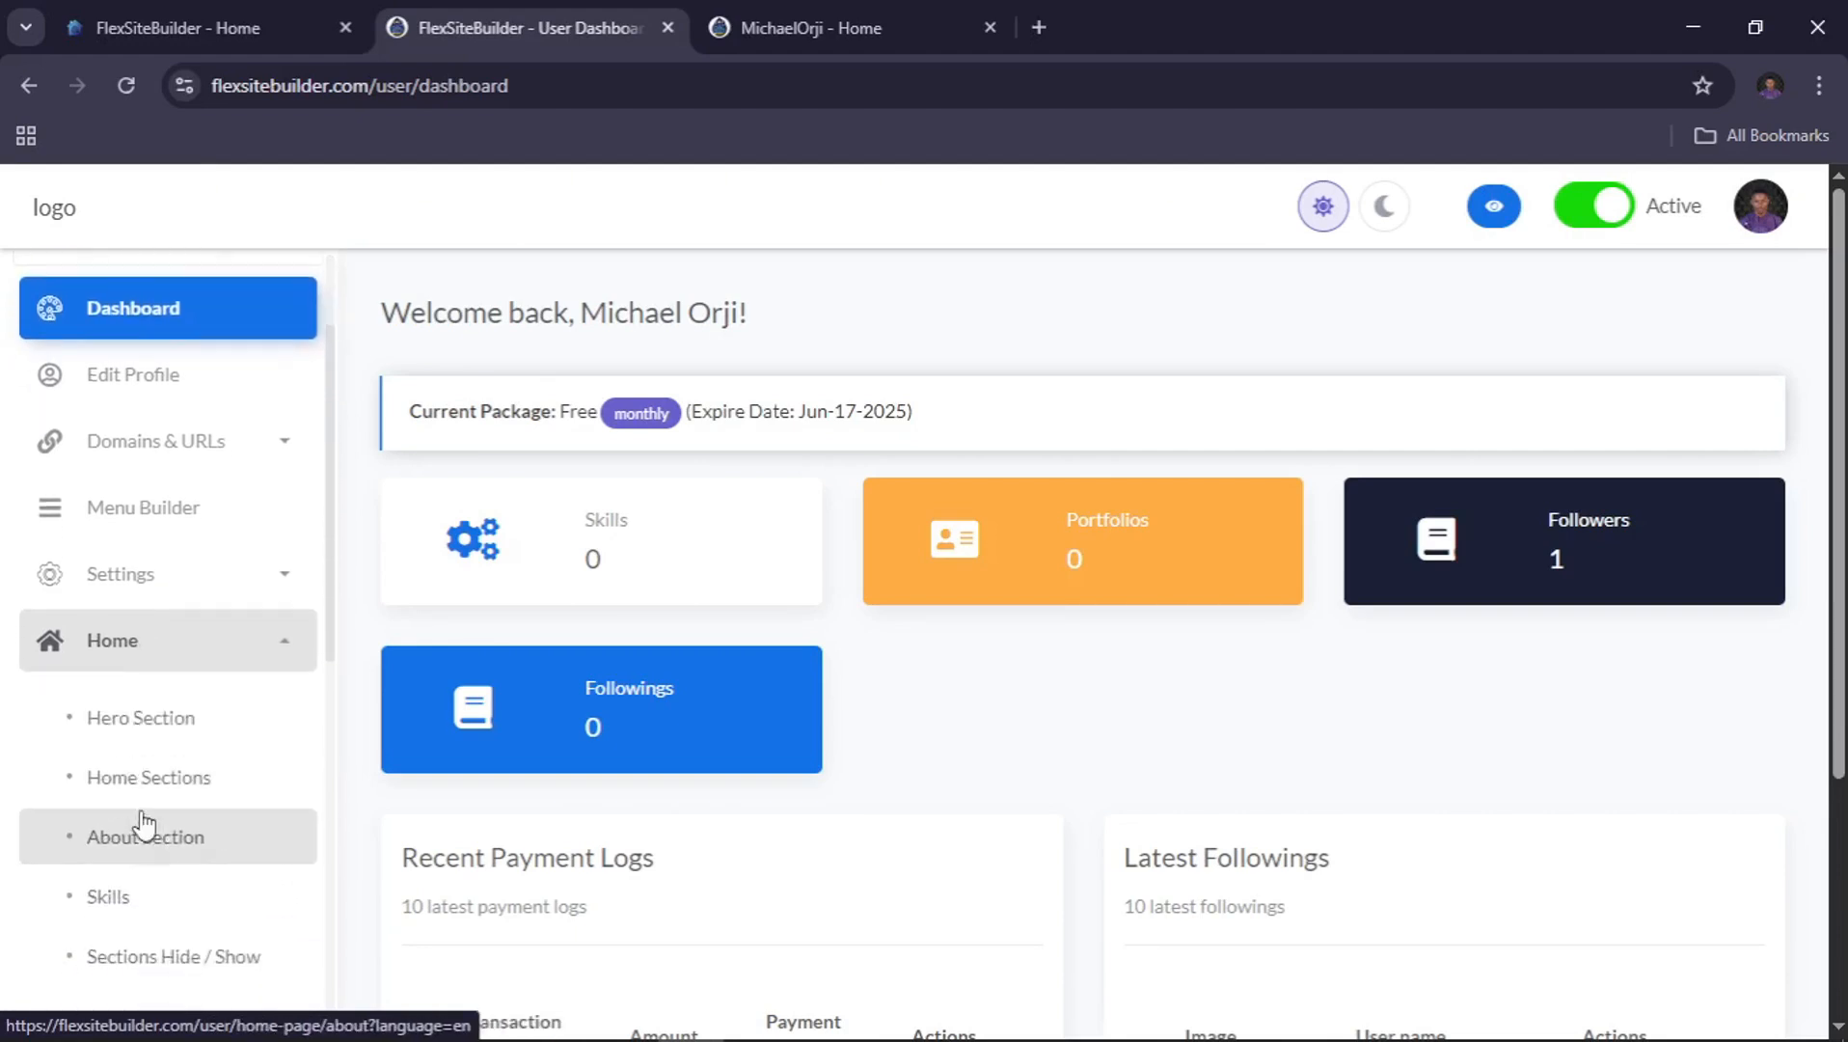
click(175, 750)
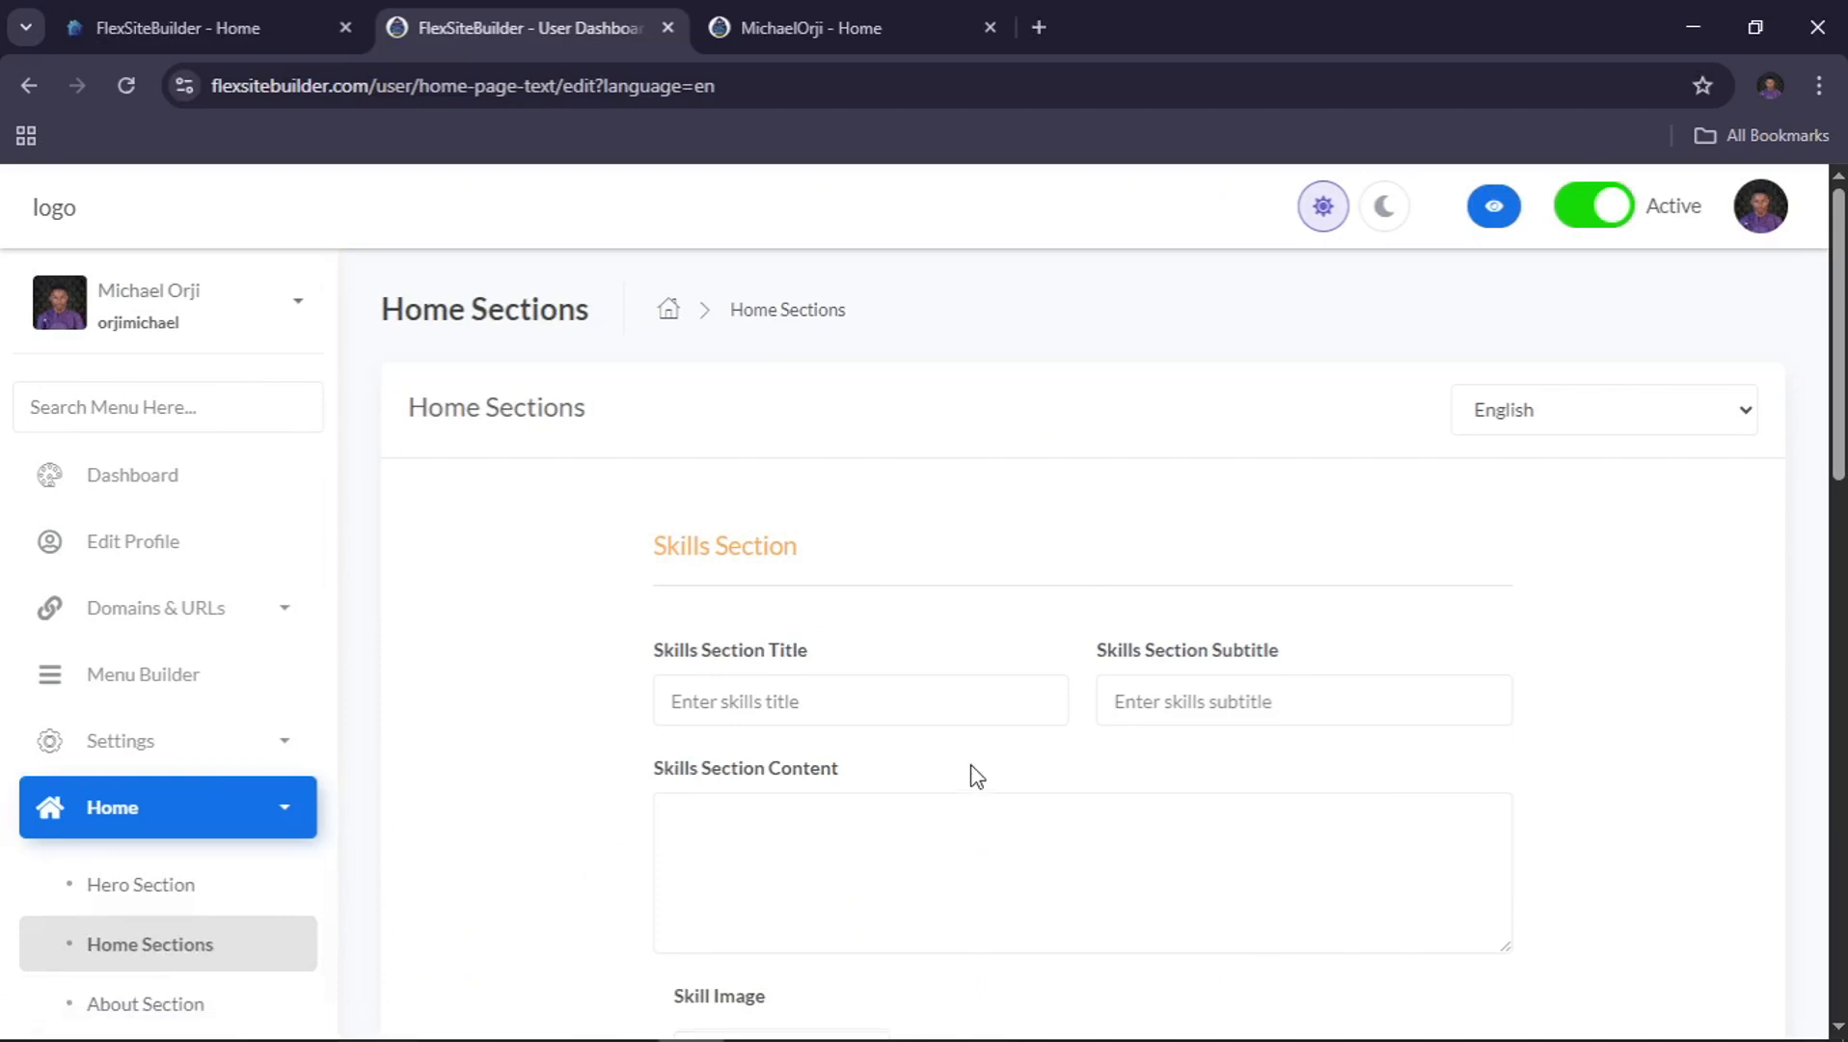
Review the title and subtitle fields of the skills, job and education, portfolio, testimonial and contact sections
scroll(973, 771, down, 2)
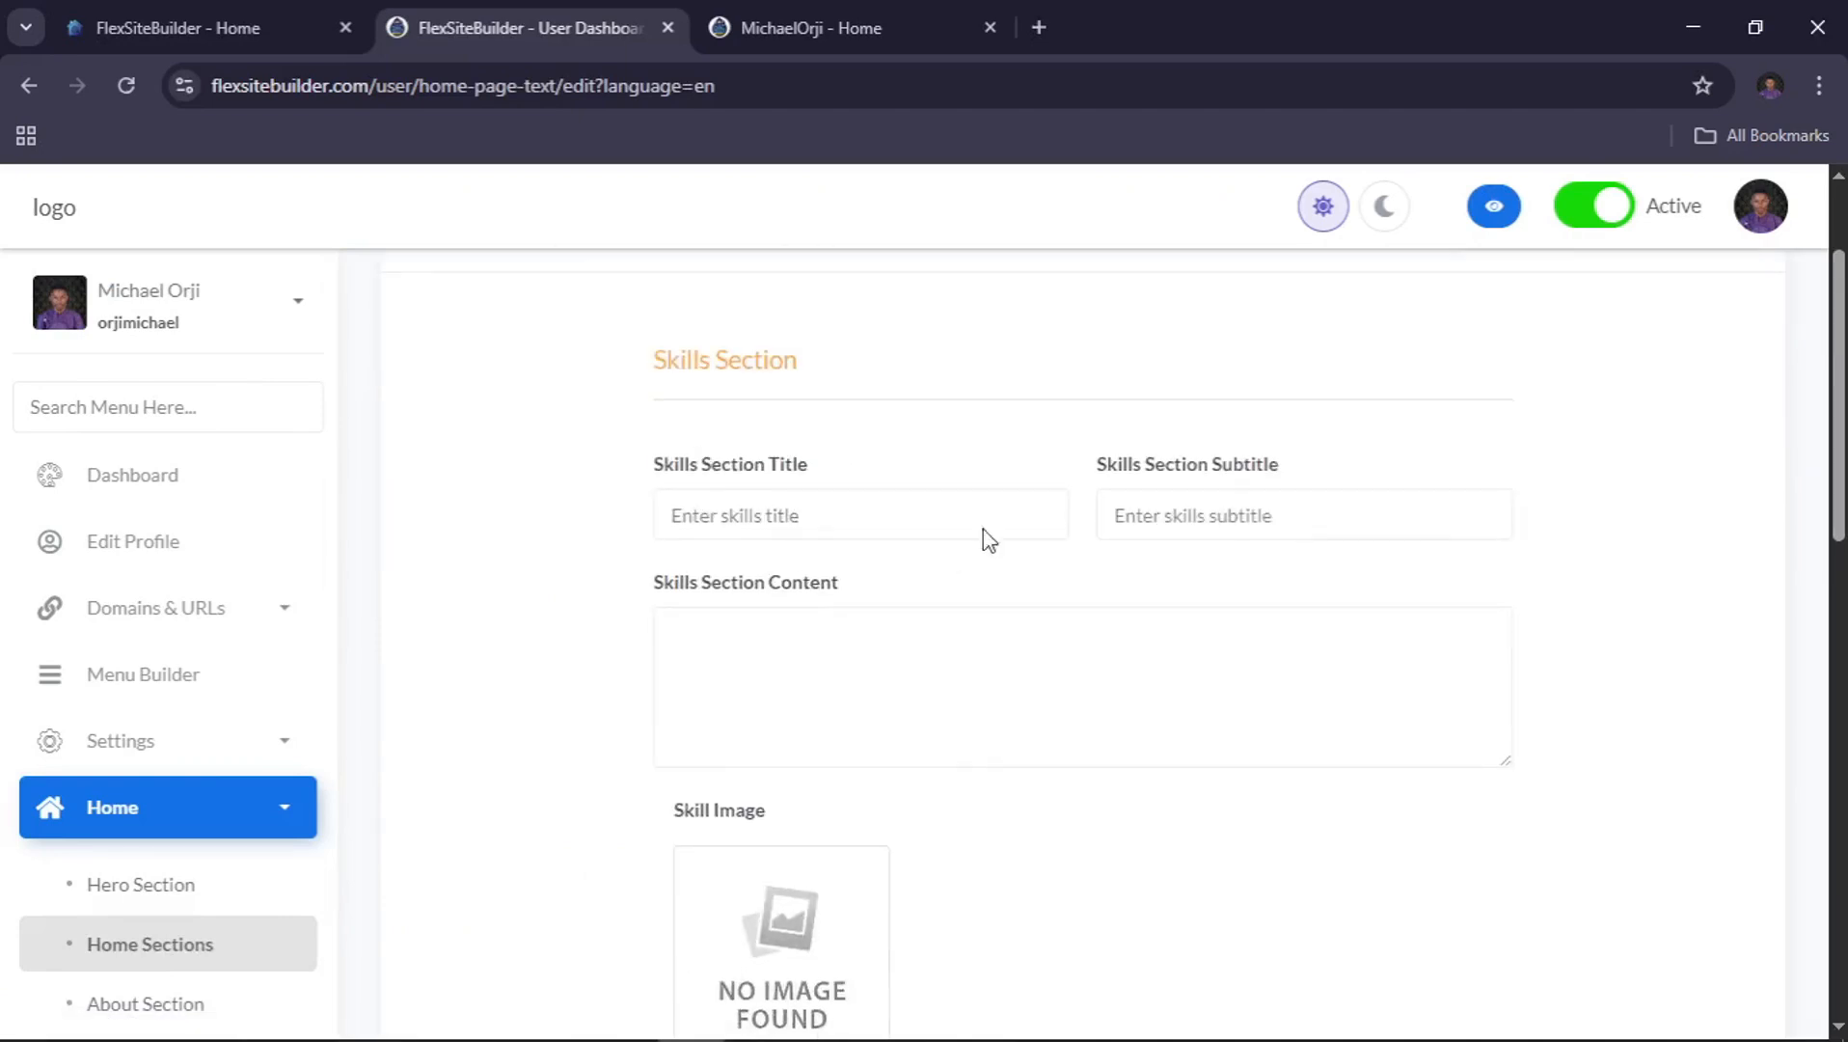
scroll(1258, 497, down, 9)
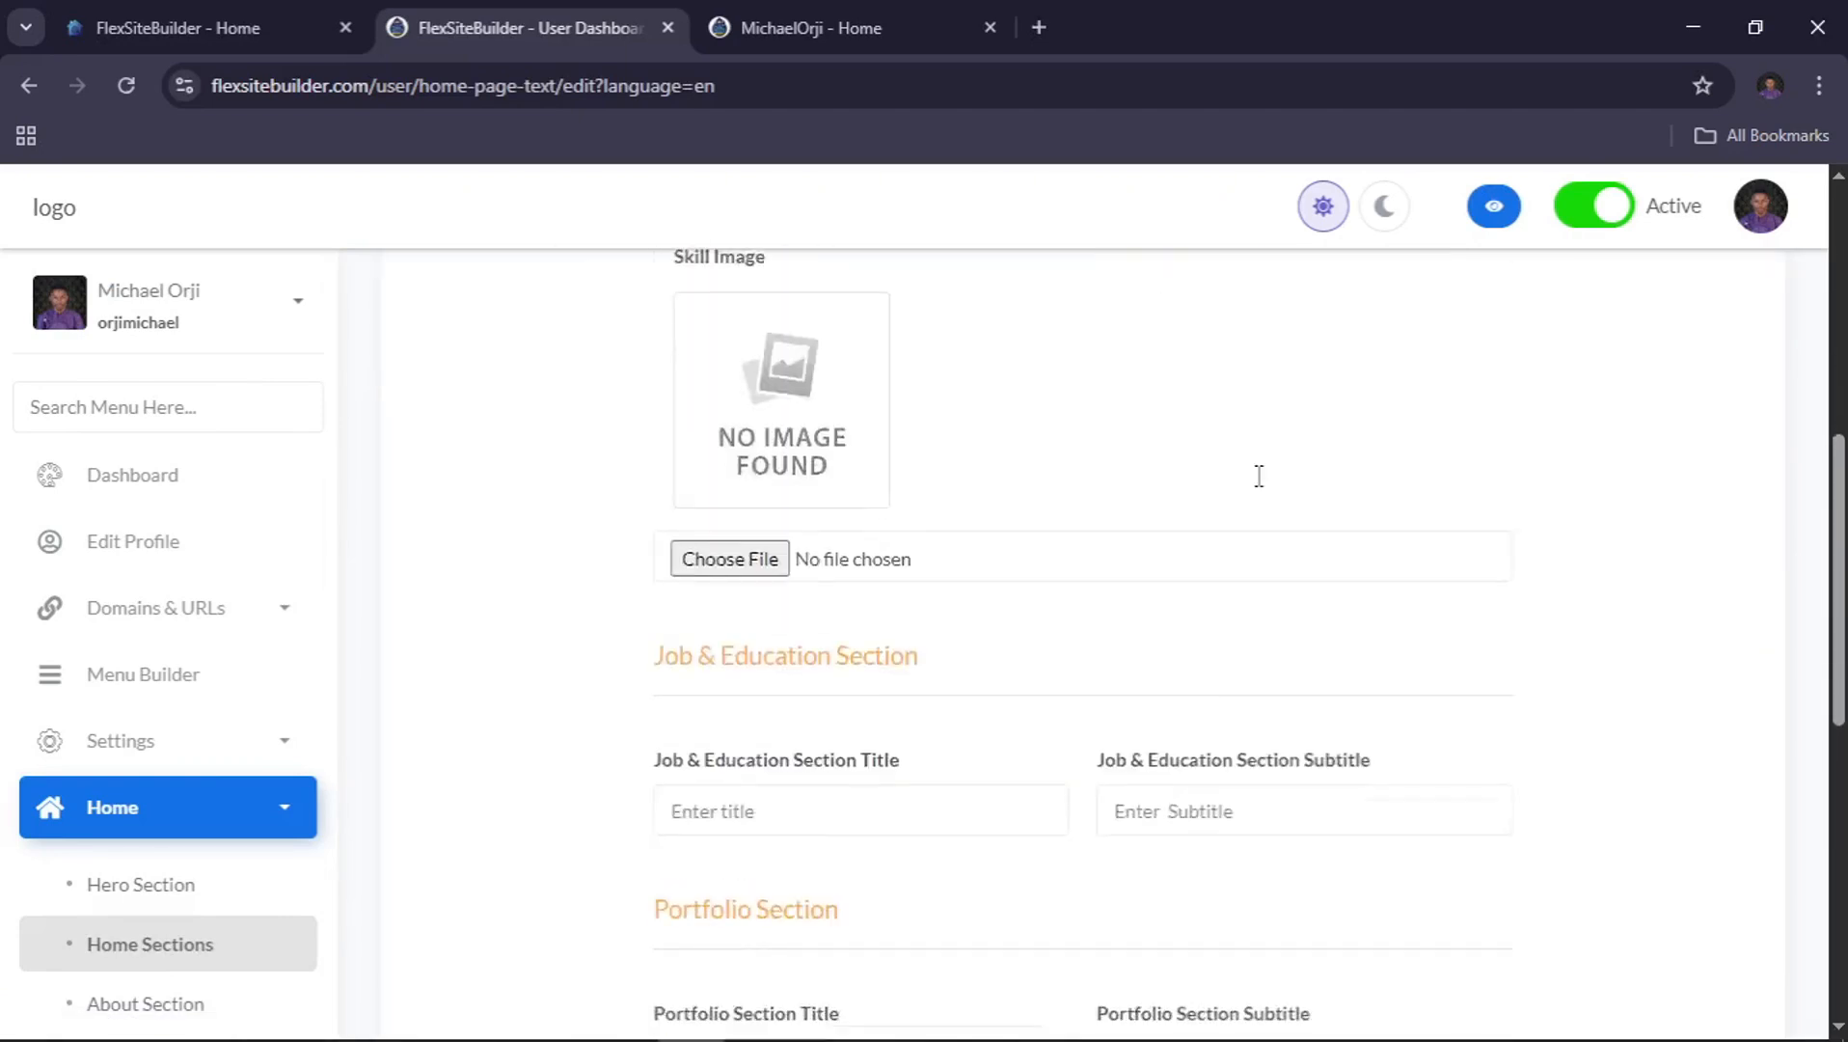
scroll(1259, 487, down, 5)
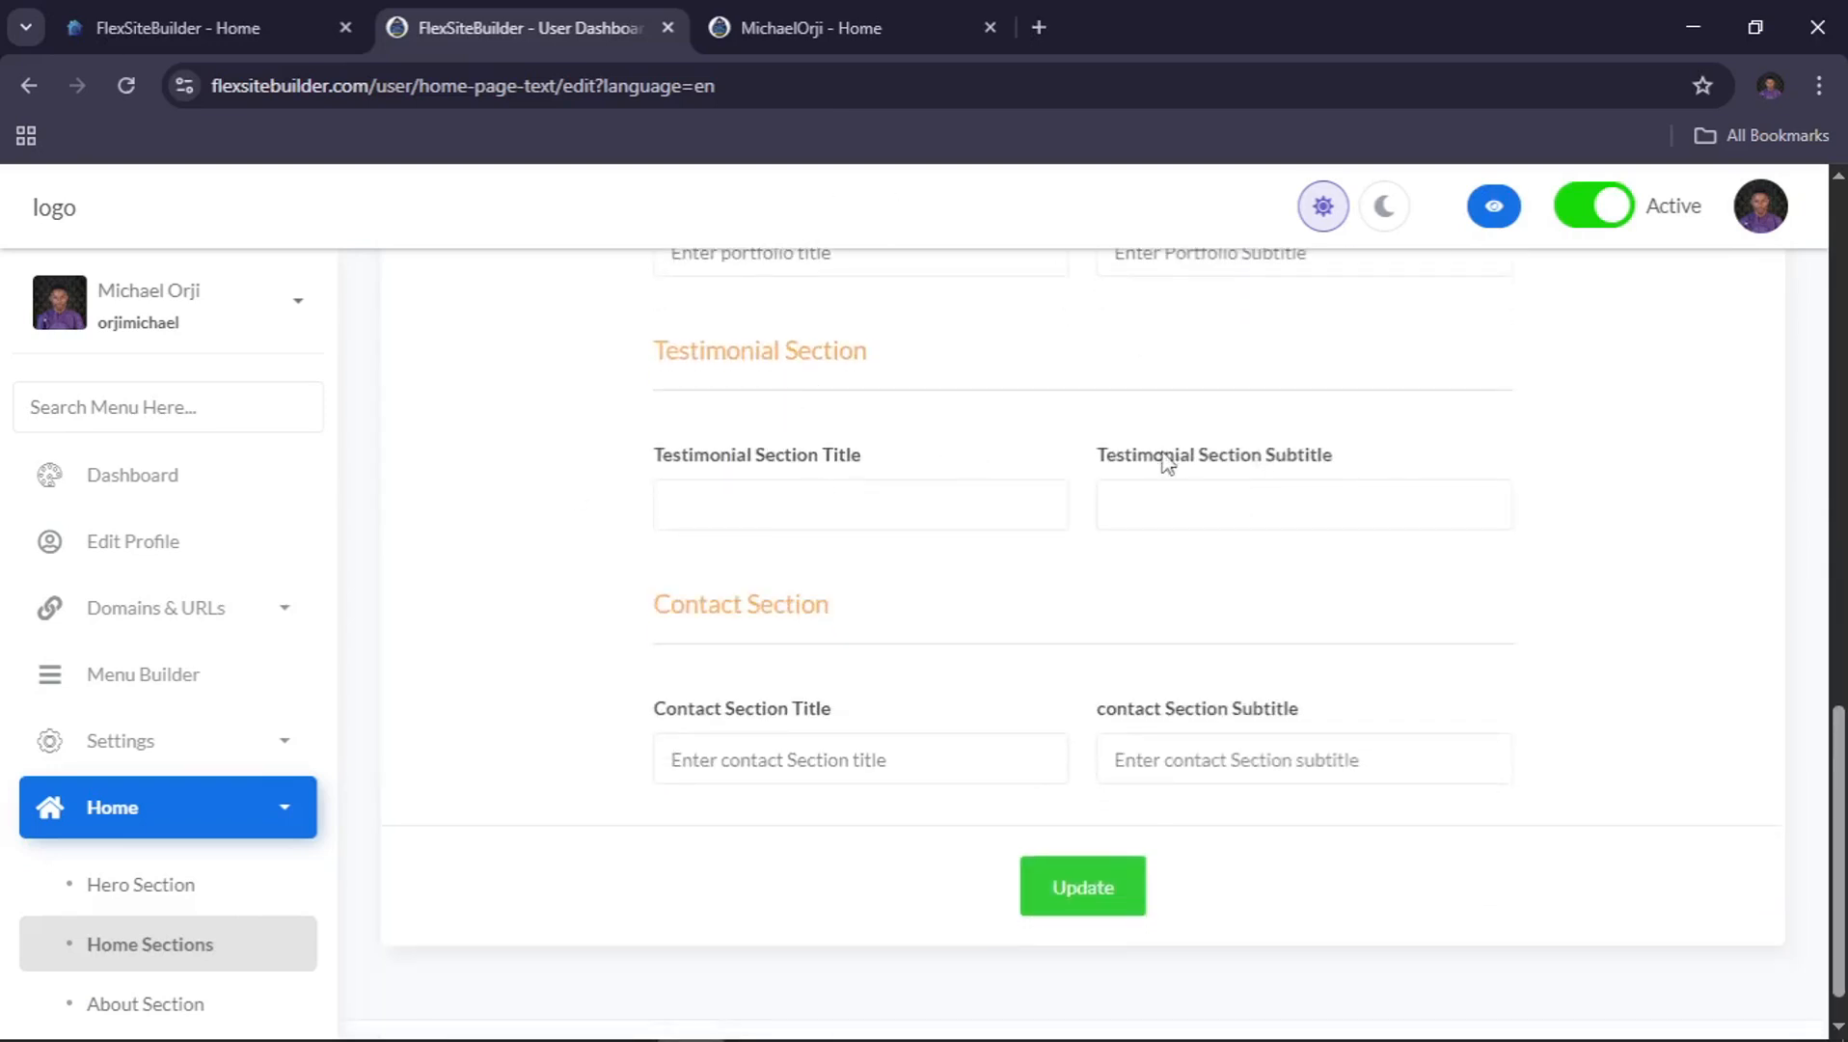
drag(1392, 473, 1080, 450)
click(1077, 442)
scroll(1078, 442, up, 3)
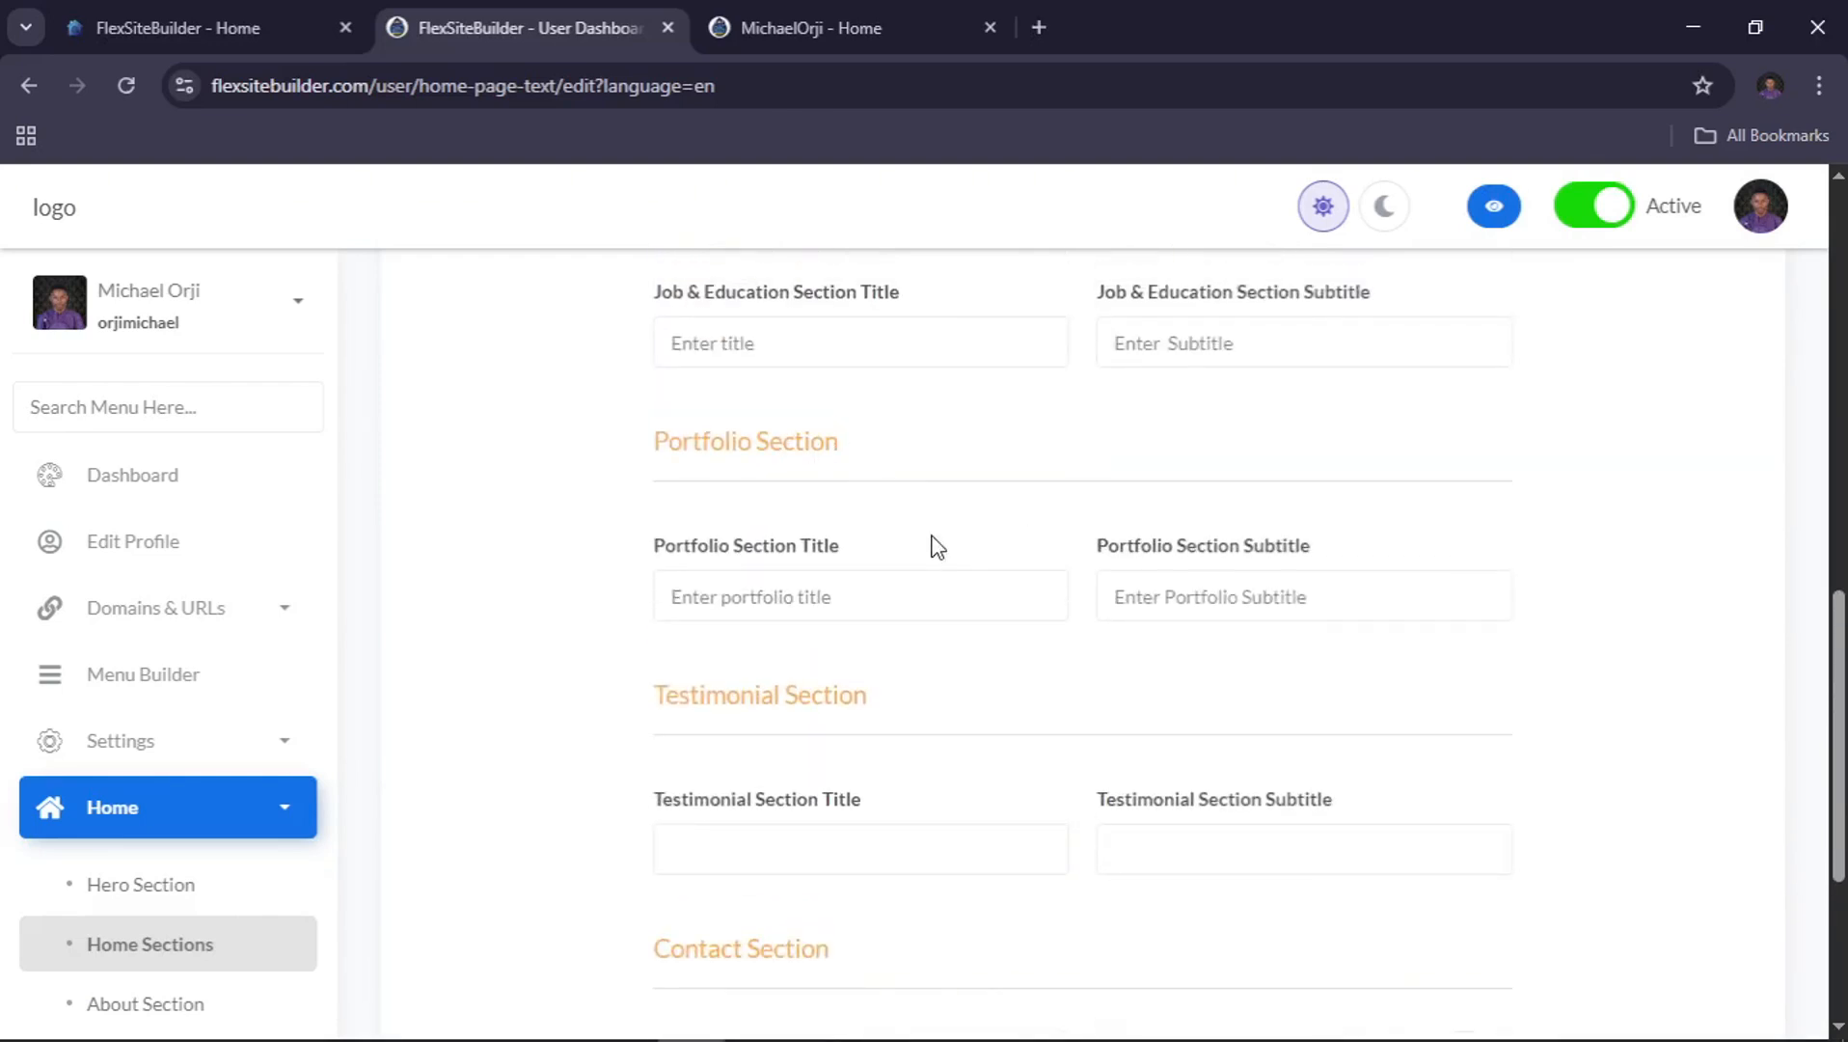
drag(932, 546, 626, 565)
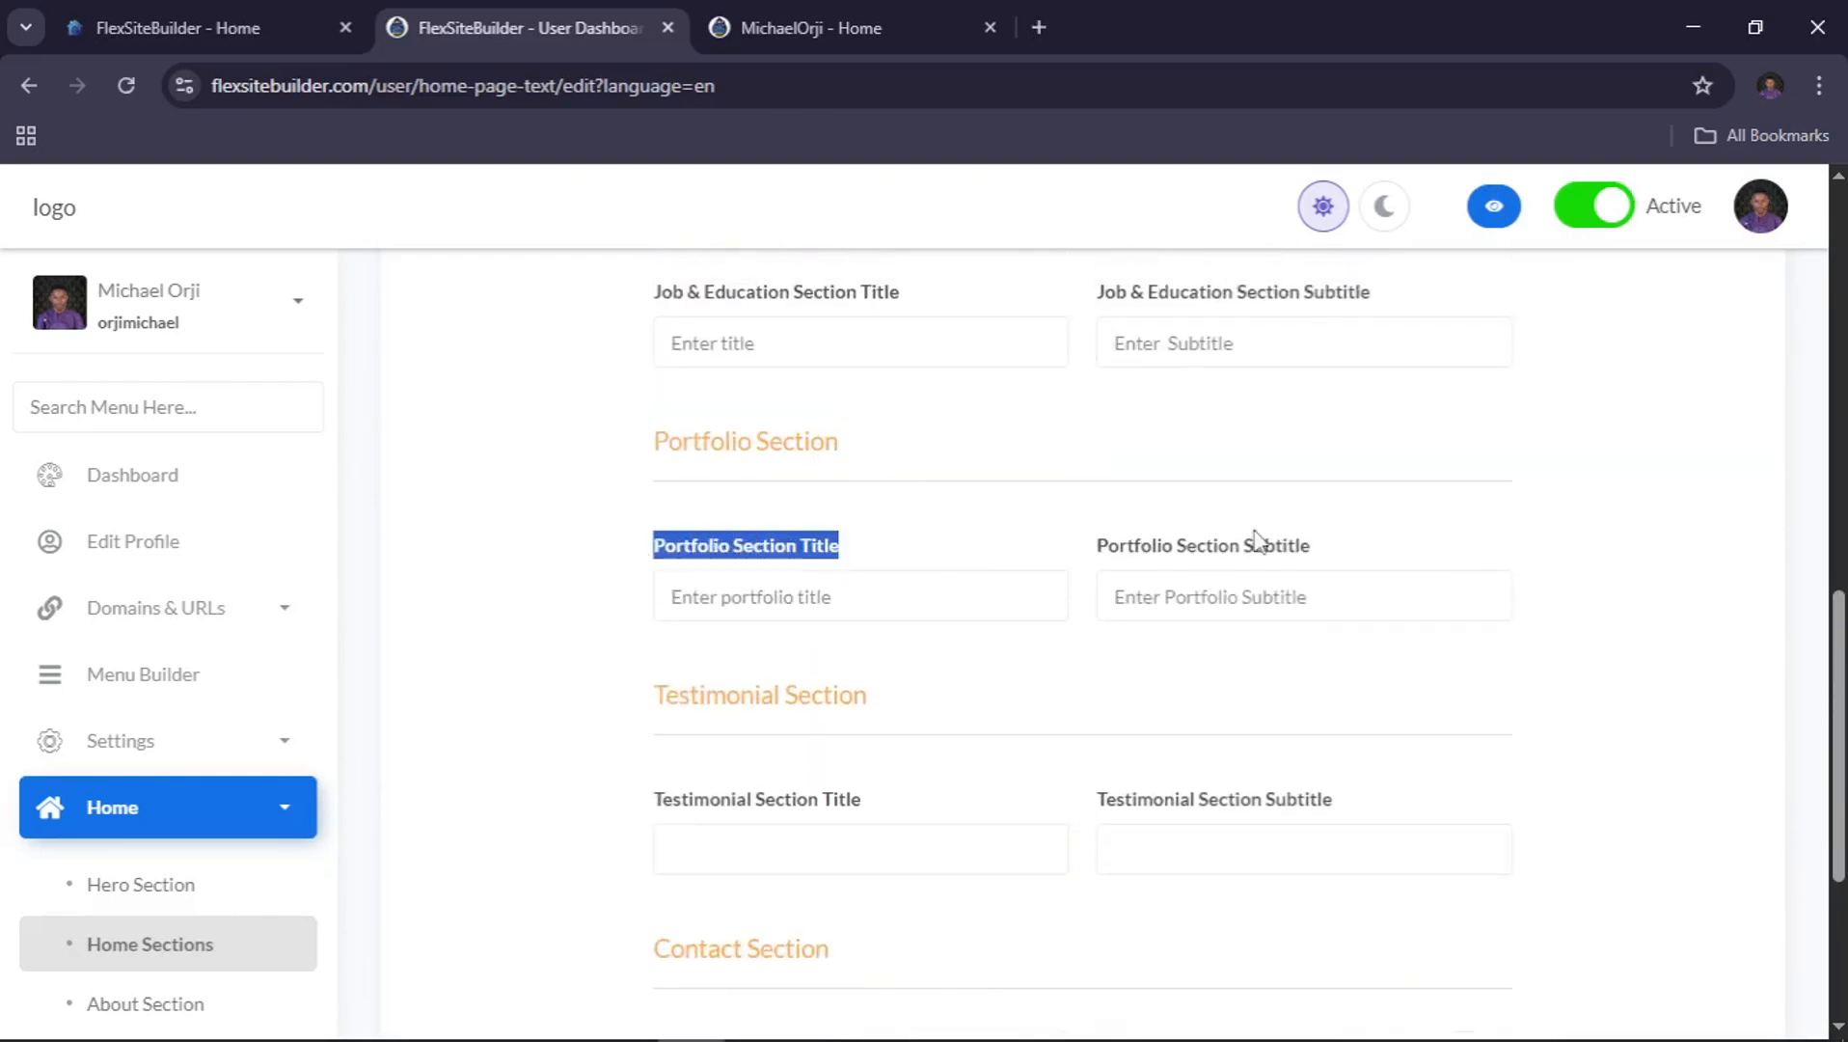
click(1343, 551)
drag(1342, 552, 1066, 553)
scroll(1067, 553, down, 2)
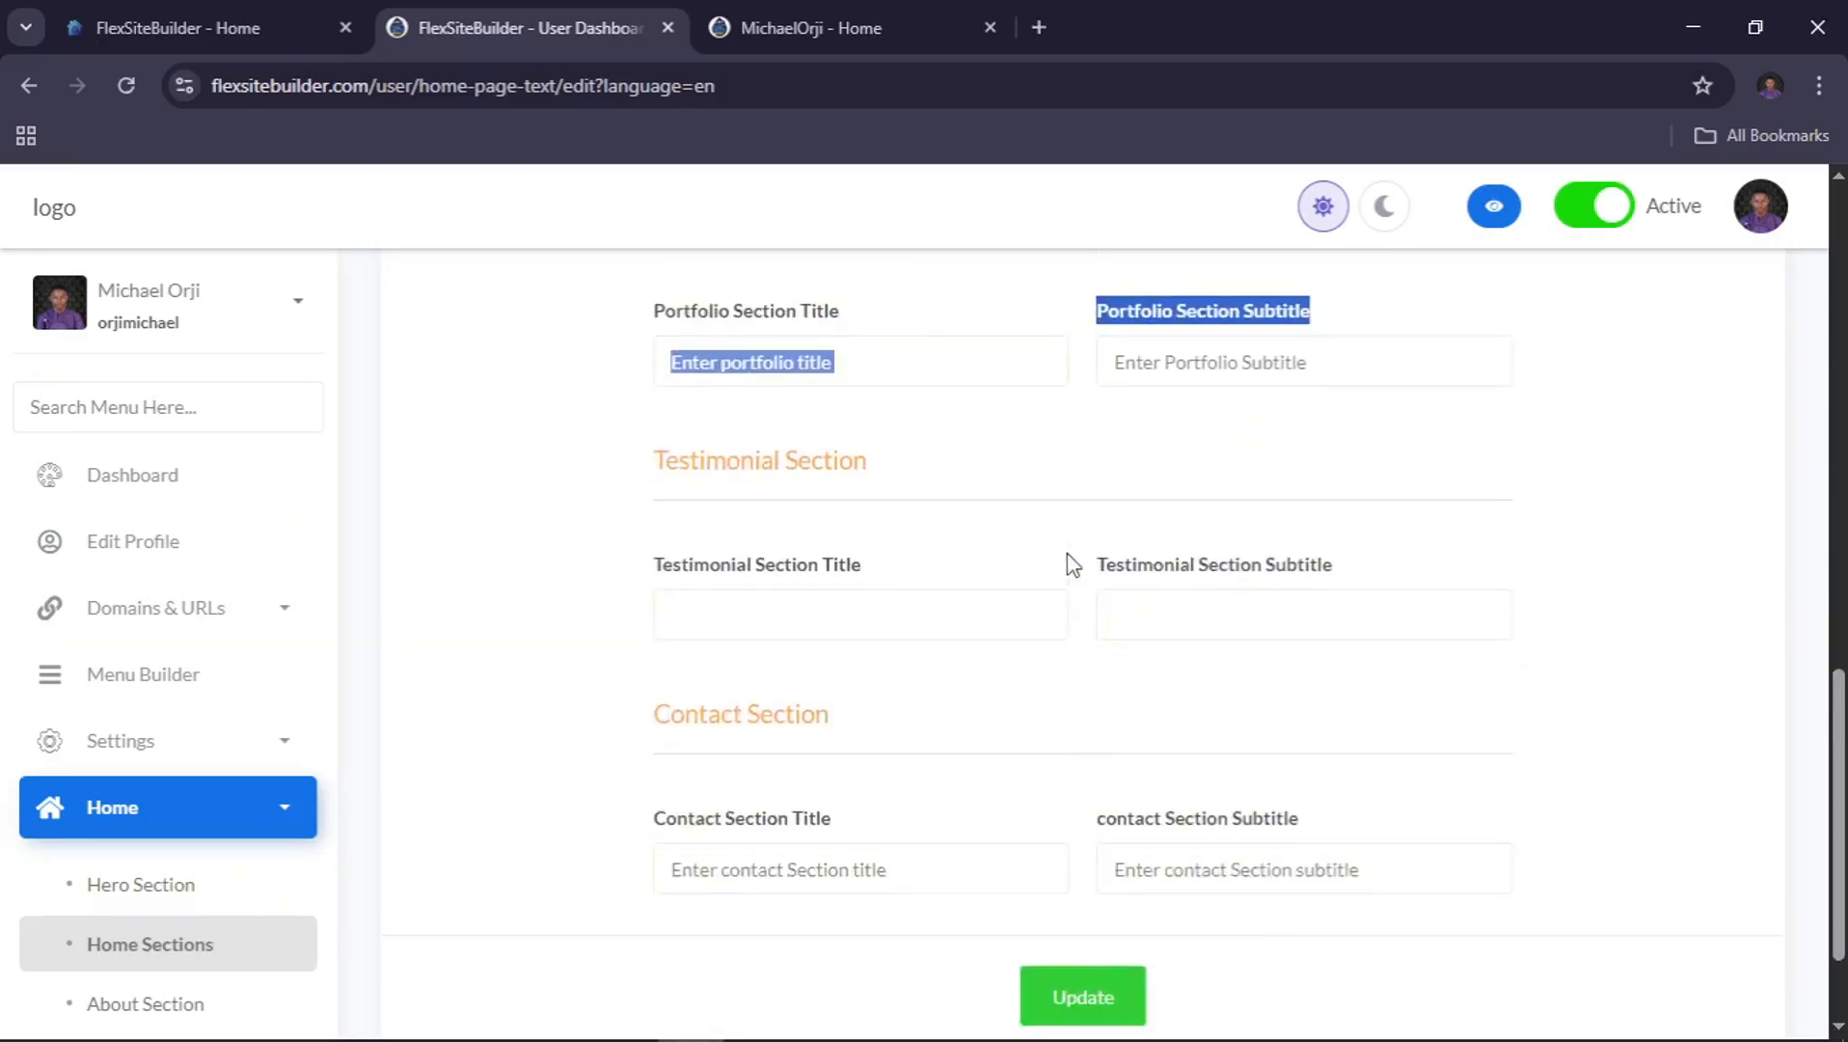
scroll(955, 553, up, 10)
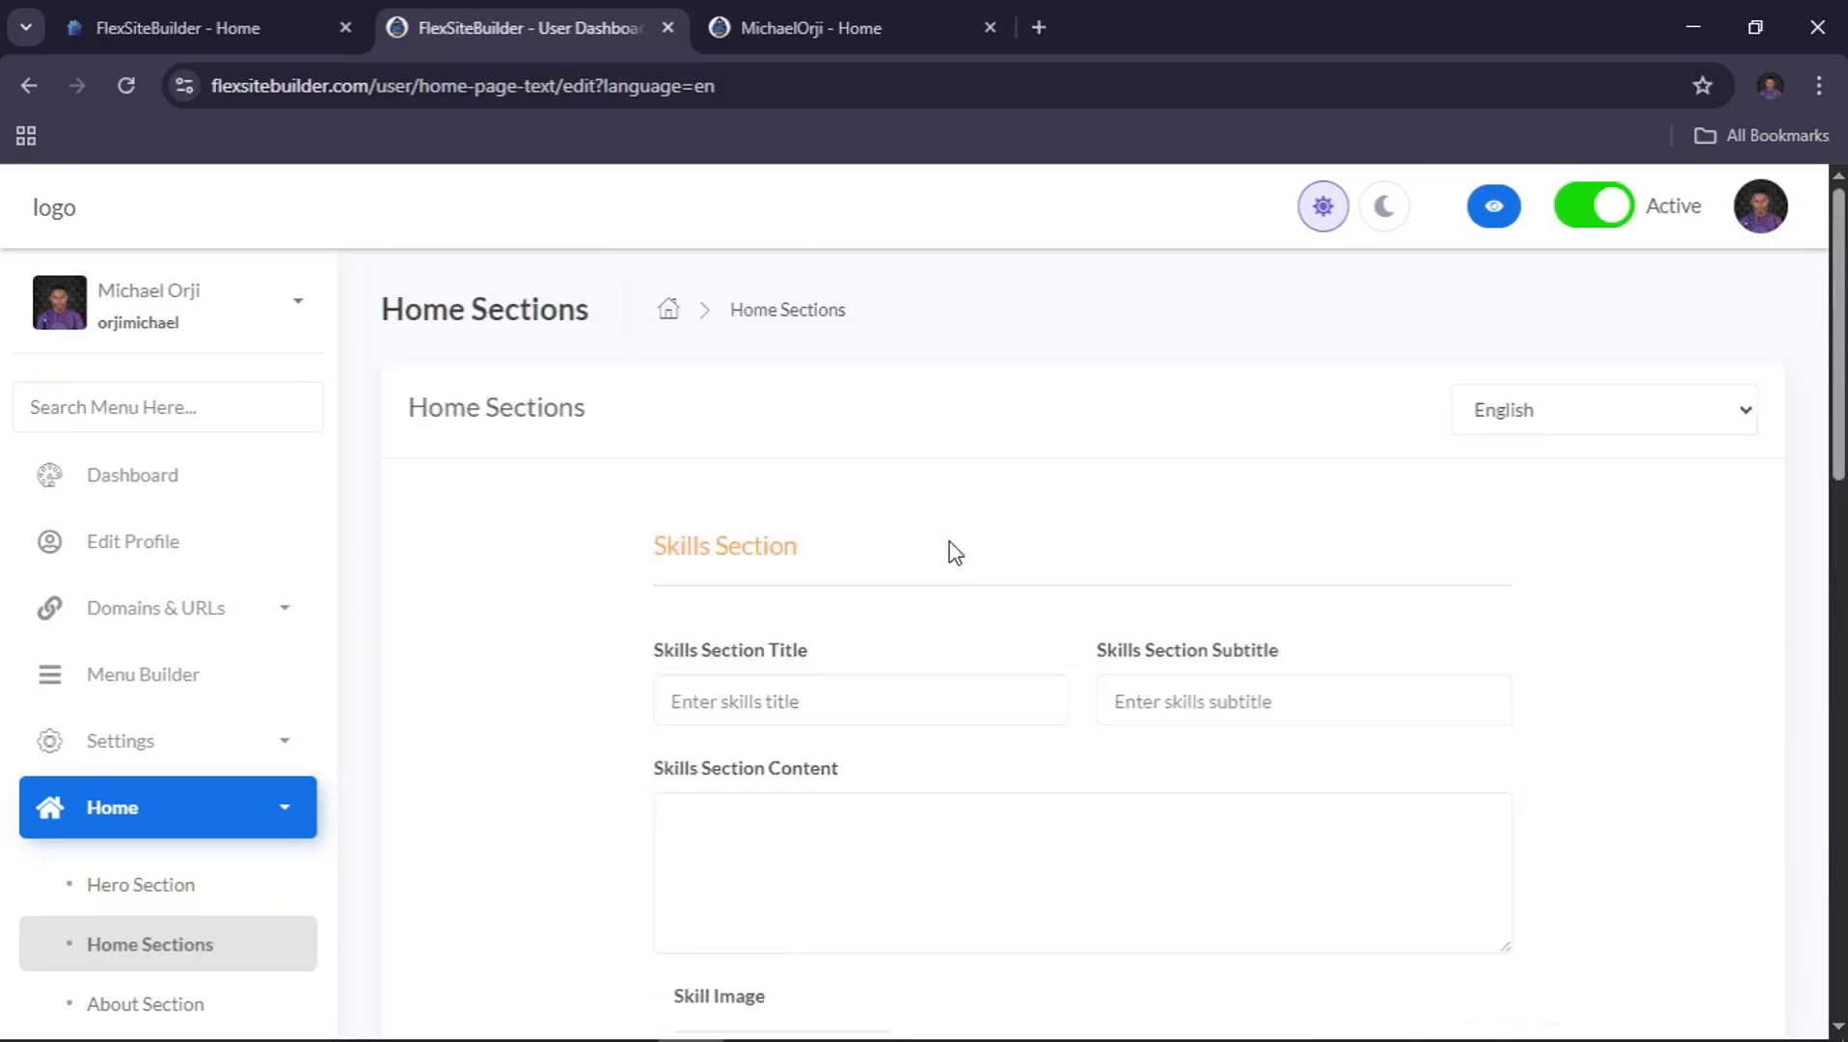
Switch to the live portfolio website and examine the section headings on its home page
click(863, 20)
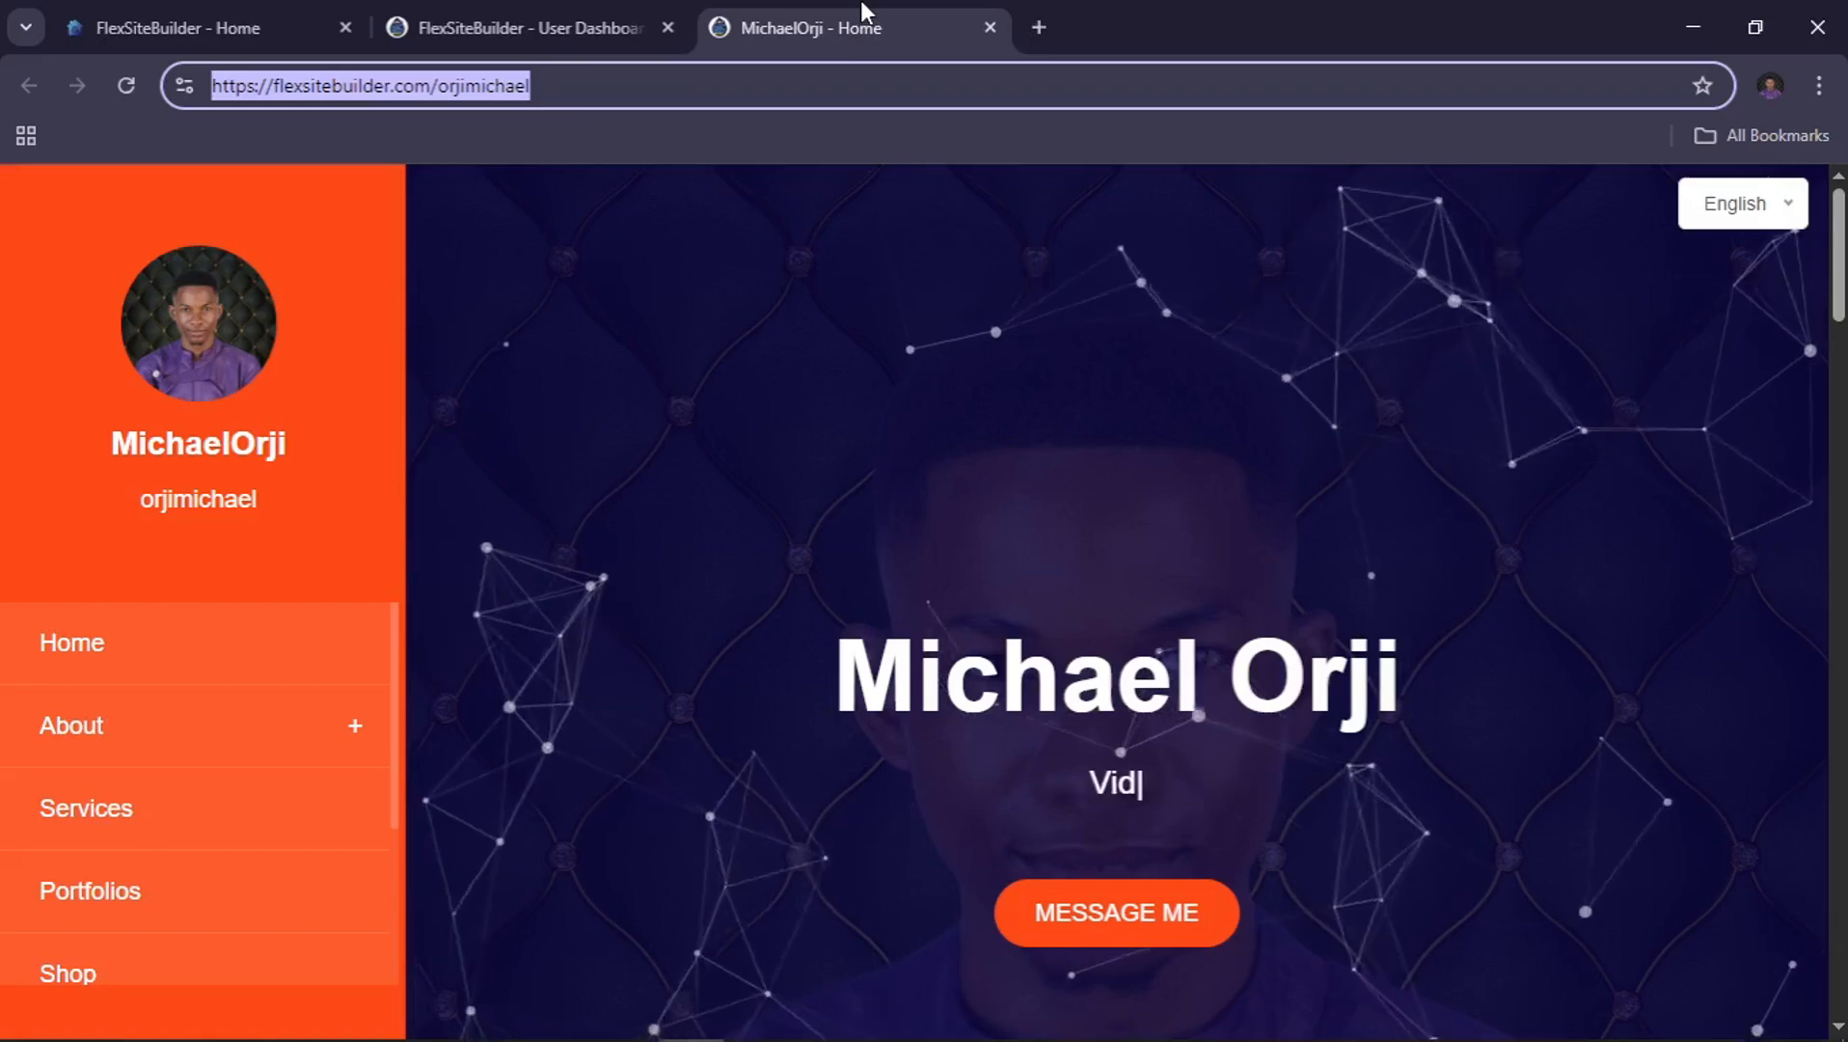
scroll(972, 555, down, 7)
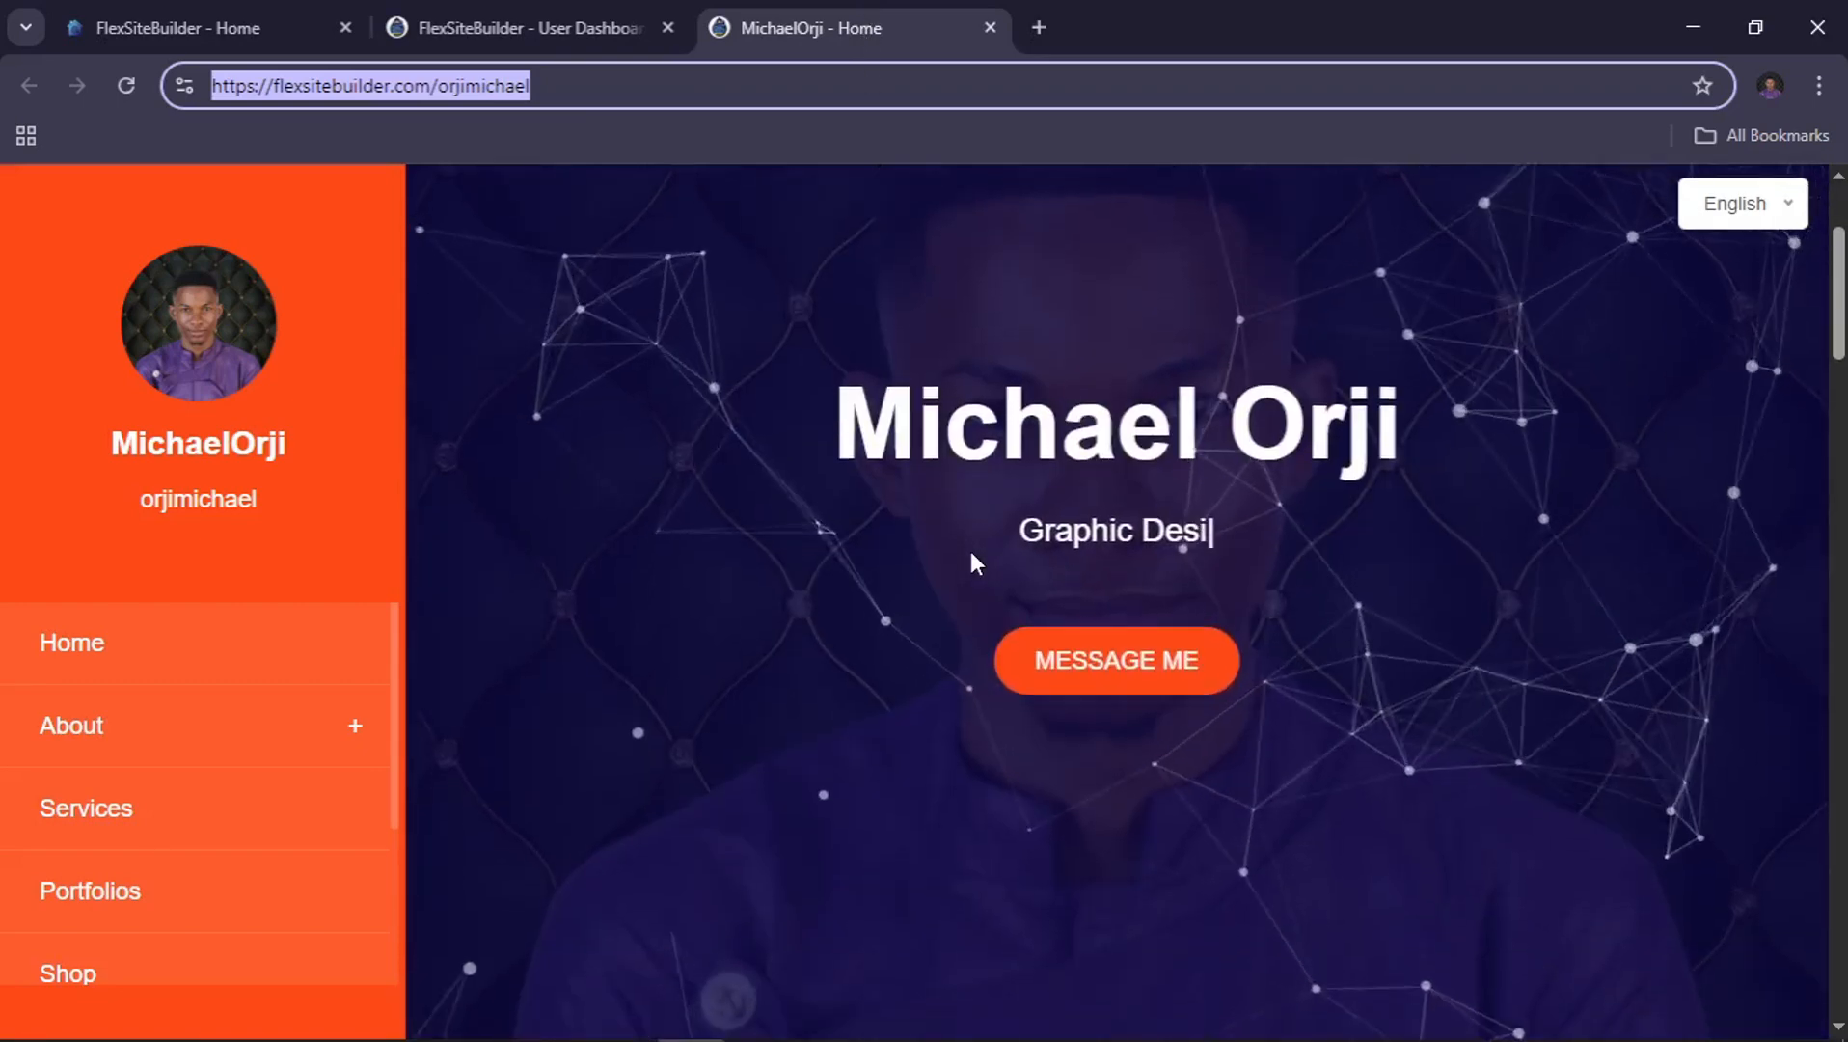
scroll(971, 554, down, 6)
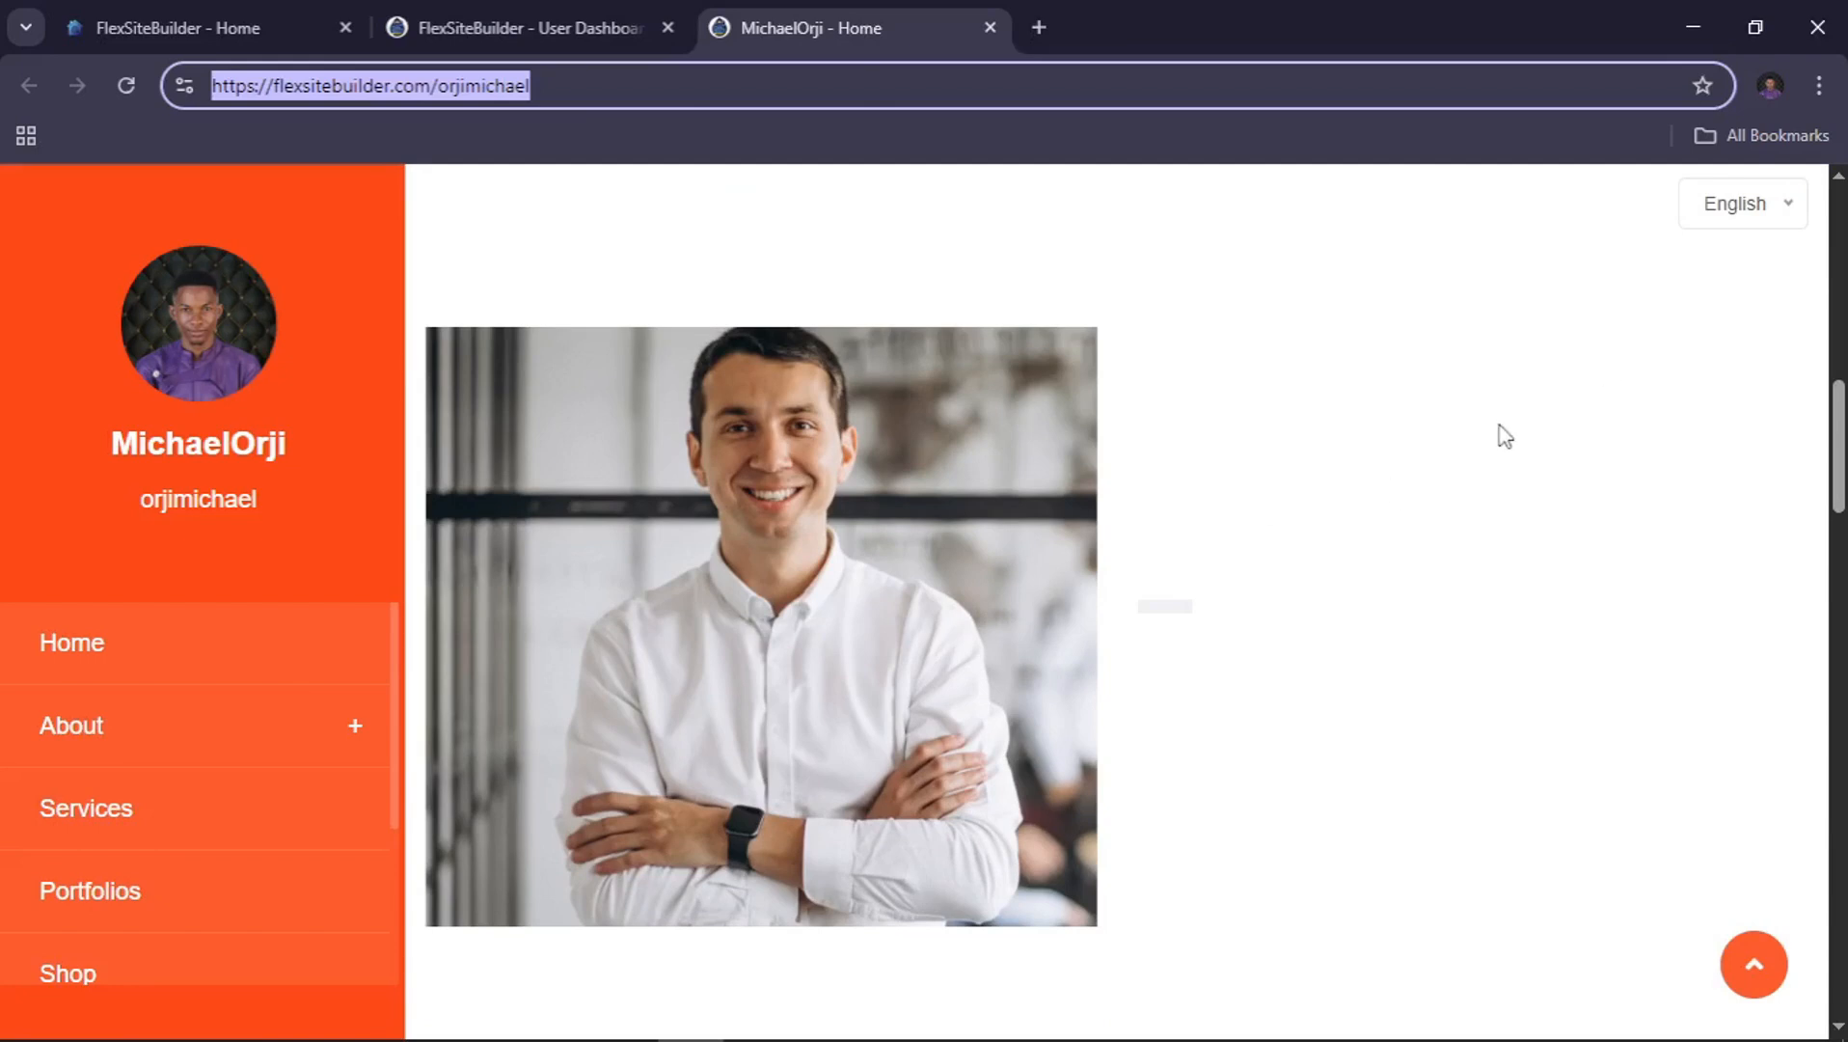
scroll(1505, 436, down, 16)
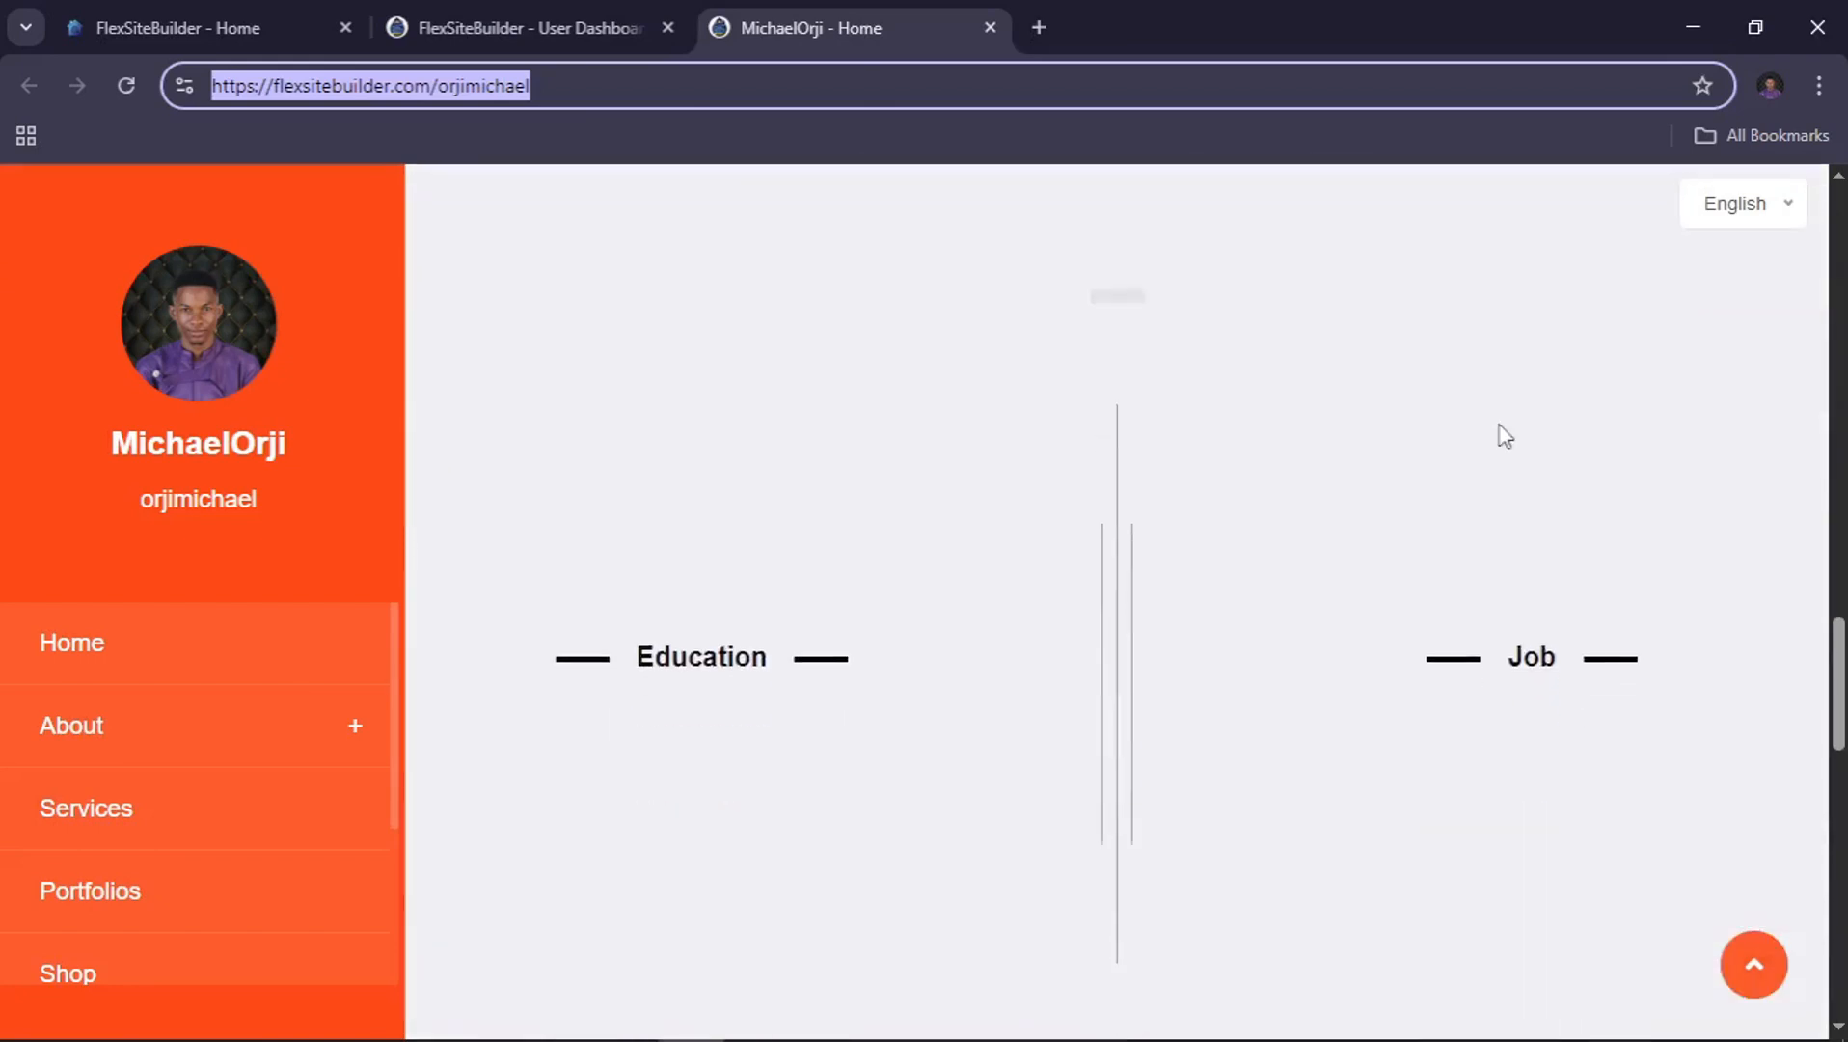
Back in the Home Sections form, set the Skills Section Title to "My Skills" and save the update
click(464, 20)
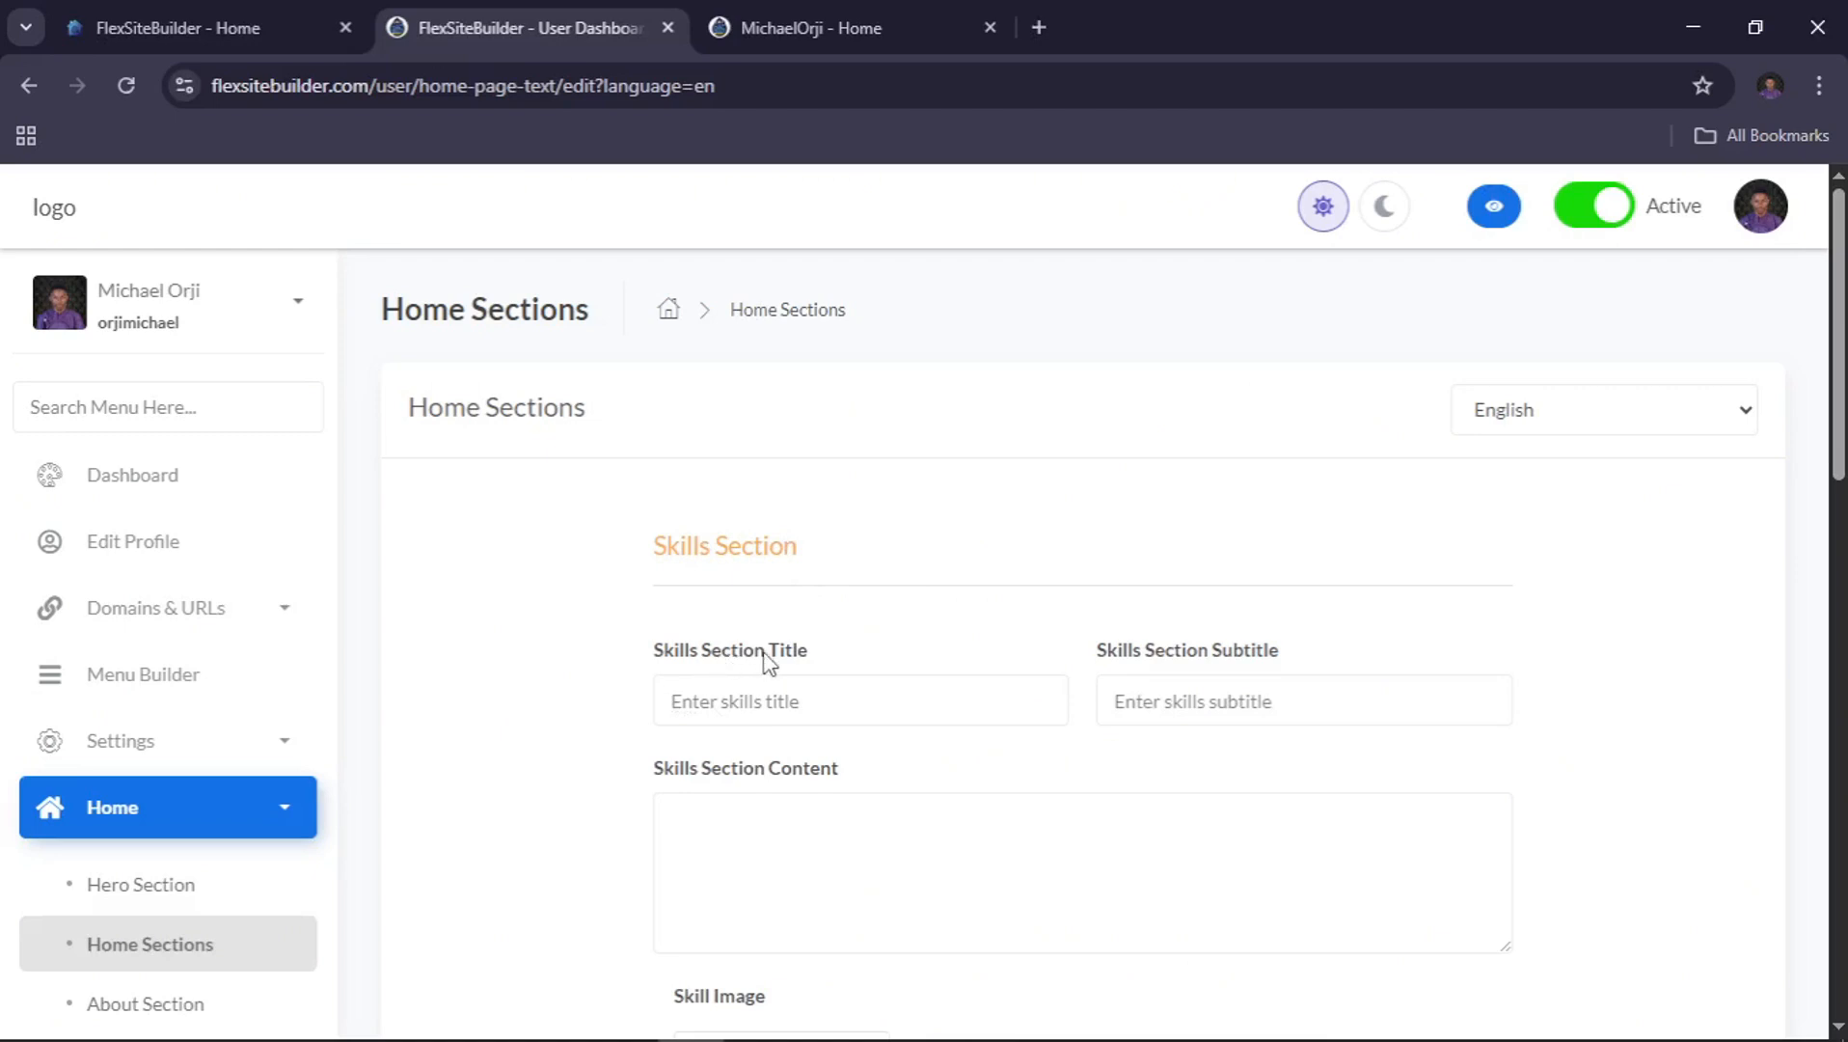
click(786, 691)
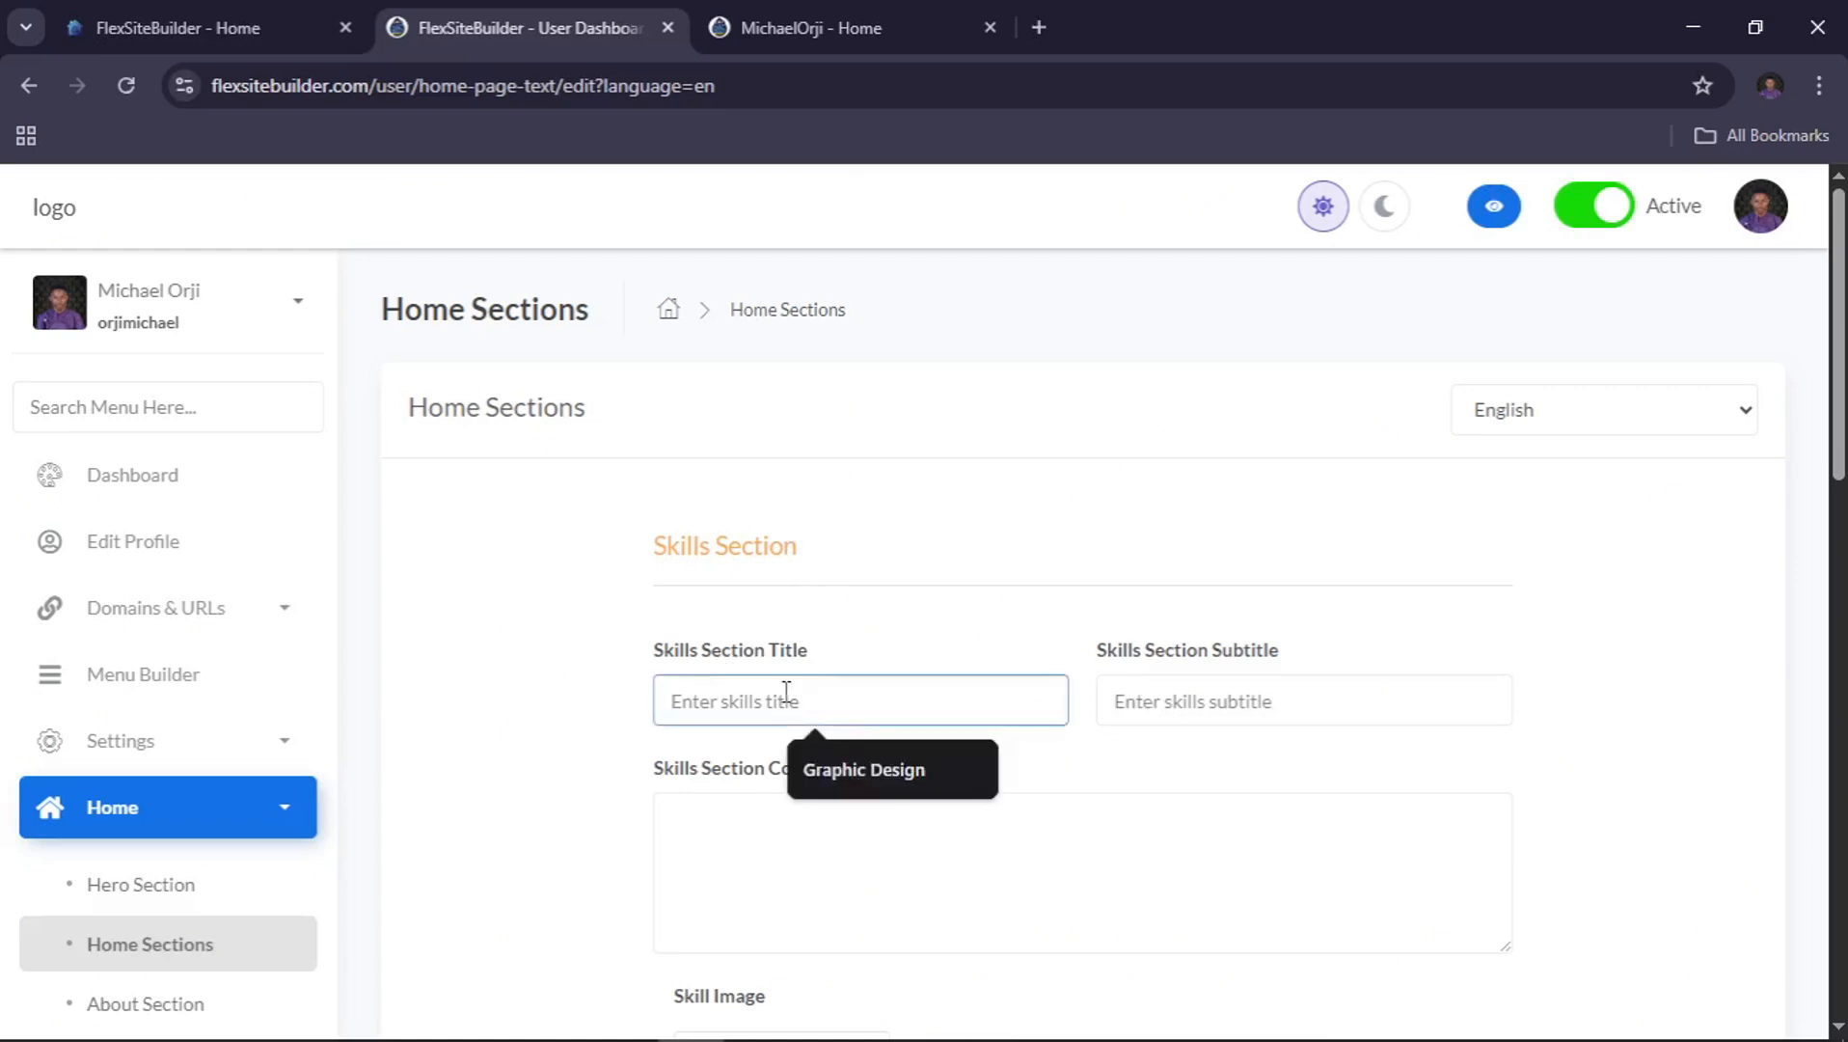
text(My Skills)
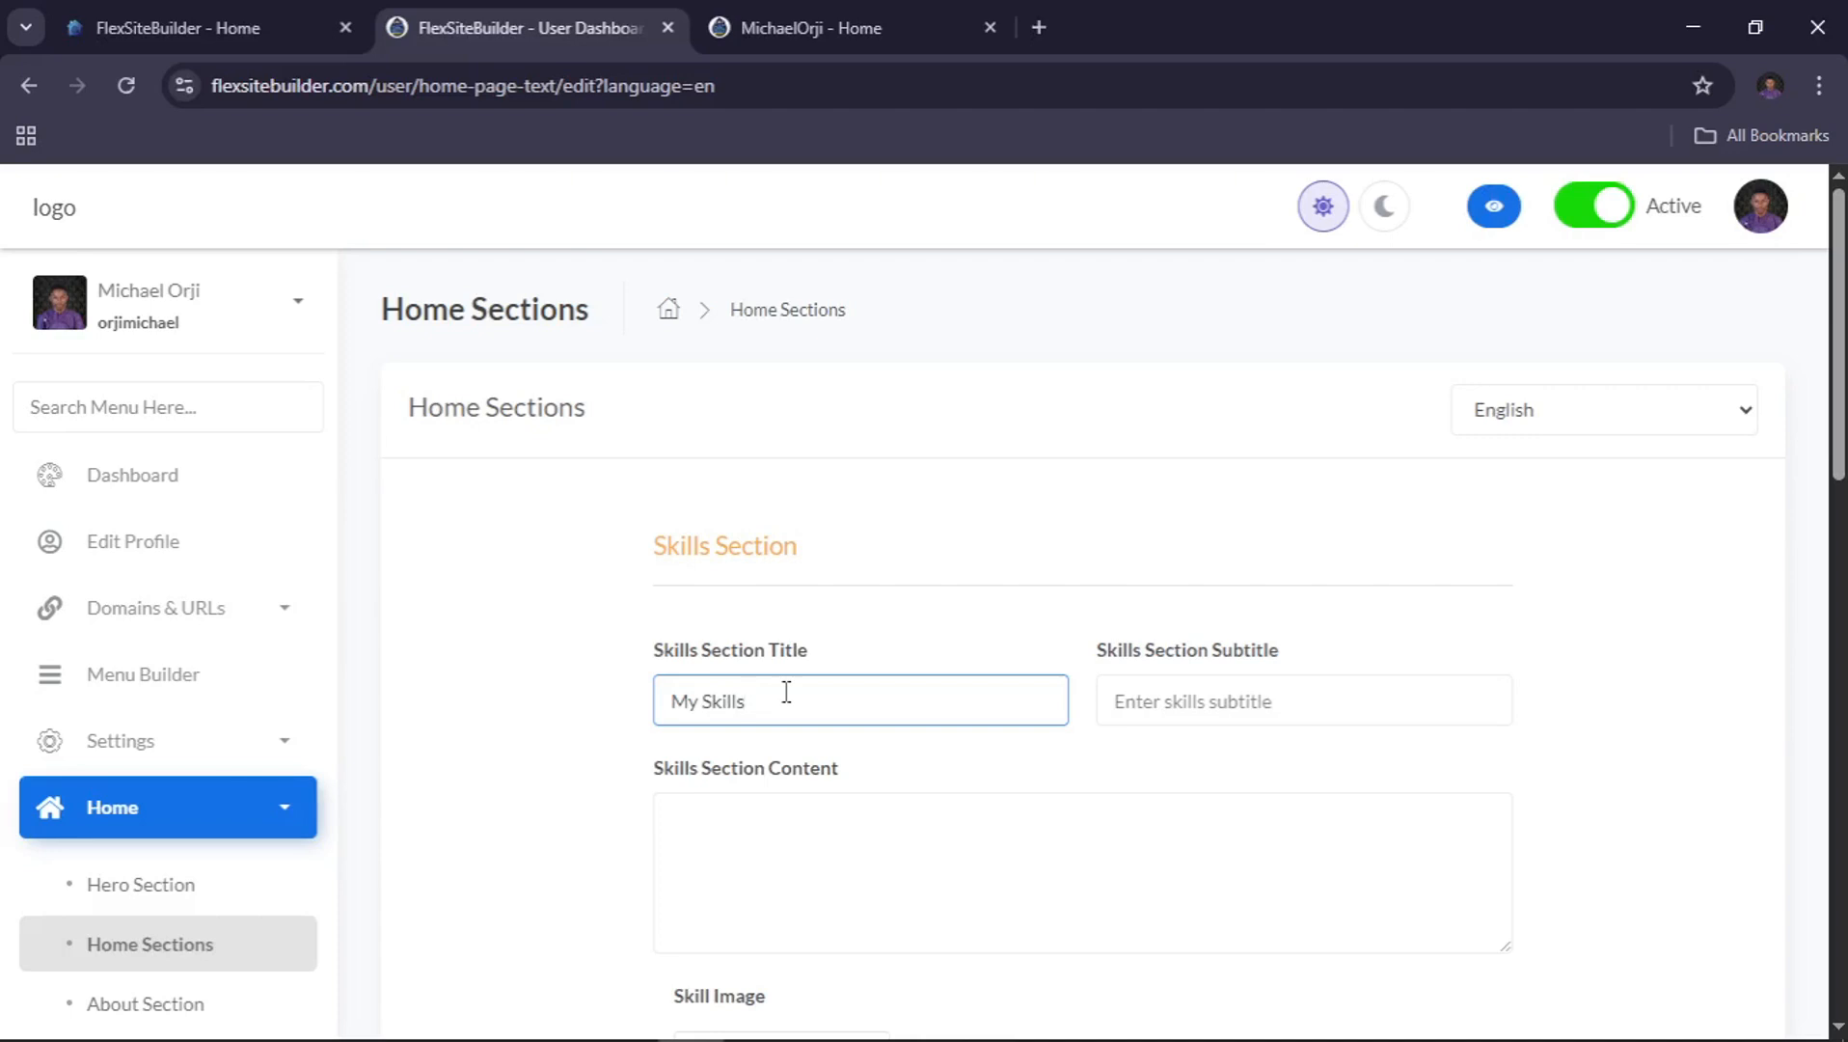
drag(803, 692, 607, 701)
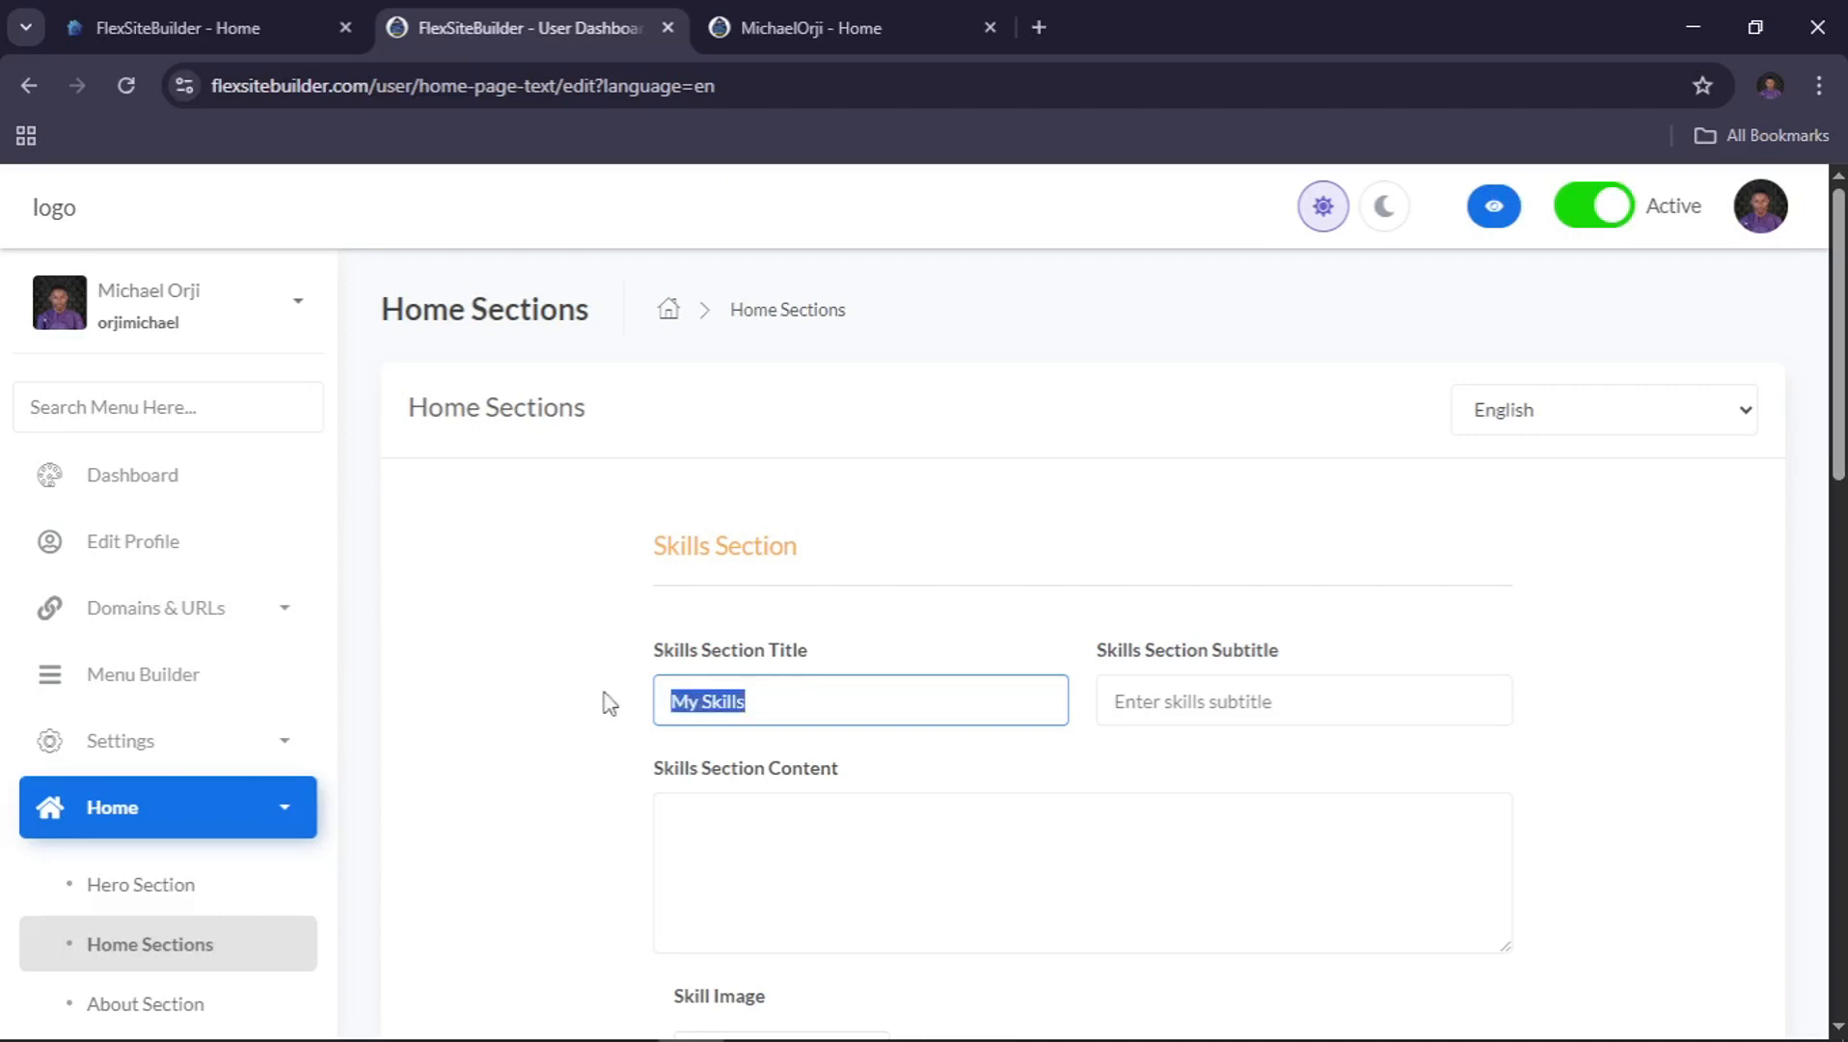
scroll(814, 695, down, 20)
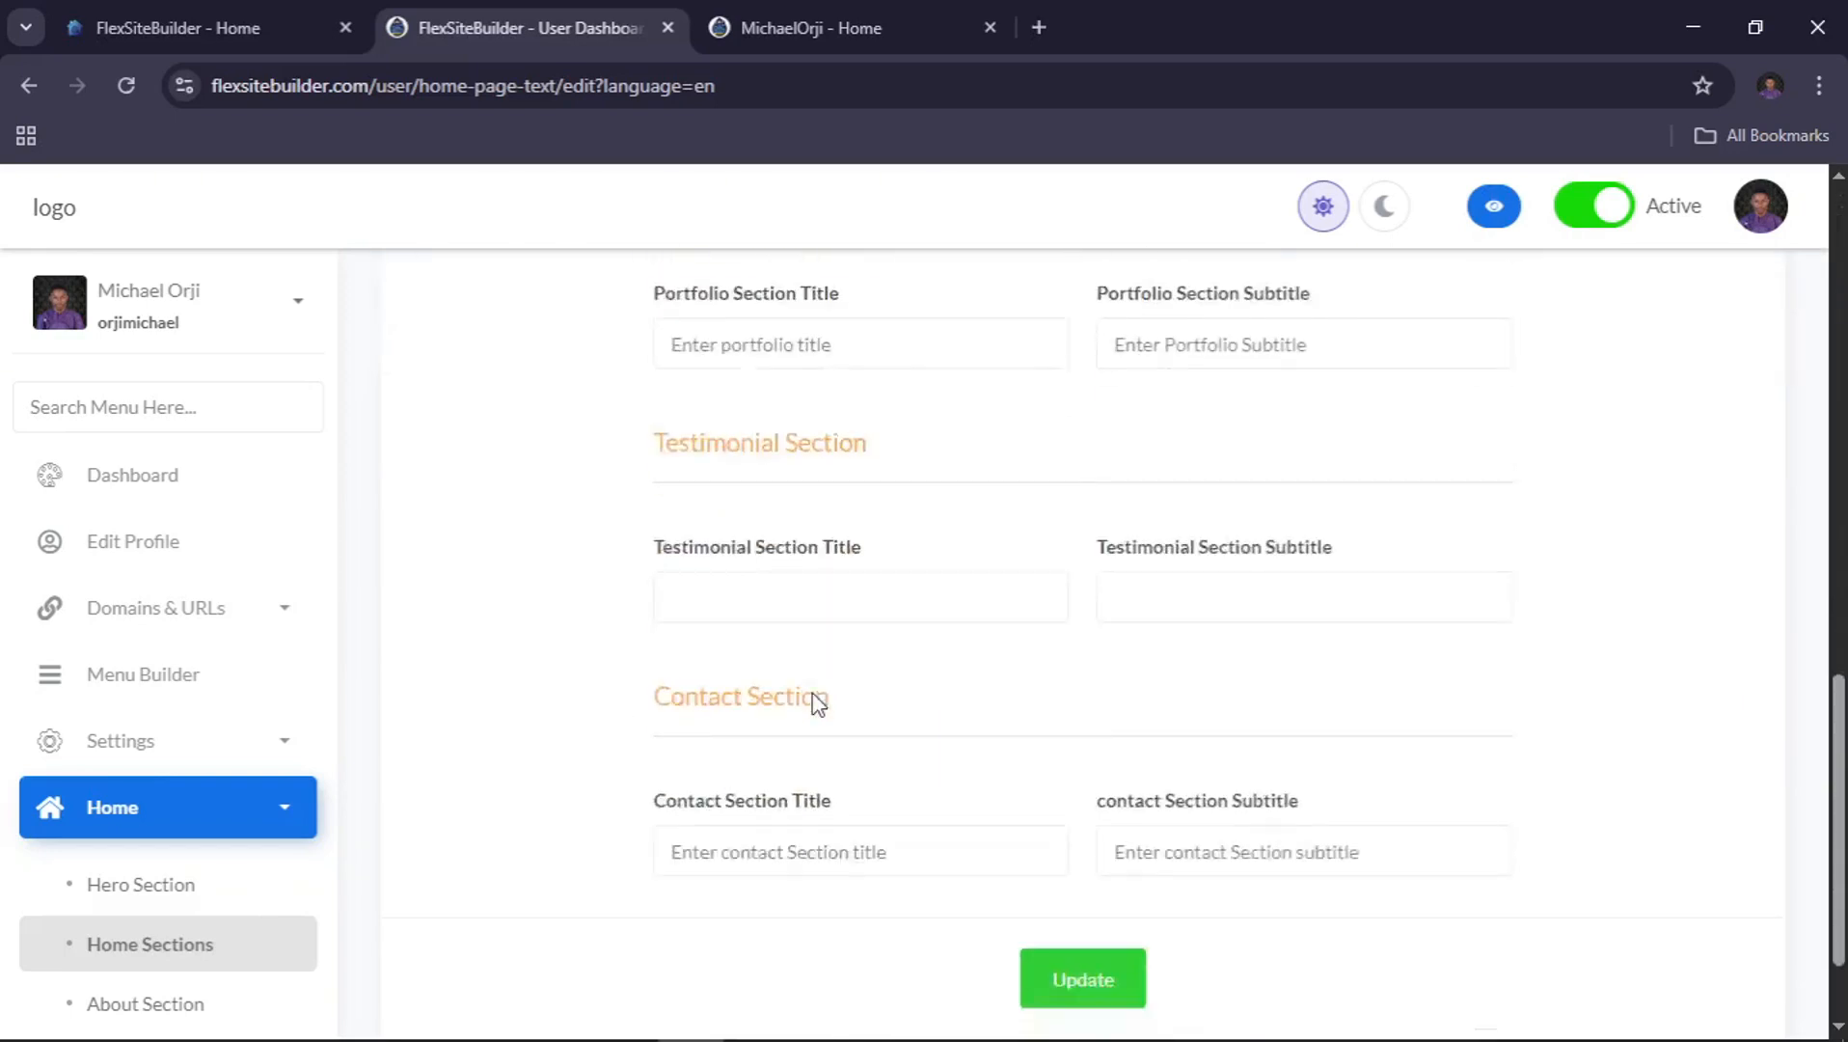
click(1065, 844)
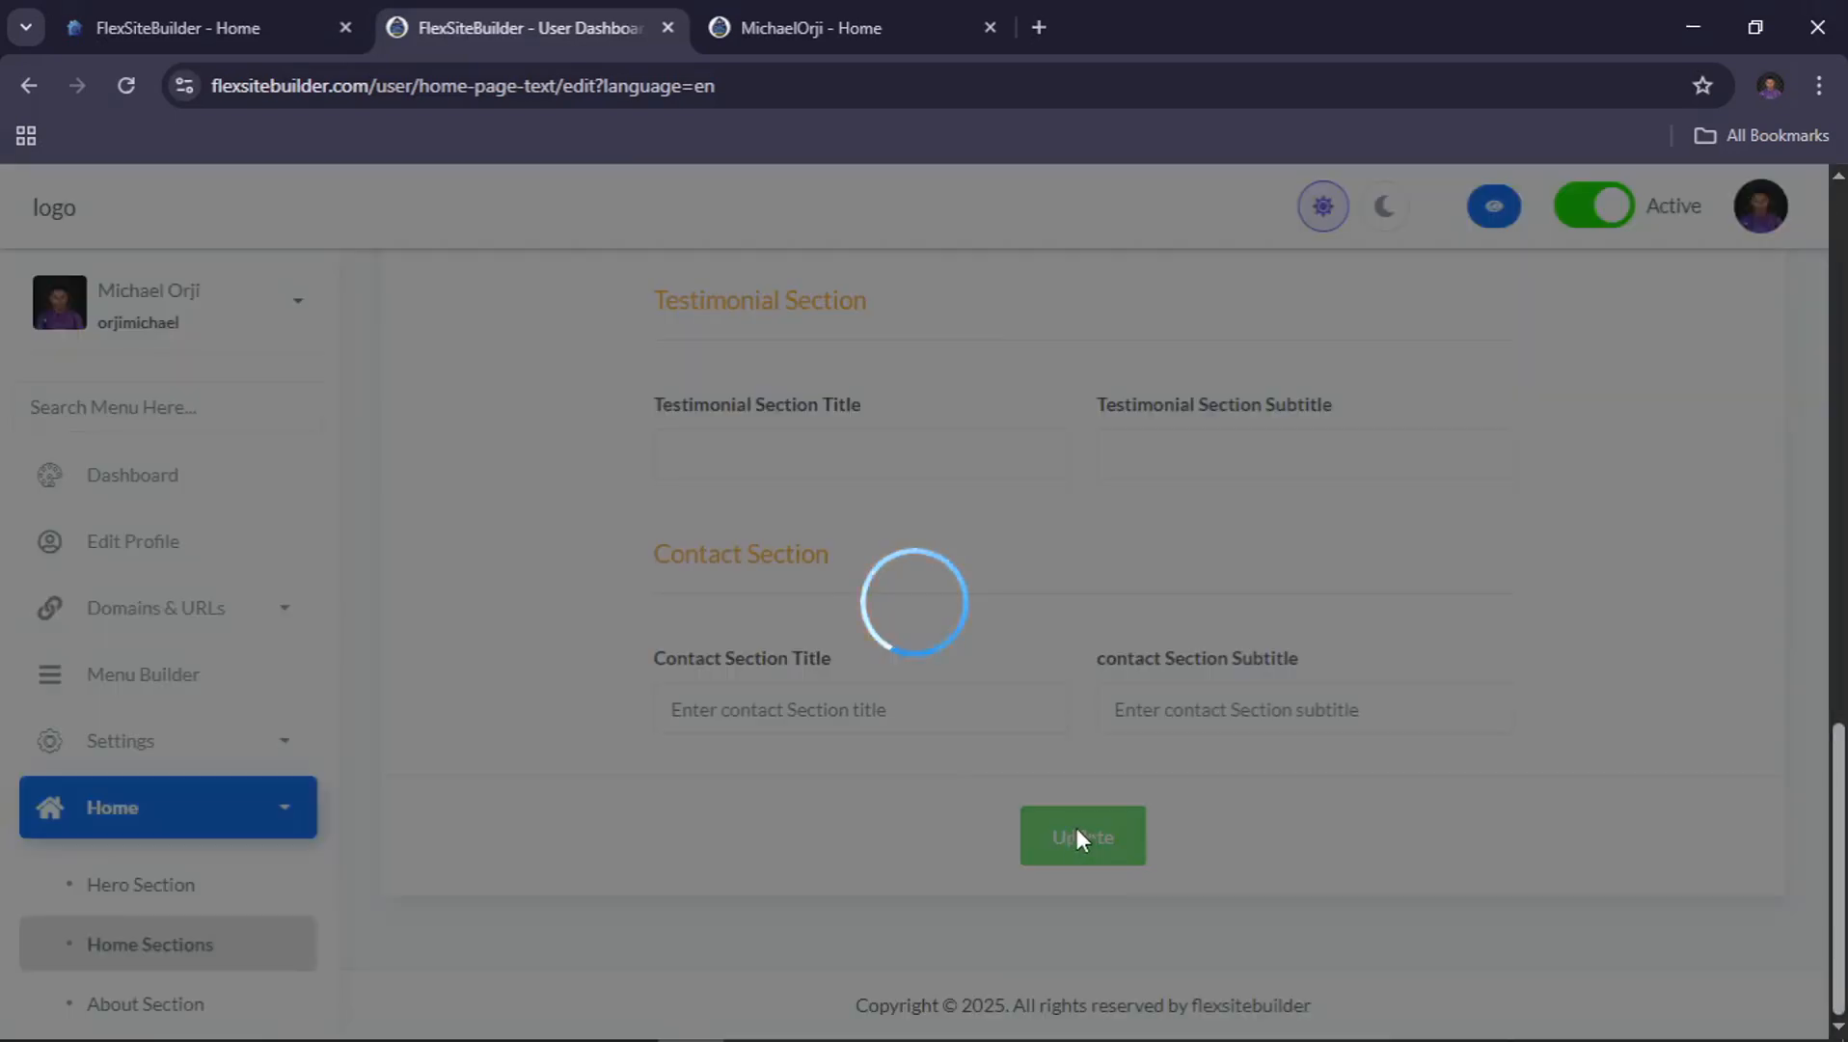
scroll(1023, 486, up, 10)
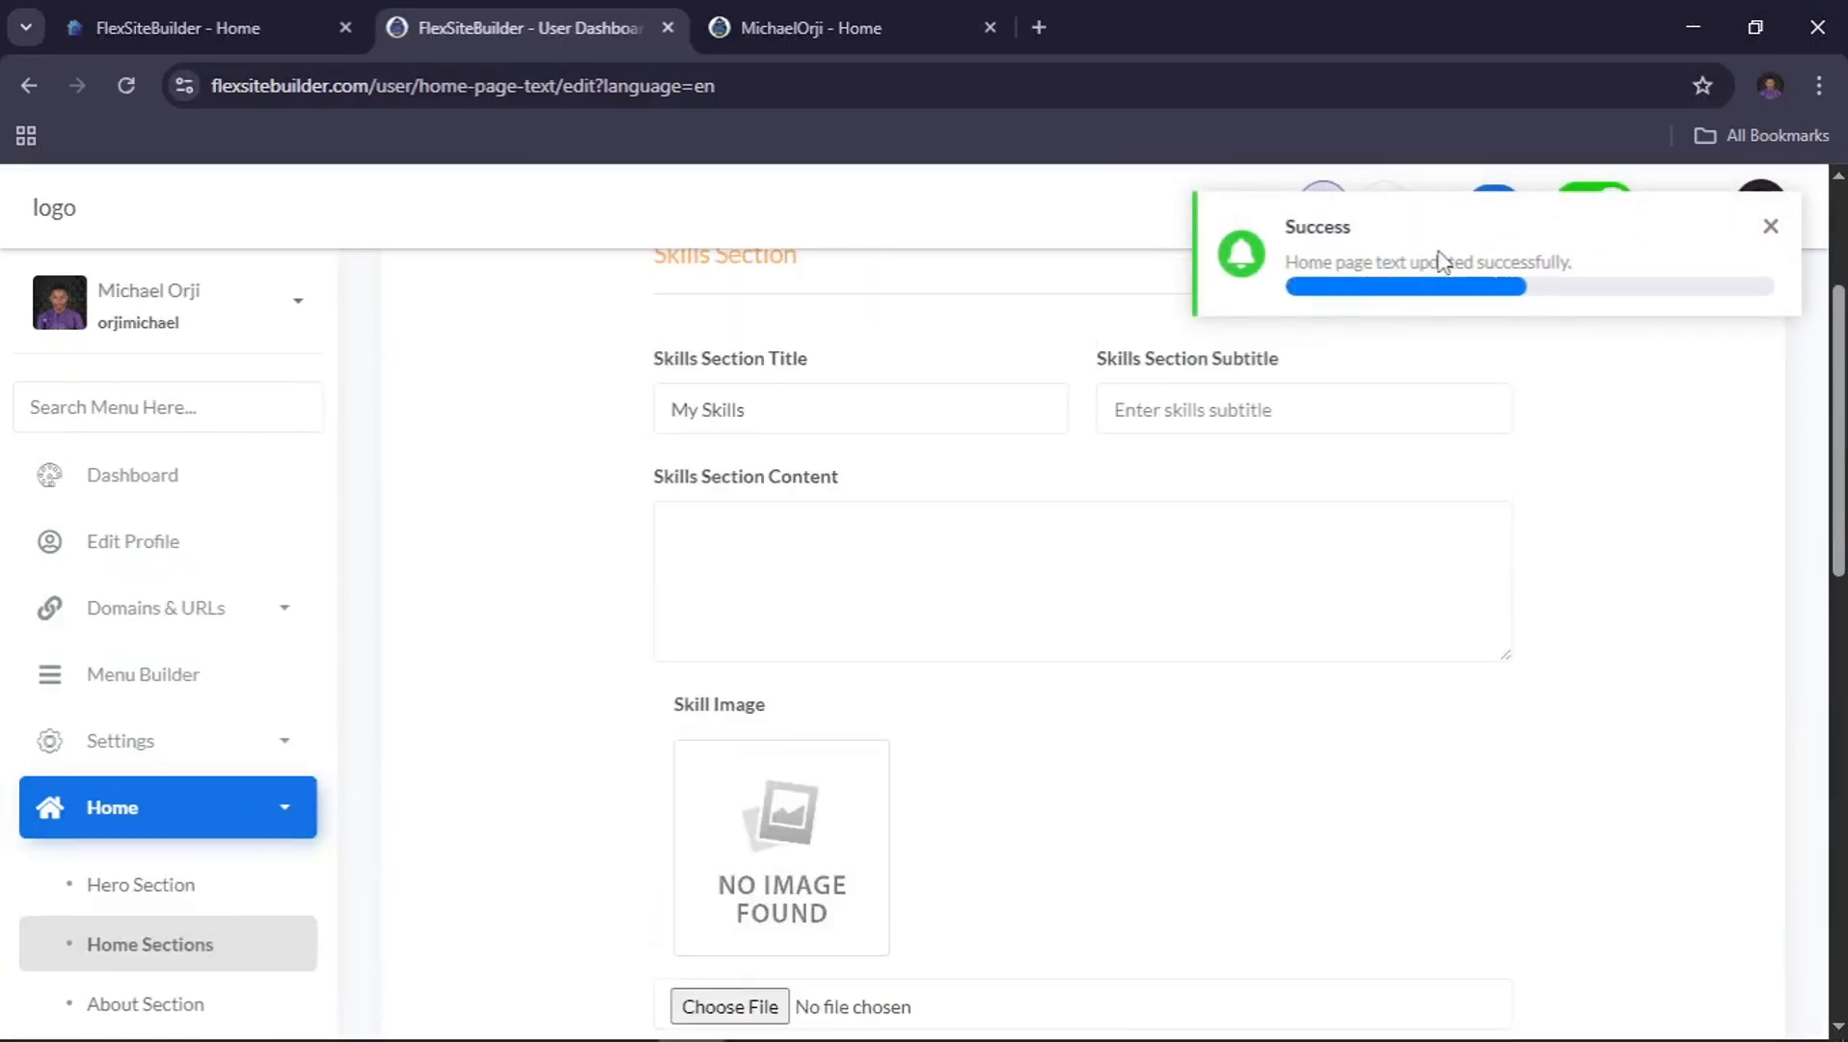
Reload the live portfolio website and check the title of its skills section
click(871, 27)
scroll(1119, 620, up, 5)
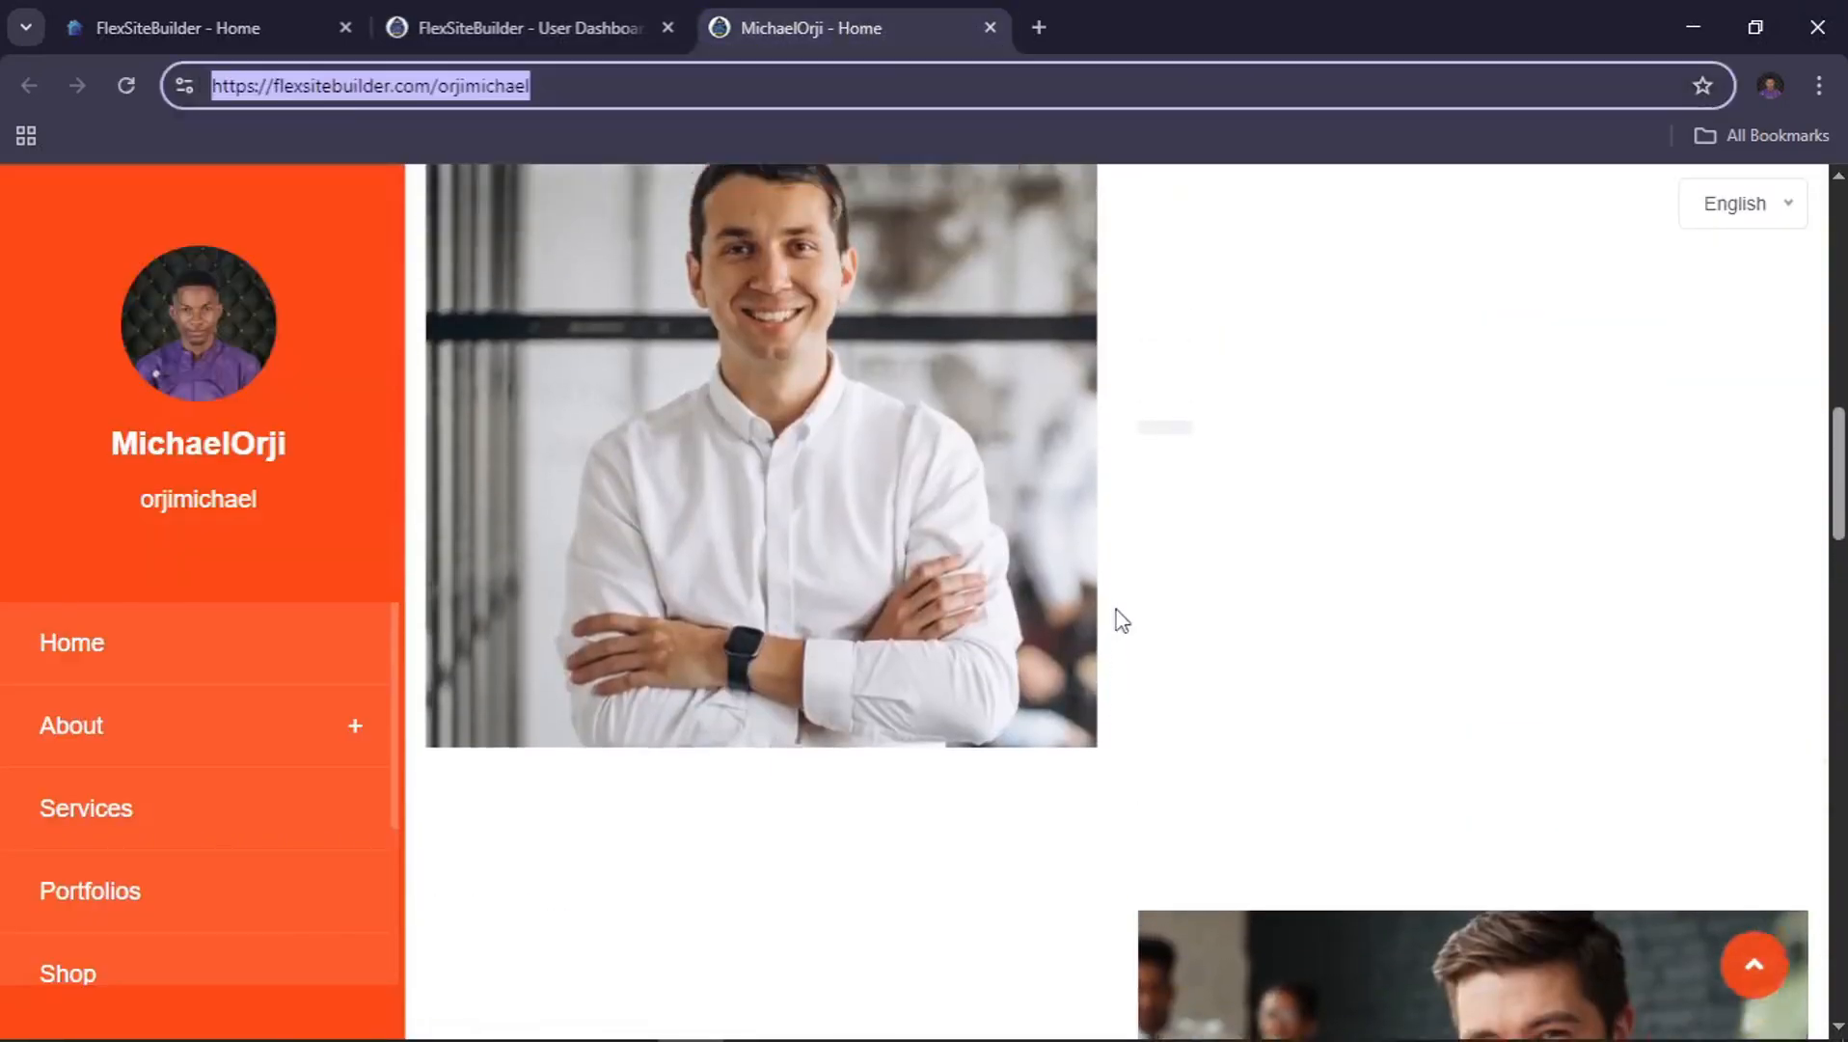
scroll(1118, 620, down, 2)
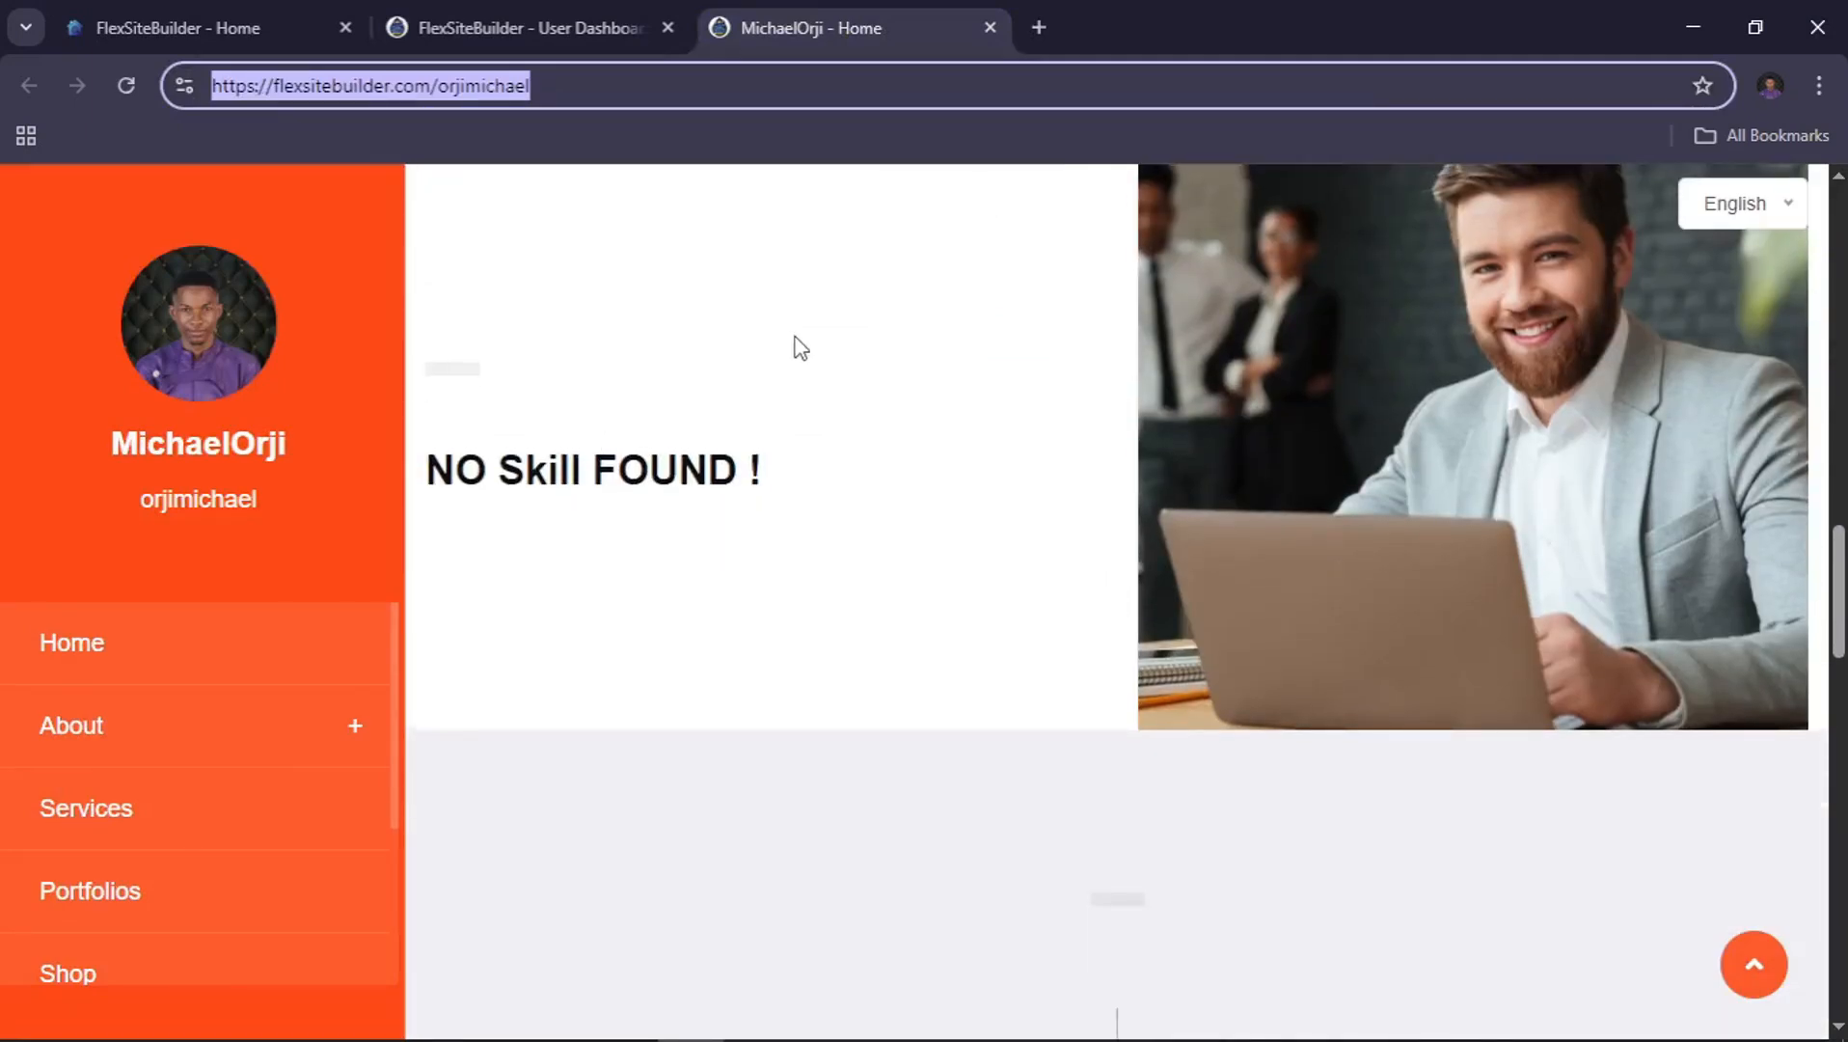
scroll(813, 351, up, 2)
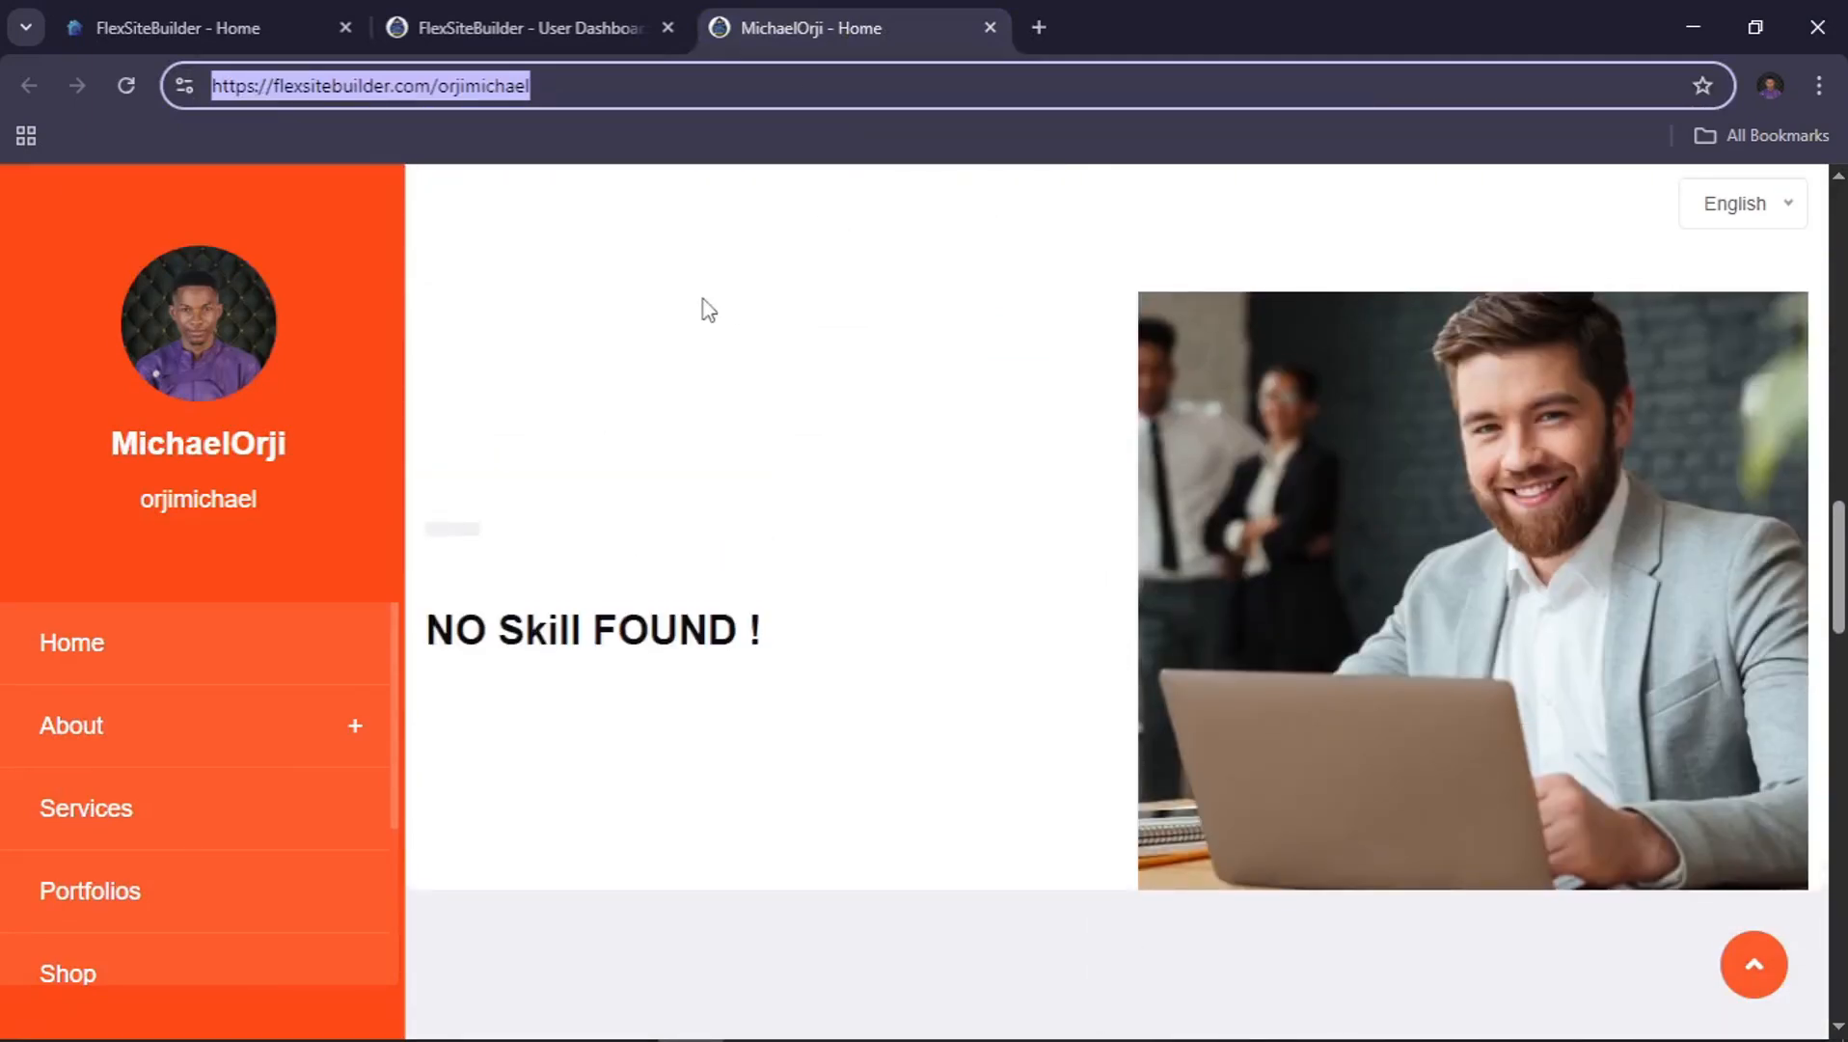
key(Return)
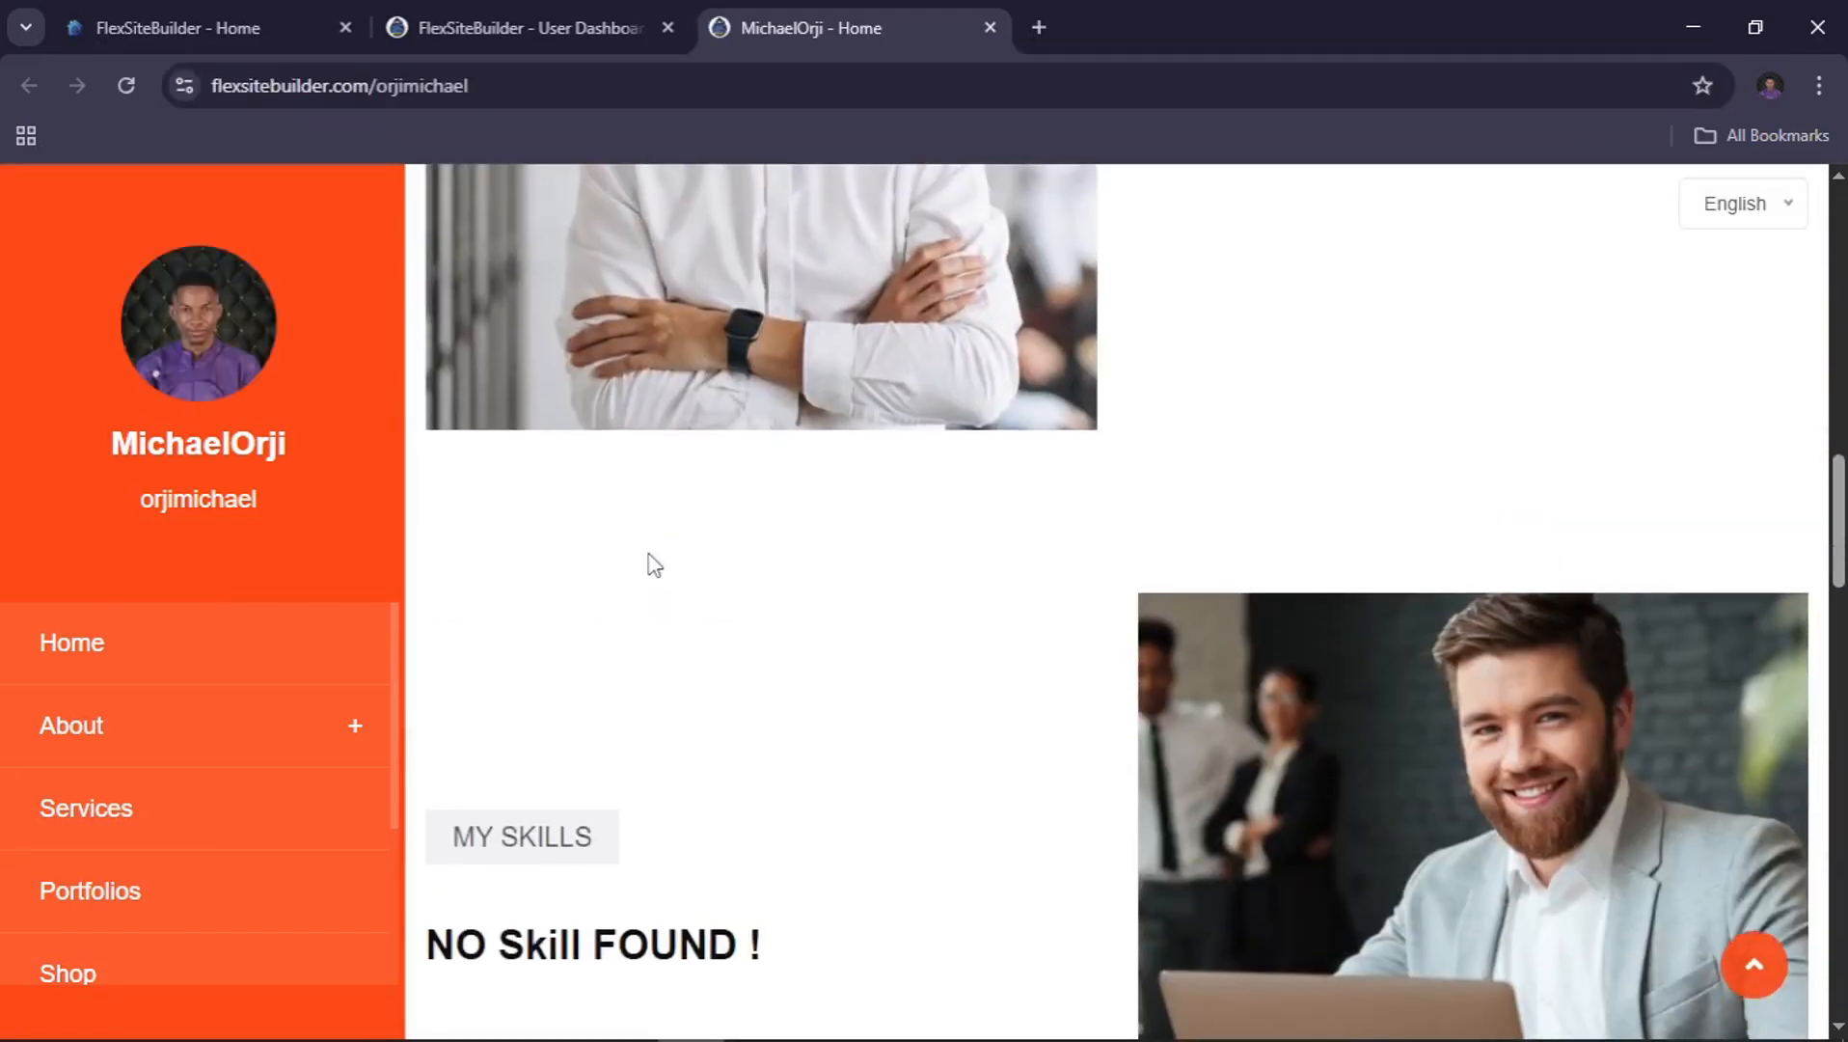
scroll(465, 924, down, 2)
drag(620, 622, 430, 601)
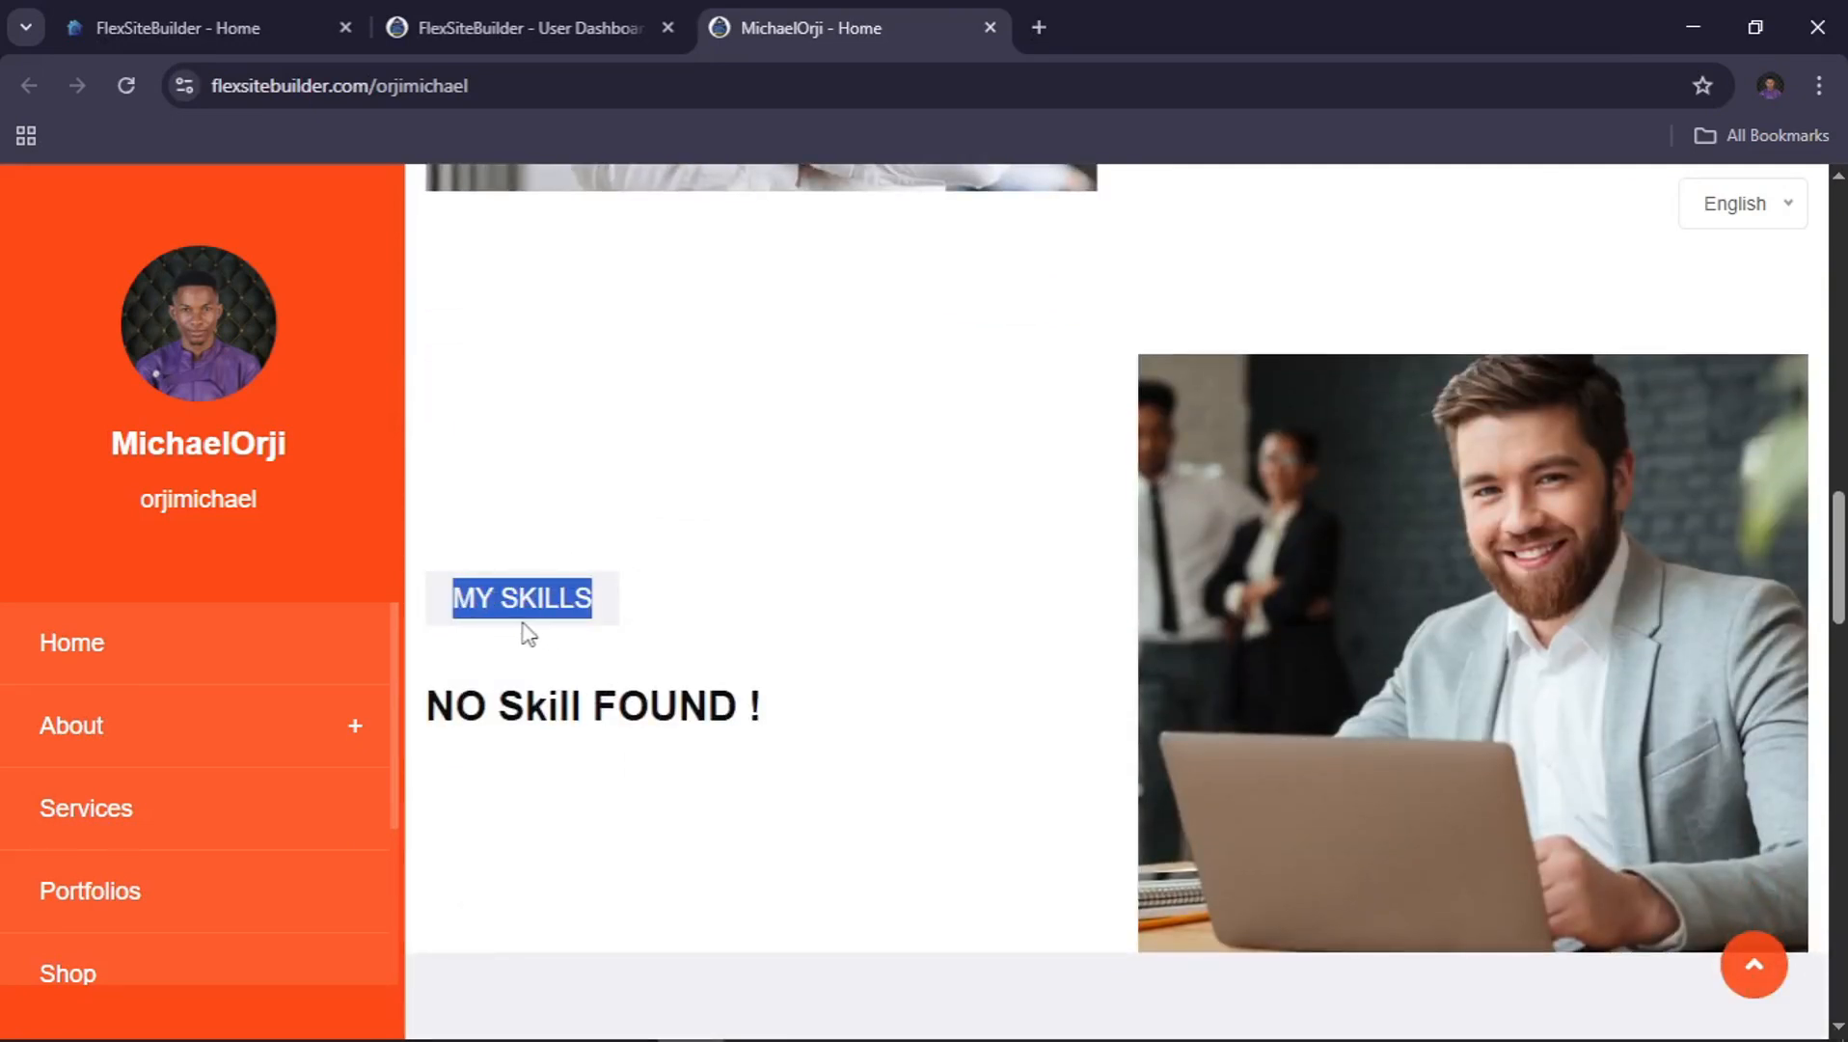
click(709, 613)
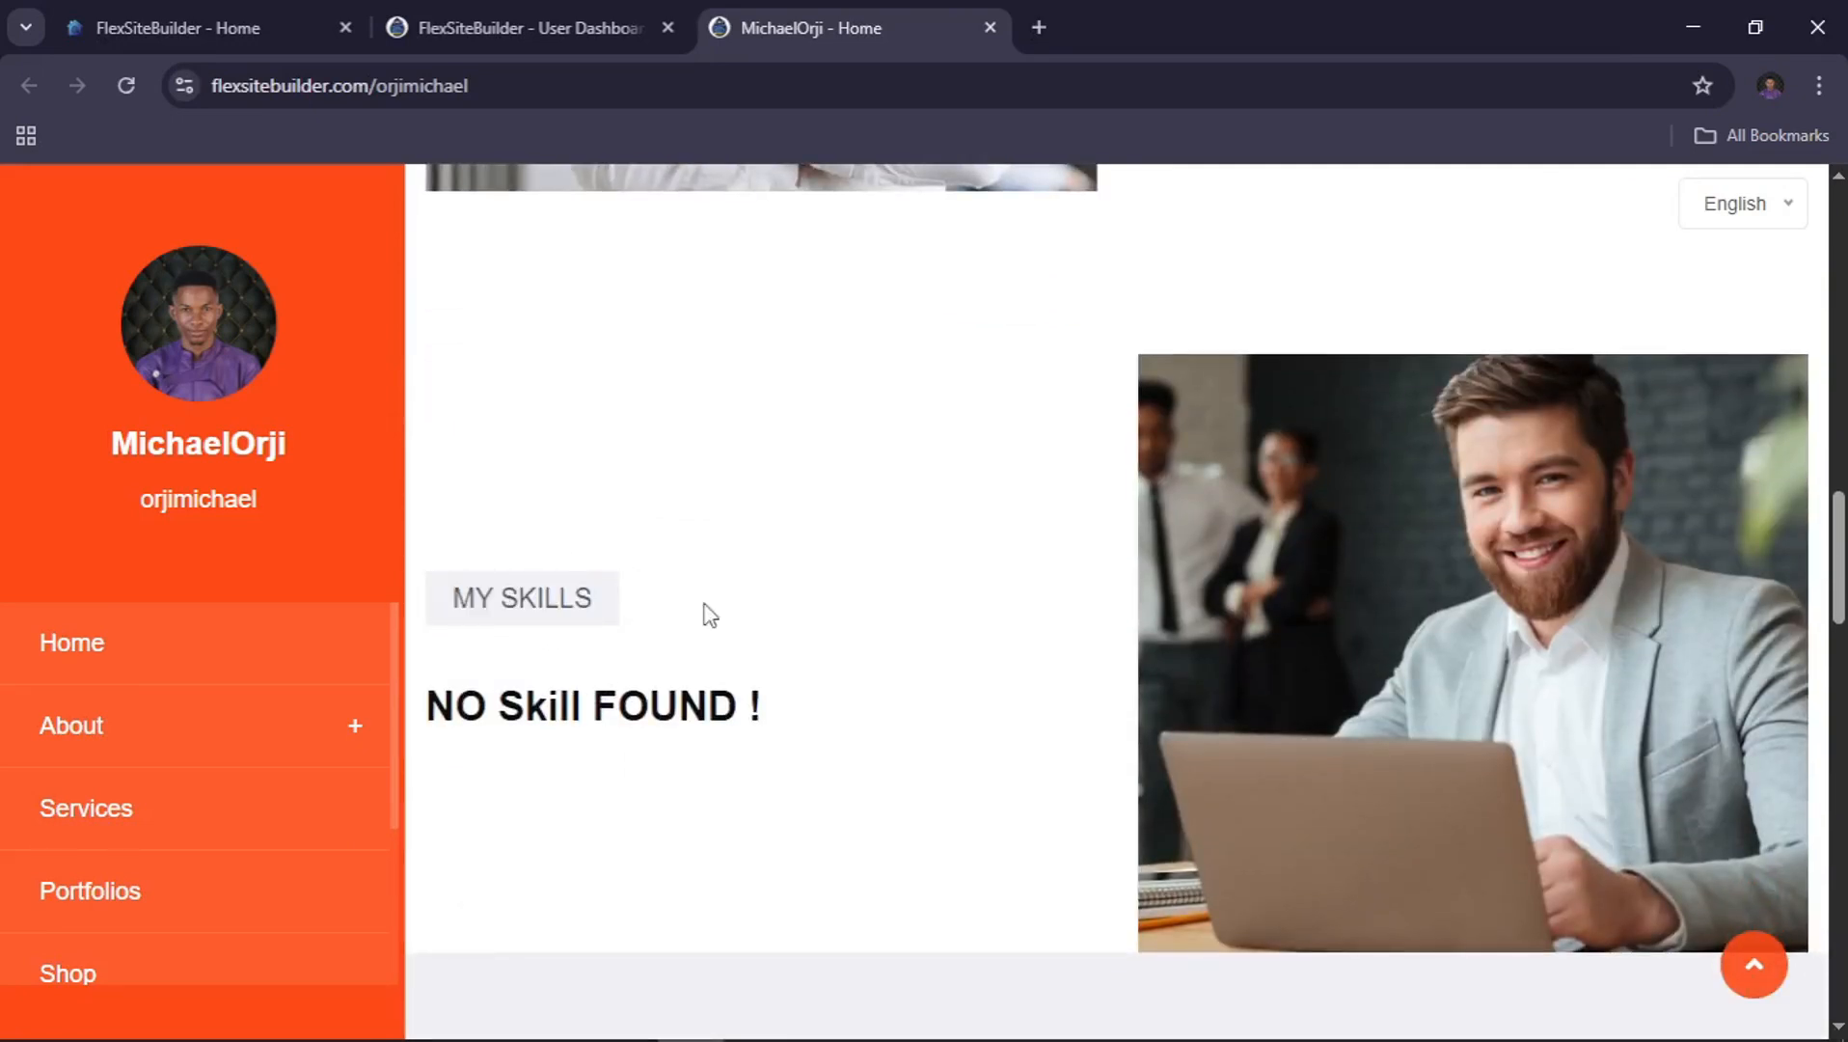
Back in the Home Sections form, set the Skills Section Subtitle to "Tools and Technologies" and save the update
click(497, 12)
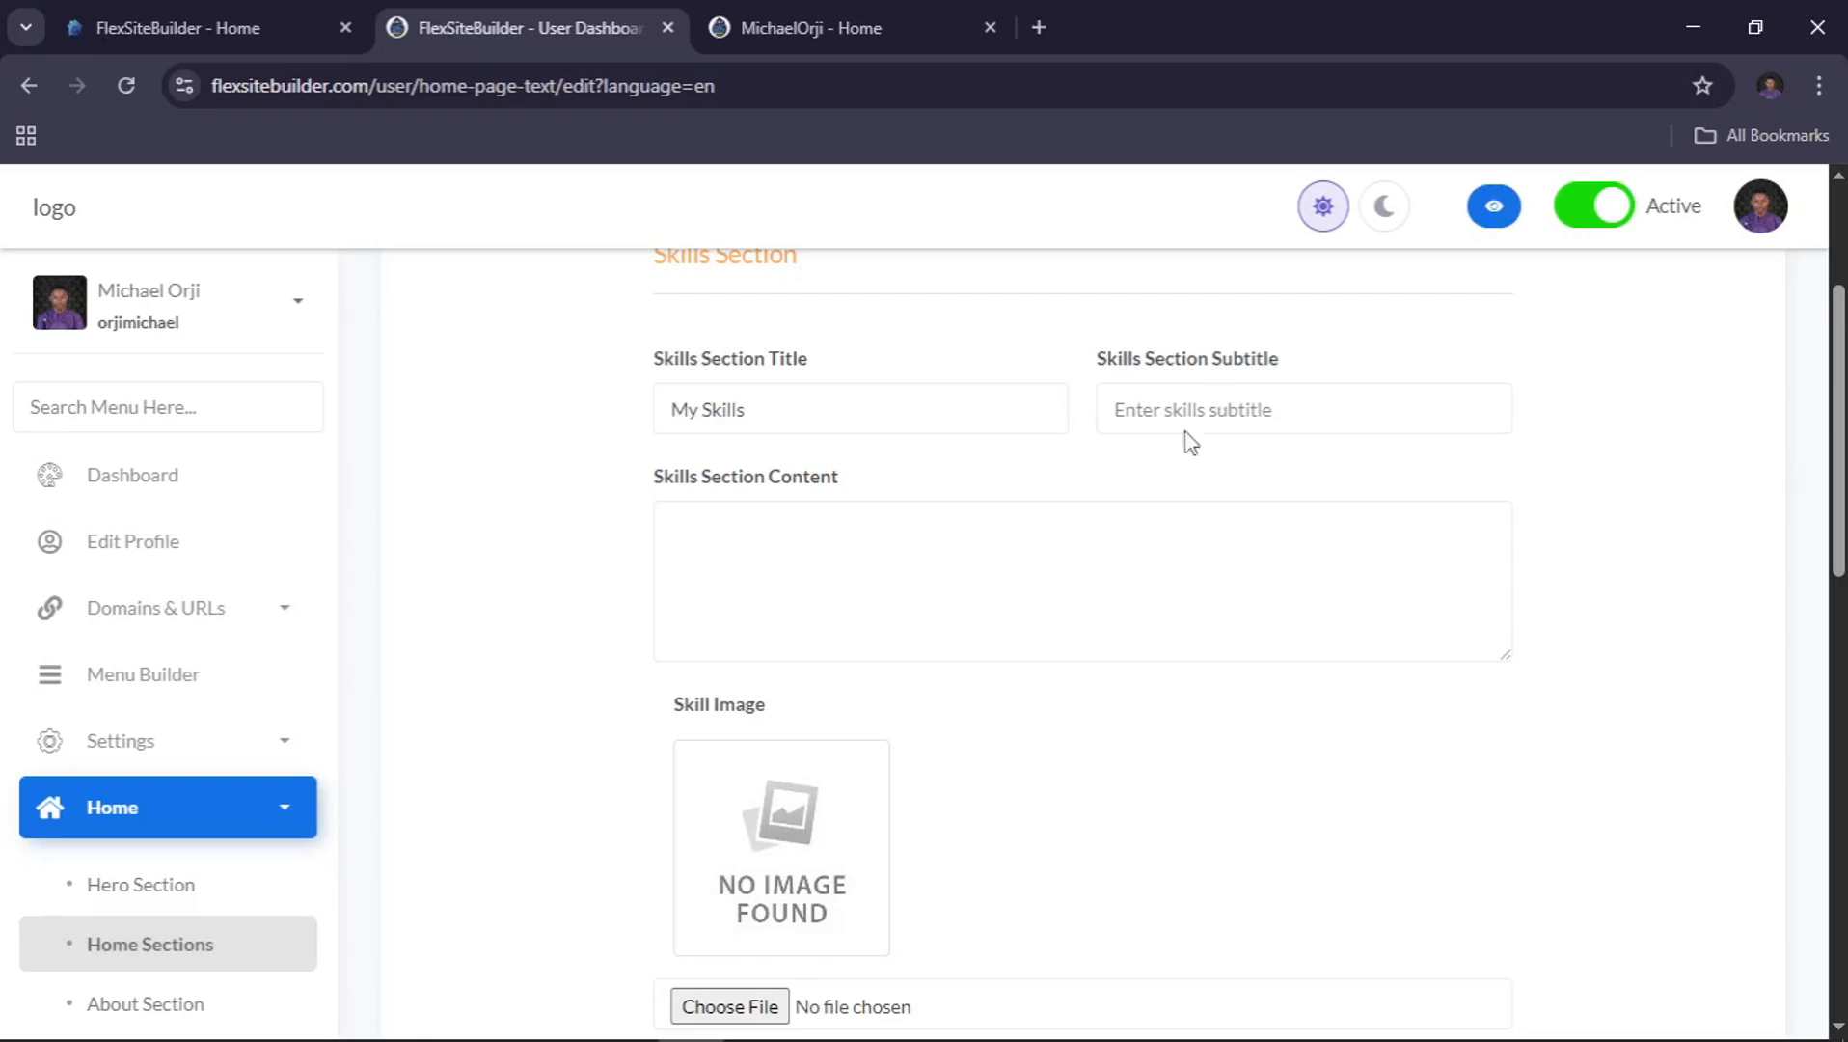
click(1187, 398)
text(Ti)
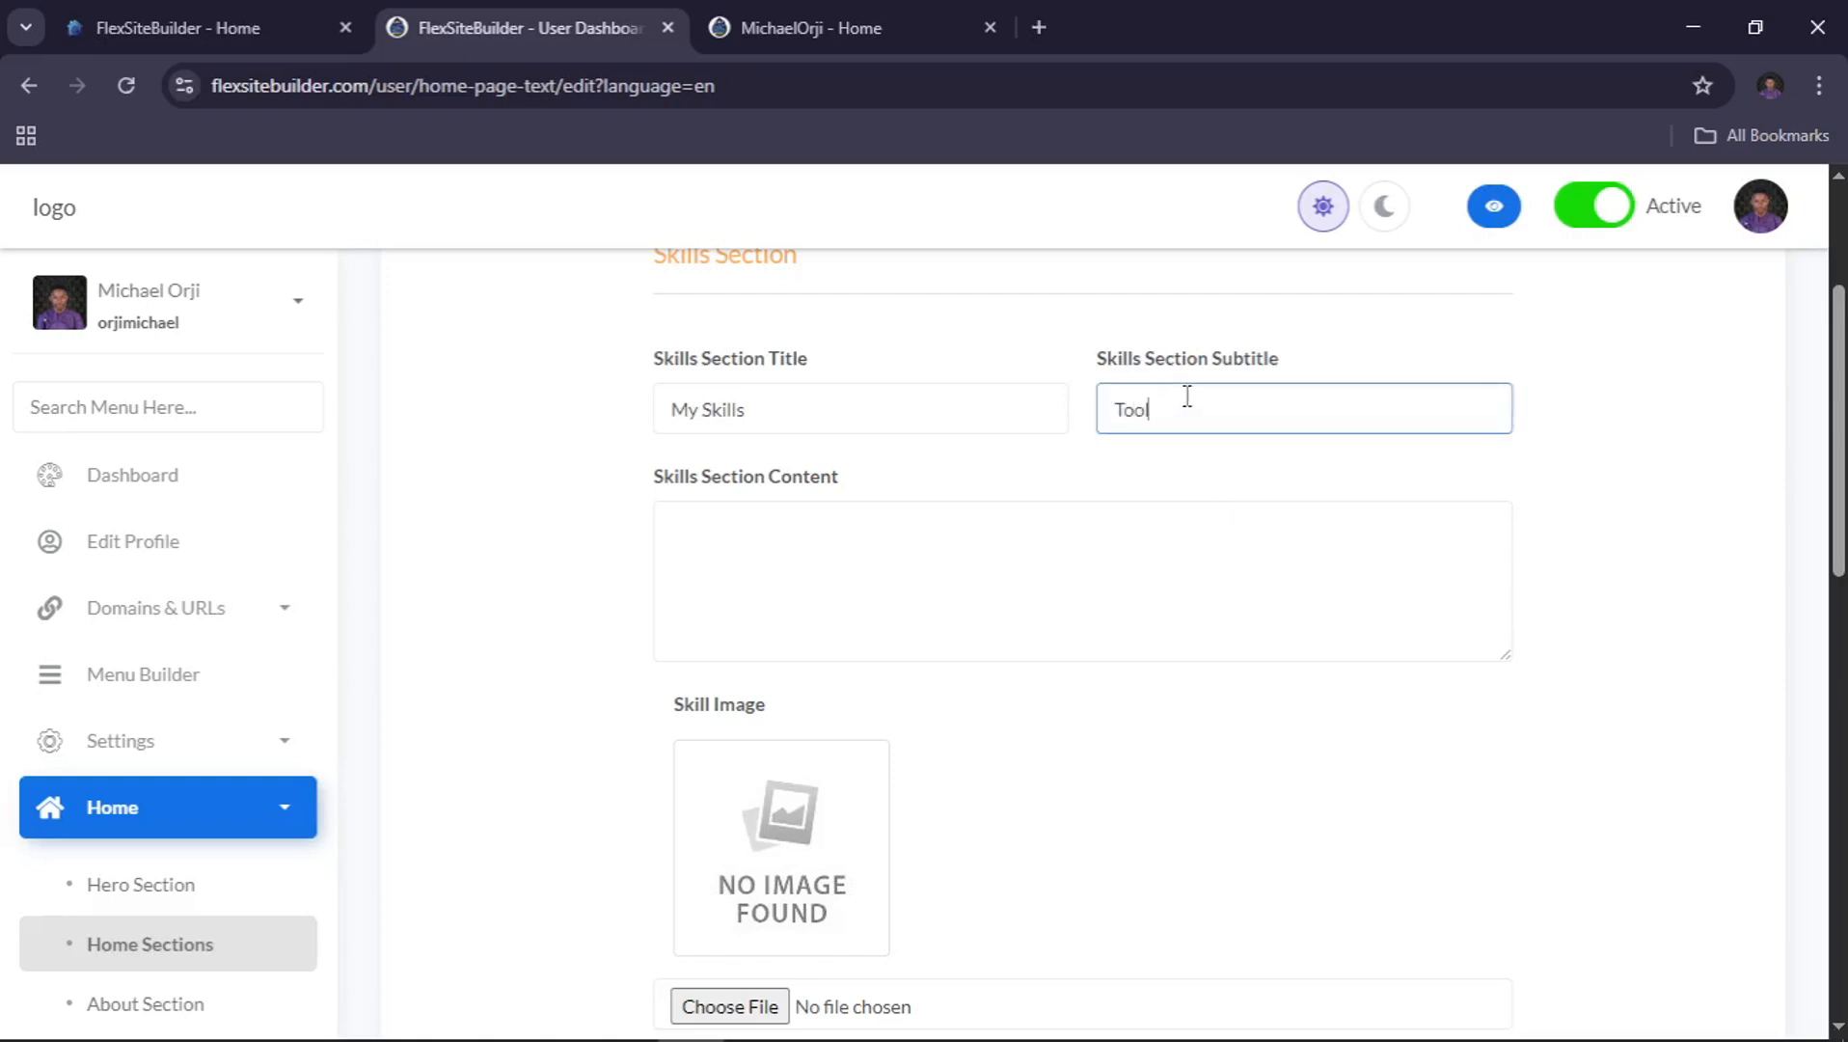
text(ols ab)
key(BackSpace)
text(nd Technologies)
scroll(1186, 395, down, 15)
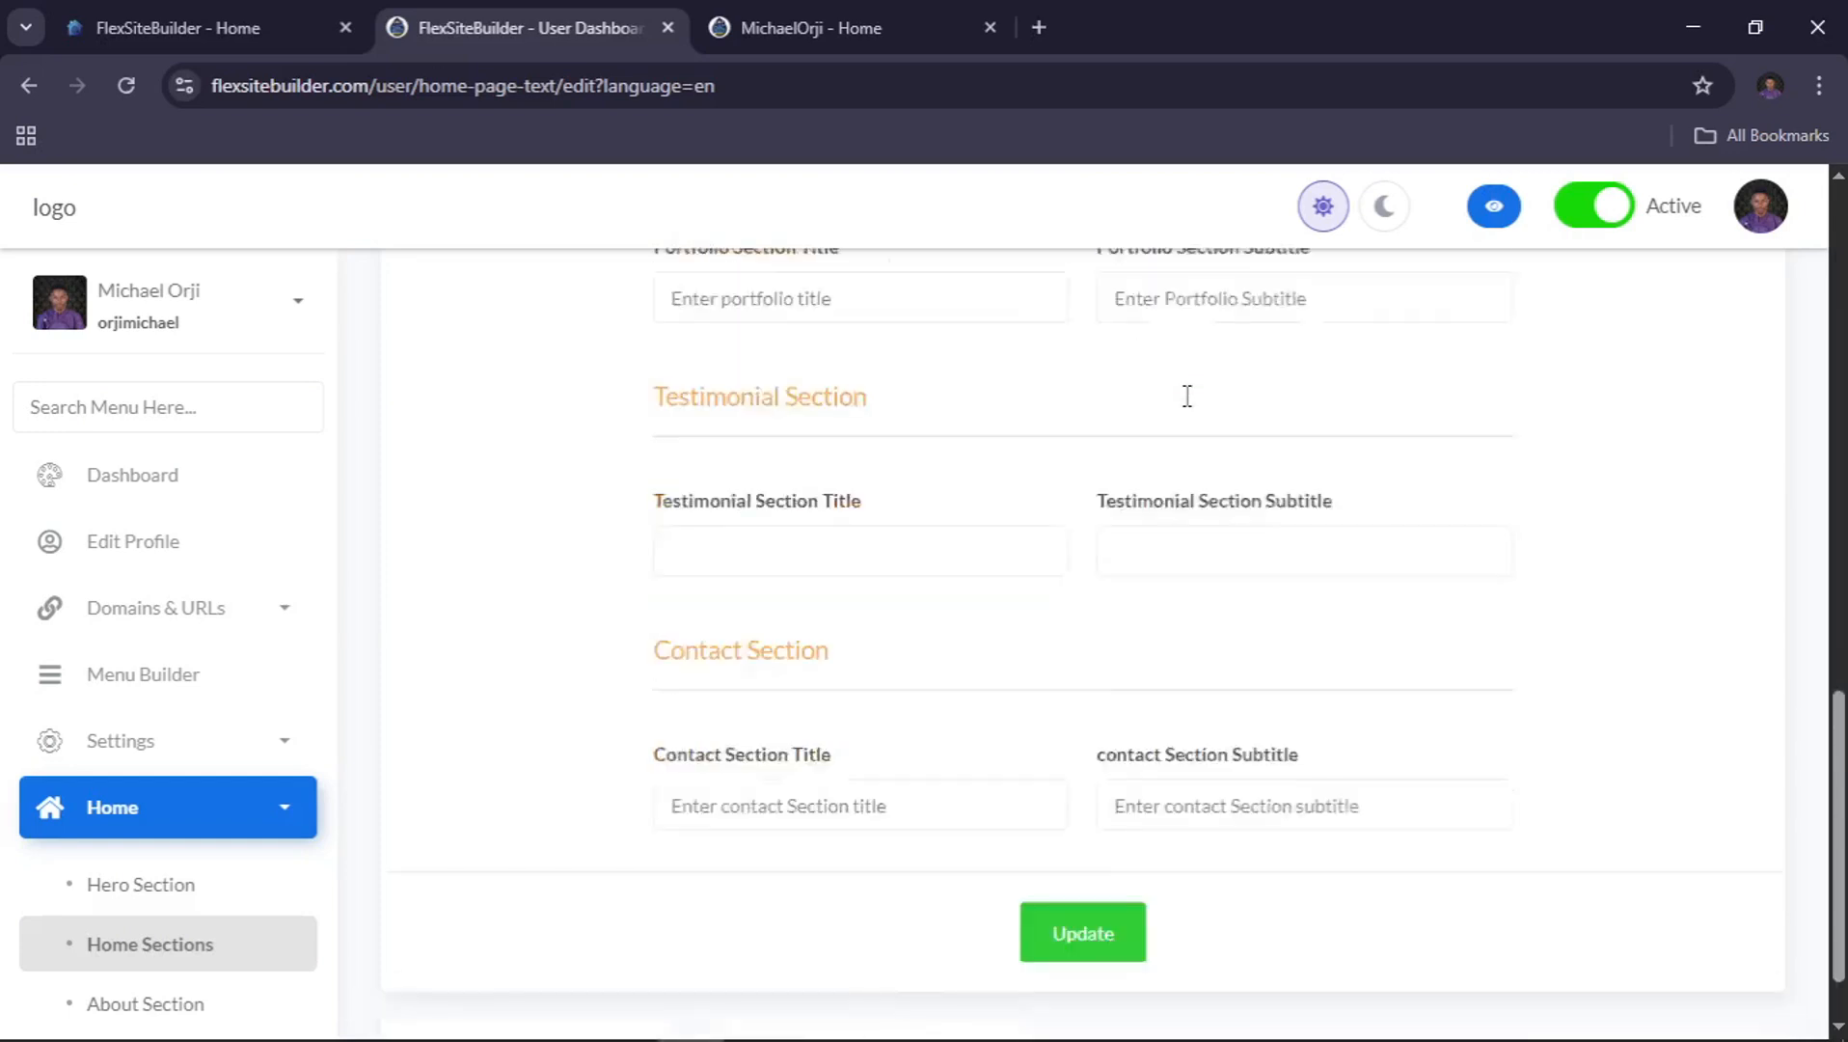
click(1058, 847)
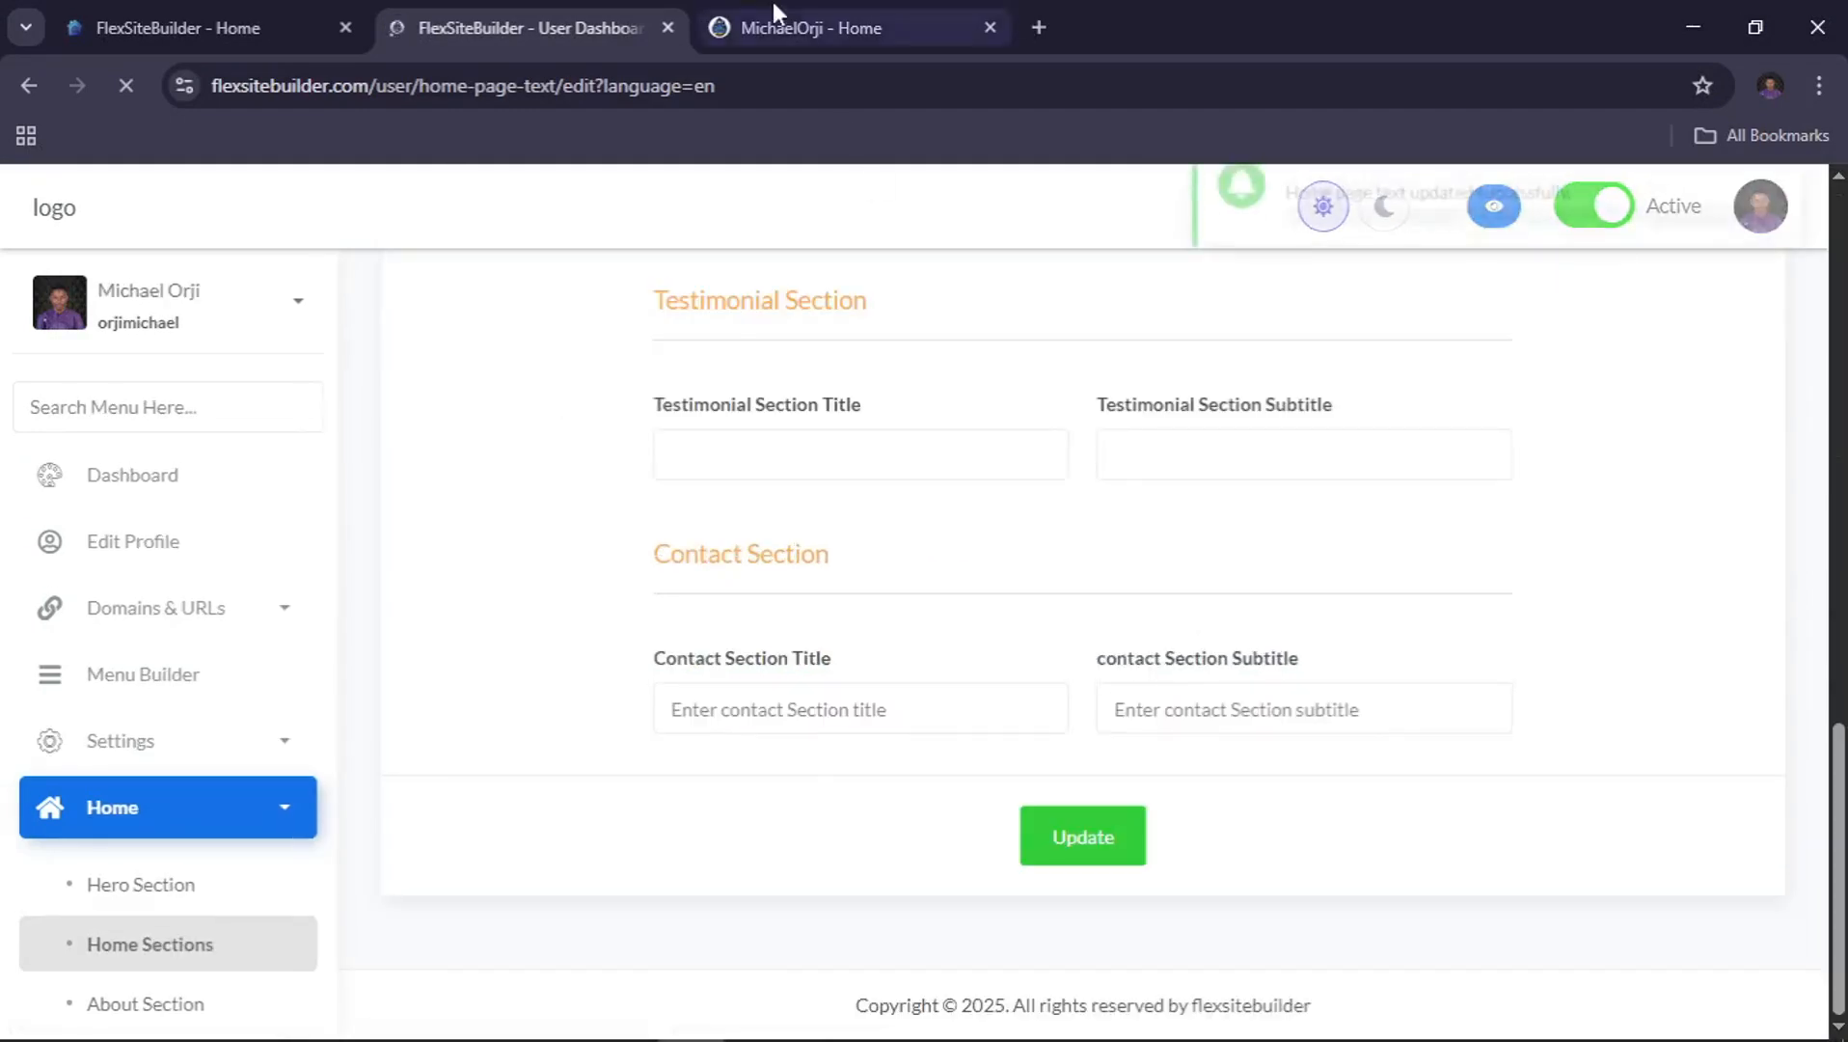
Refresh the live portfolio website and check the skills section's subtitle and title
click(857, 14)
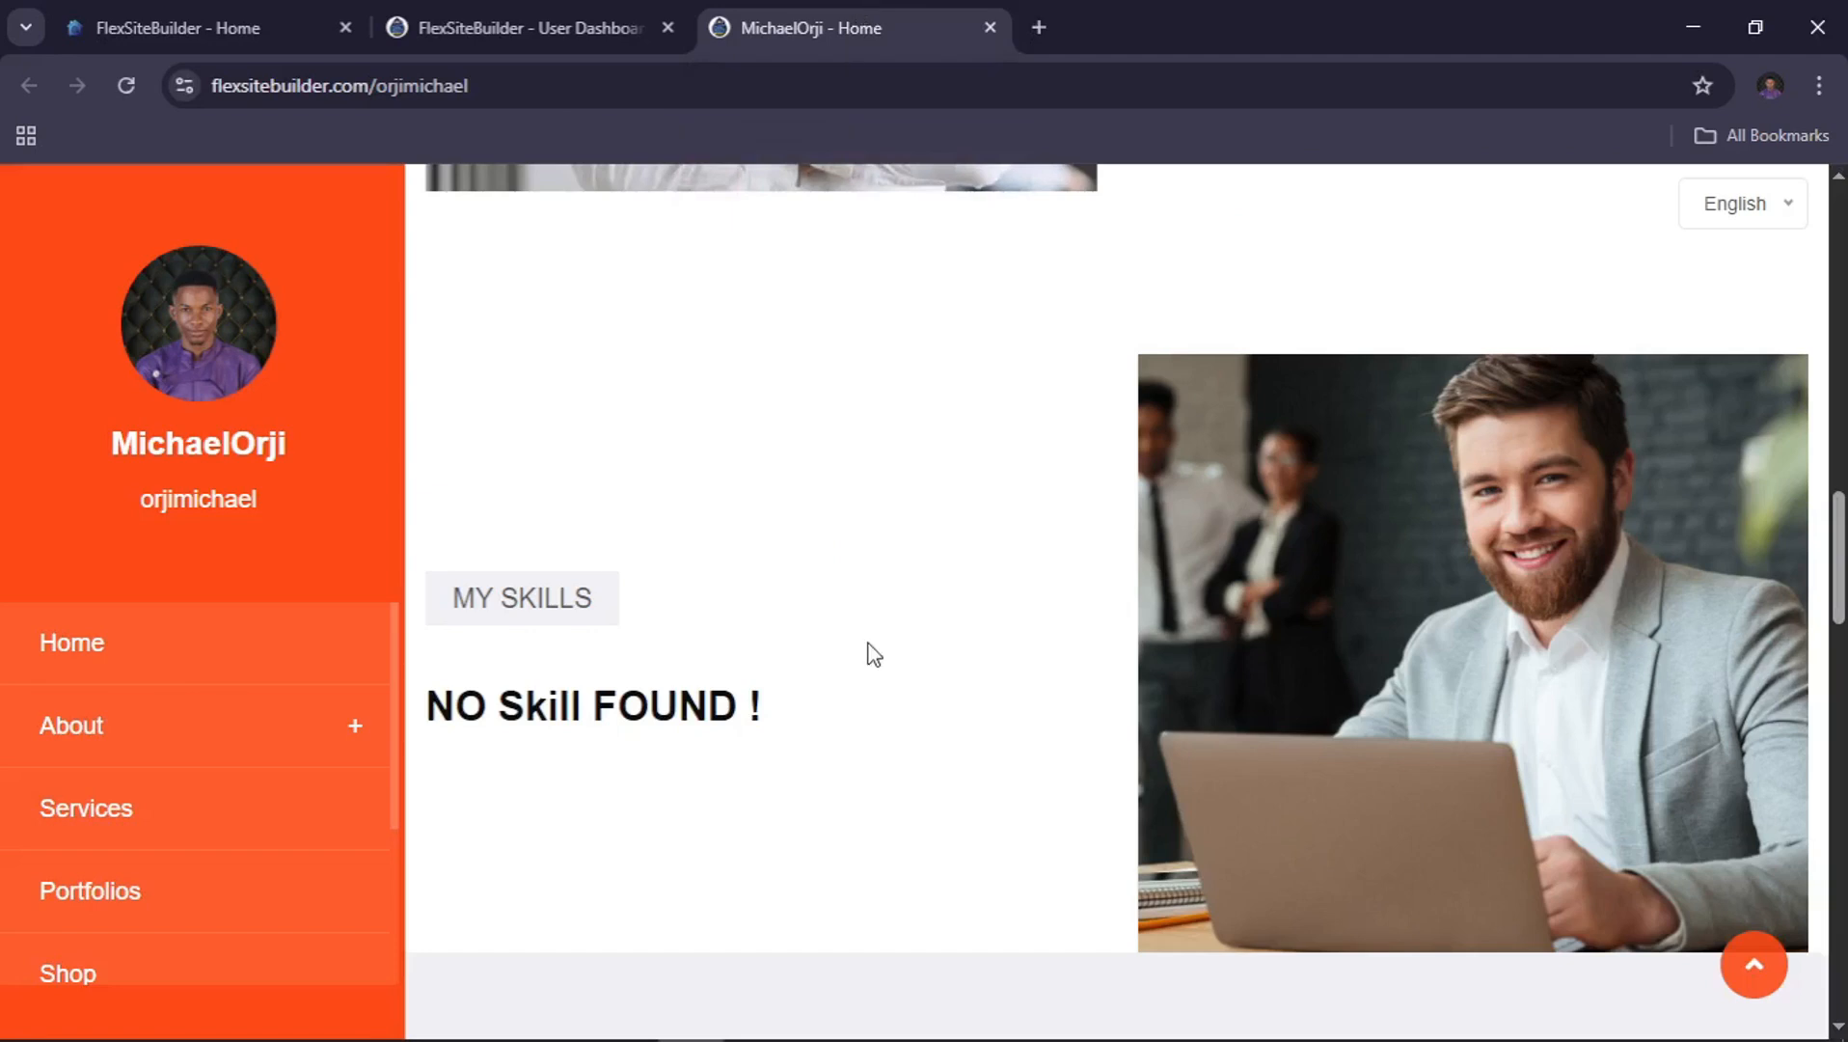
key(F5)
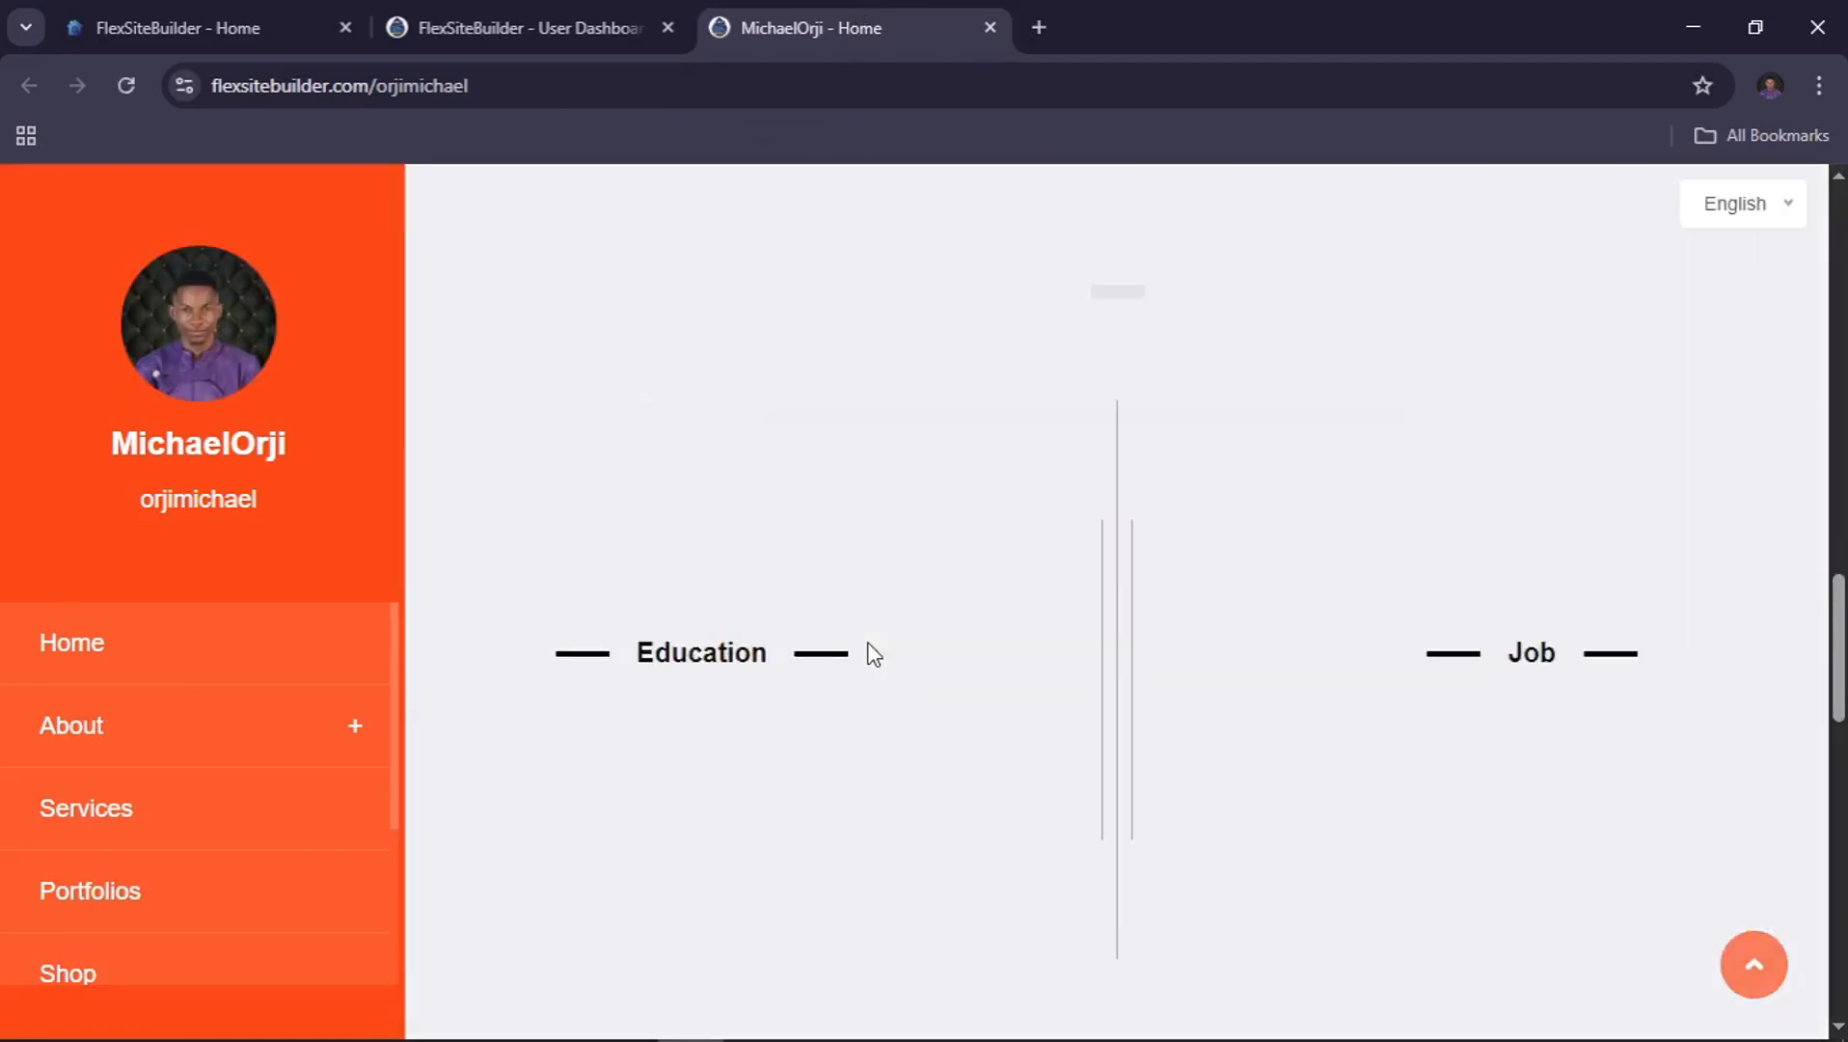
scroll(847, 738, up, 8)
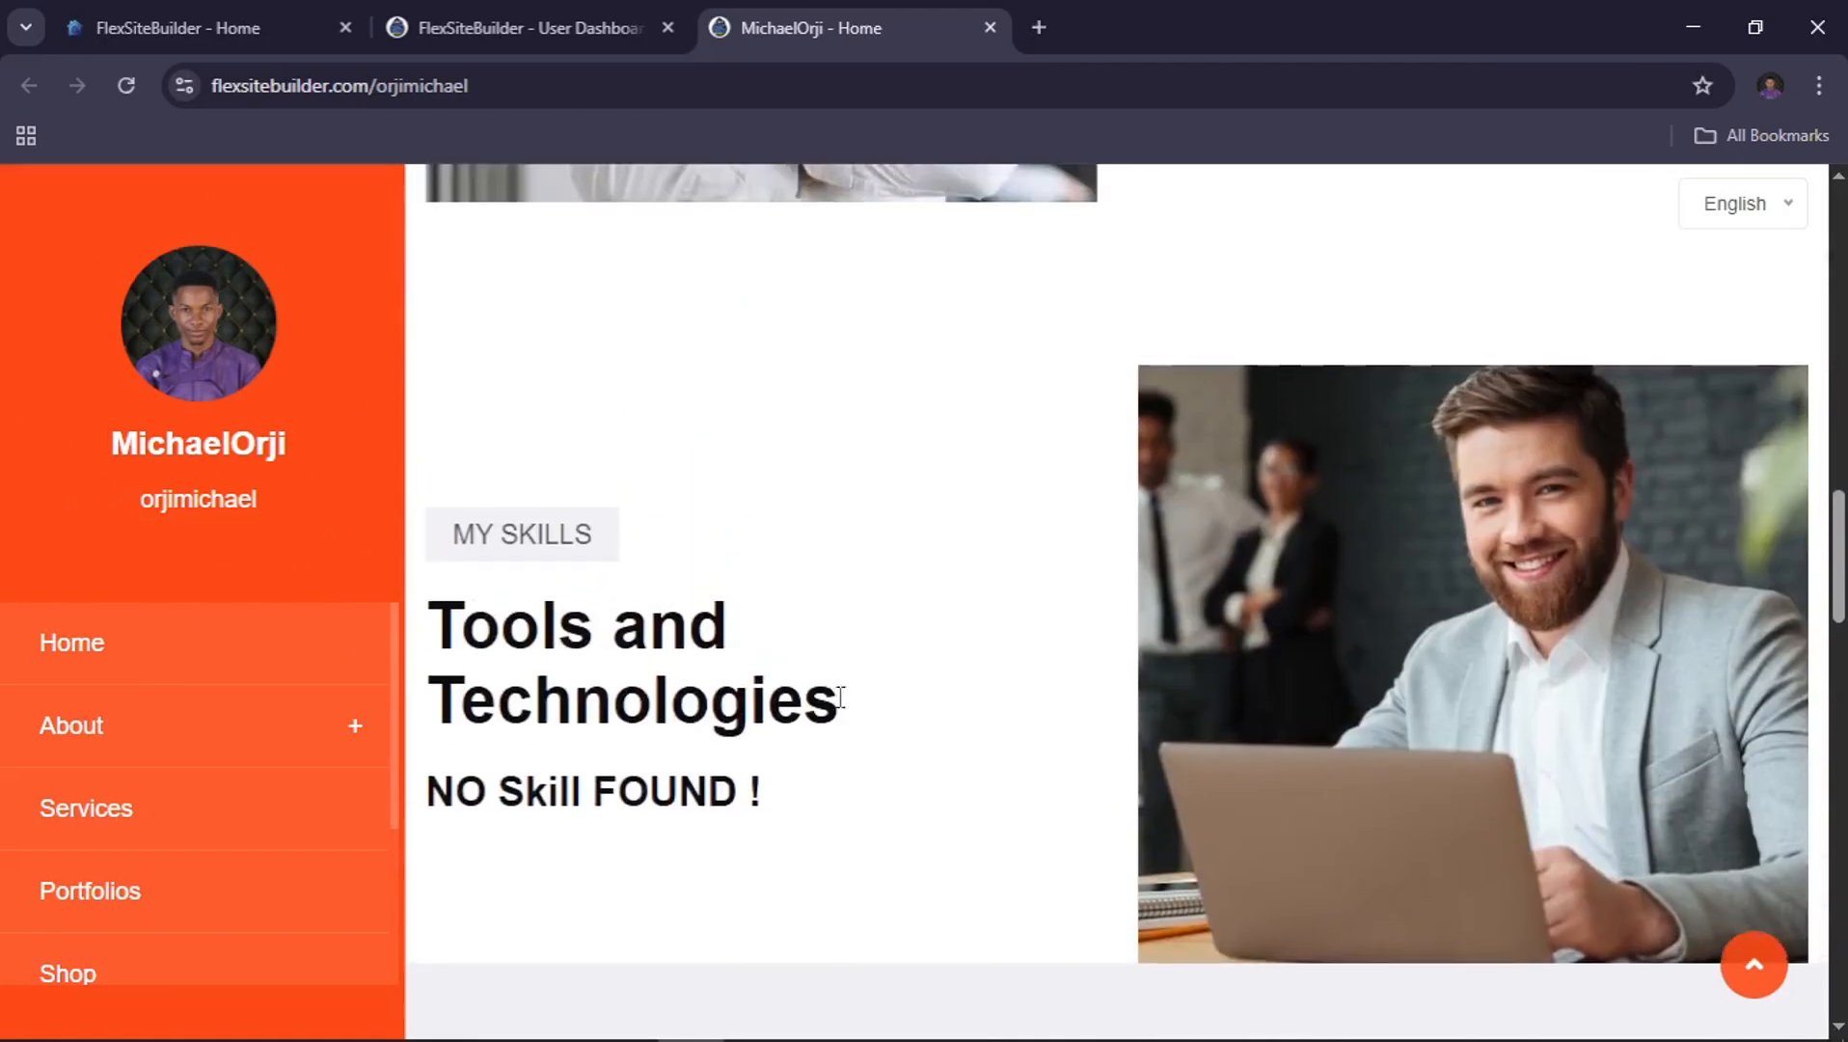
drag(891, 711, 431, 607)
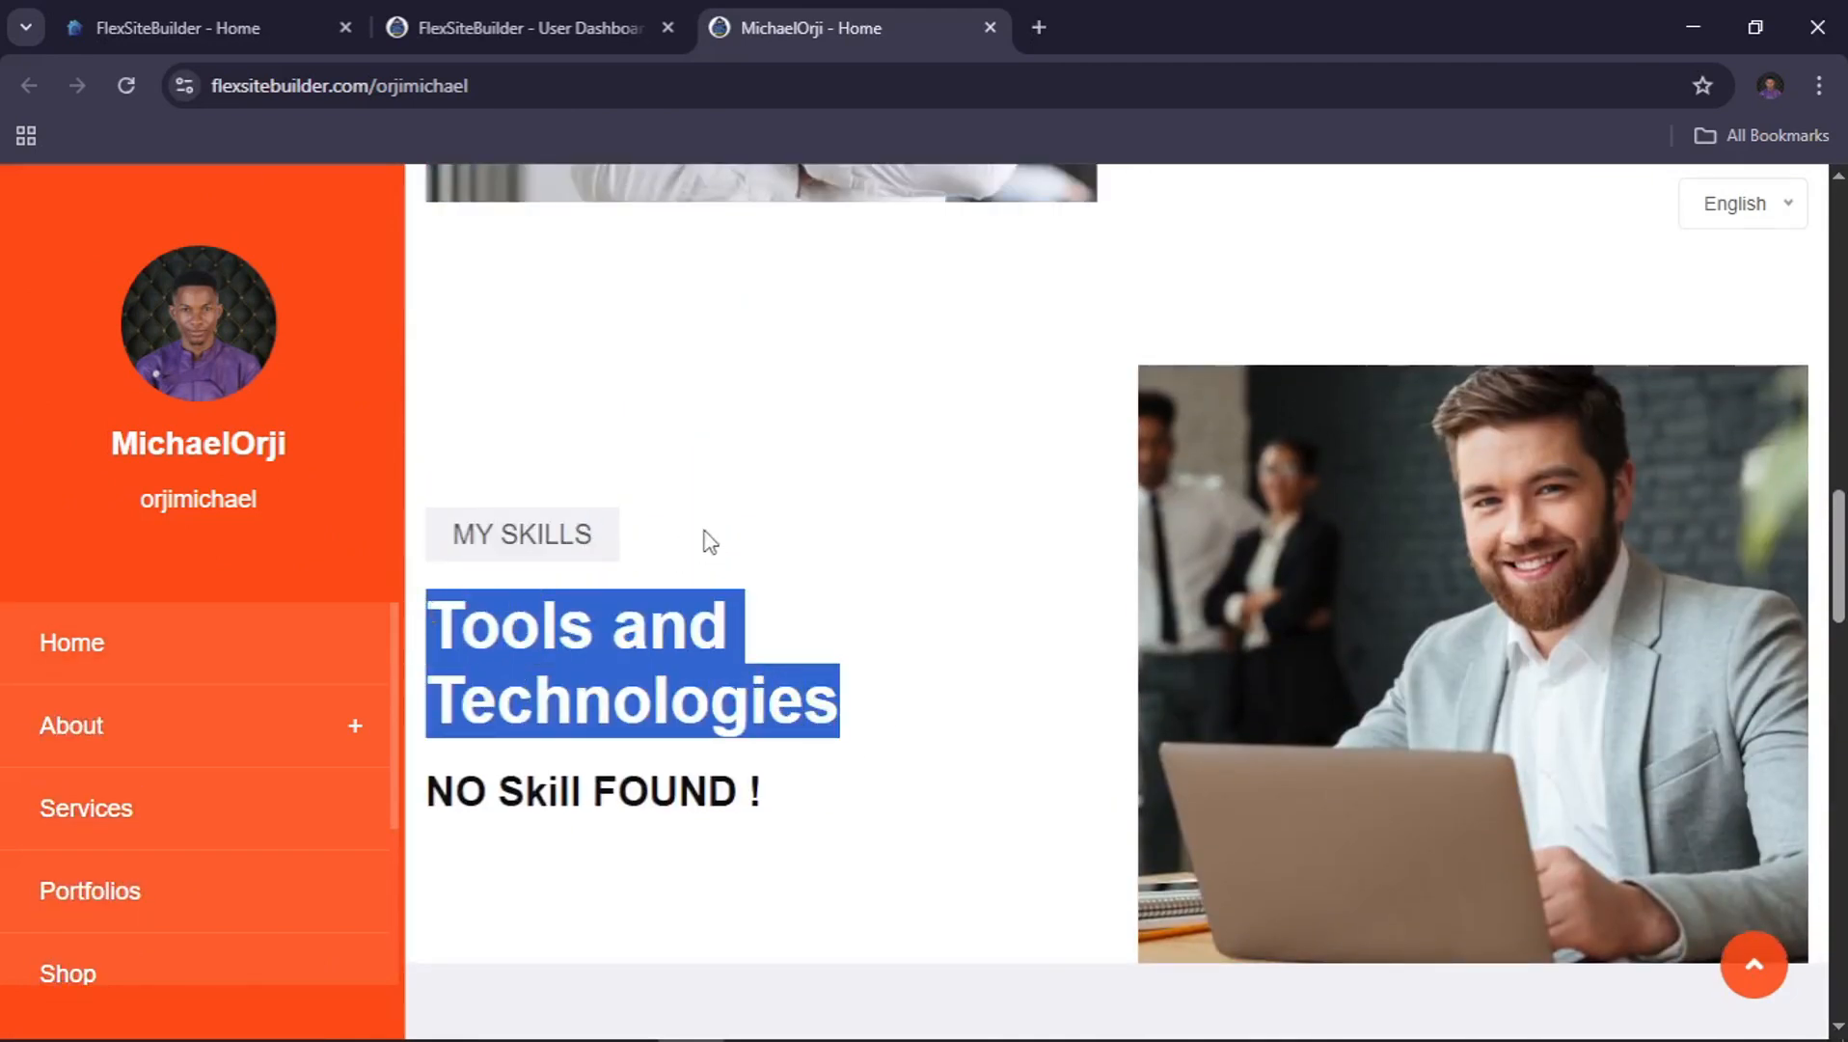
drag(705, 536, 444, 547)
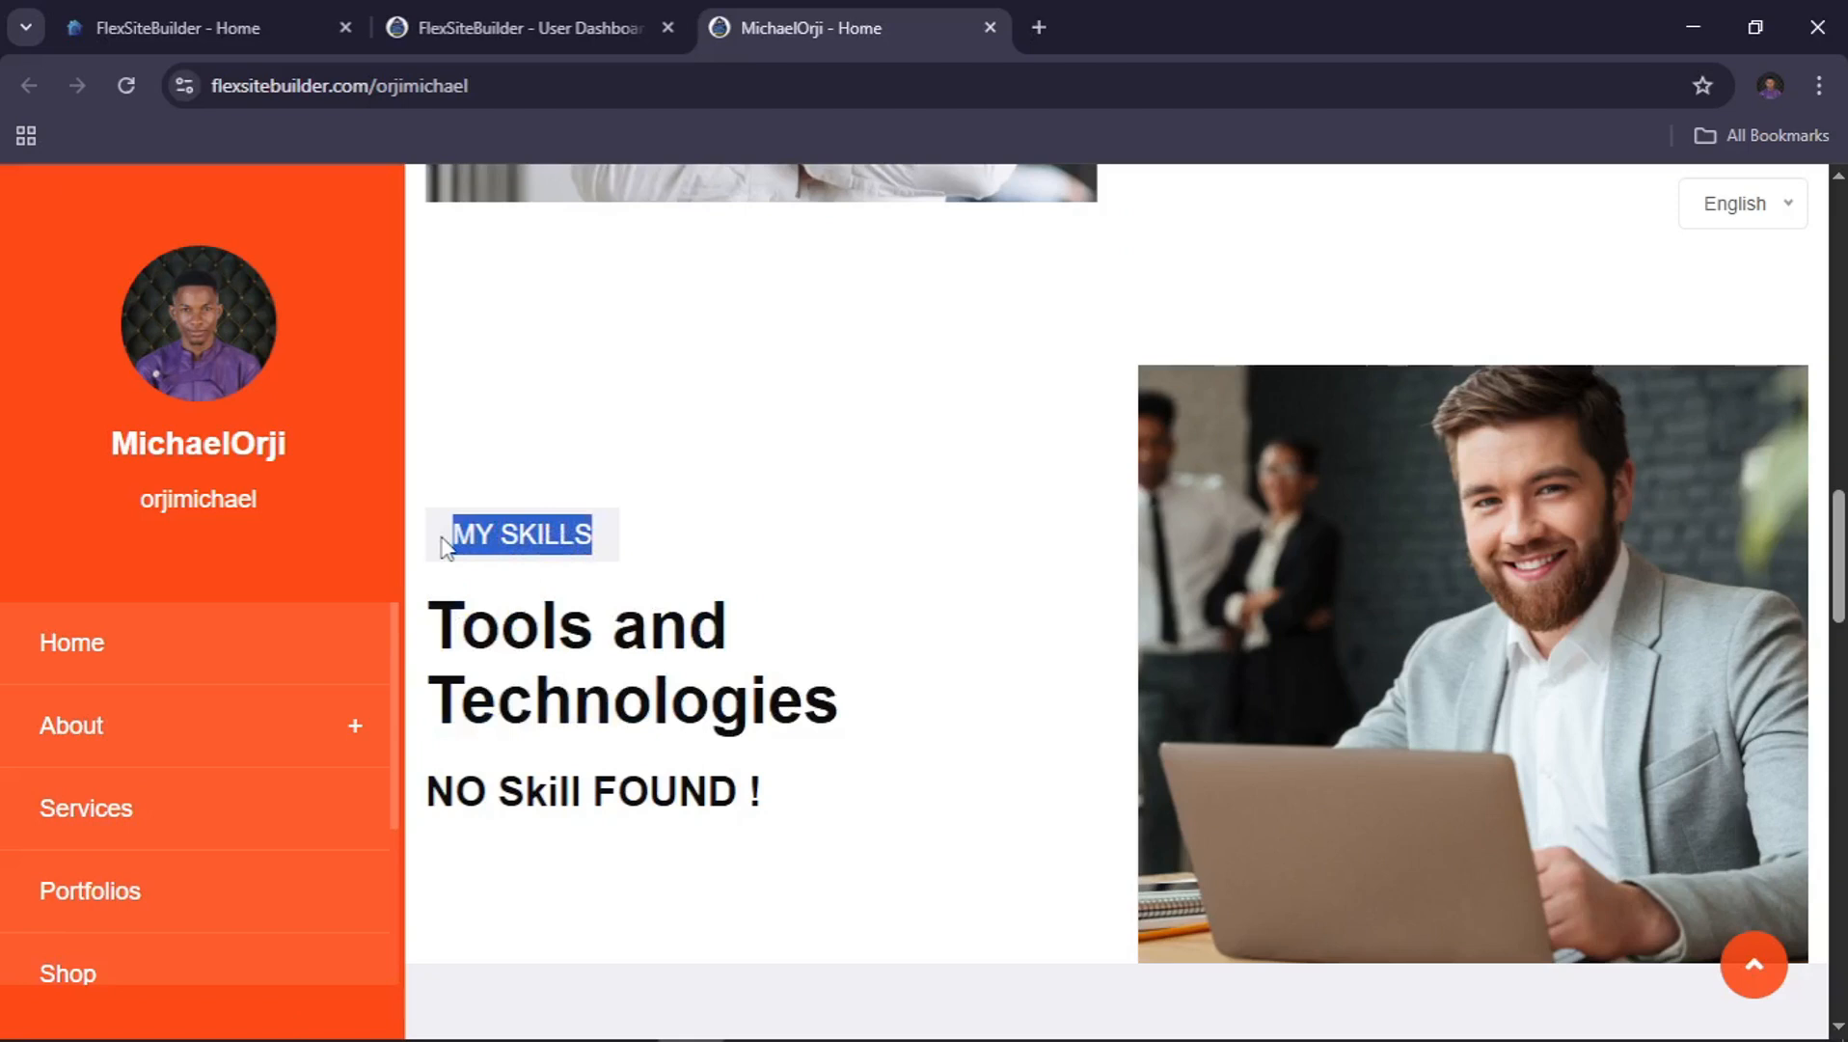
From the empty Skills Section Content in the Home Sections form, switch to WhatsApp and copy the skills list message starting with "HTML5, CSS3, JavaScript"
click(473, 20)
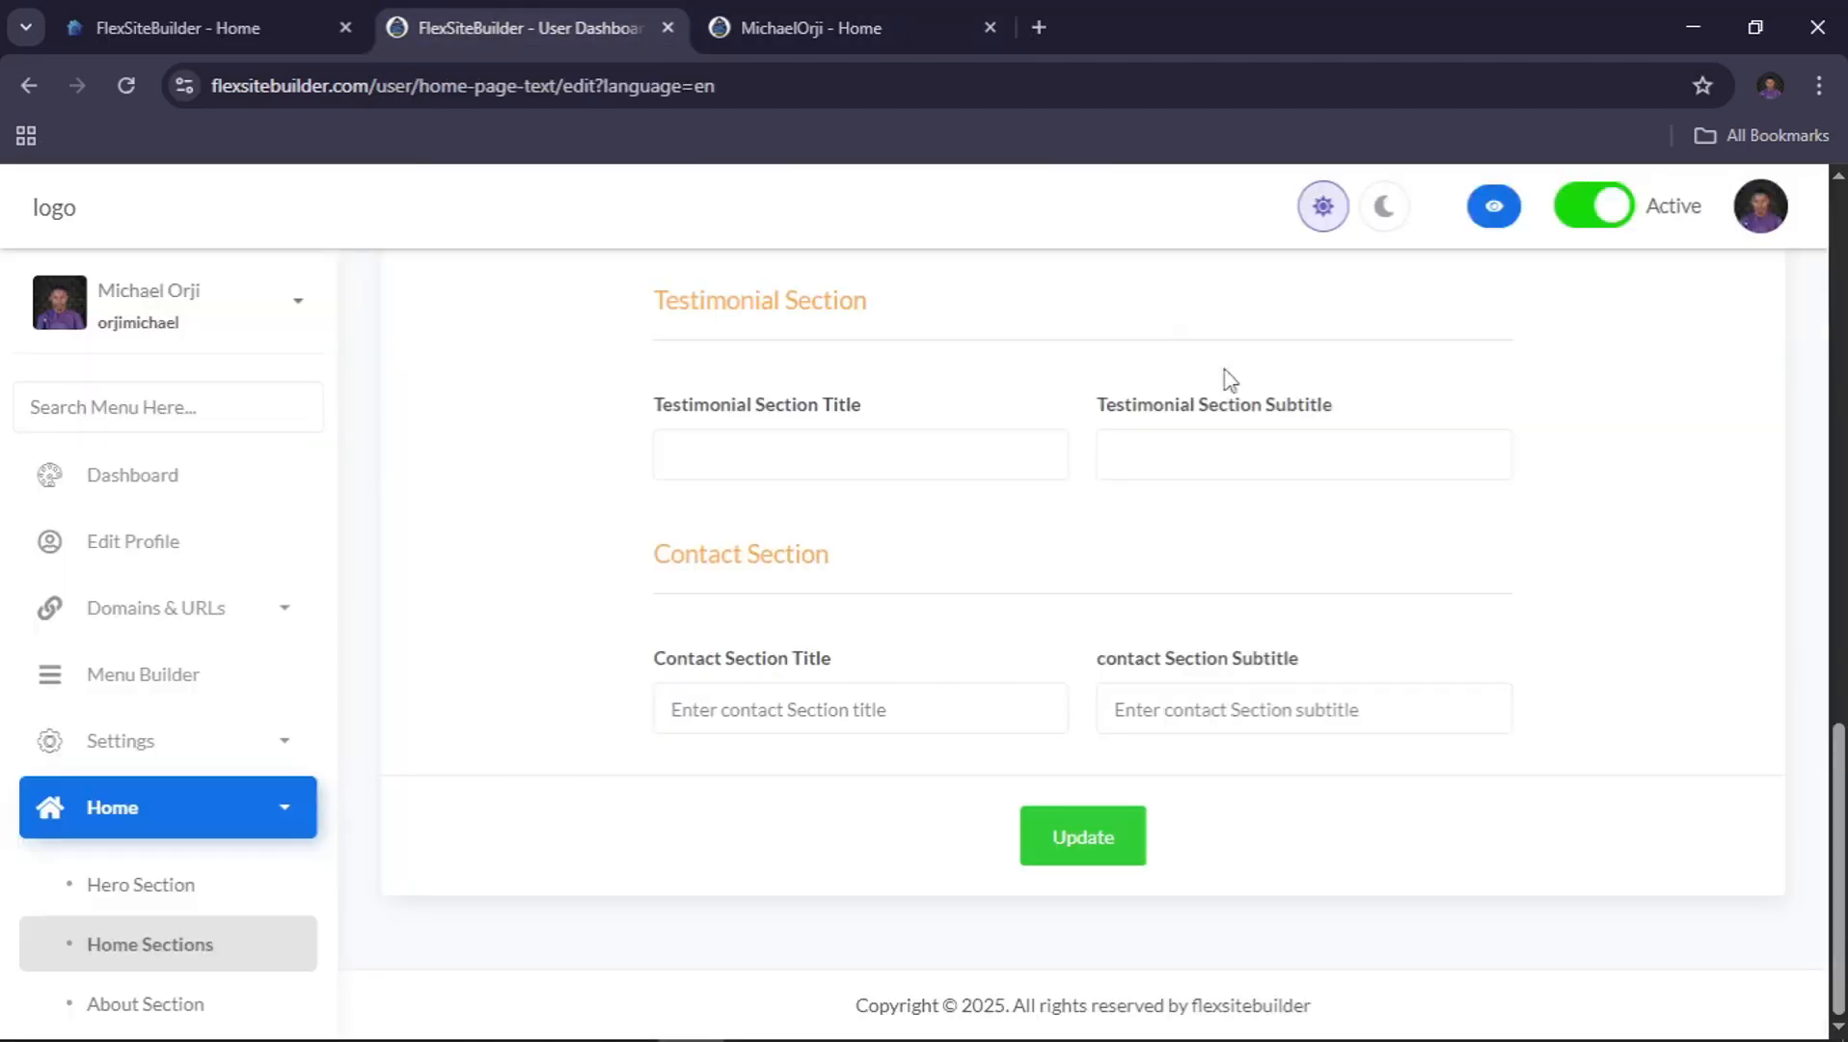
scroll(994, 543, up, 20)
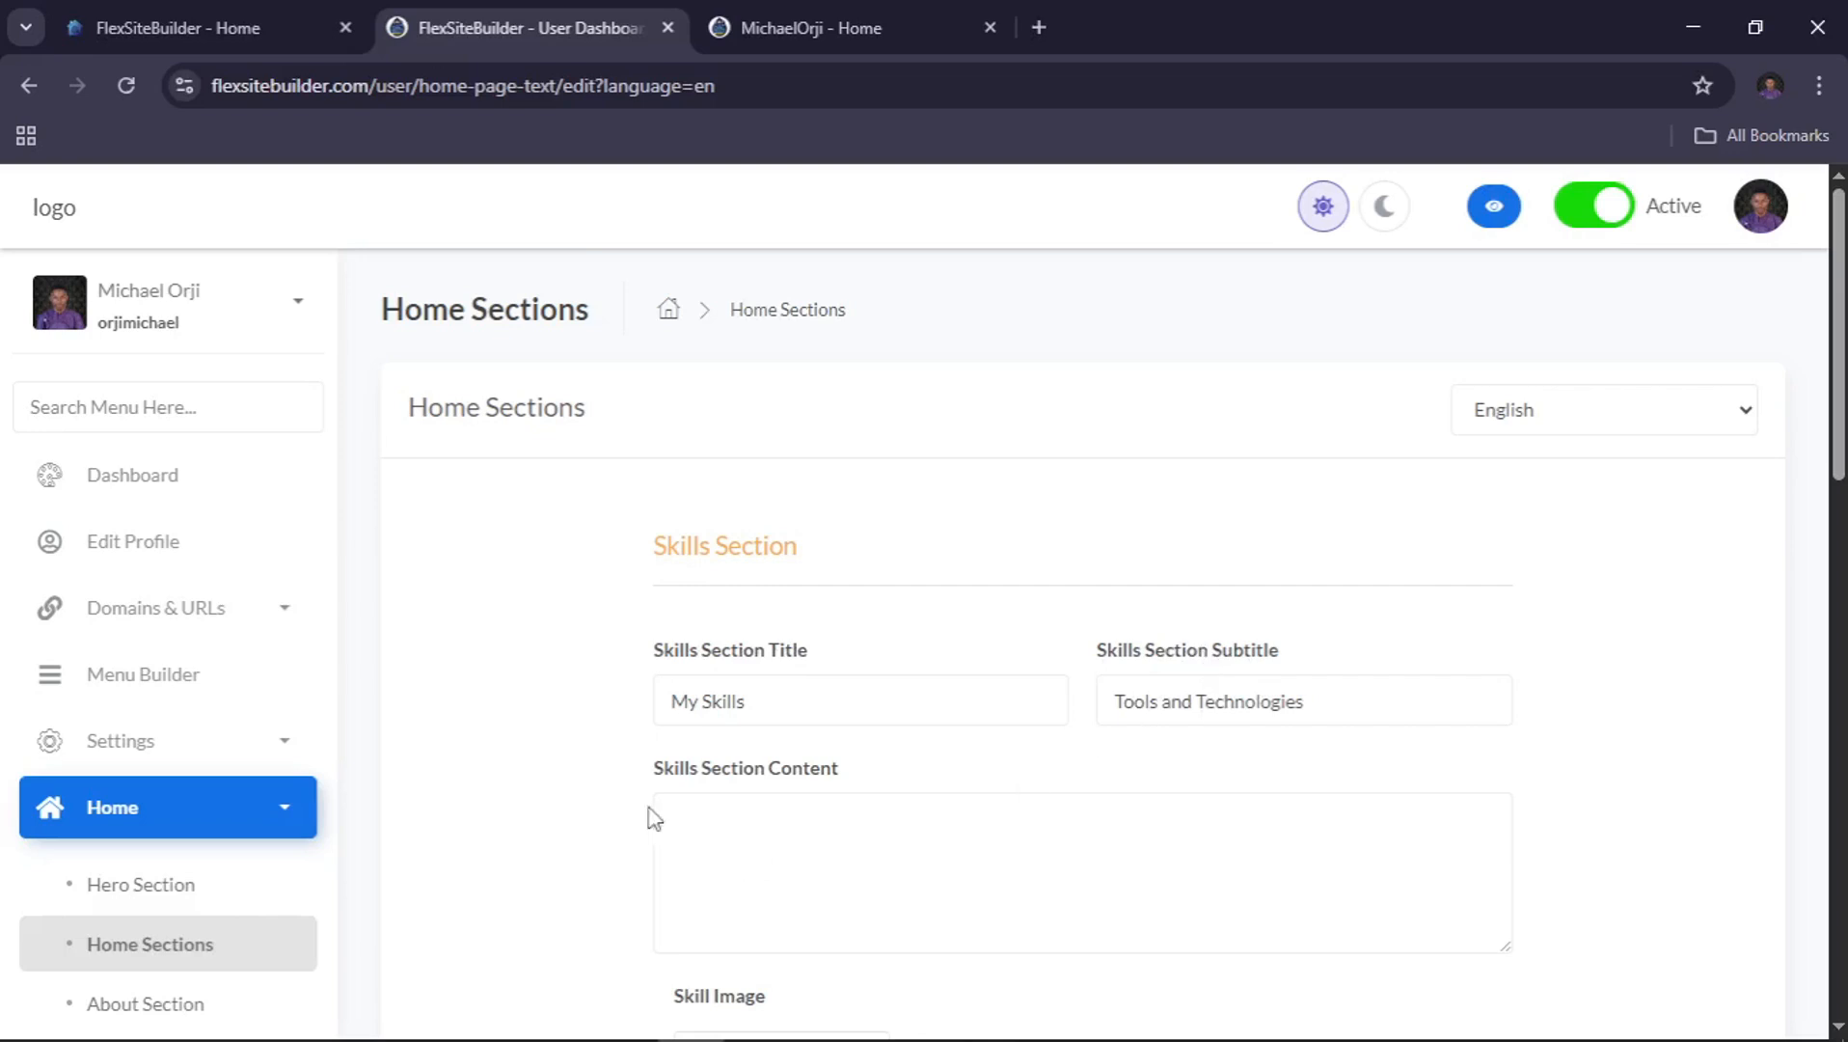
scroll(904, 817, down, 2)
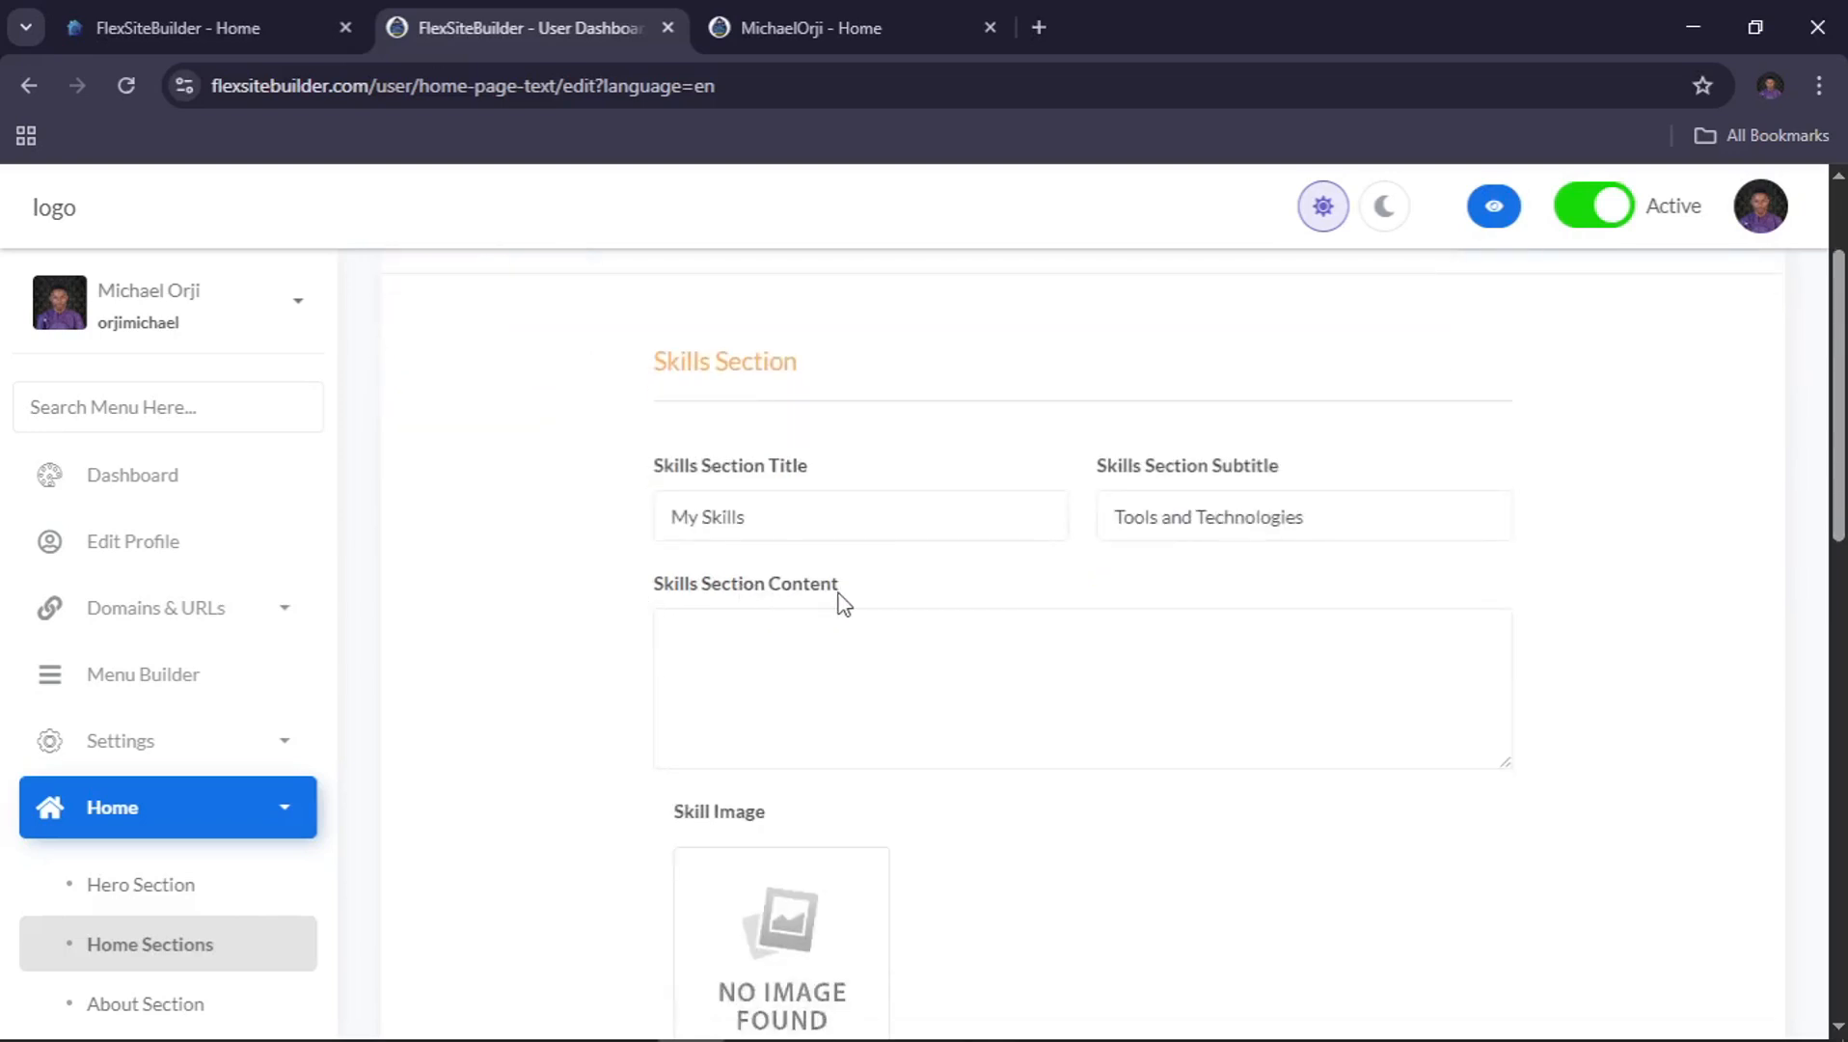
click(862, 688)
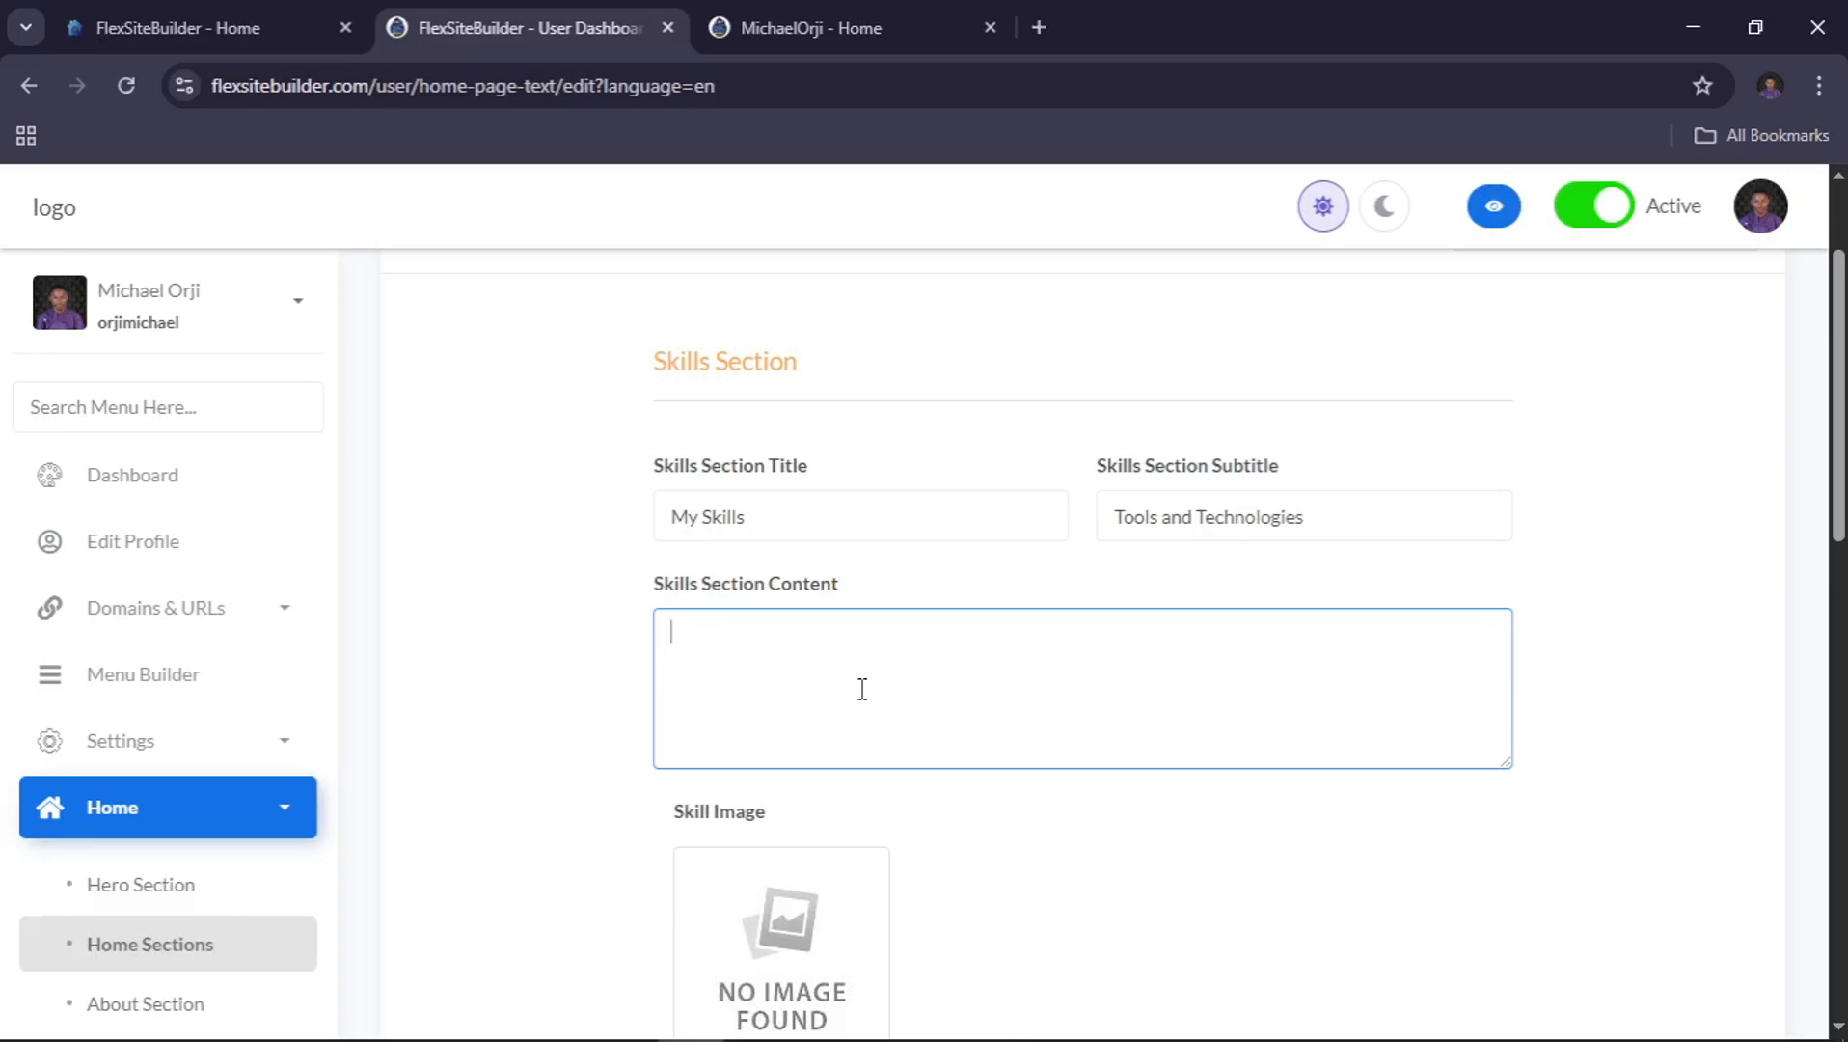
key(alt+Tab)
key(alt+Tab)
key(alt+Tab)
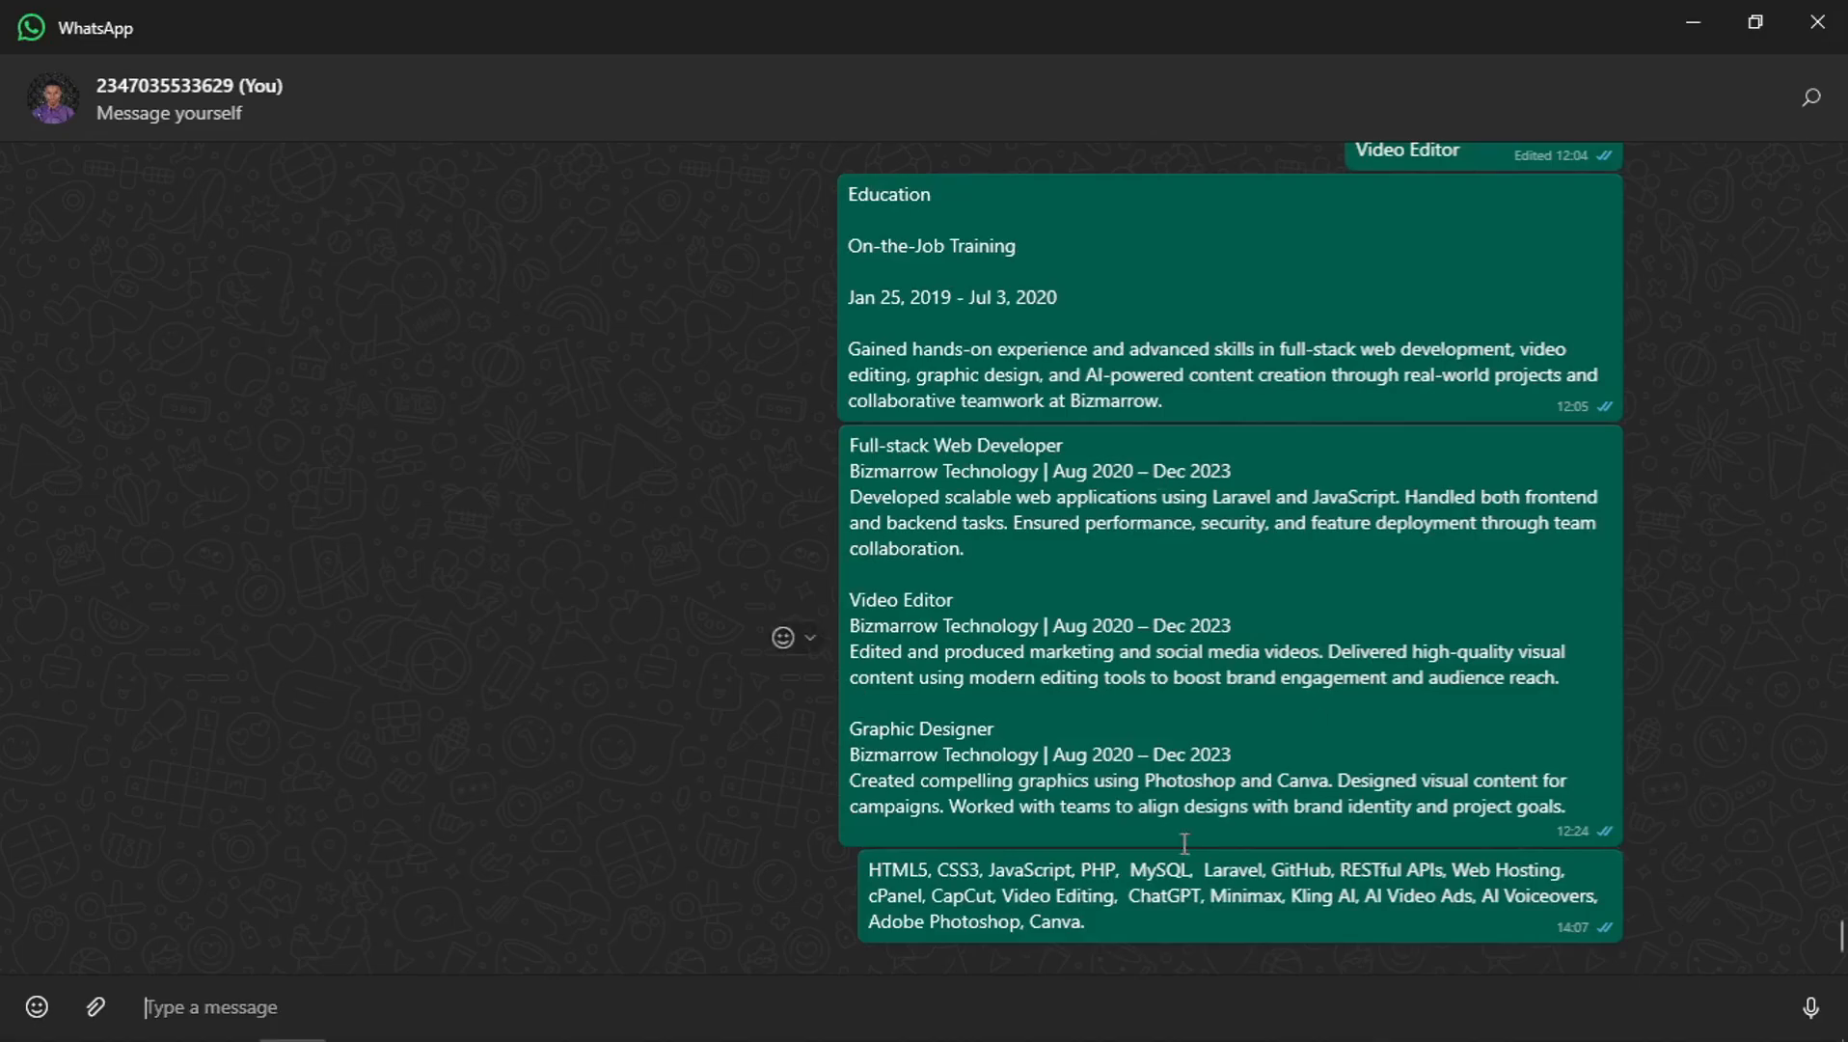
right_click(990, 885)
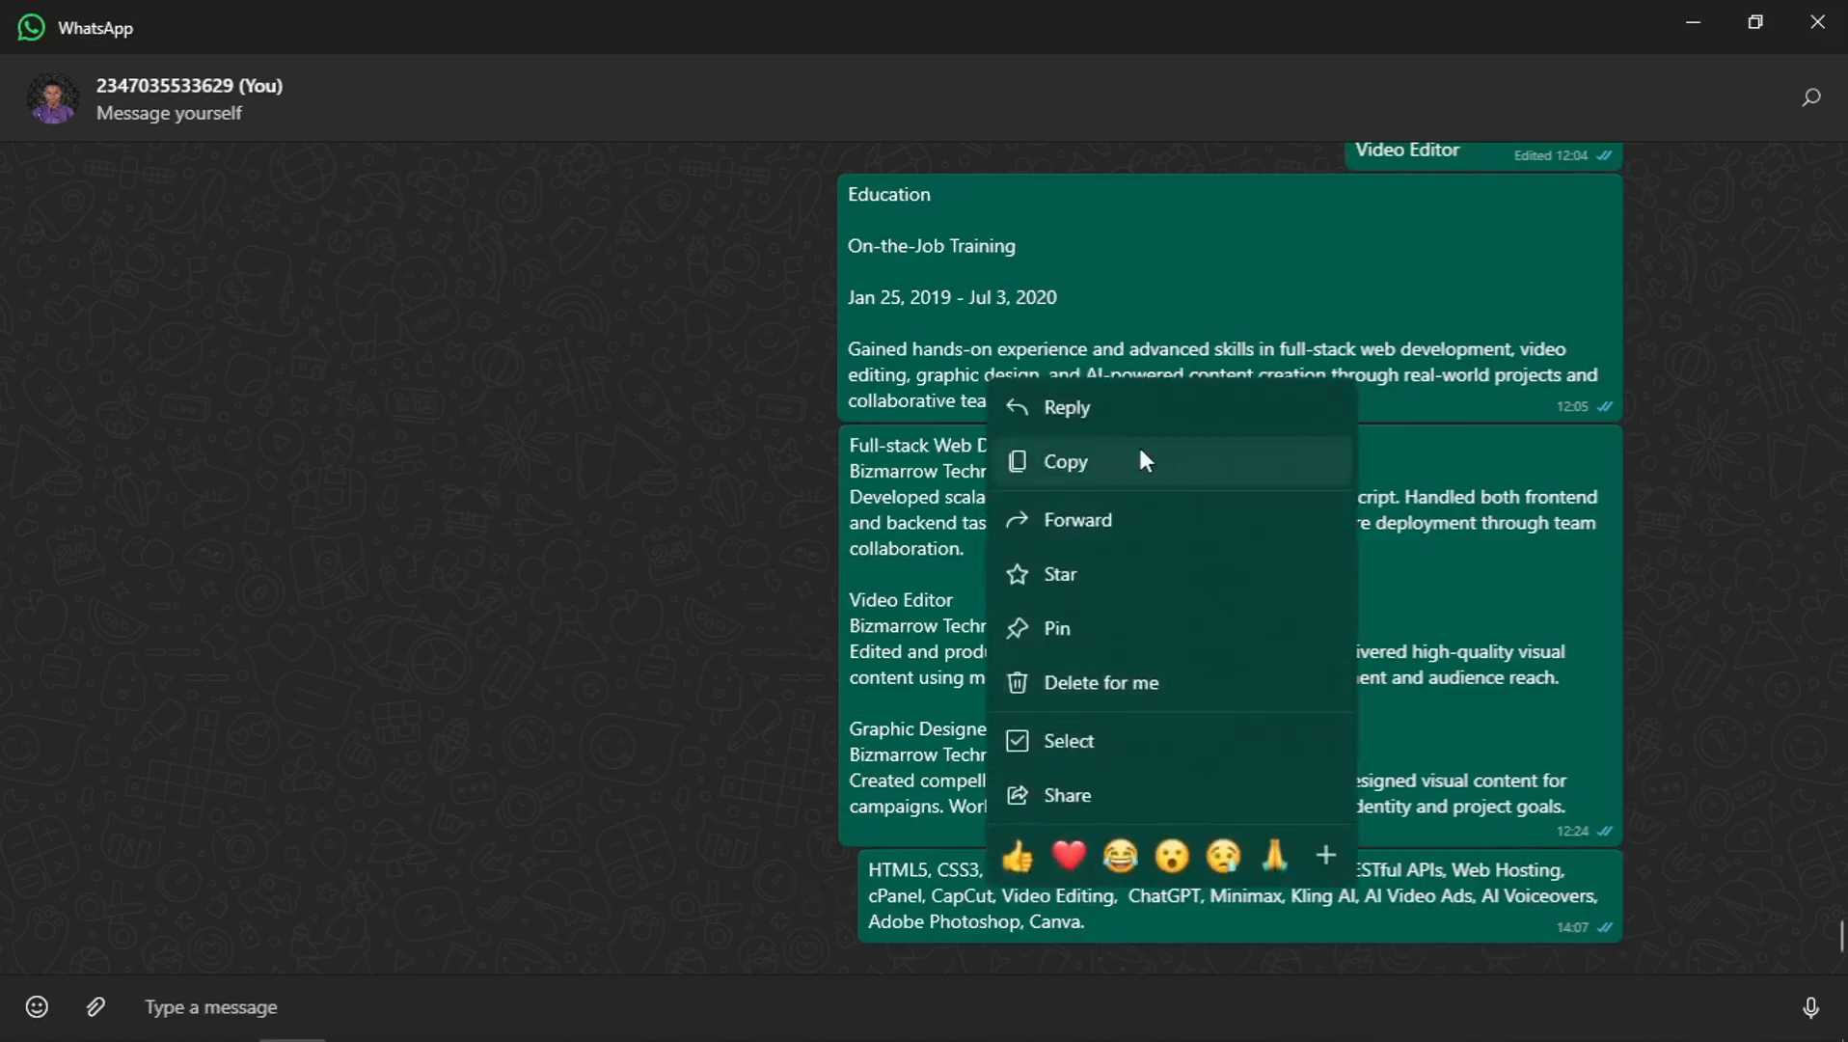
click(1140, 460)
Back in the browser, paste the copied skills list into the Skills Section Content and save the update
key(alt+Tab)
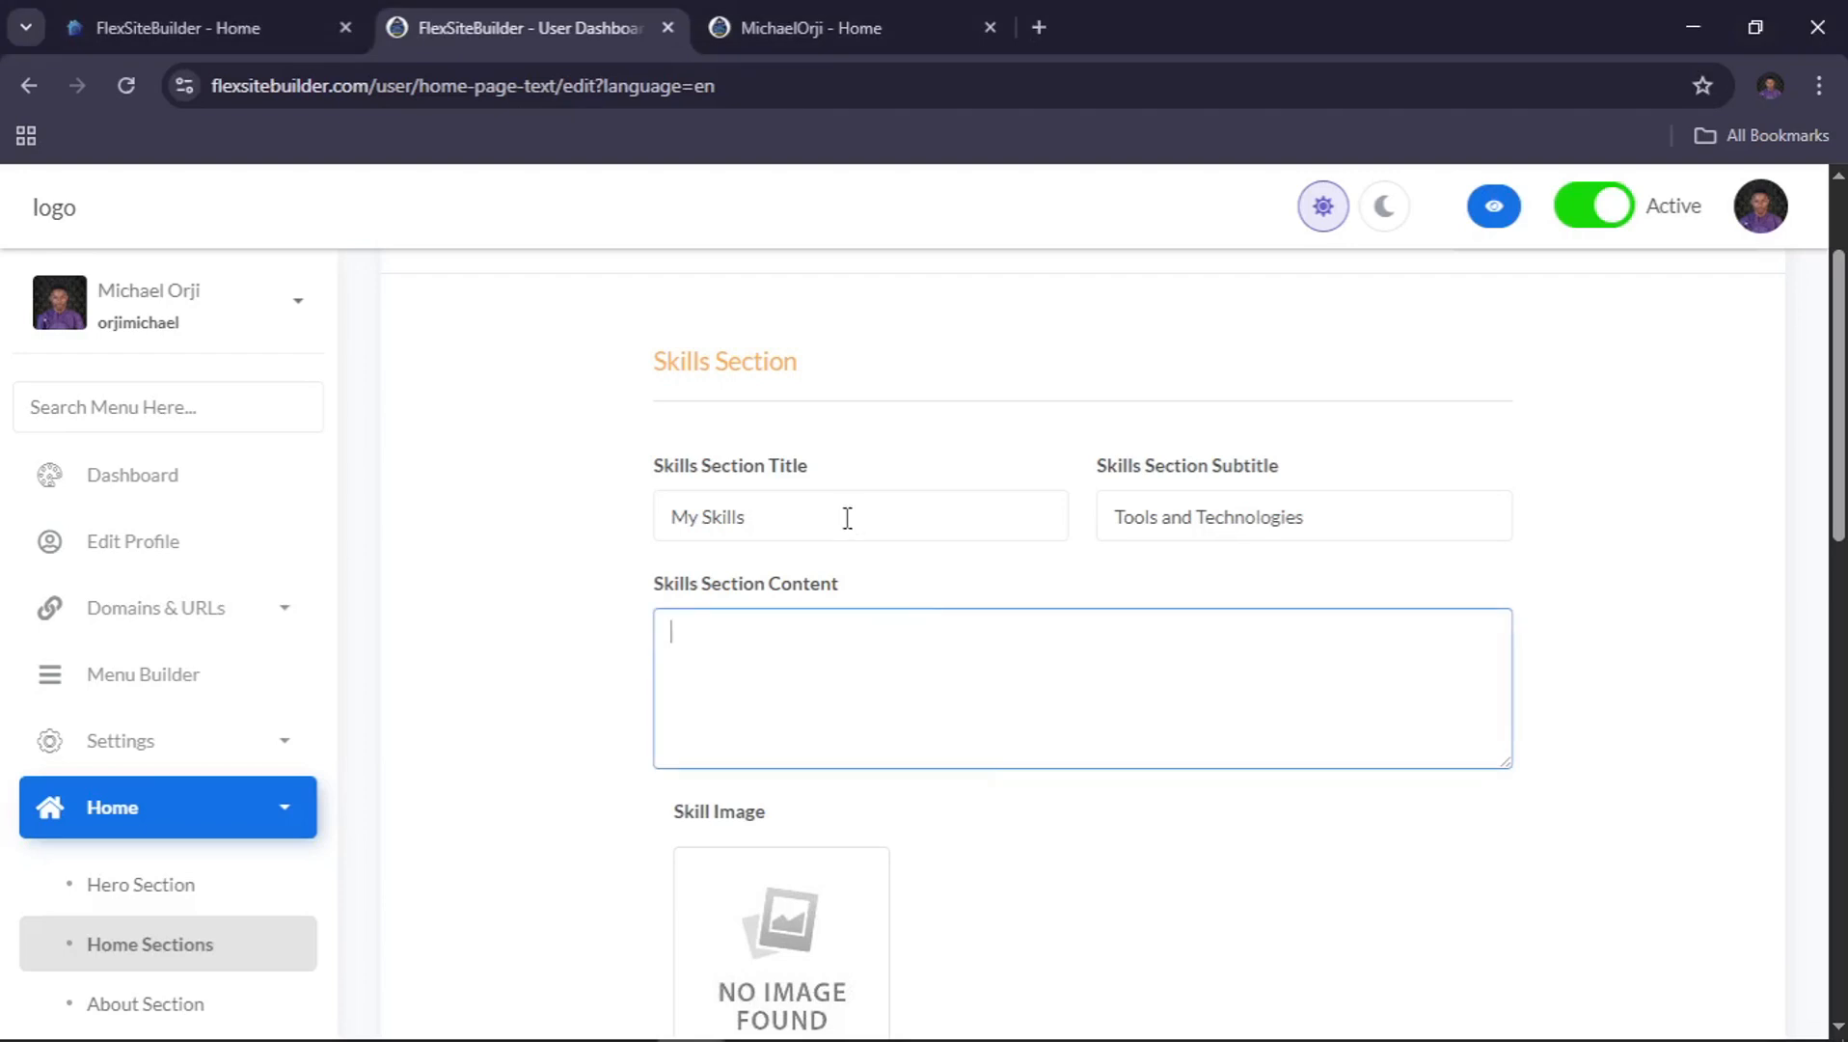
key(ctrl+v)
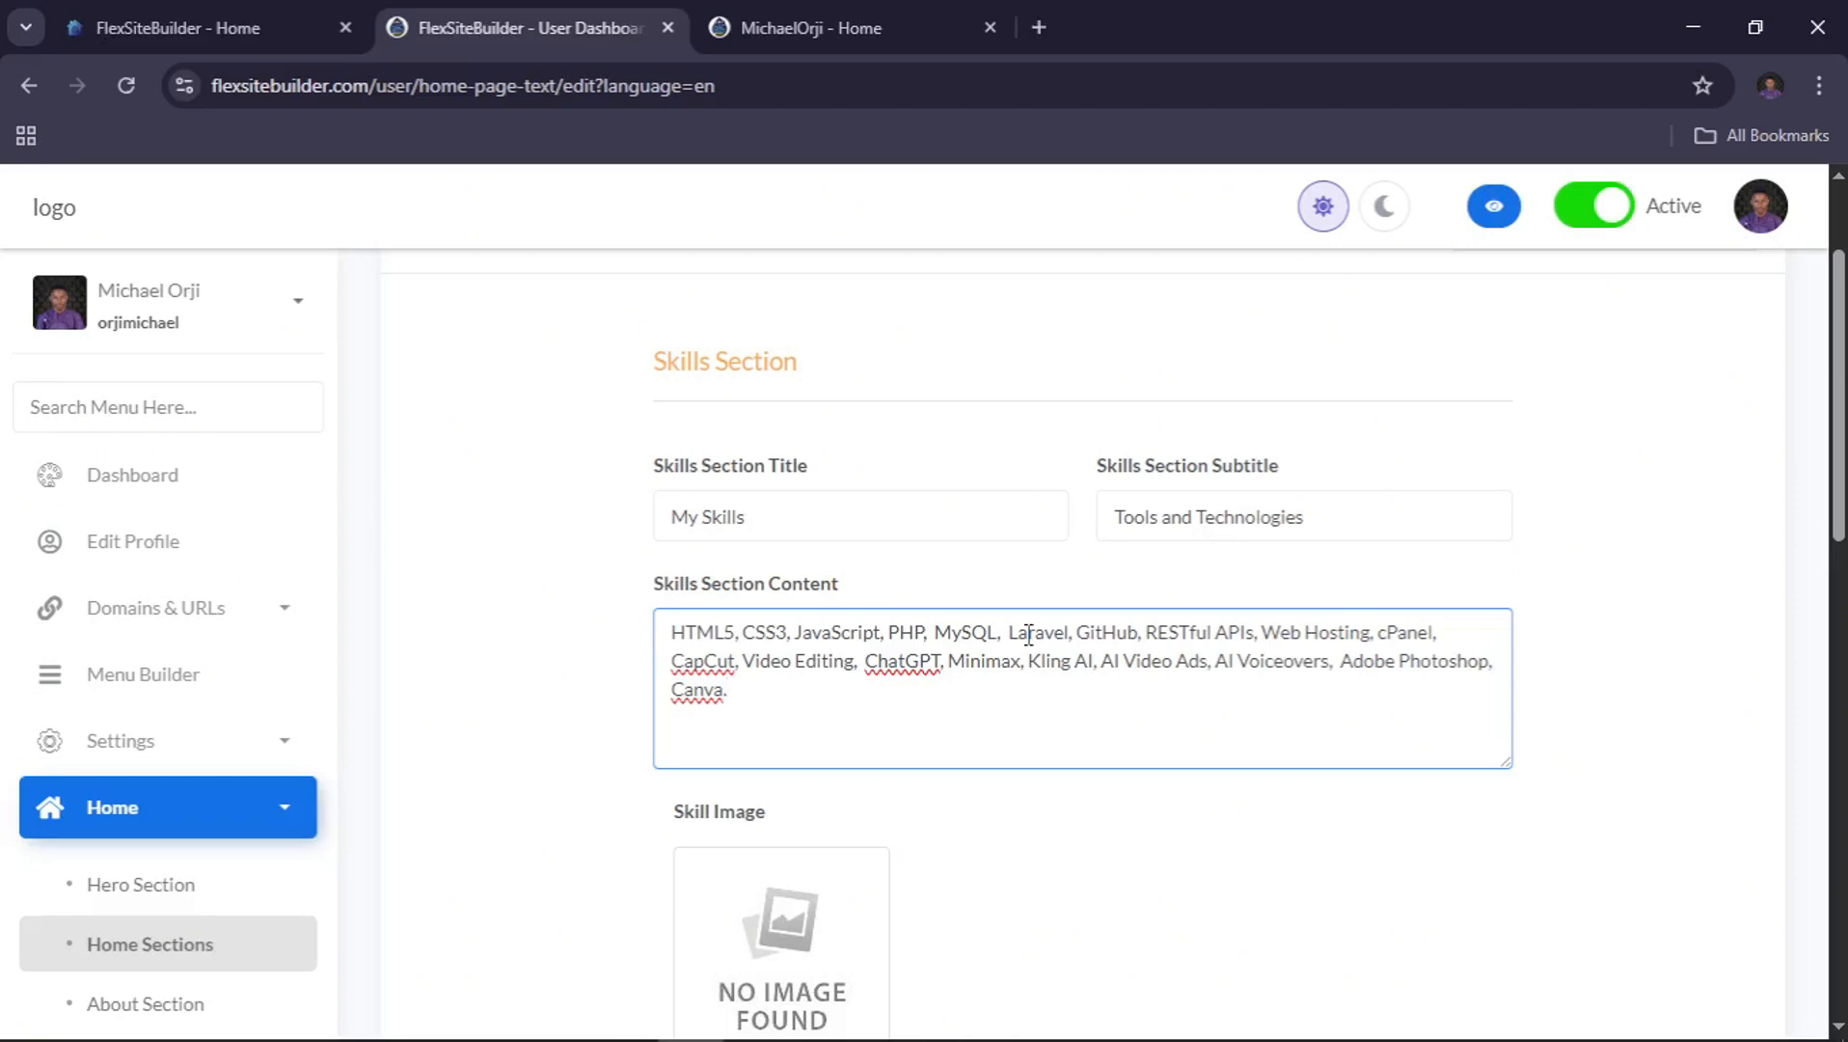
scroll(1018, 730, down, 15)
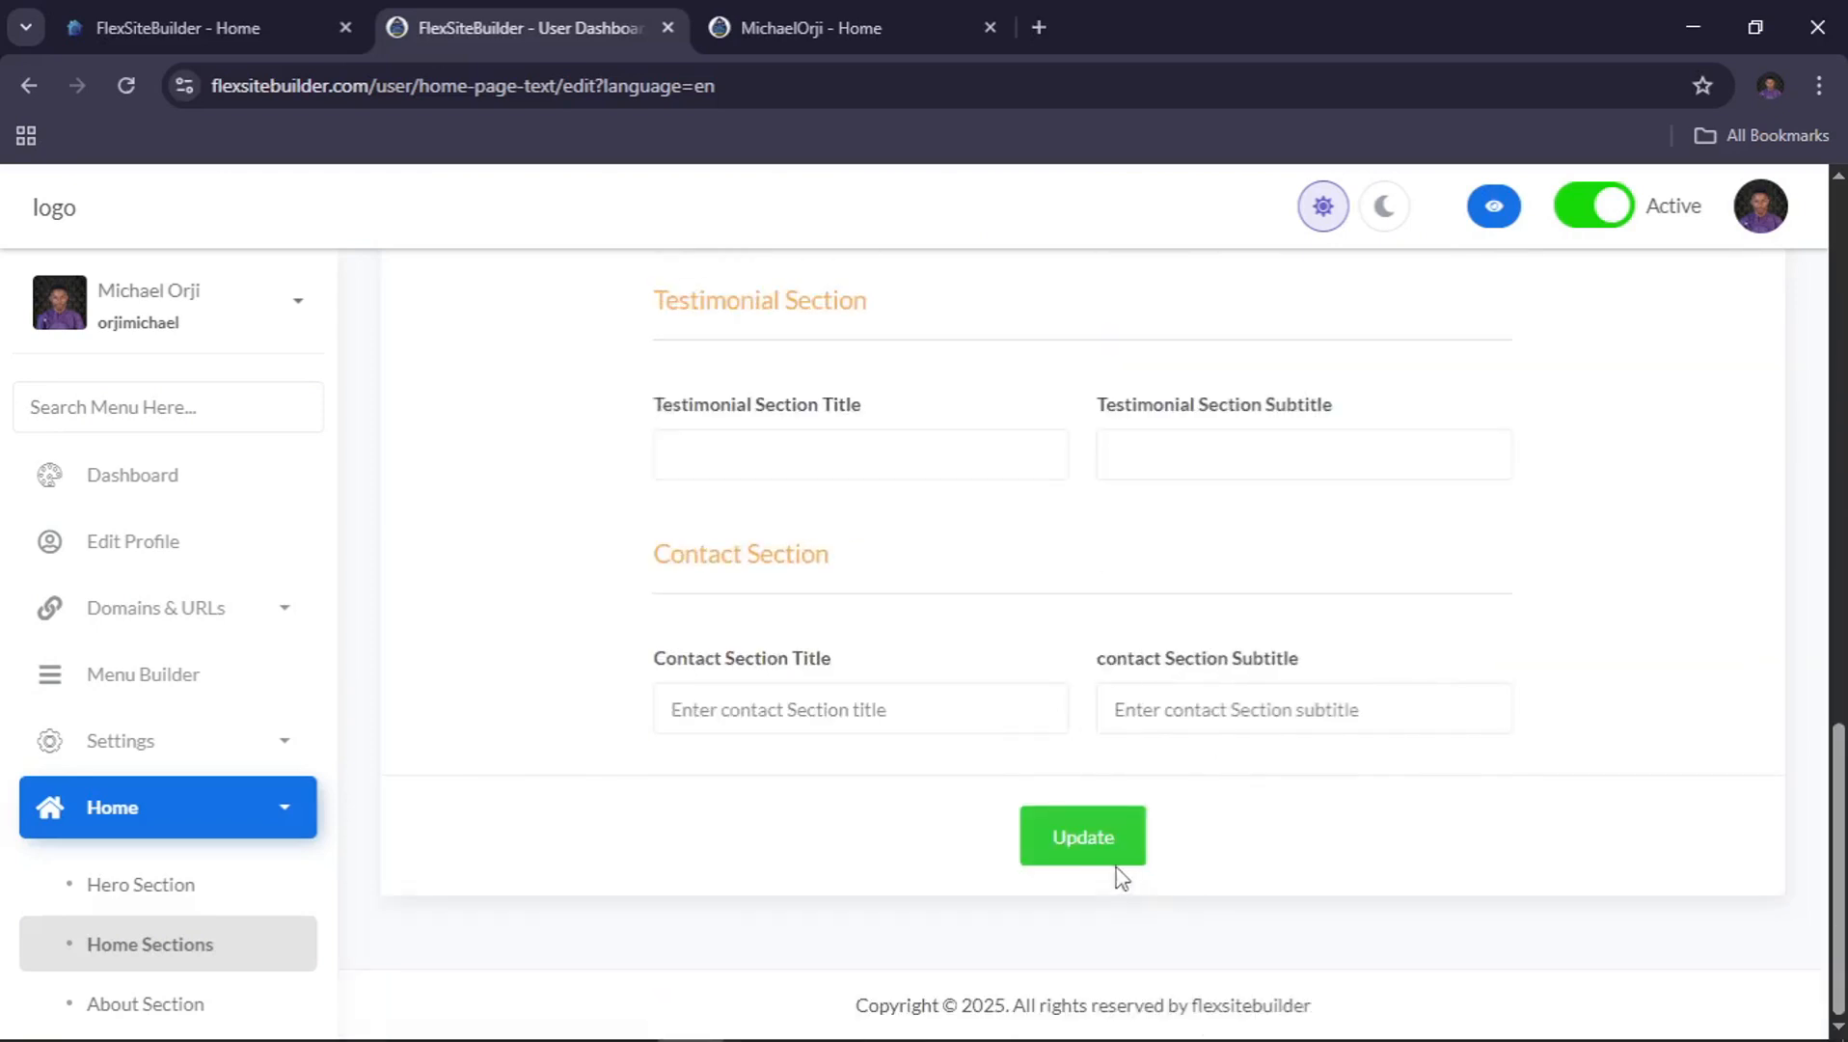
click(1080, 854)
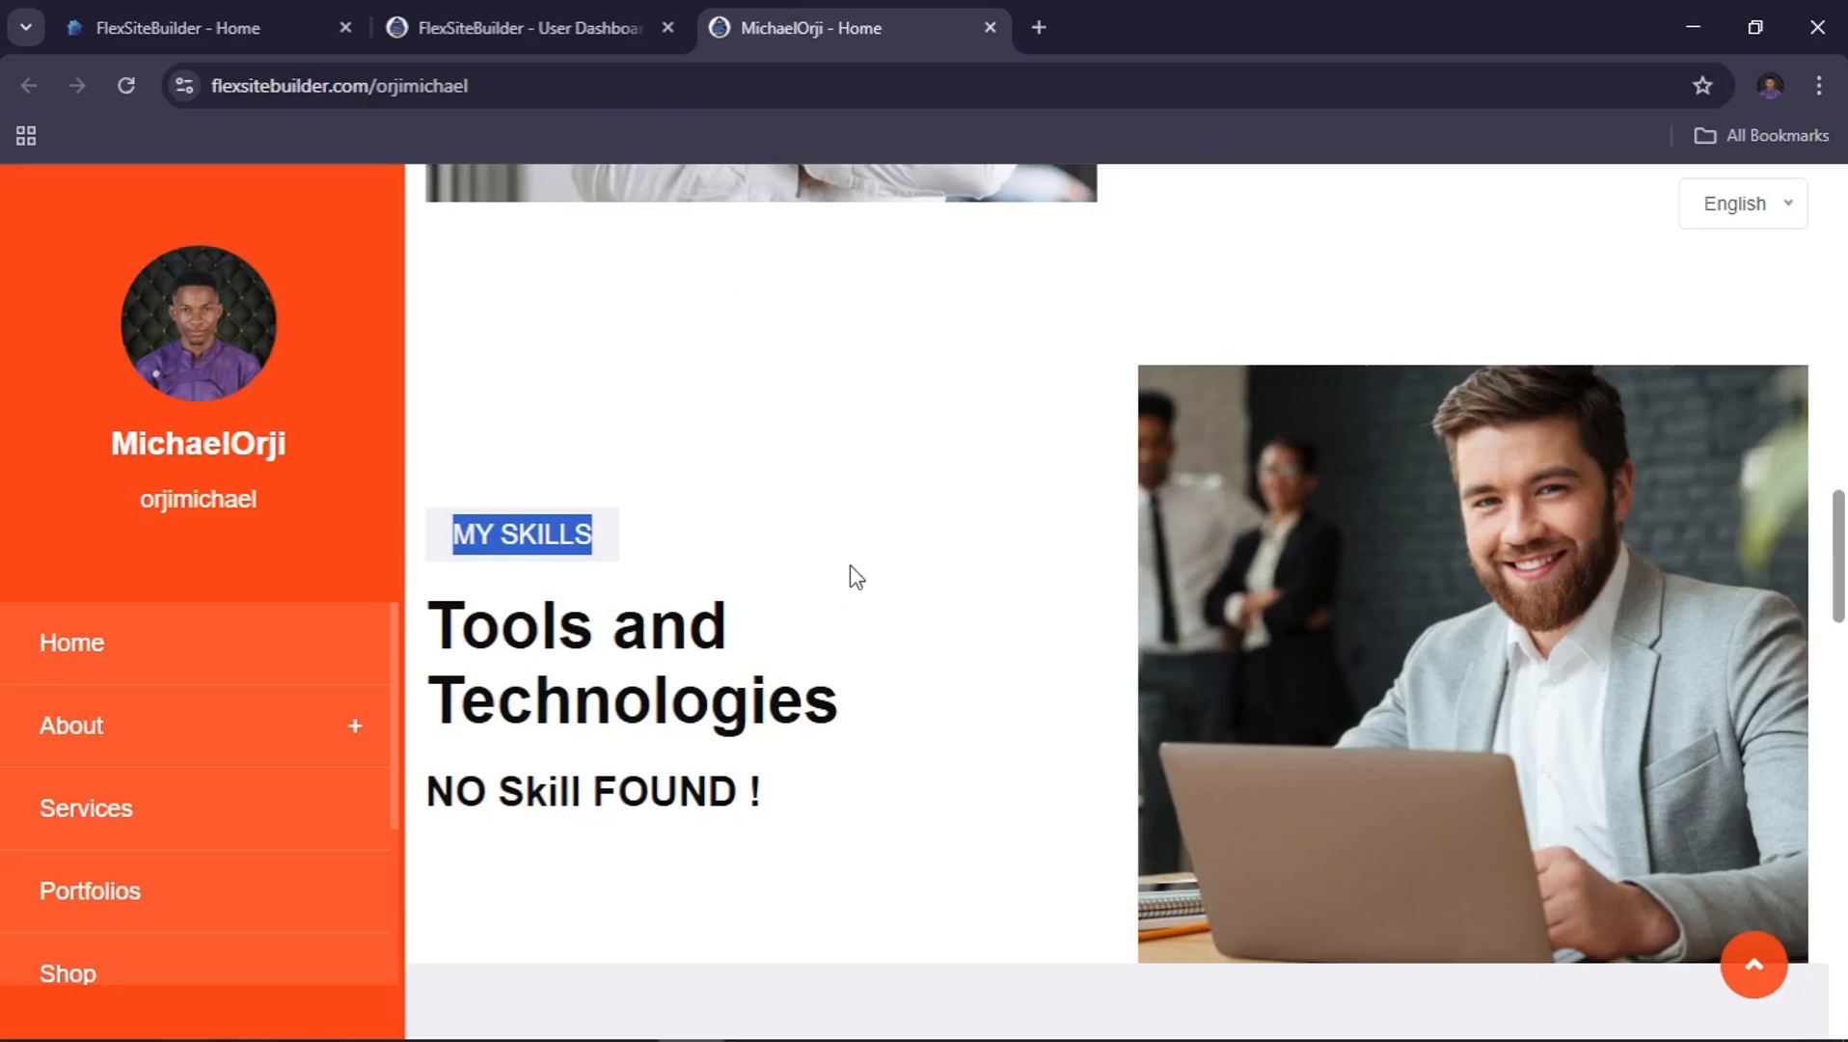
Reload the live portfolio website and check the skills list text in its skills section
key(F5)
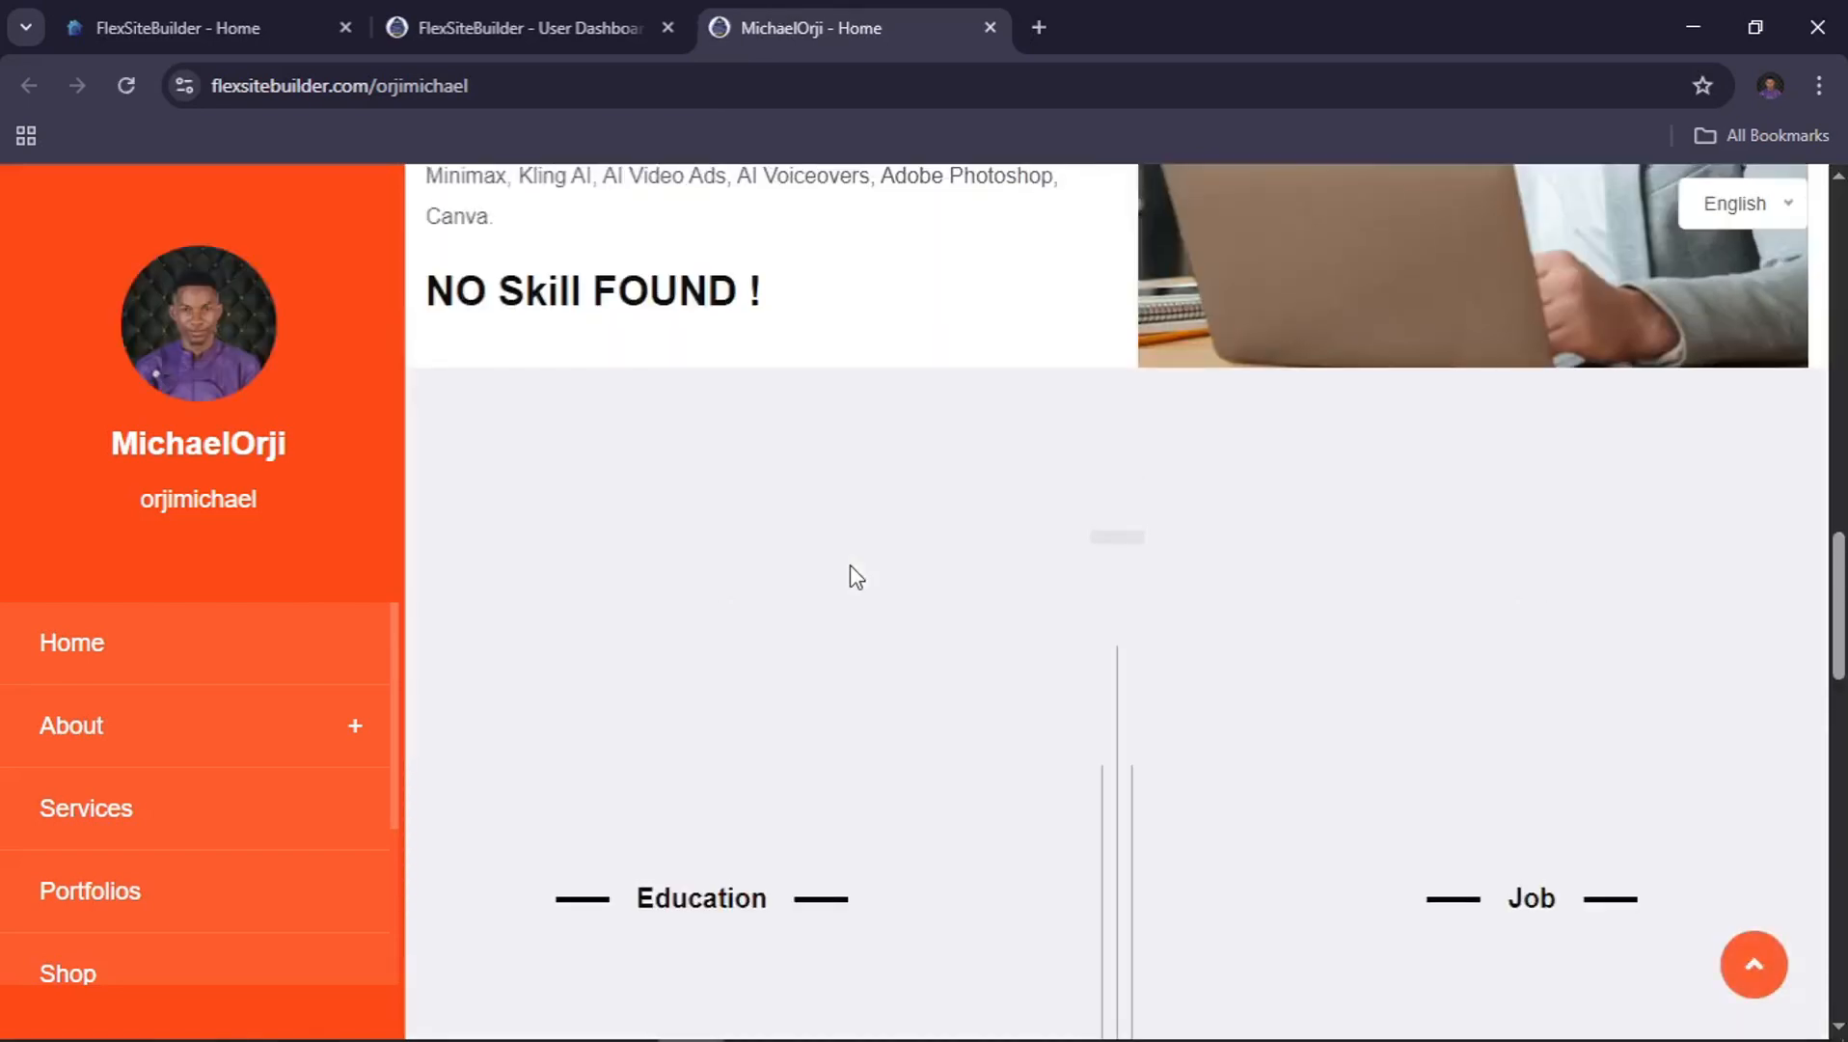
scroll(856, 575, up, 1)
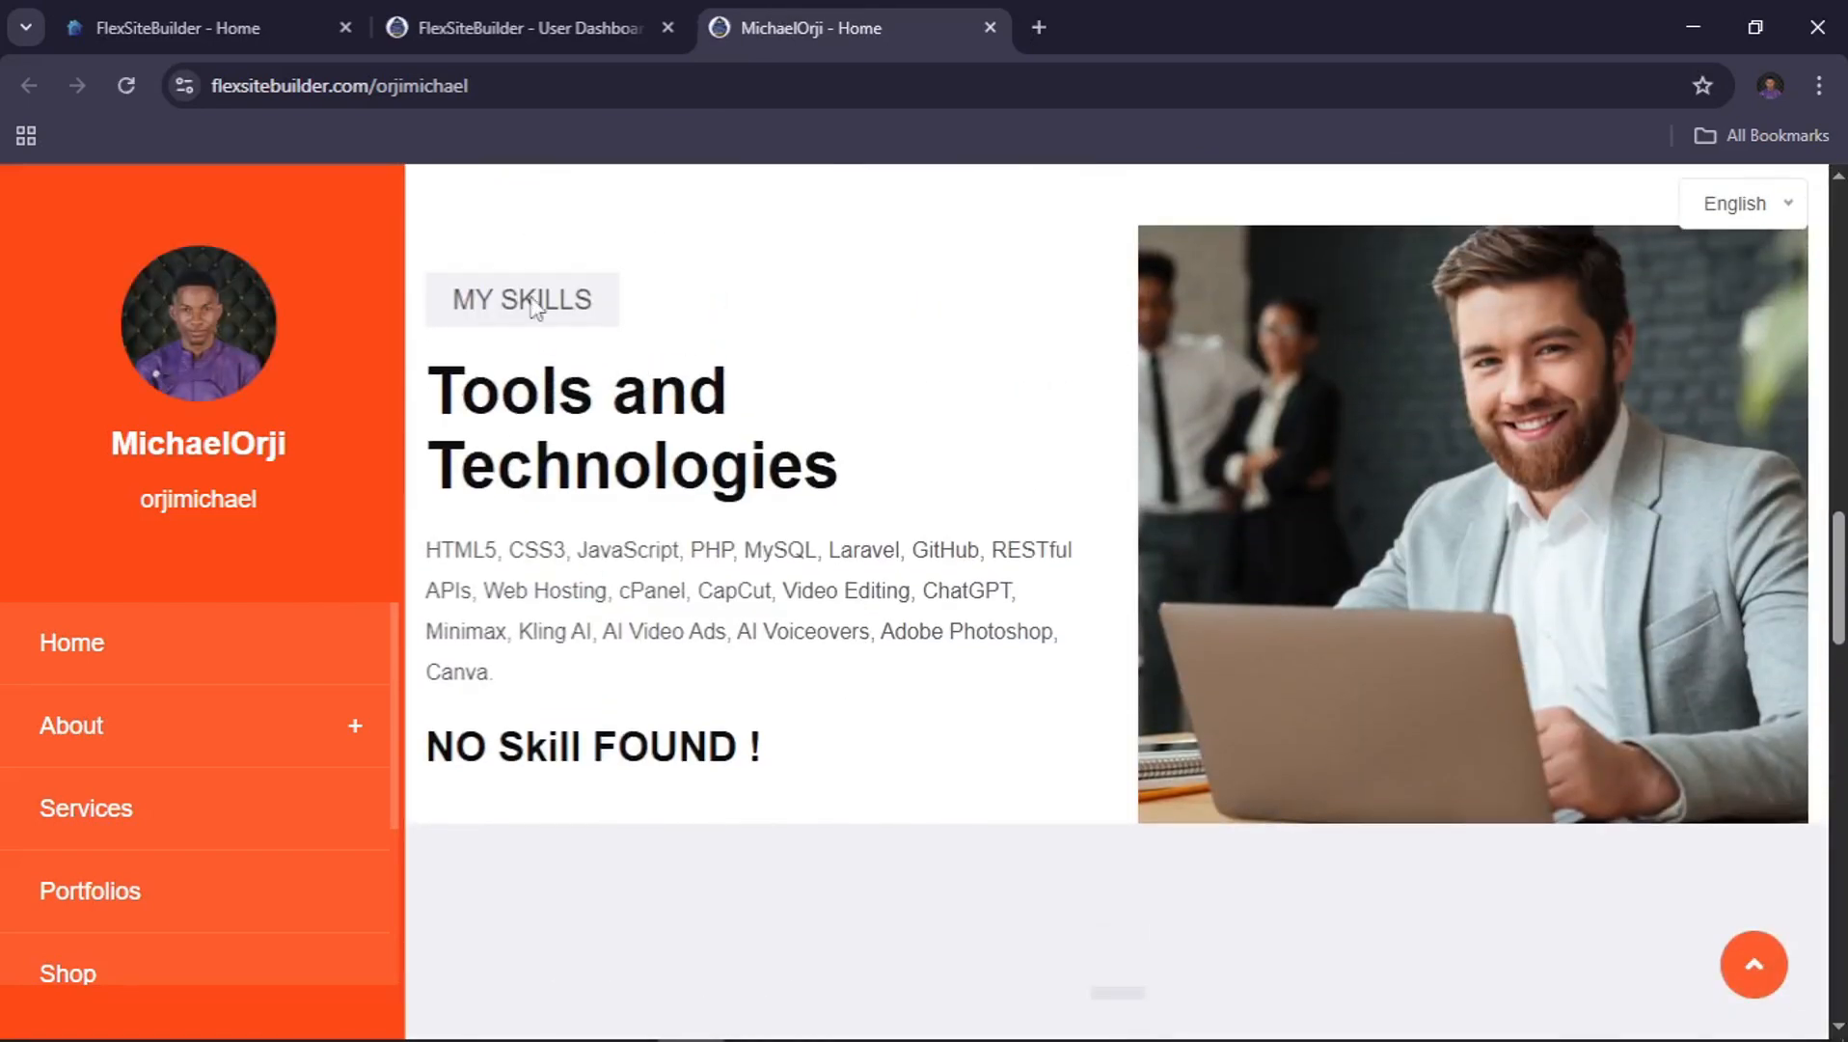
drag(593, 687, 427, 547)
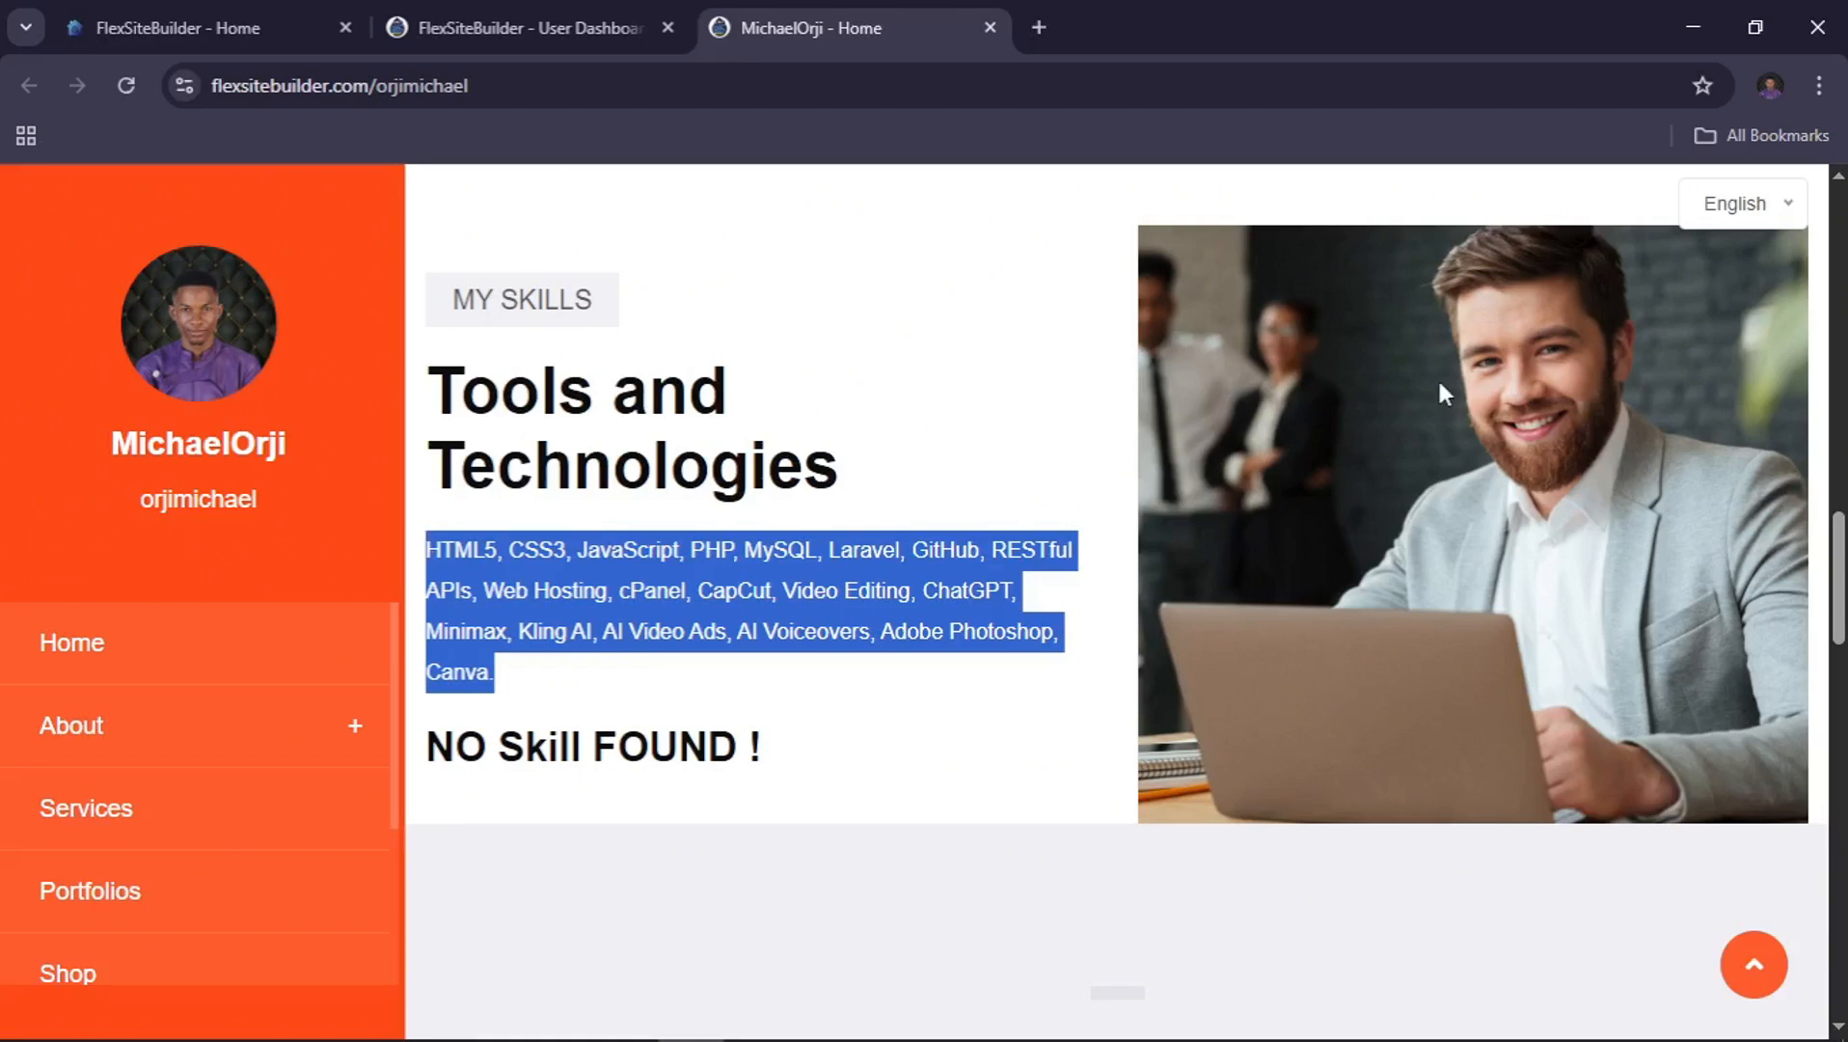
Back in the Home Sections form, choose tools.png from the Desktop as the Skill Image
click(498, 3)
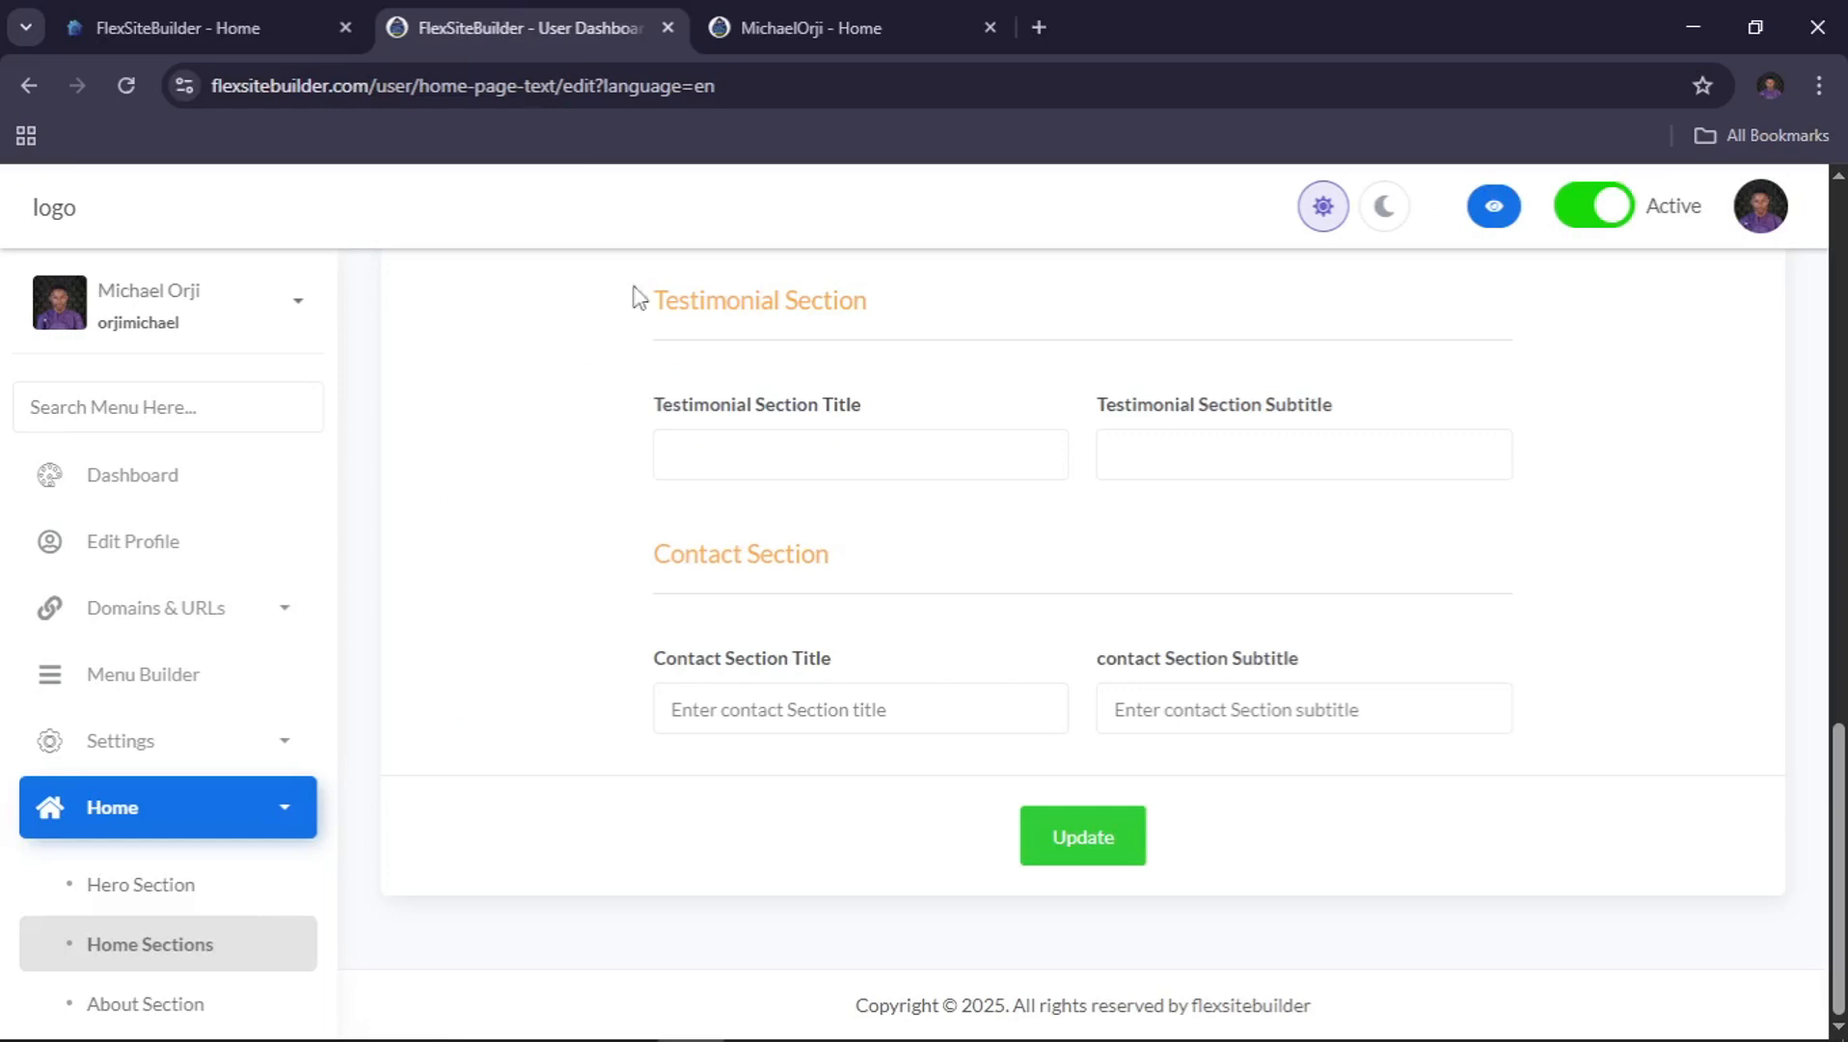
scroll(1133, 534, up, 10)
scroll(1133, 534, up, 1)
scroll(1133, 534, down, 1)
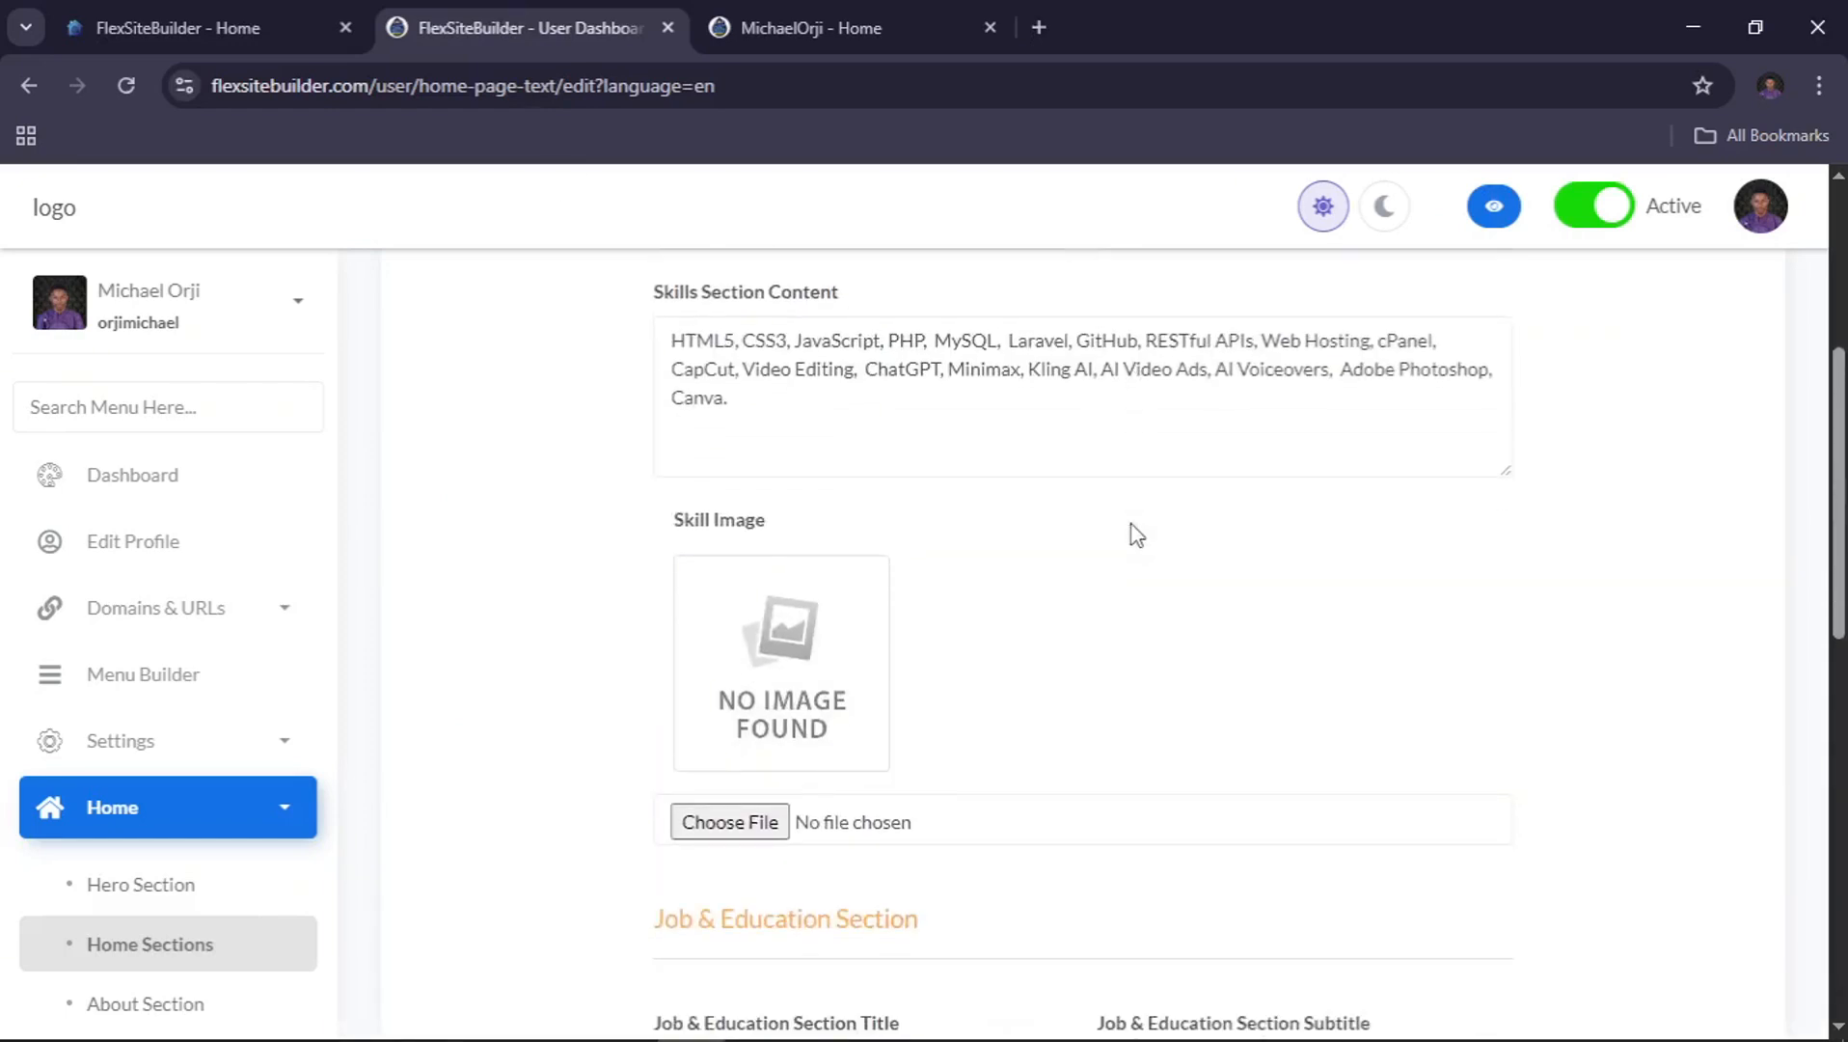
click(744, 819)
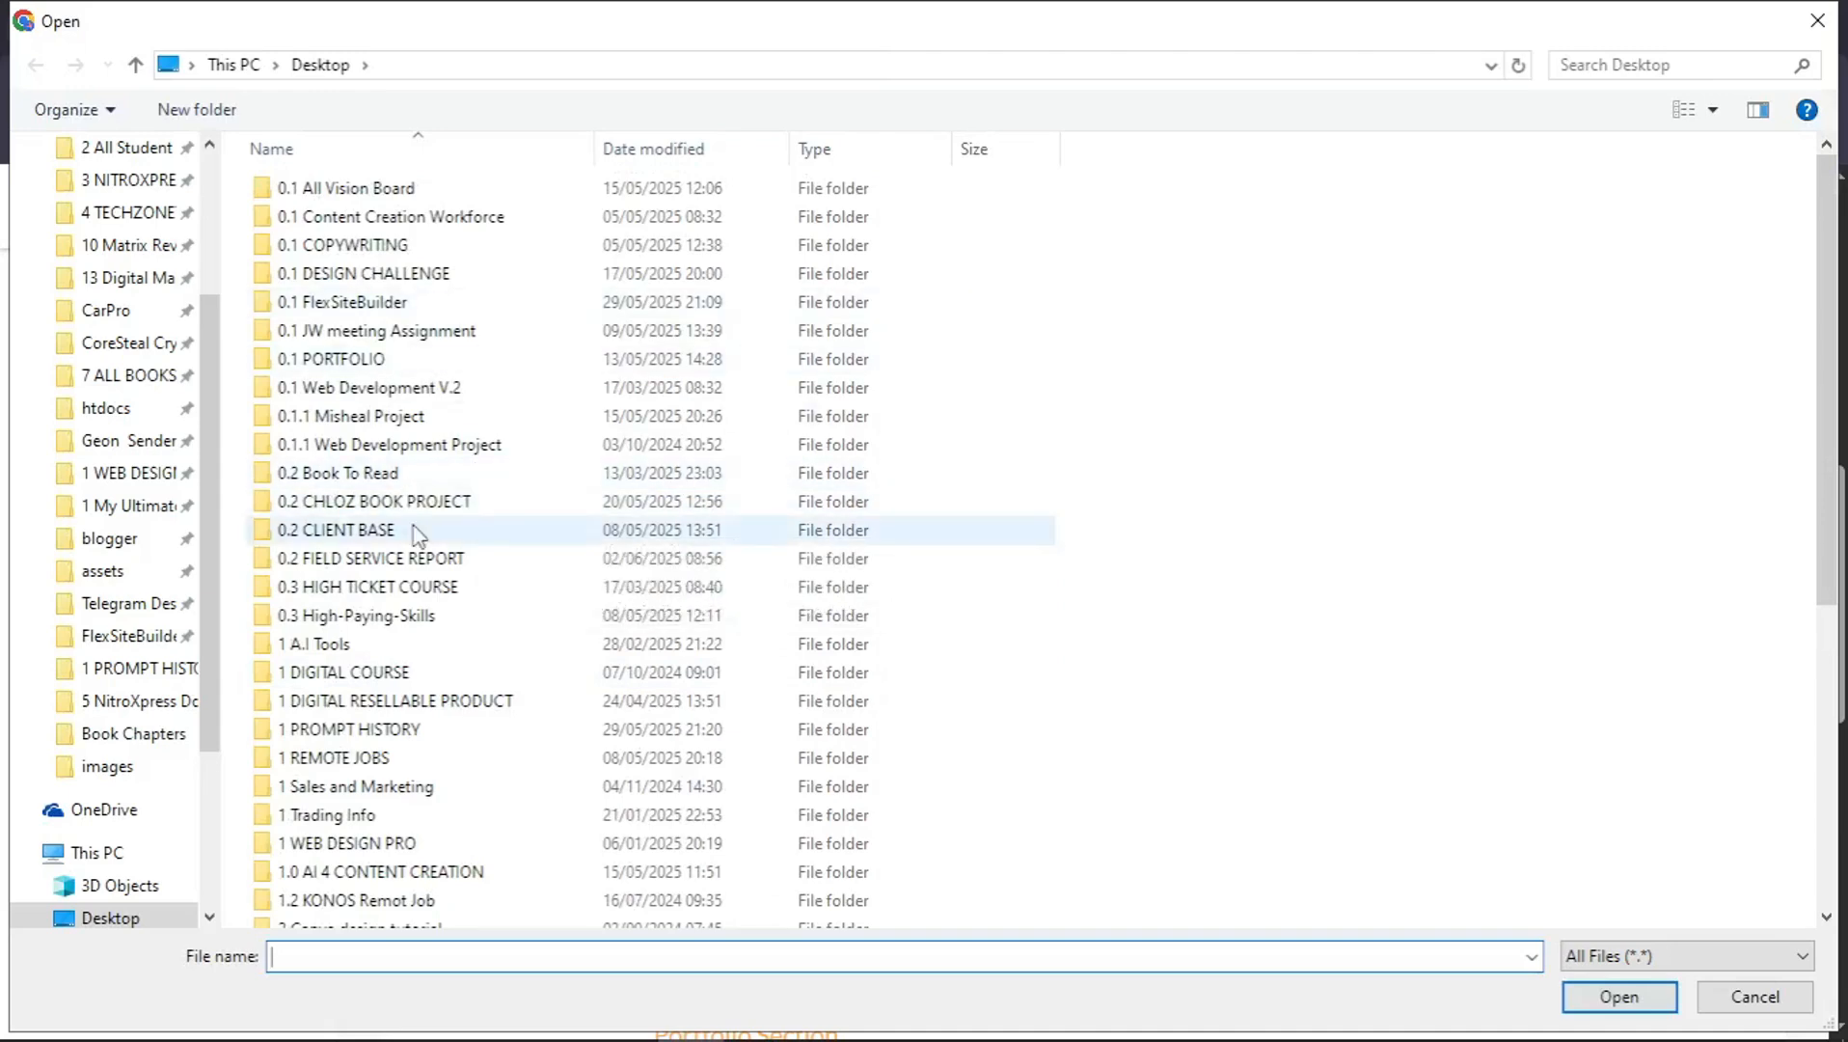
scroll(417, 533, down, 6)
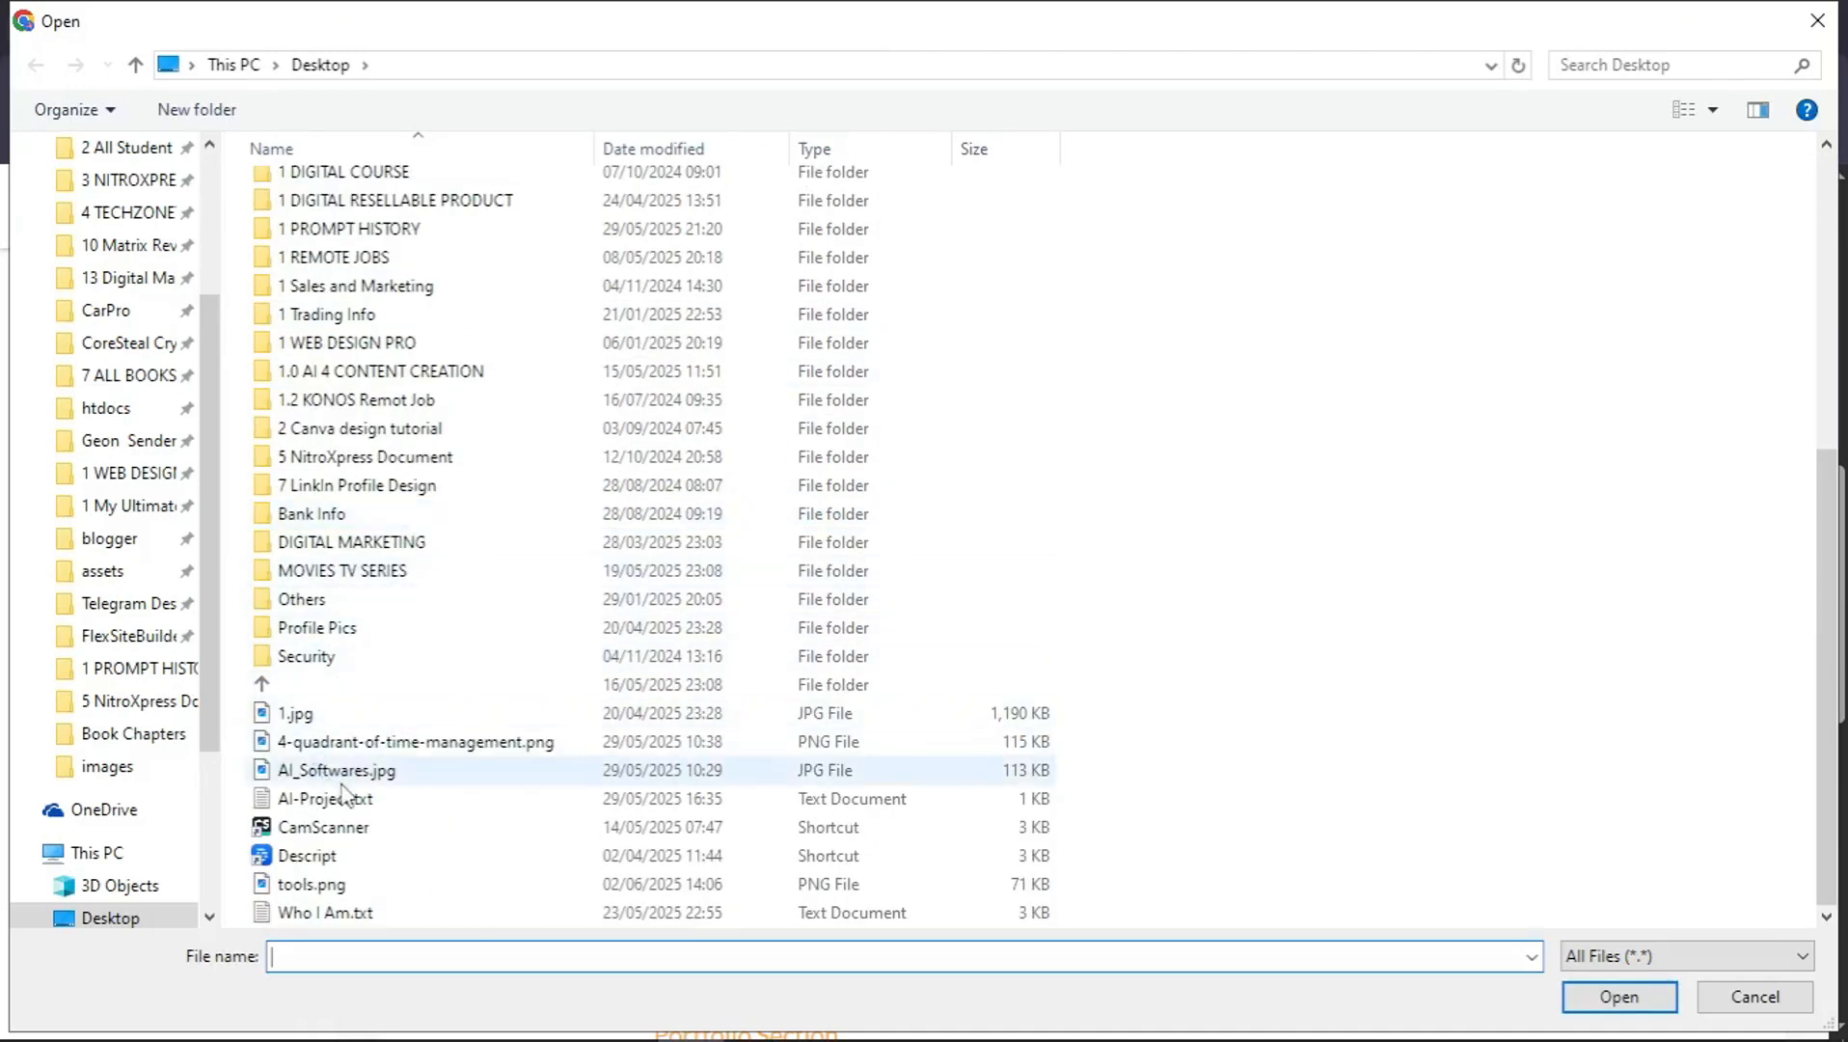
click(343, 771)
double_click(337, 881)
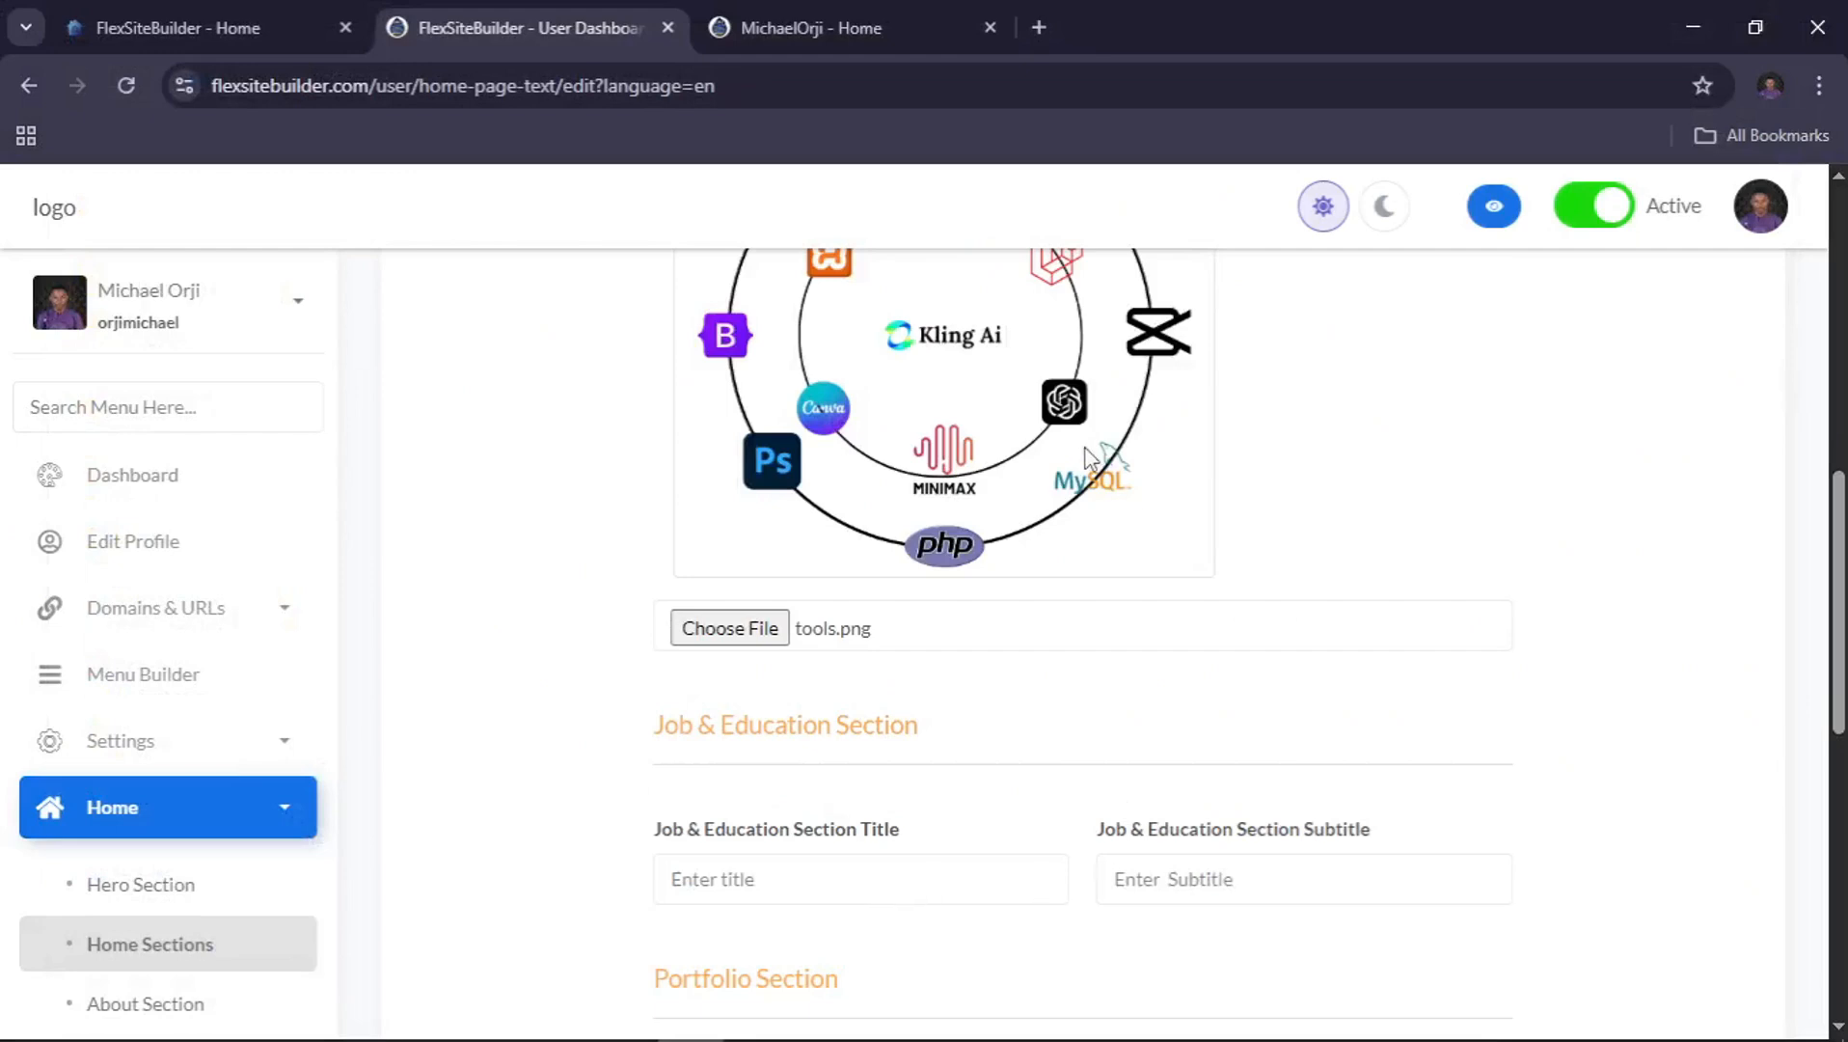
Review the Skill Image preview and the filled-in skills fields, and save the update
scroll(1088, 456, up, 3)
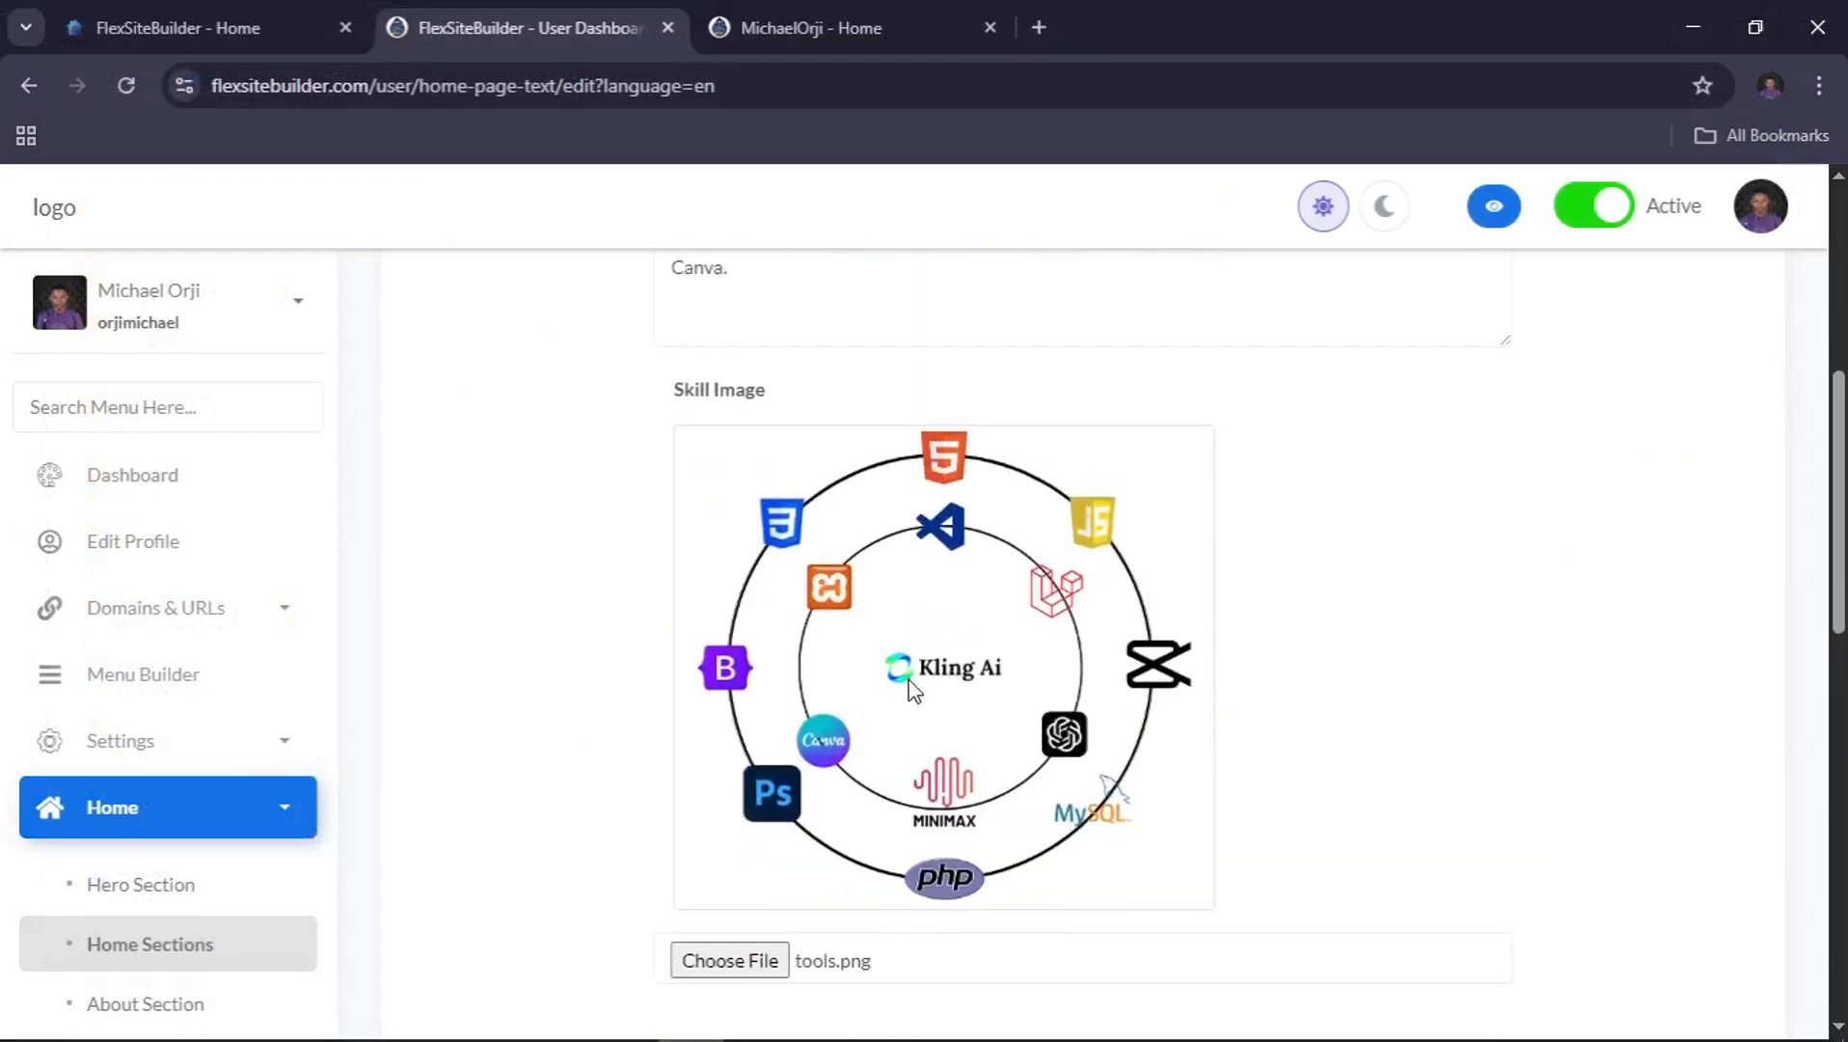
scroll(911, 689, down, 4)
scroll(912, 688, up, 8)
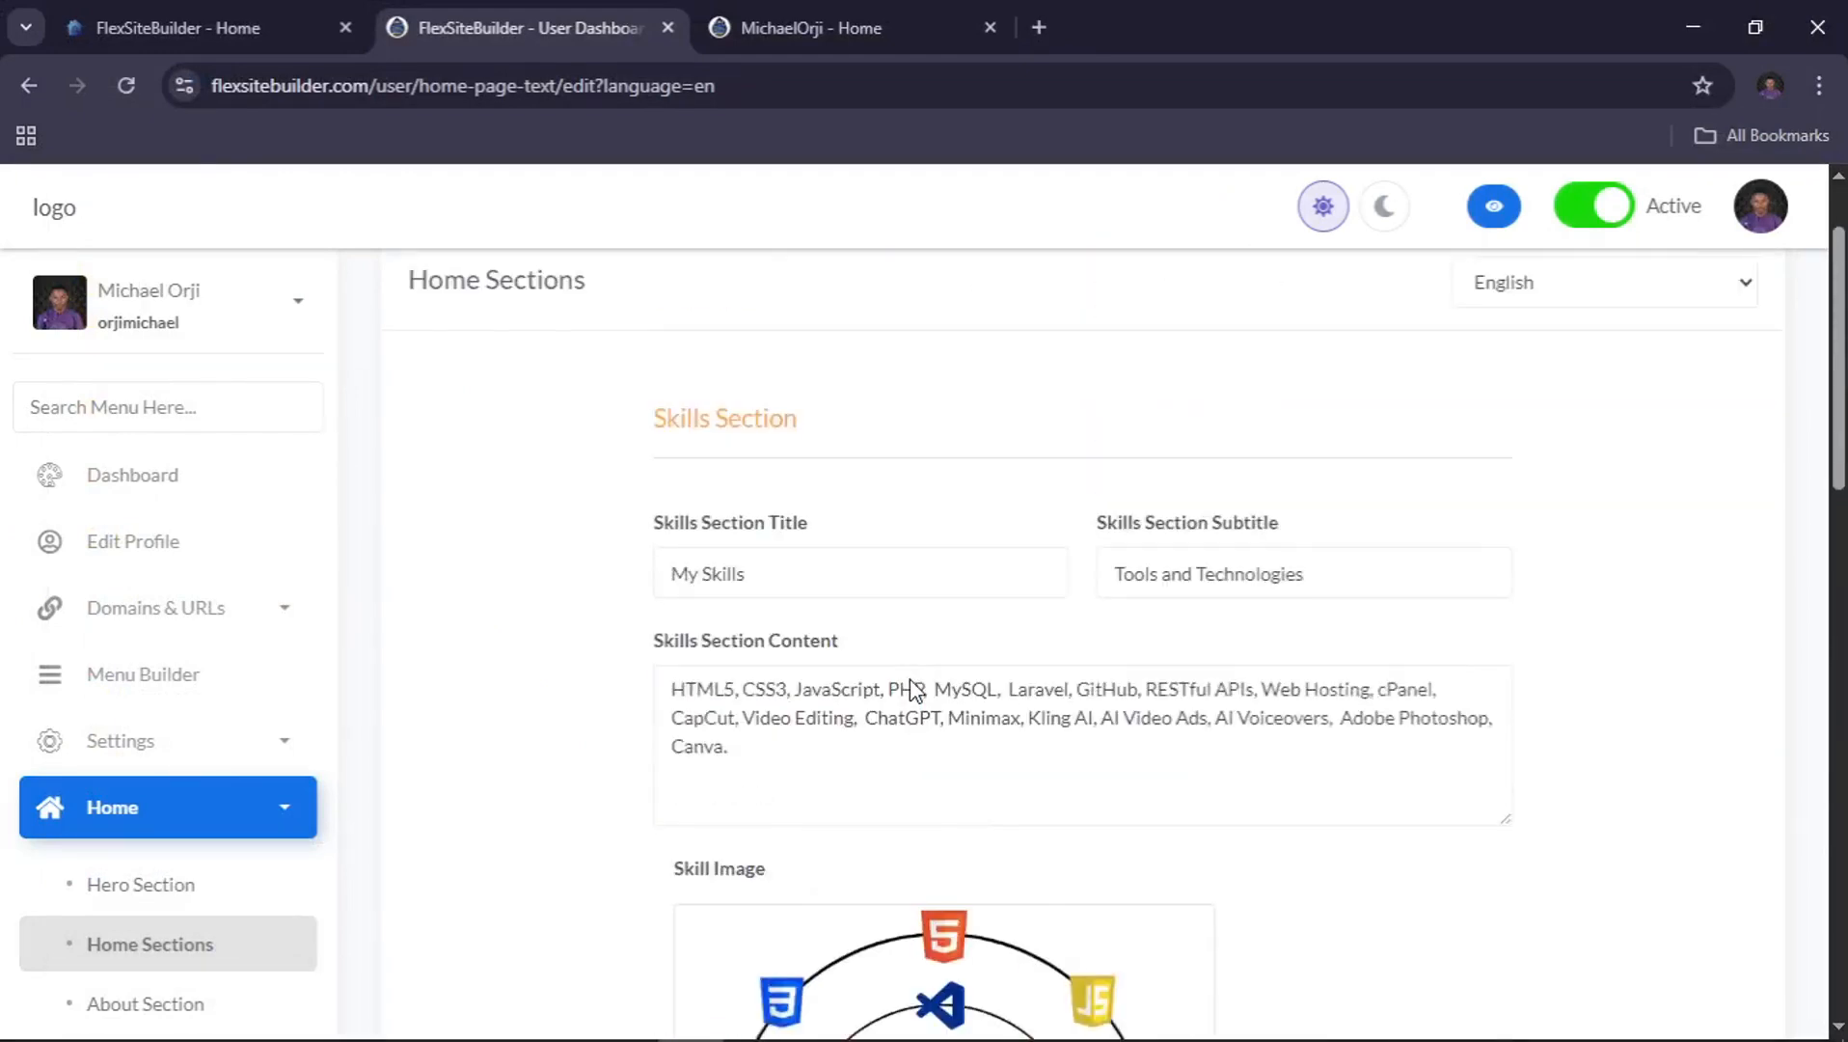
scroll(911, 688, down, 12)
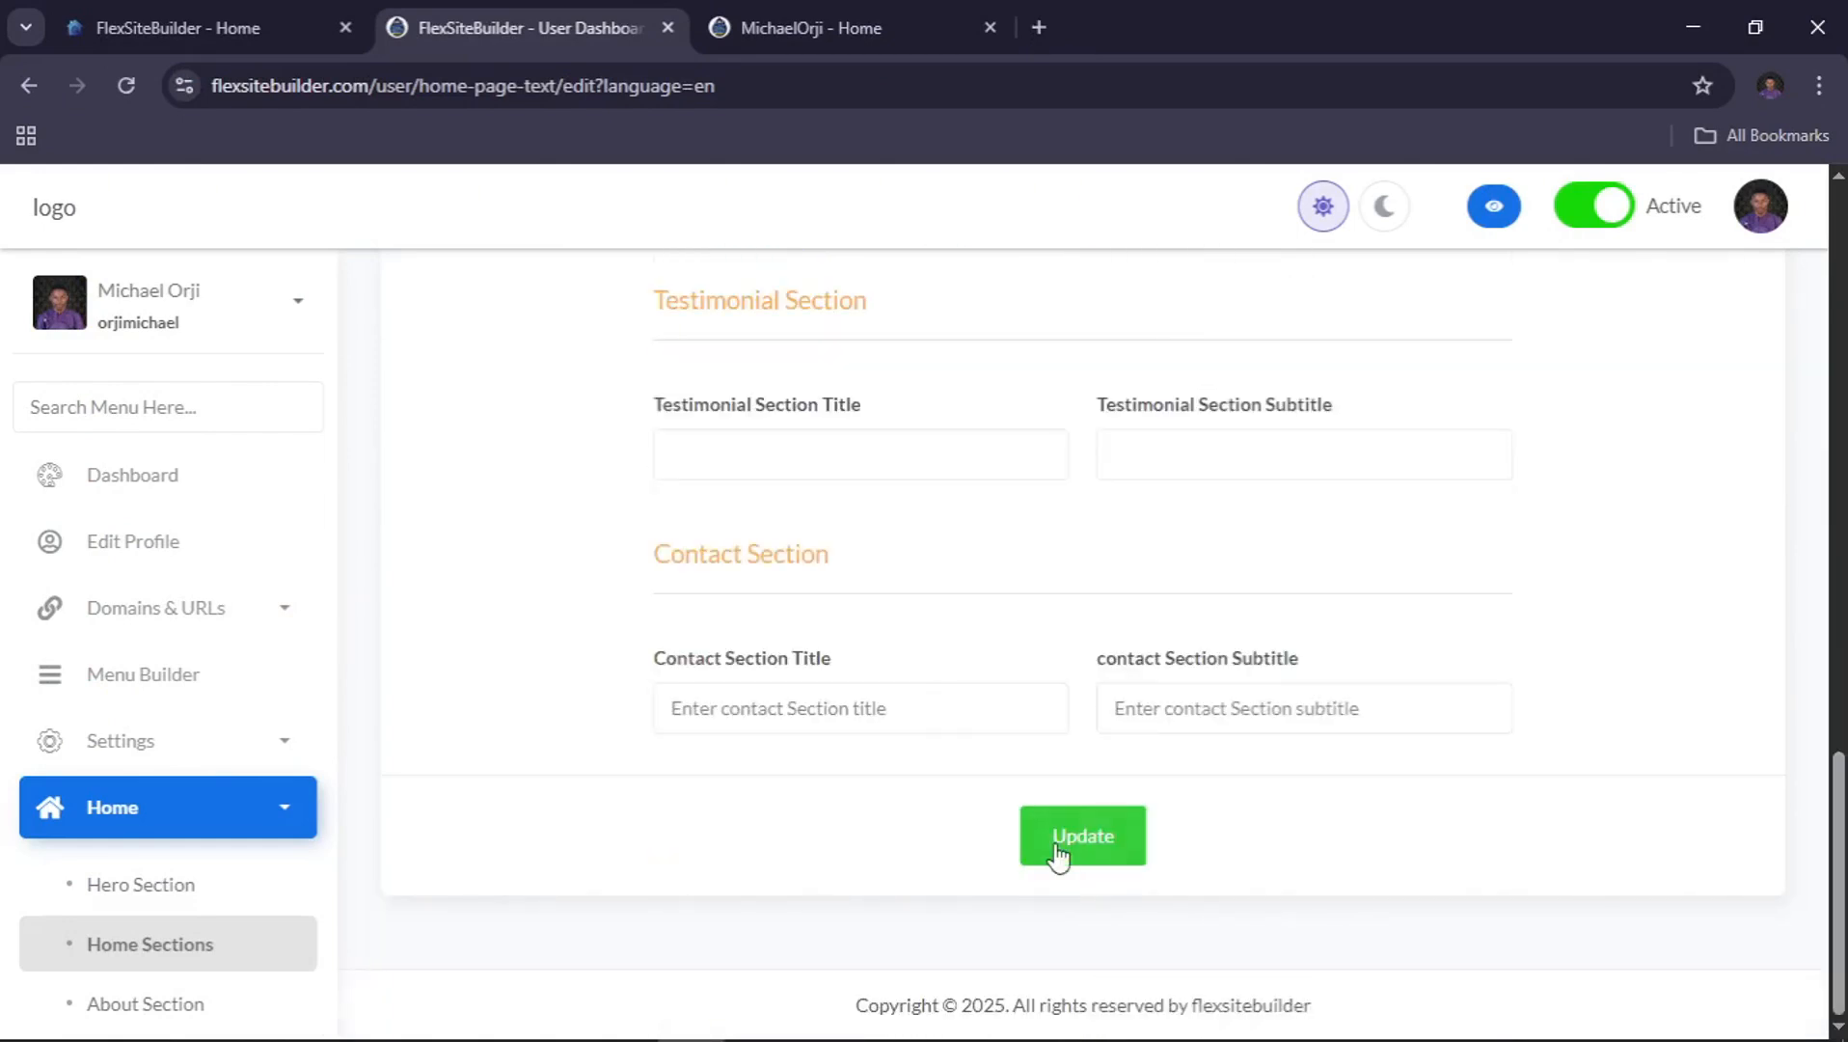
click(1056, 847)
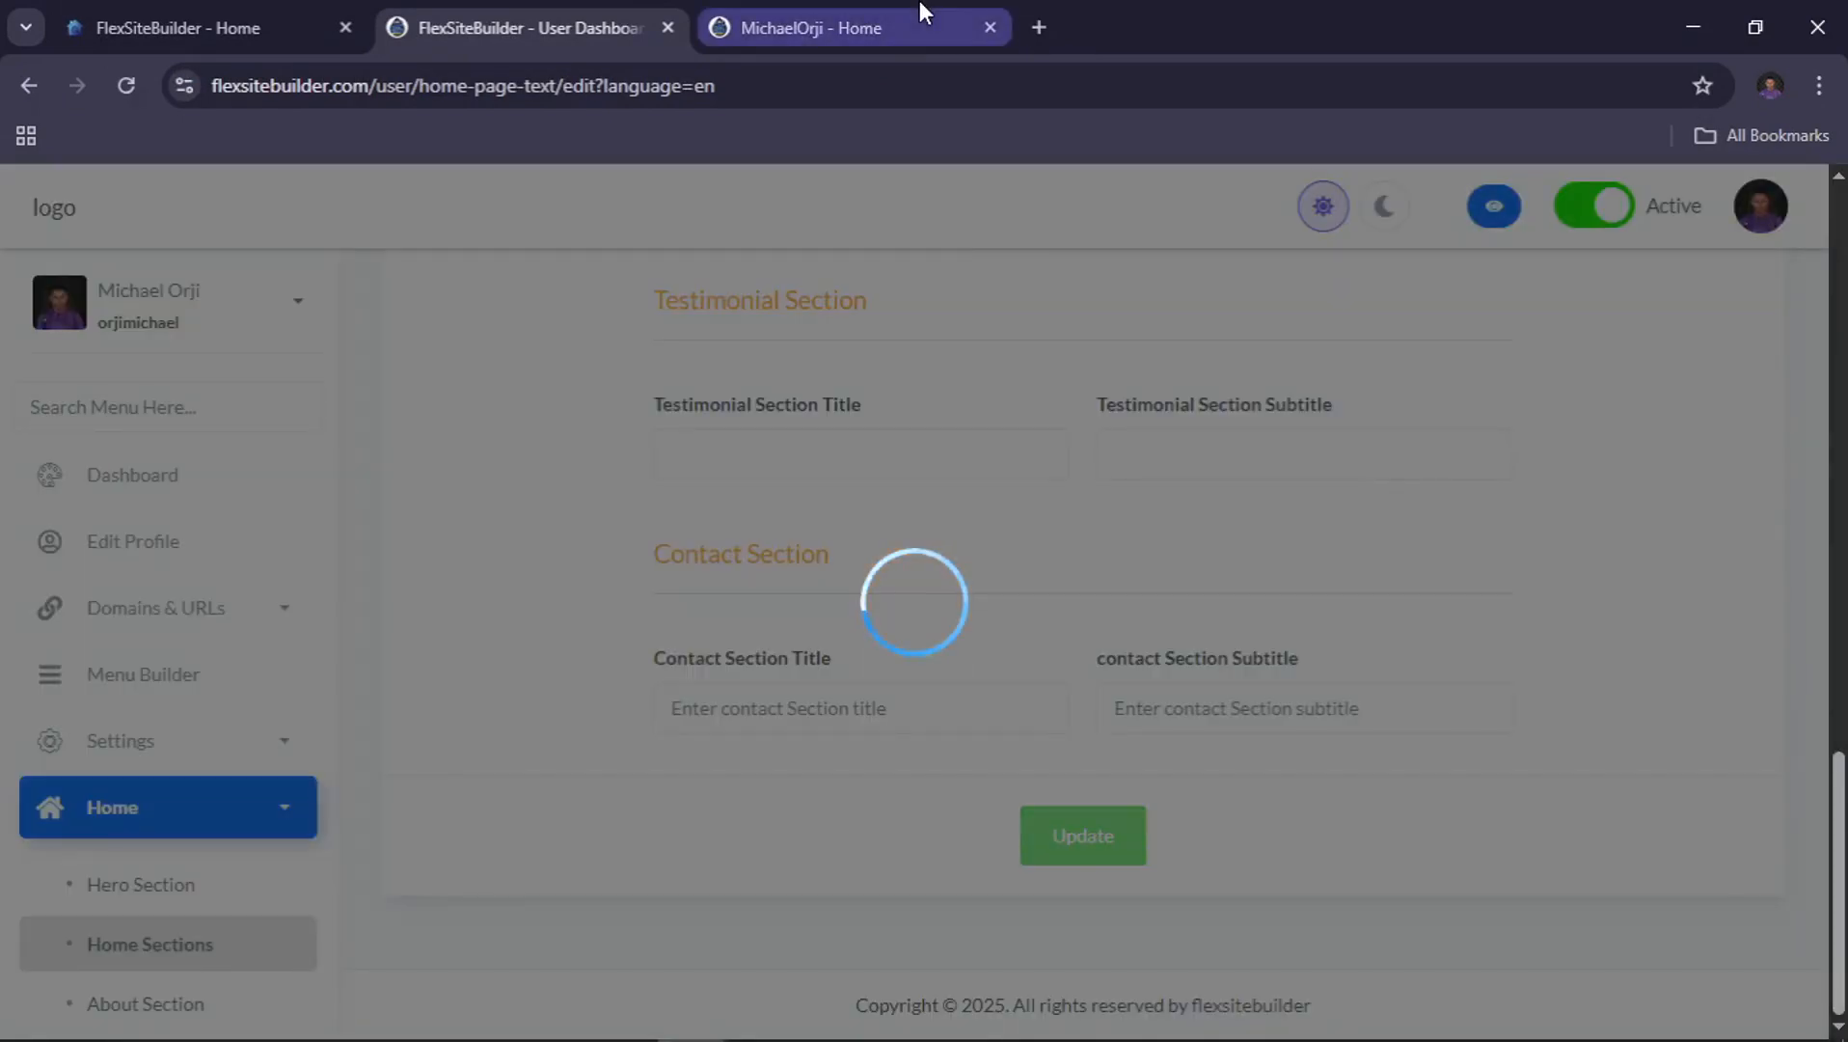
Refresh the live portfolio website and check the skills section's title, subtitle, content text and image
mouse_move(920, 1)
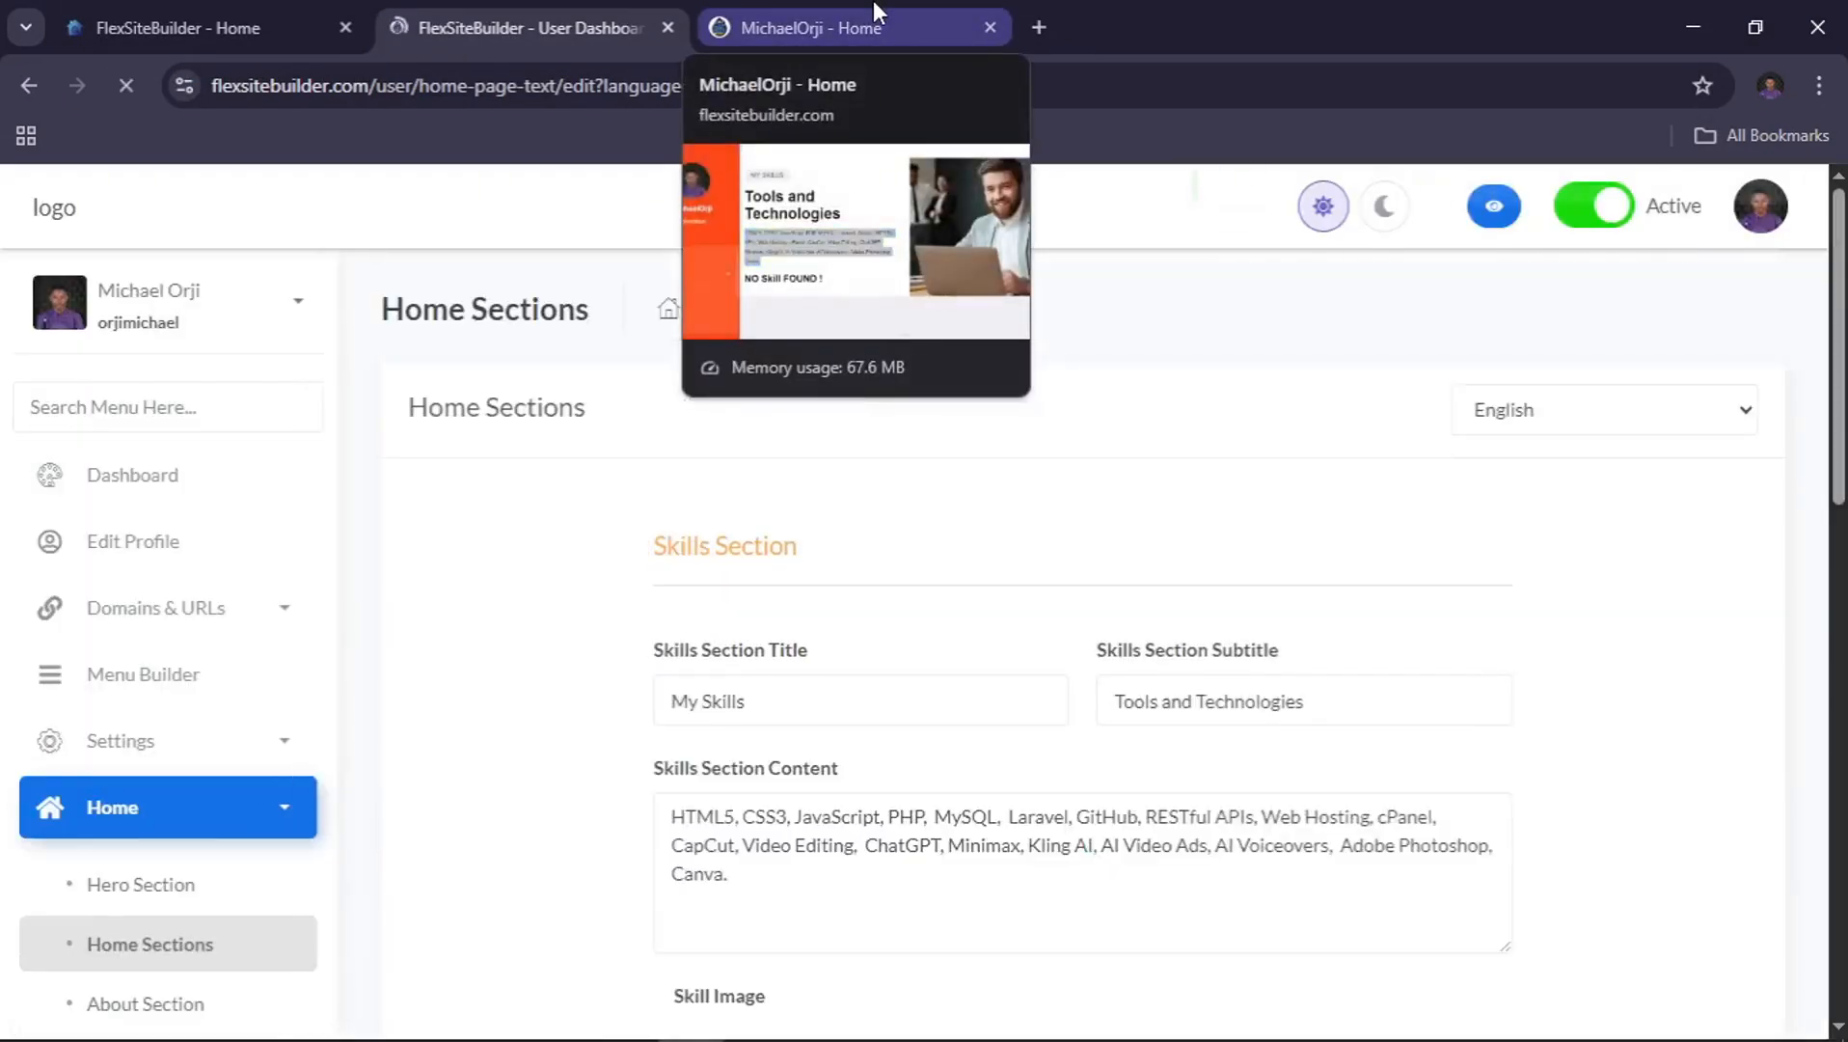
click(874, 1)
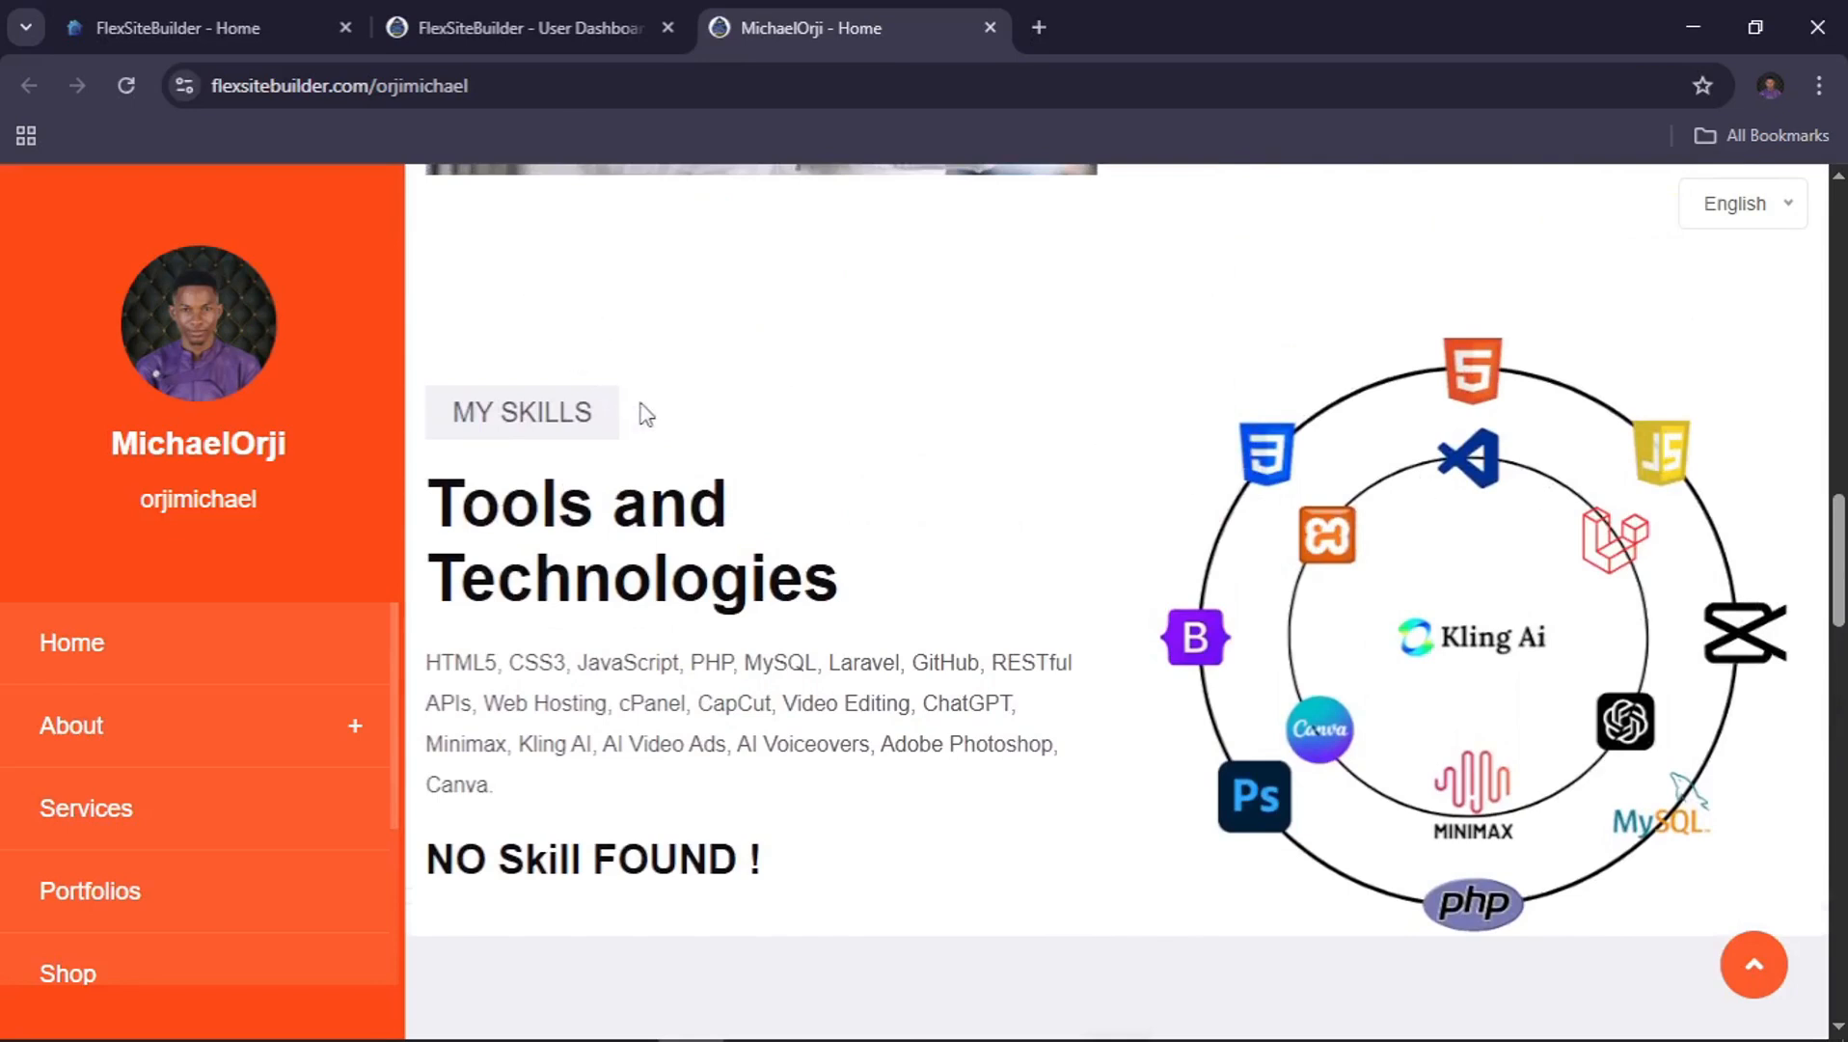
drag(639, 413, 433, 407)
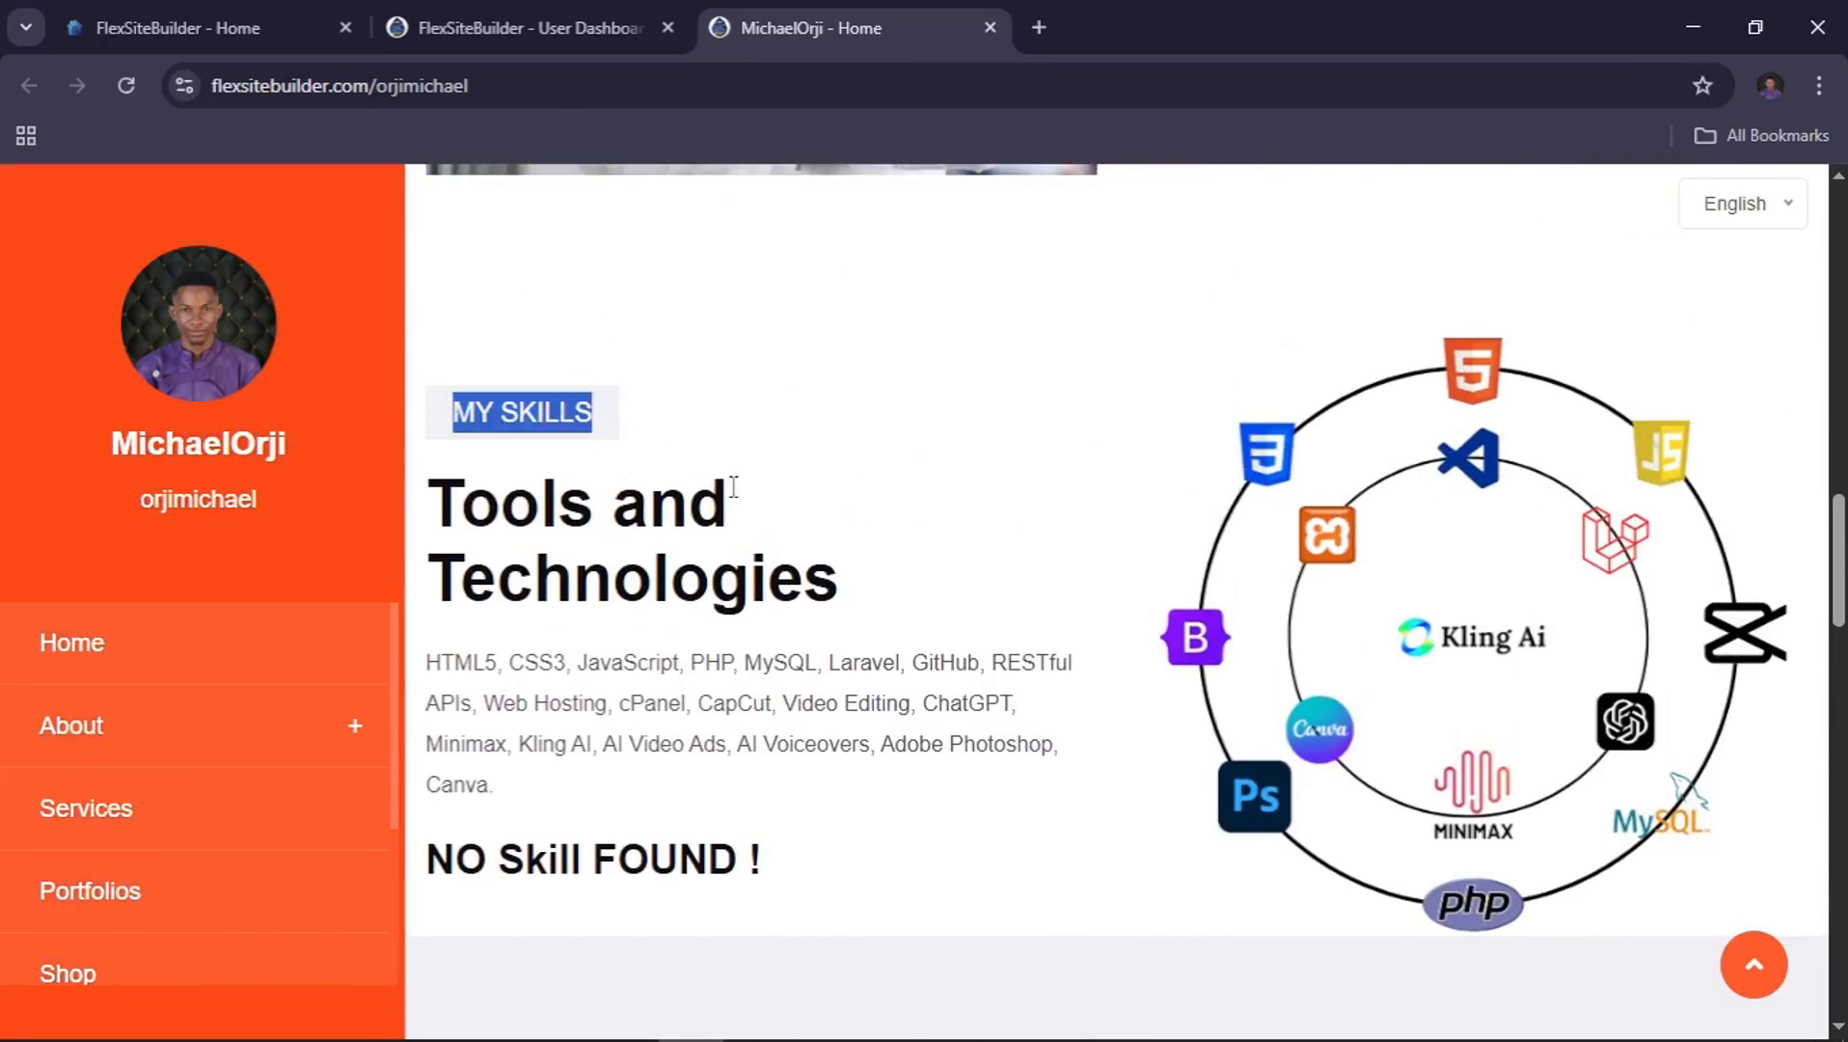
drag(841, 567, 388, 487)
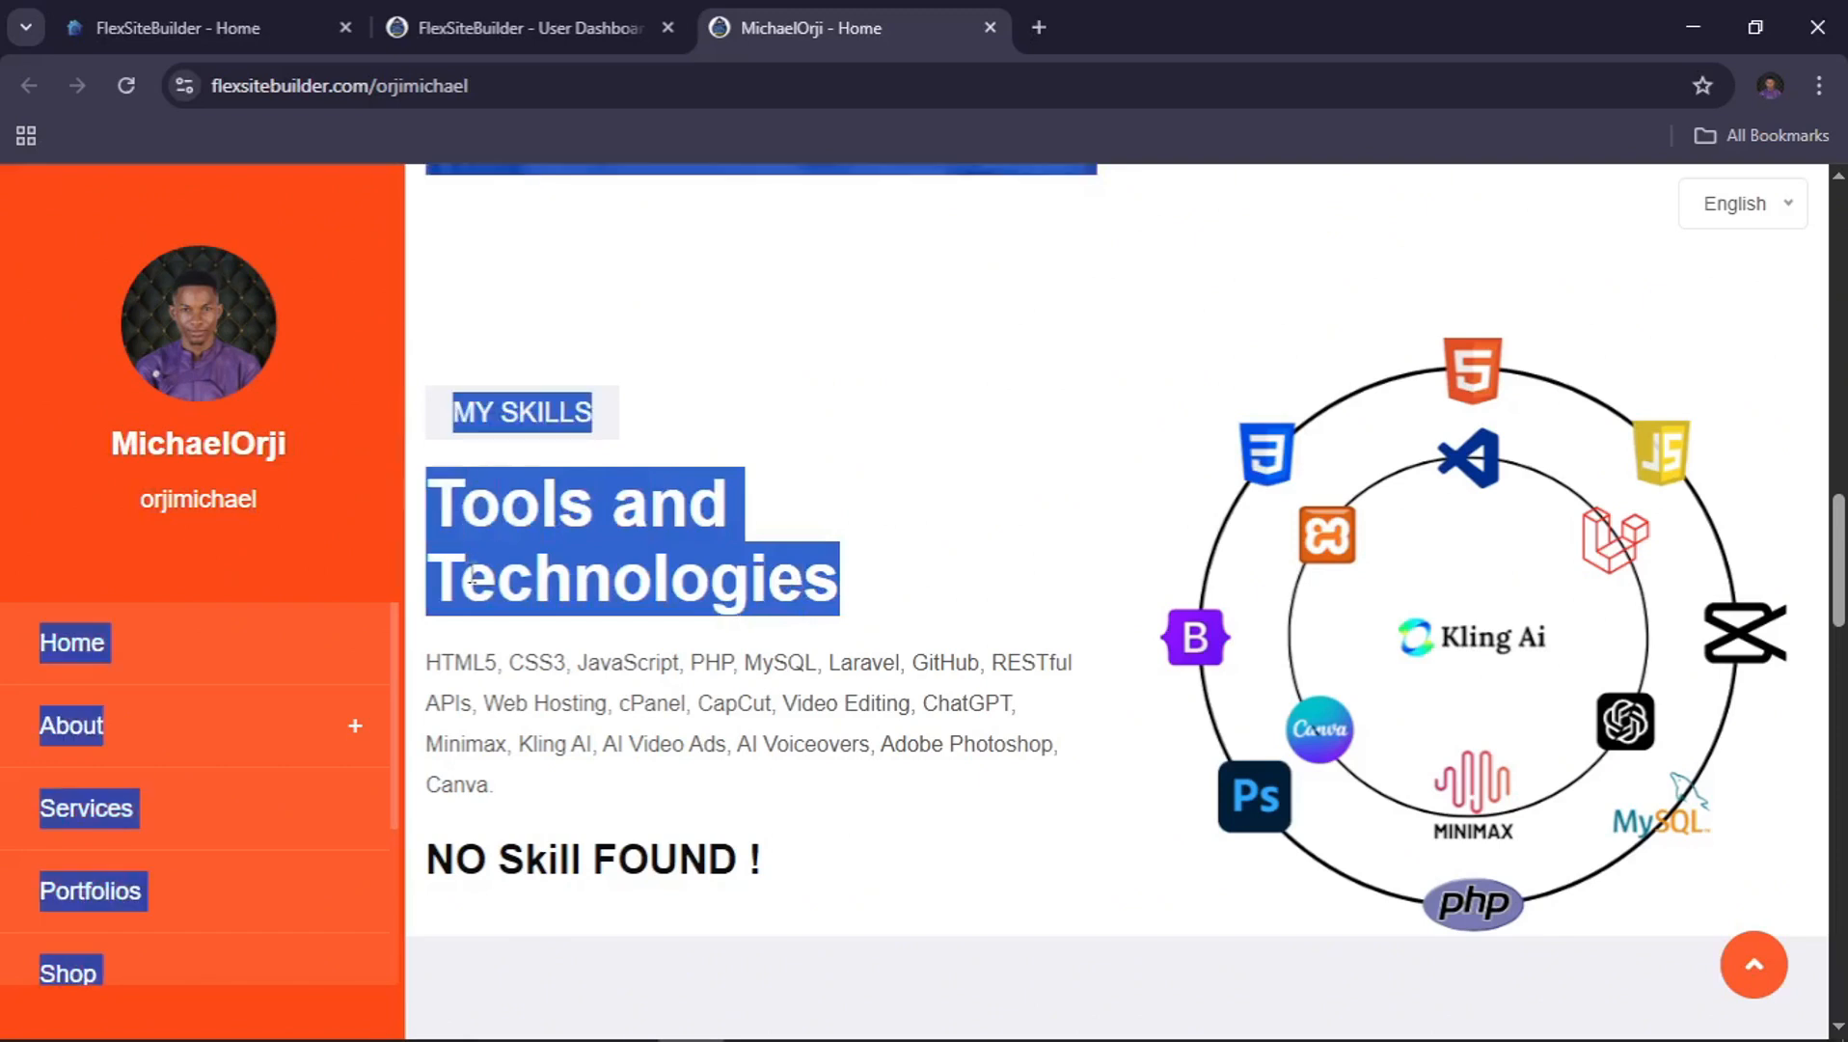
click(429, 660)
triple_click(497, 710)
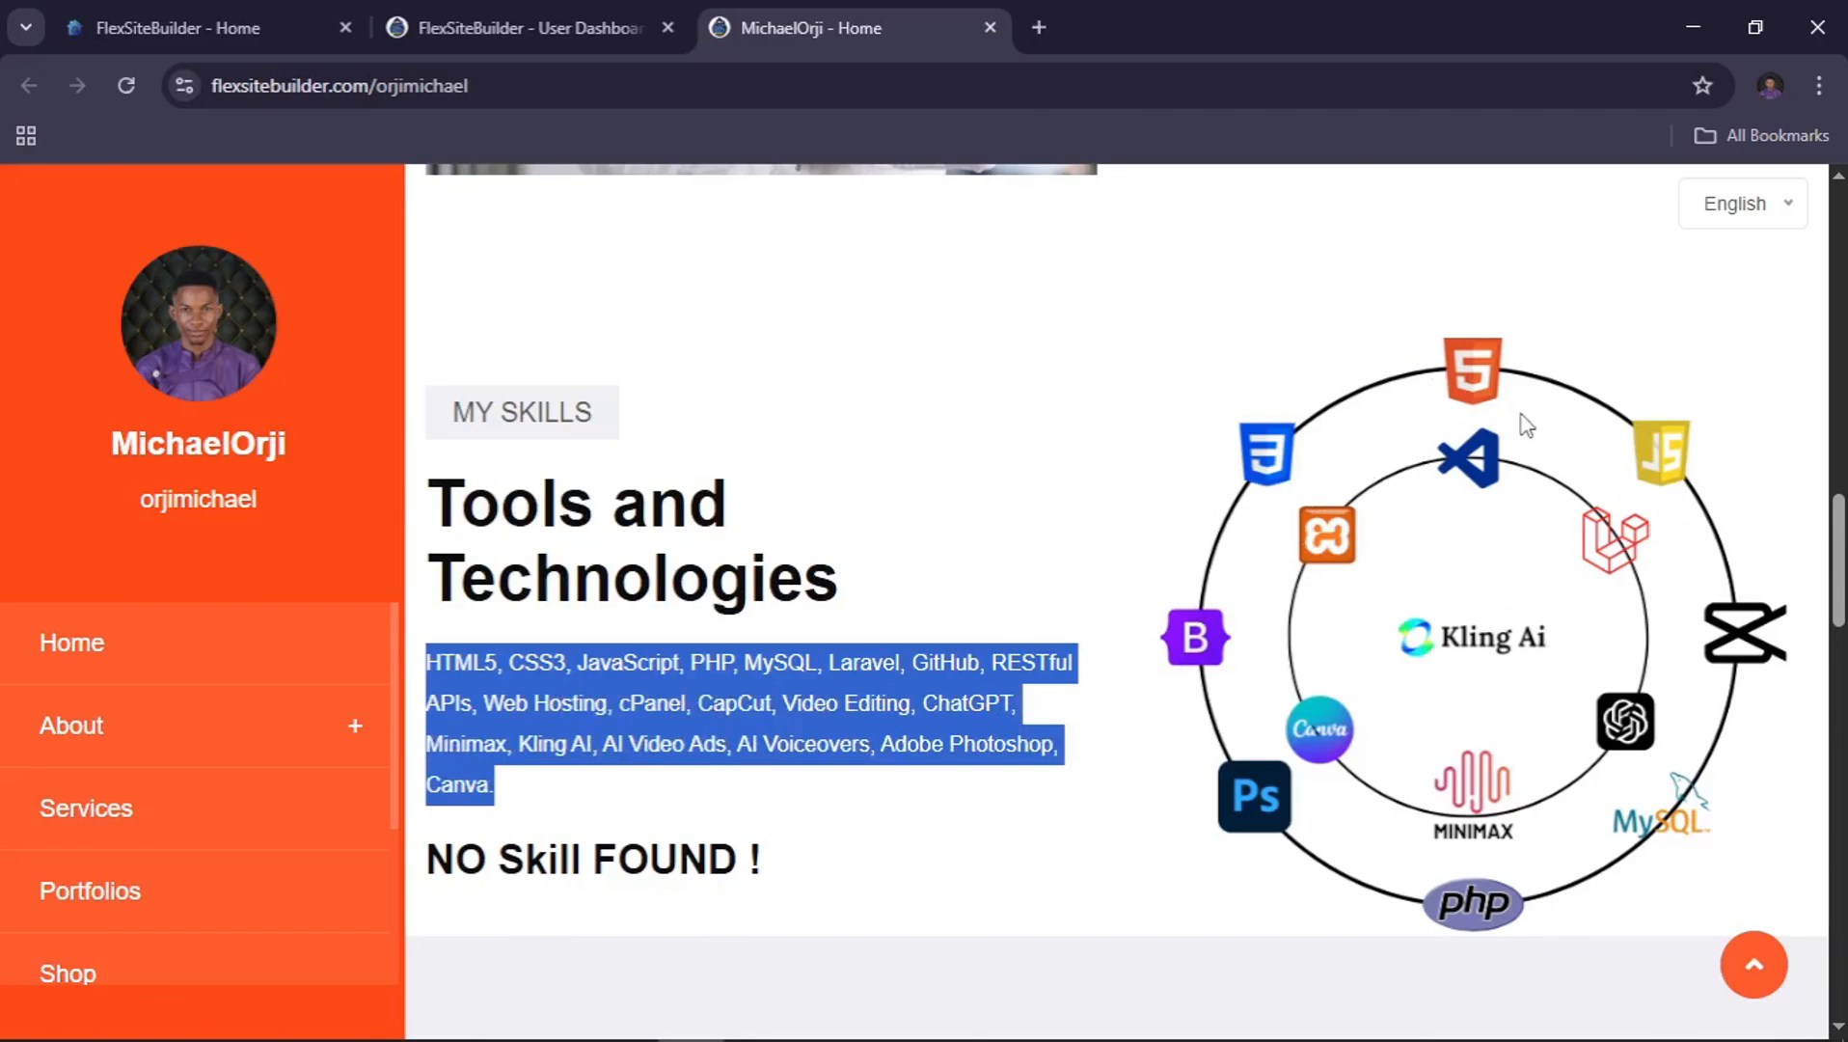
scroll(1104, 694, down, 3)
scroll(1104, 695, up, 4)
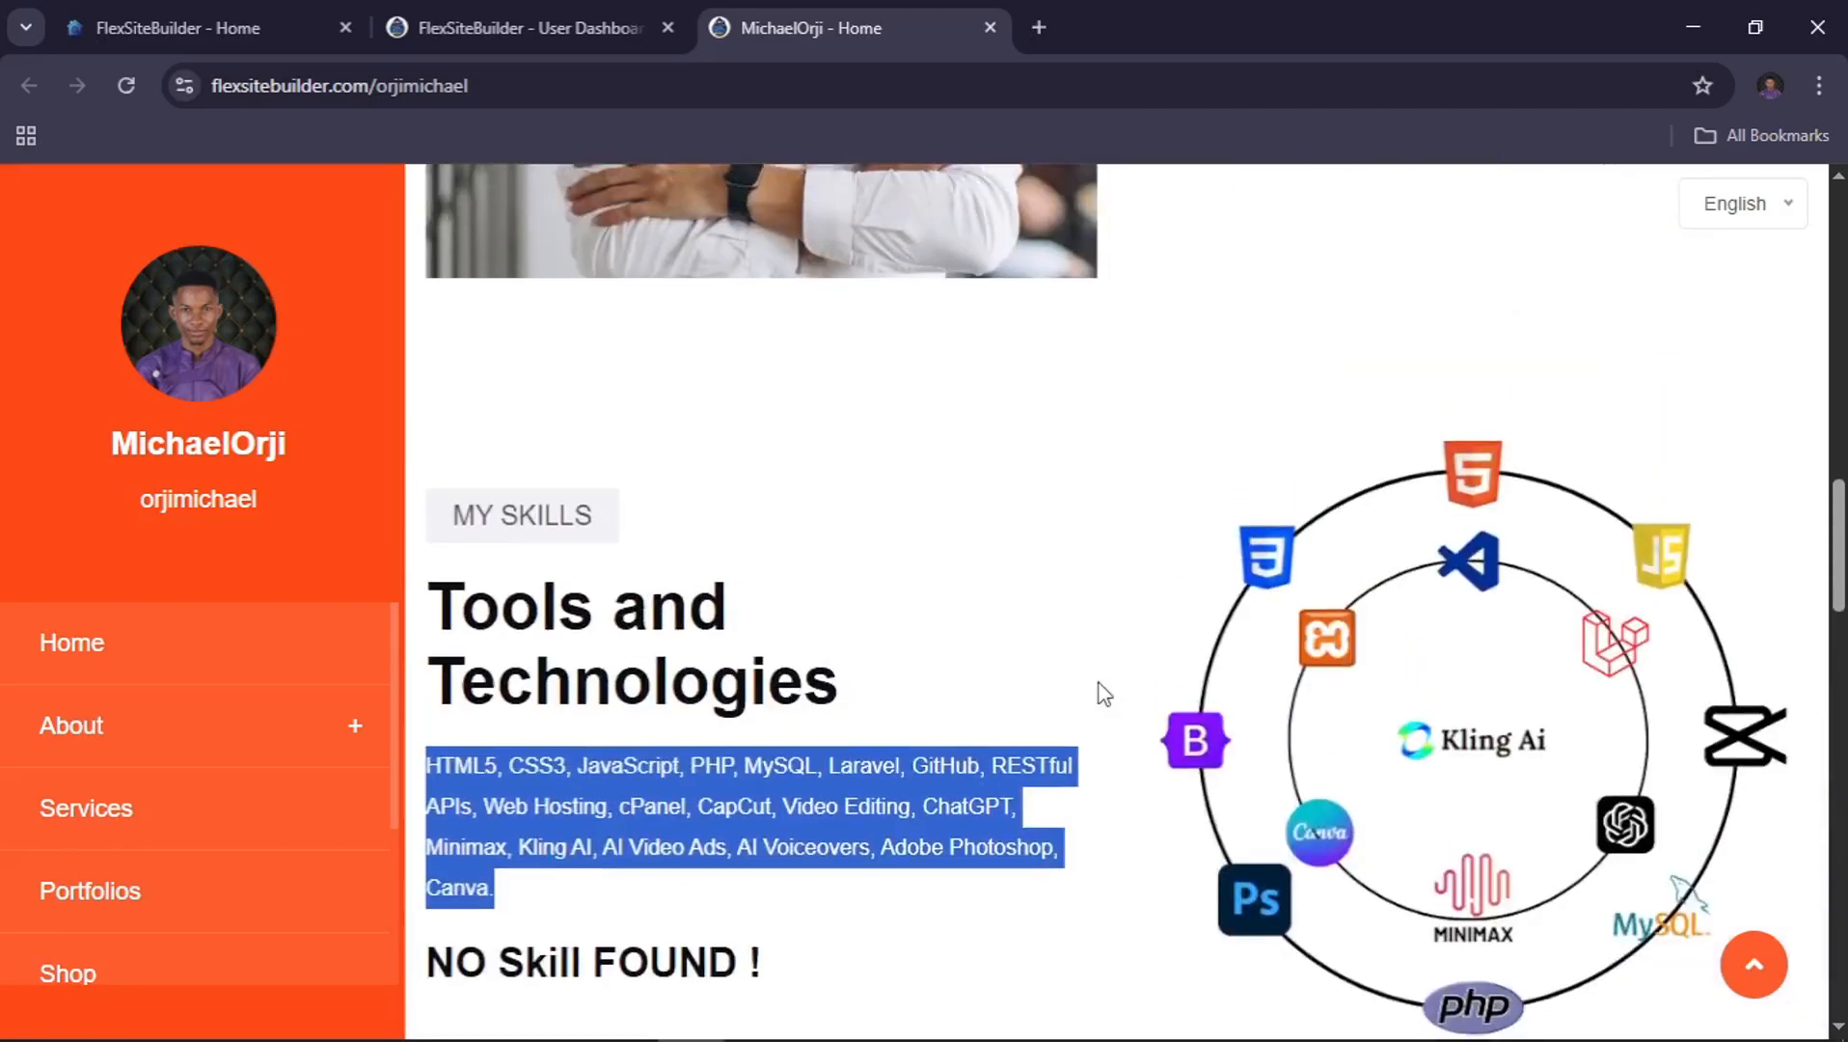
key(alt+Tab)
key(alt+Tab)
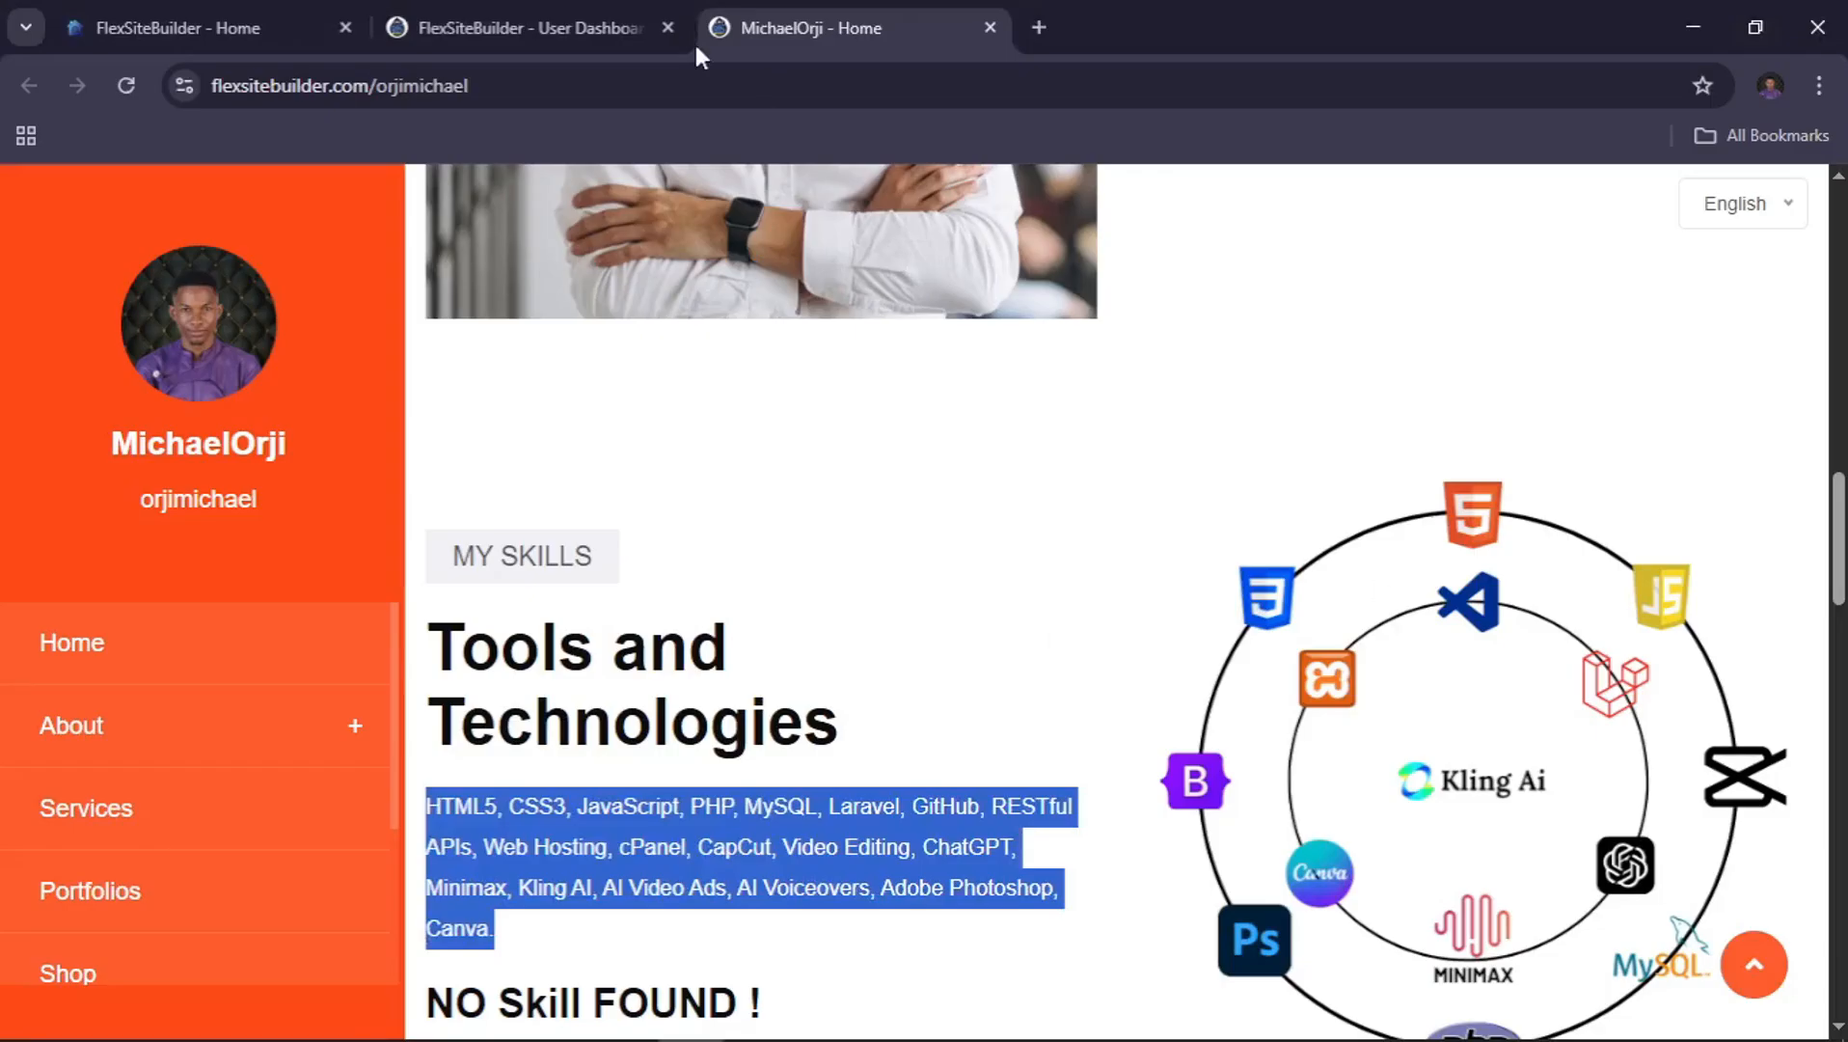
Return to the dashboard's Home Sections form and set the Job & Education Section Title to "Experience/Education"
click(495, 18)
scroll(801, 376, up, 6)
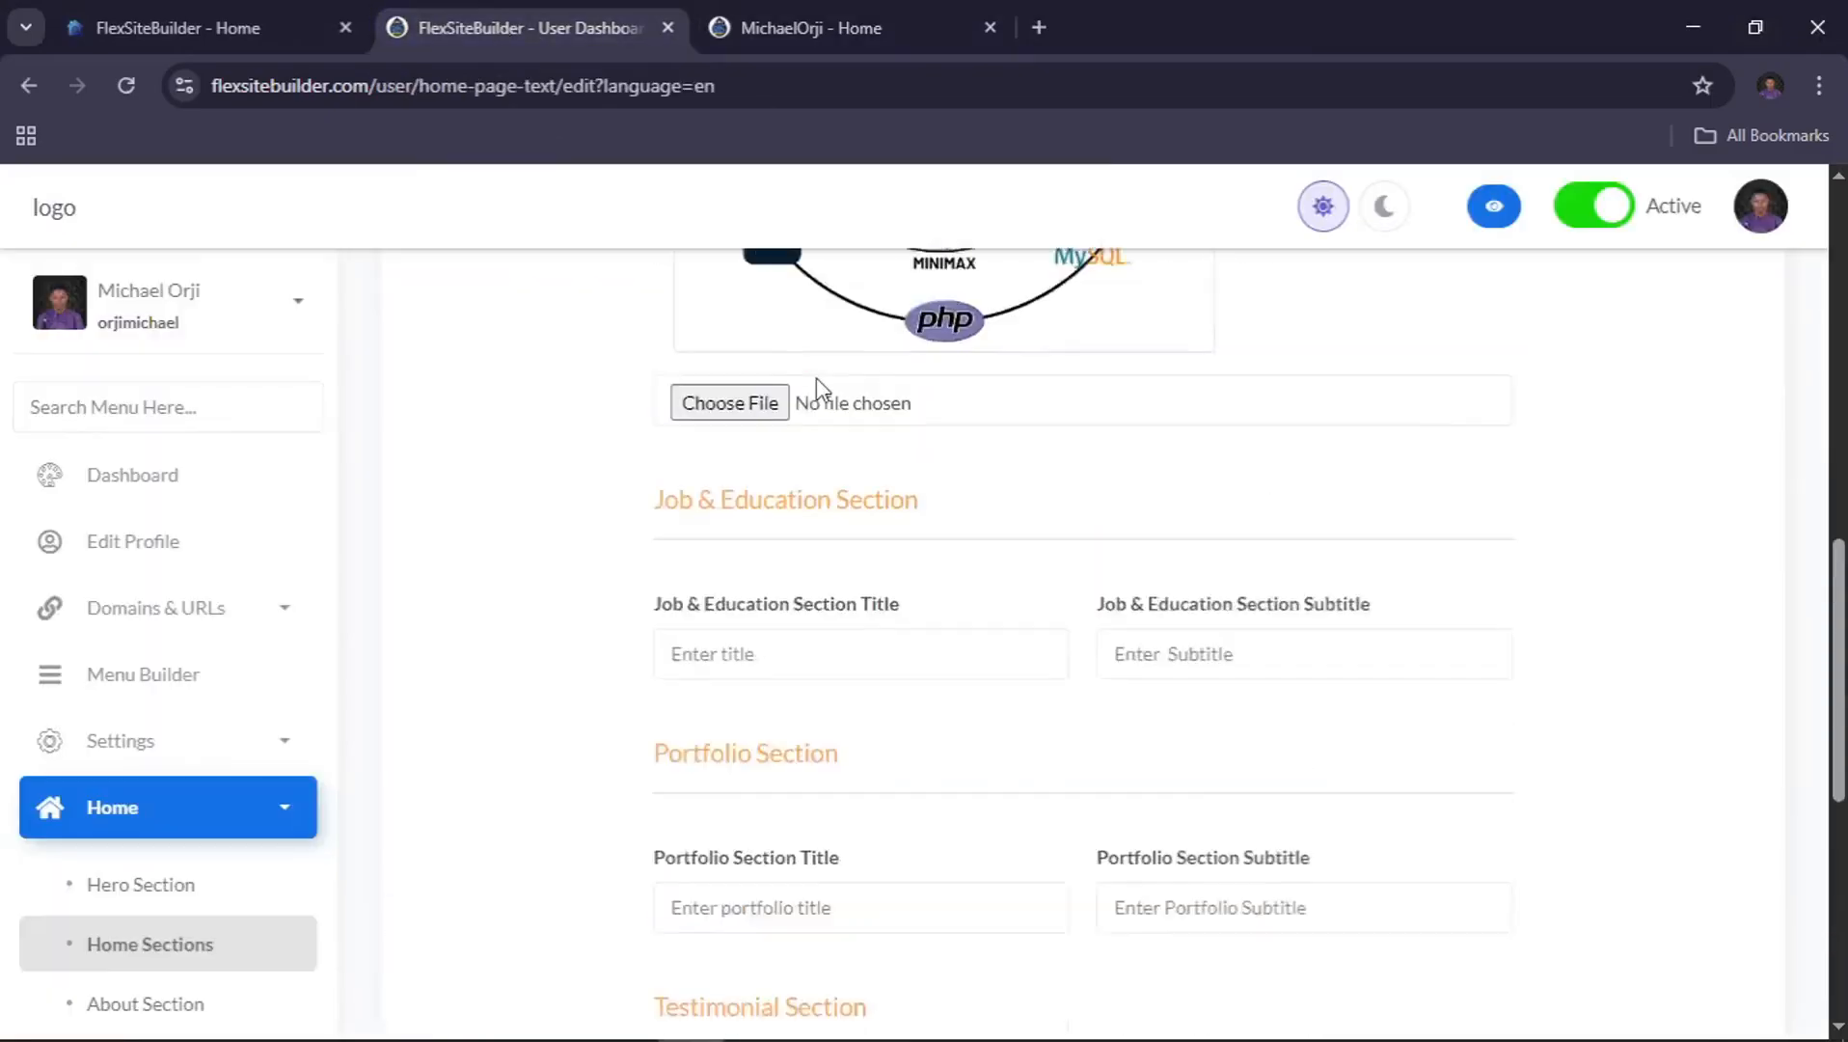
scroll(816, 381, up, 4)
scroll(816, 381, down, 3)
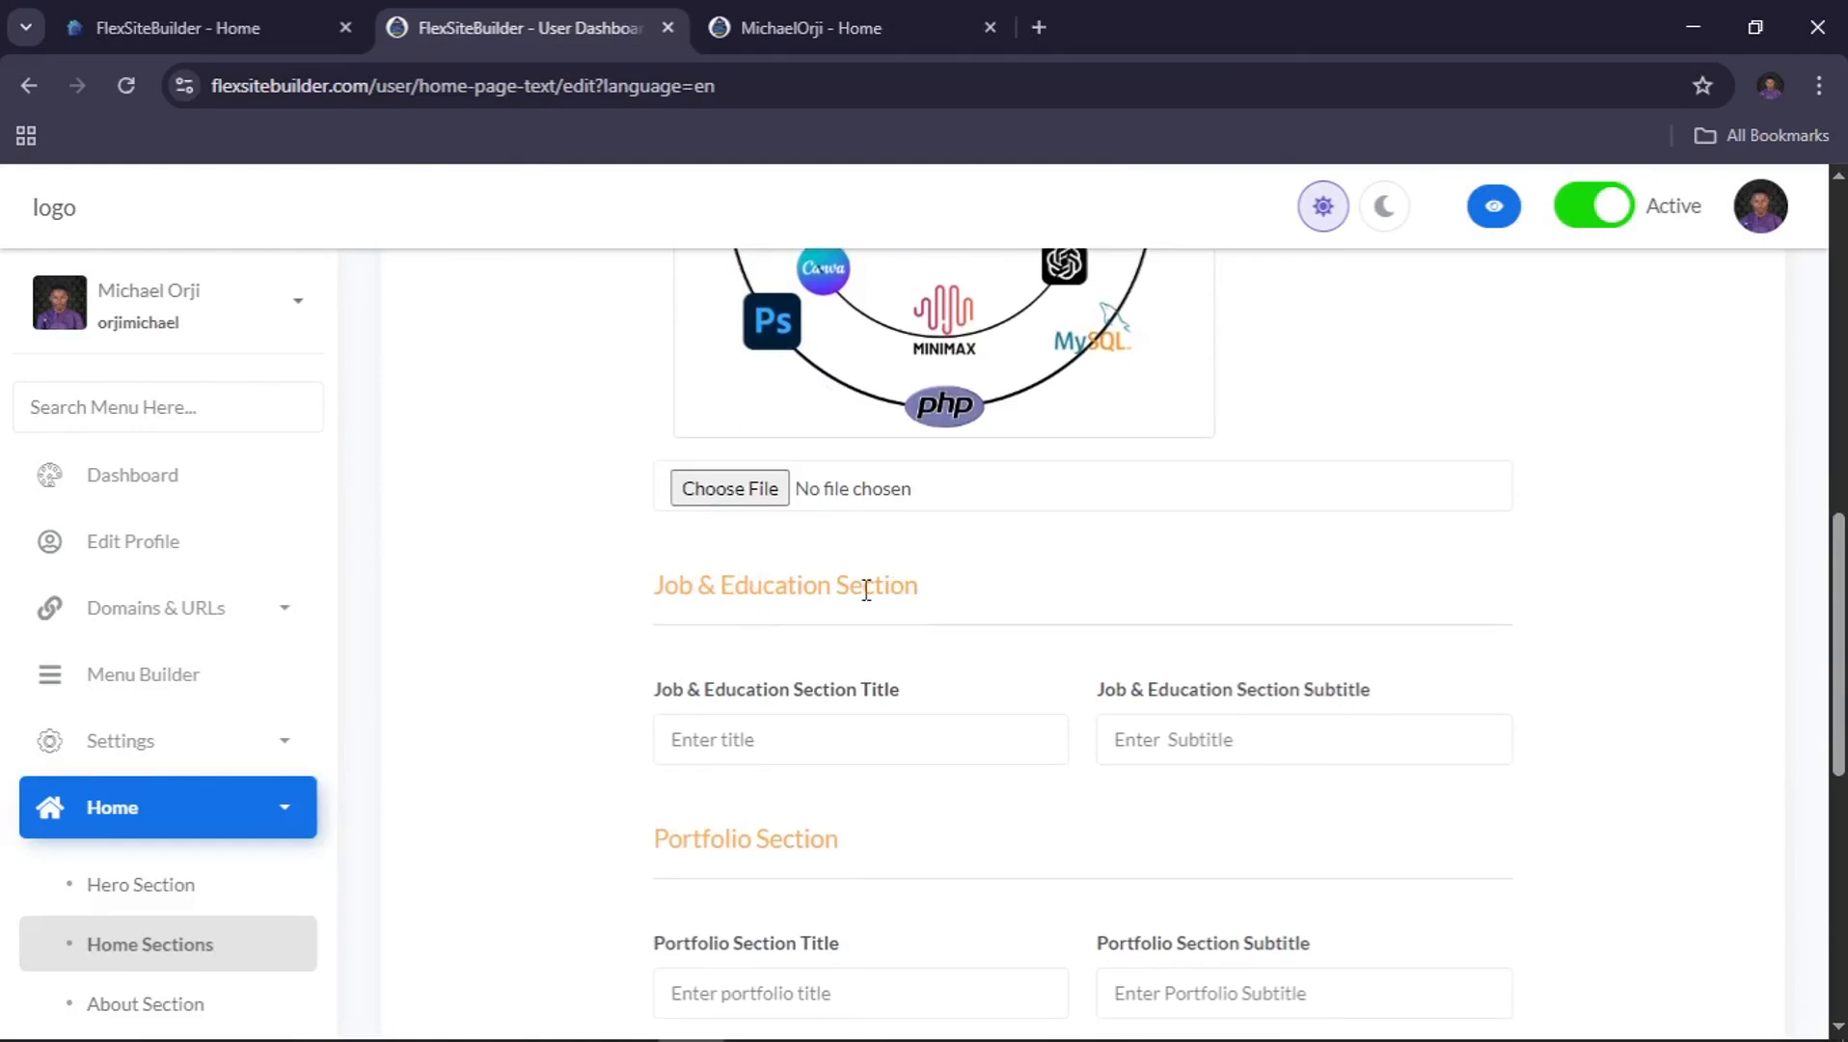
click(756, 743)
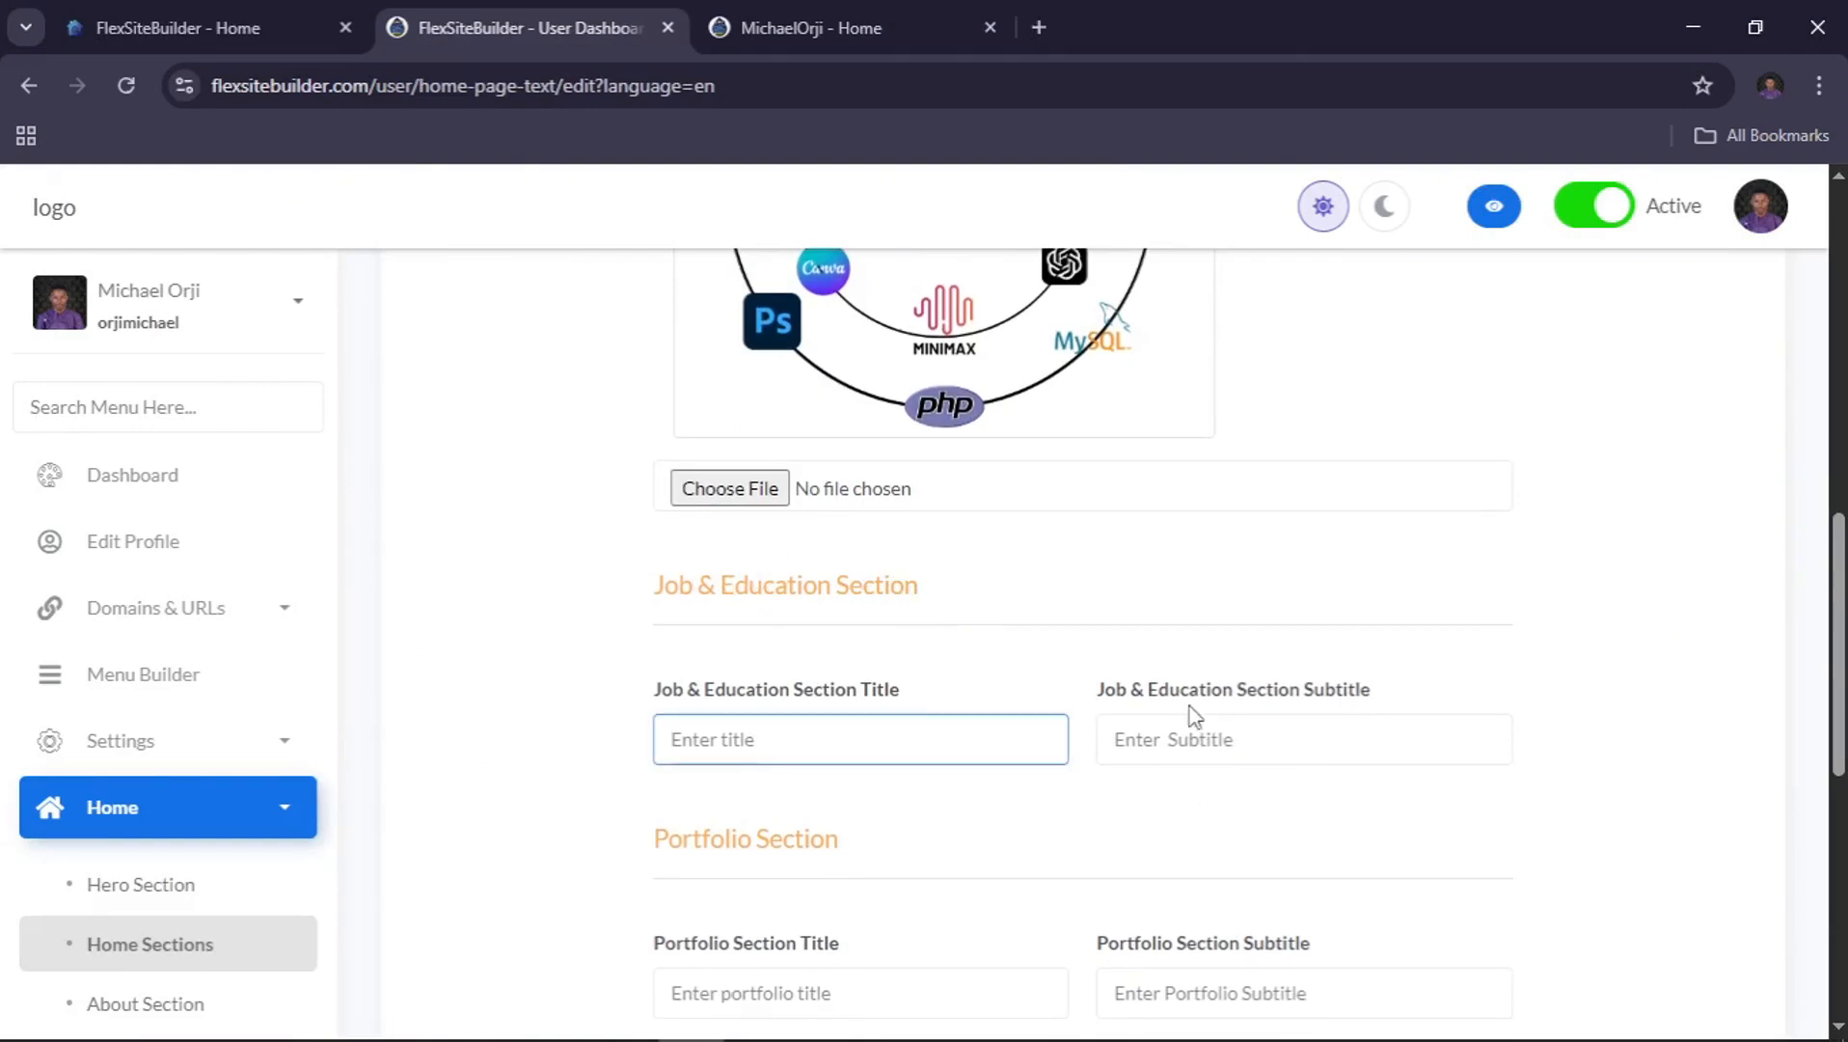
click(1252, 726)
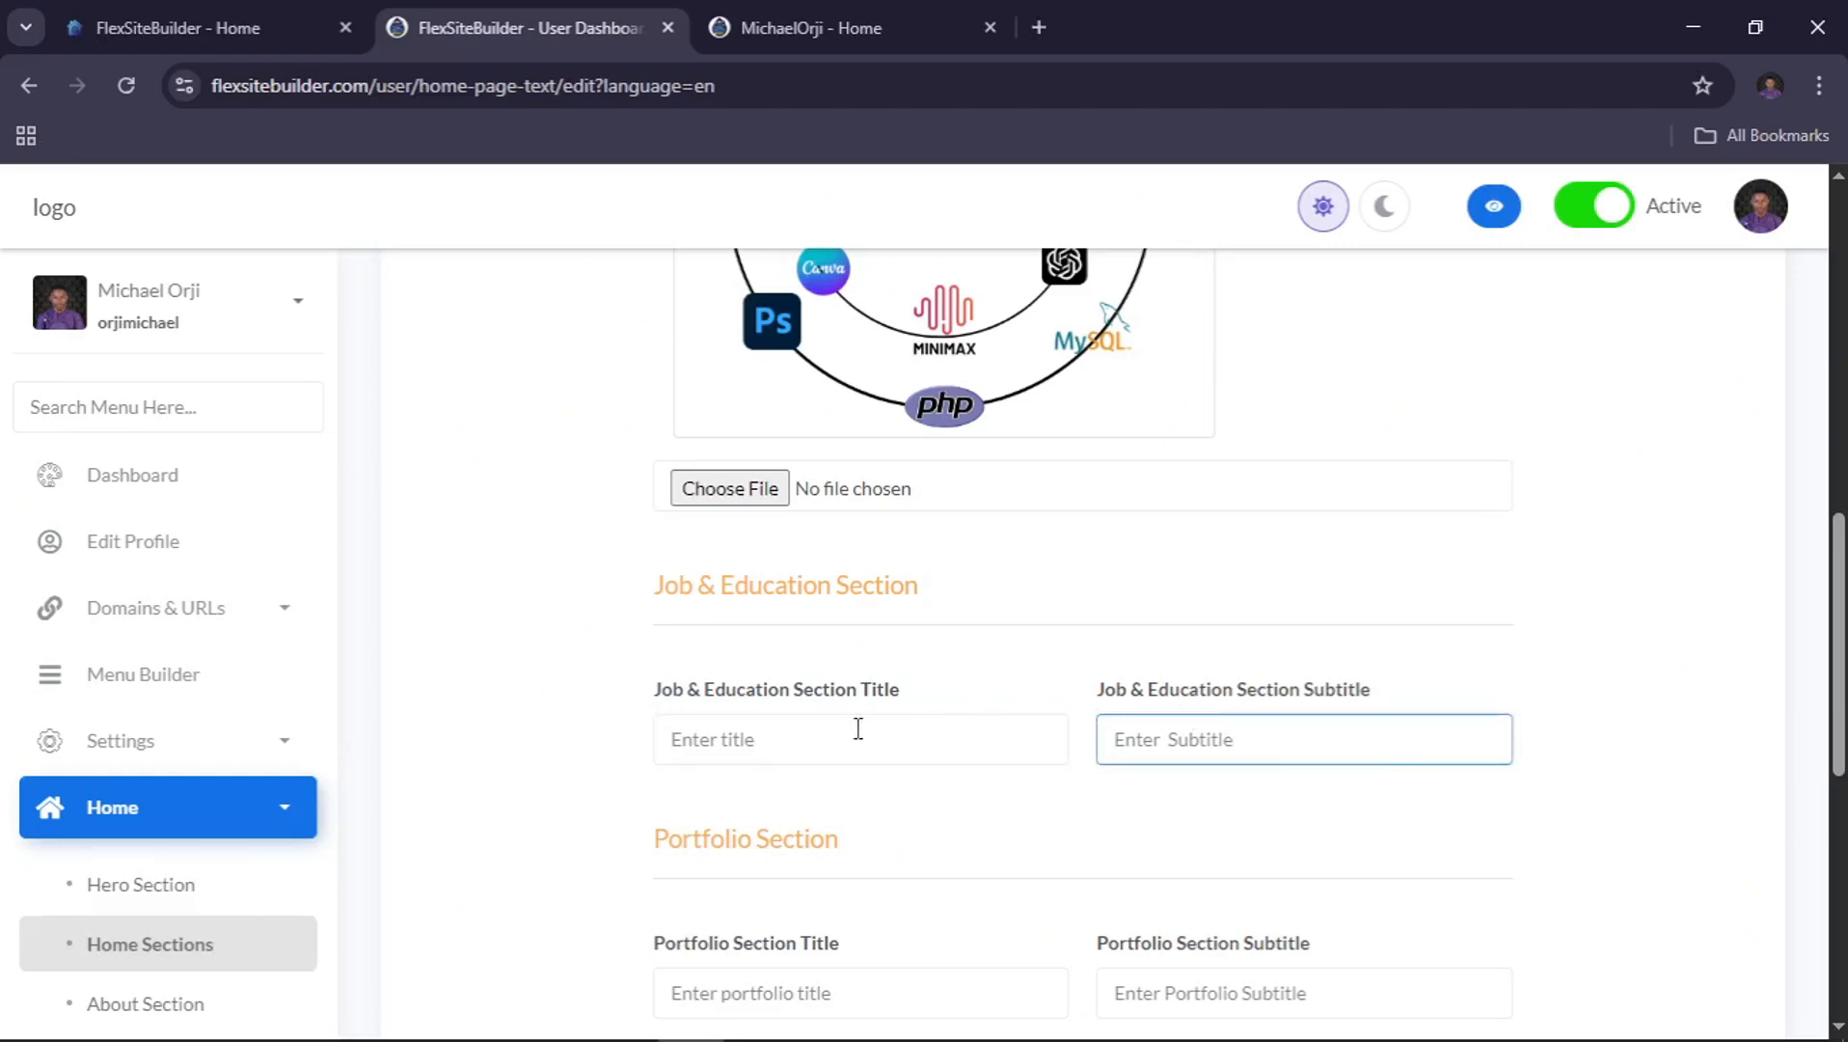
click(815, 725)
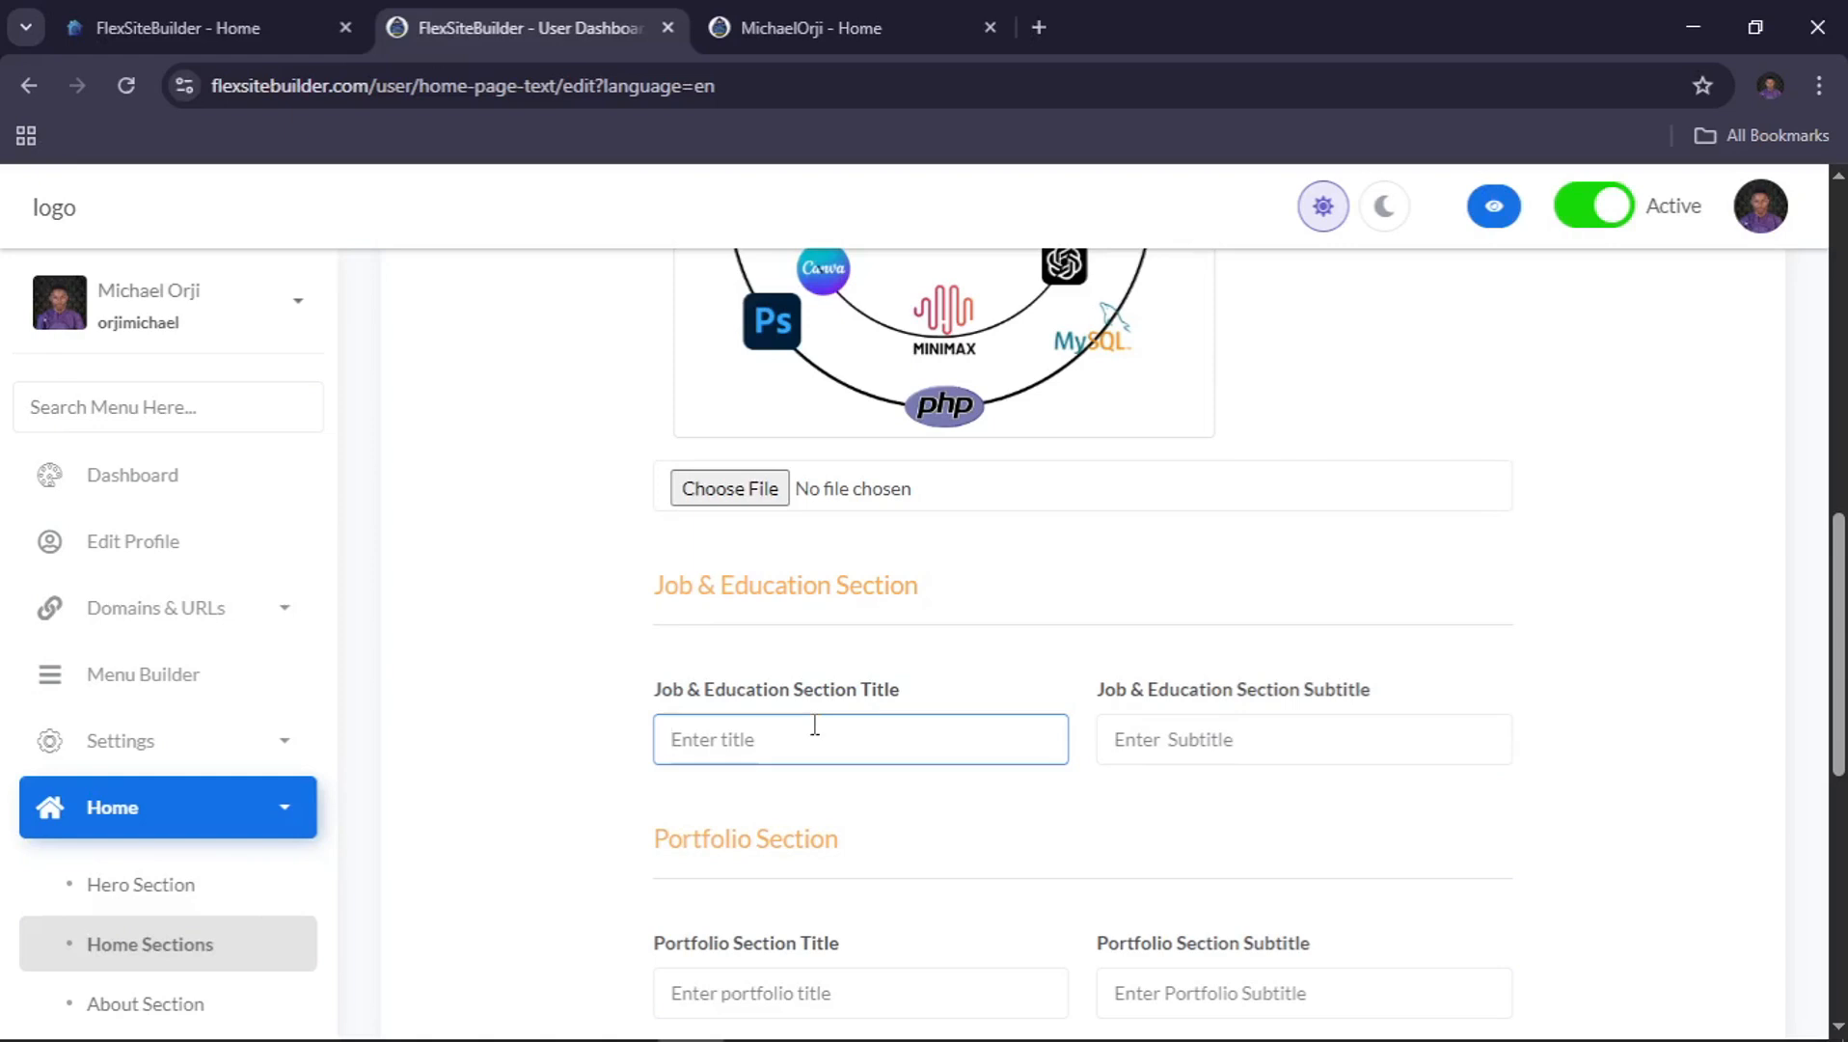
text(Experience/Educatio)
text(n)
Set the Job & Education Section Subtitle to "About My Work" and save the update
click(1239, 733)
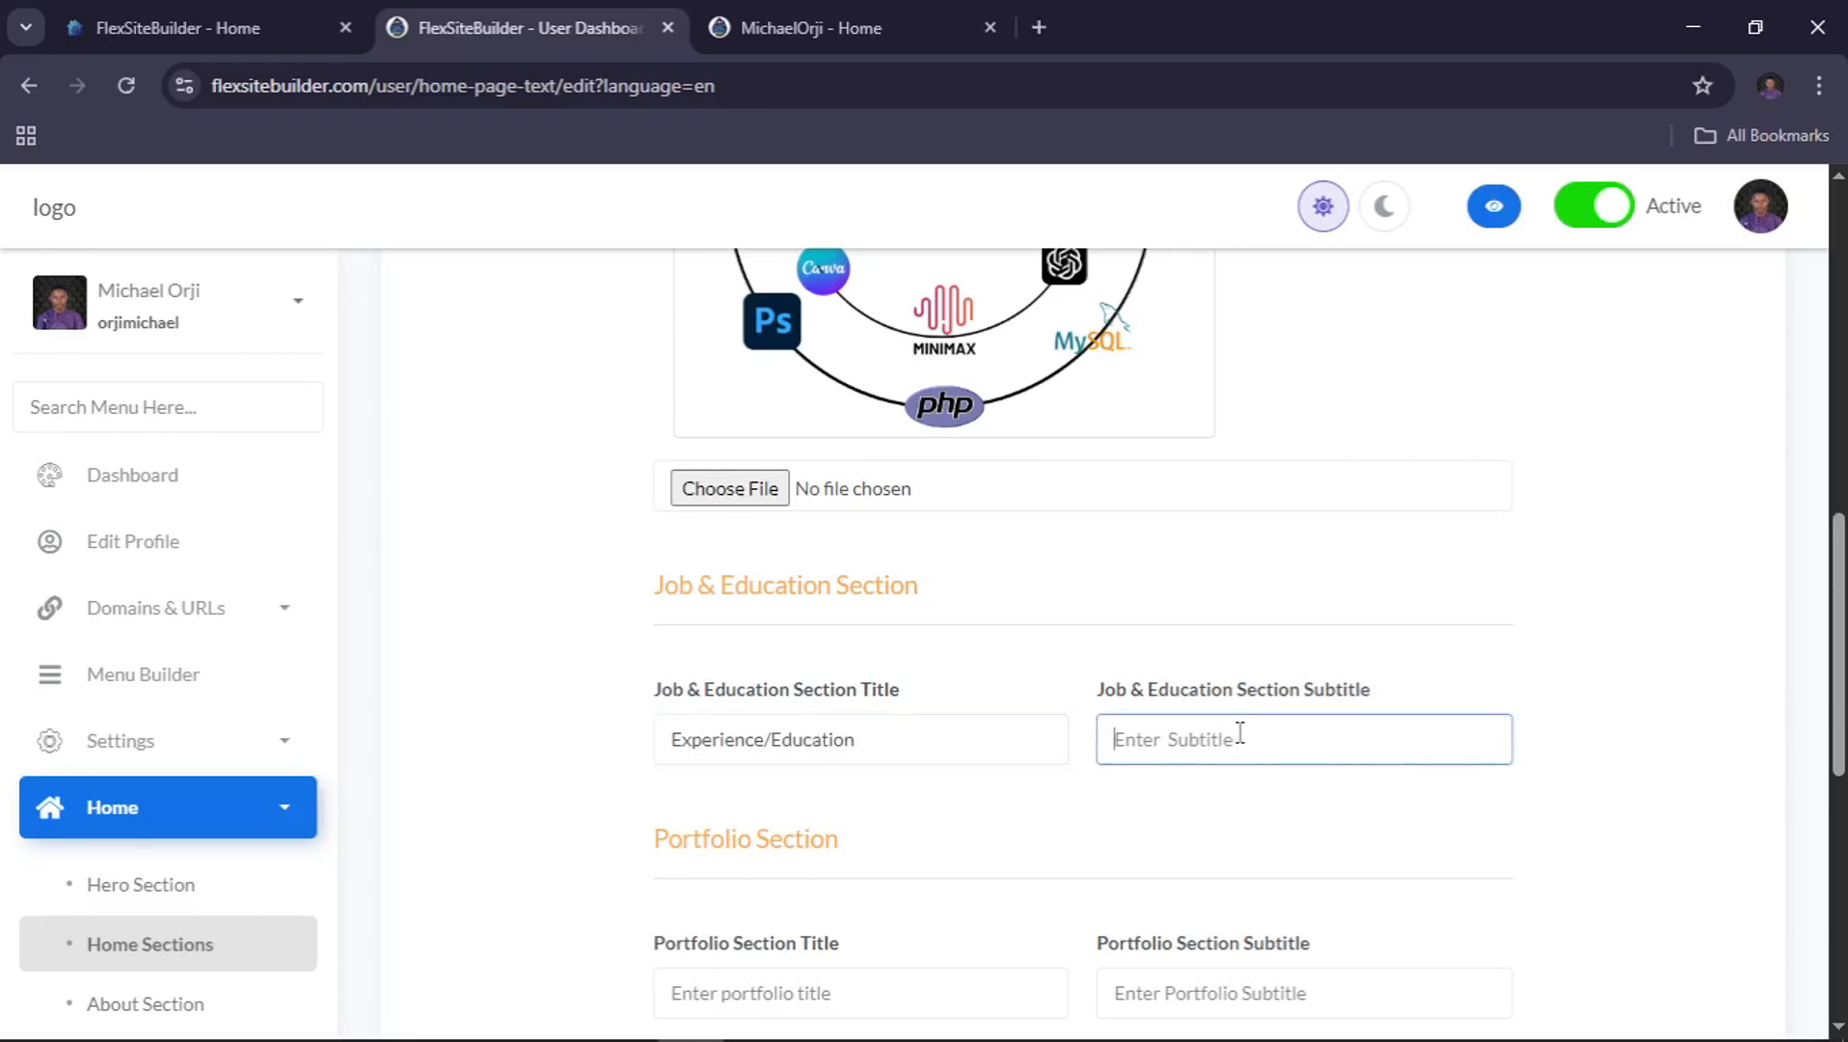
text(About Mu)
text( Work)
scroll(1239, 733, down, 8)
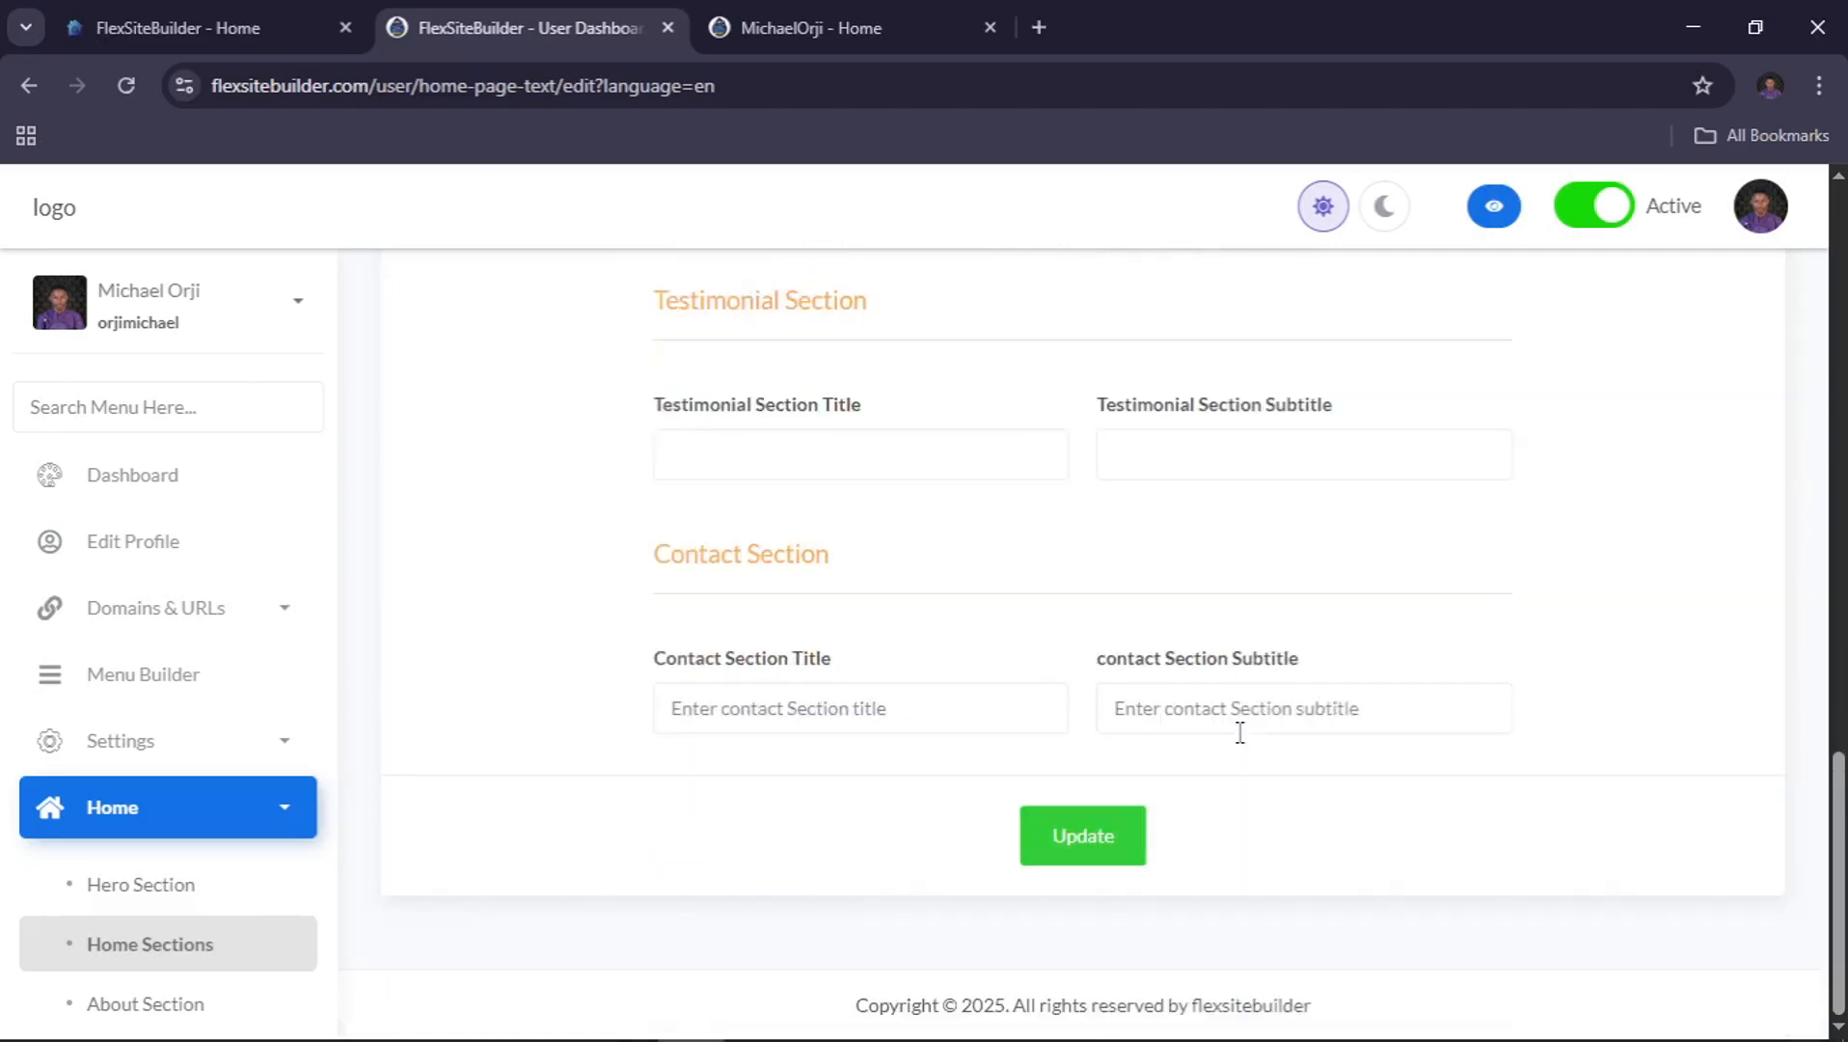
click(1073, 826)
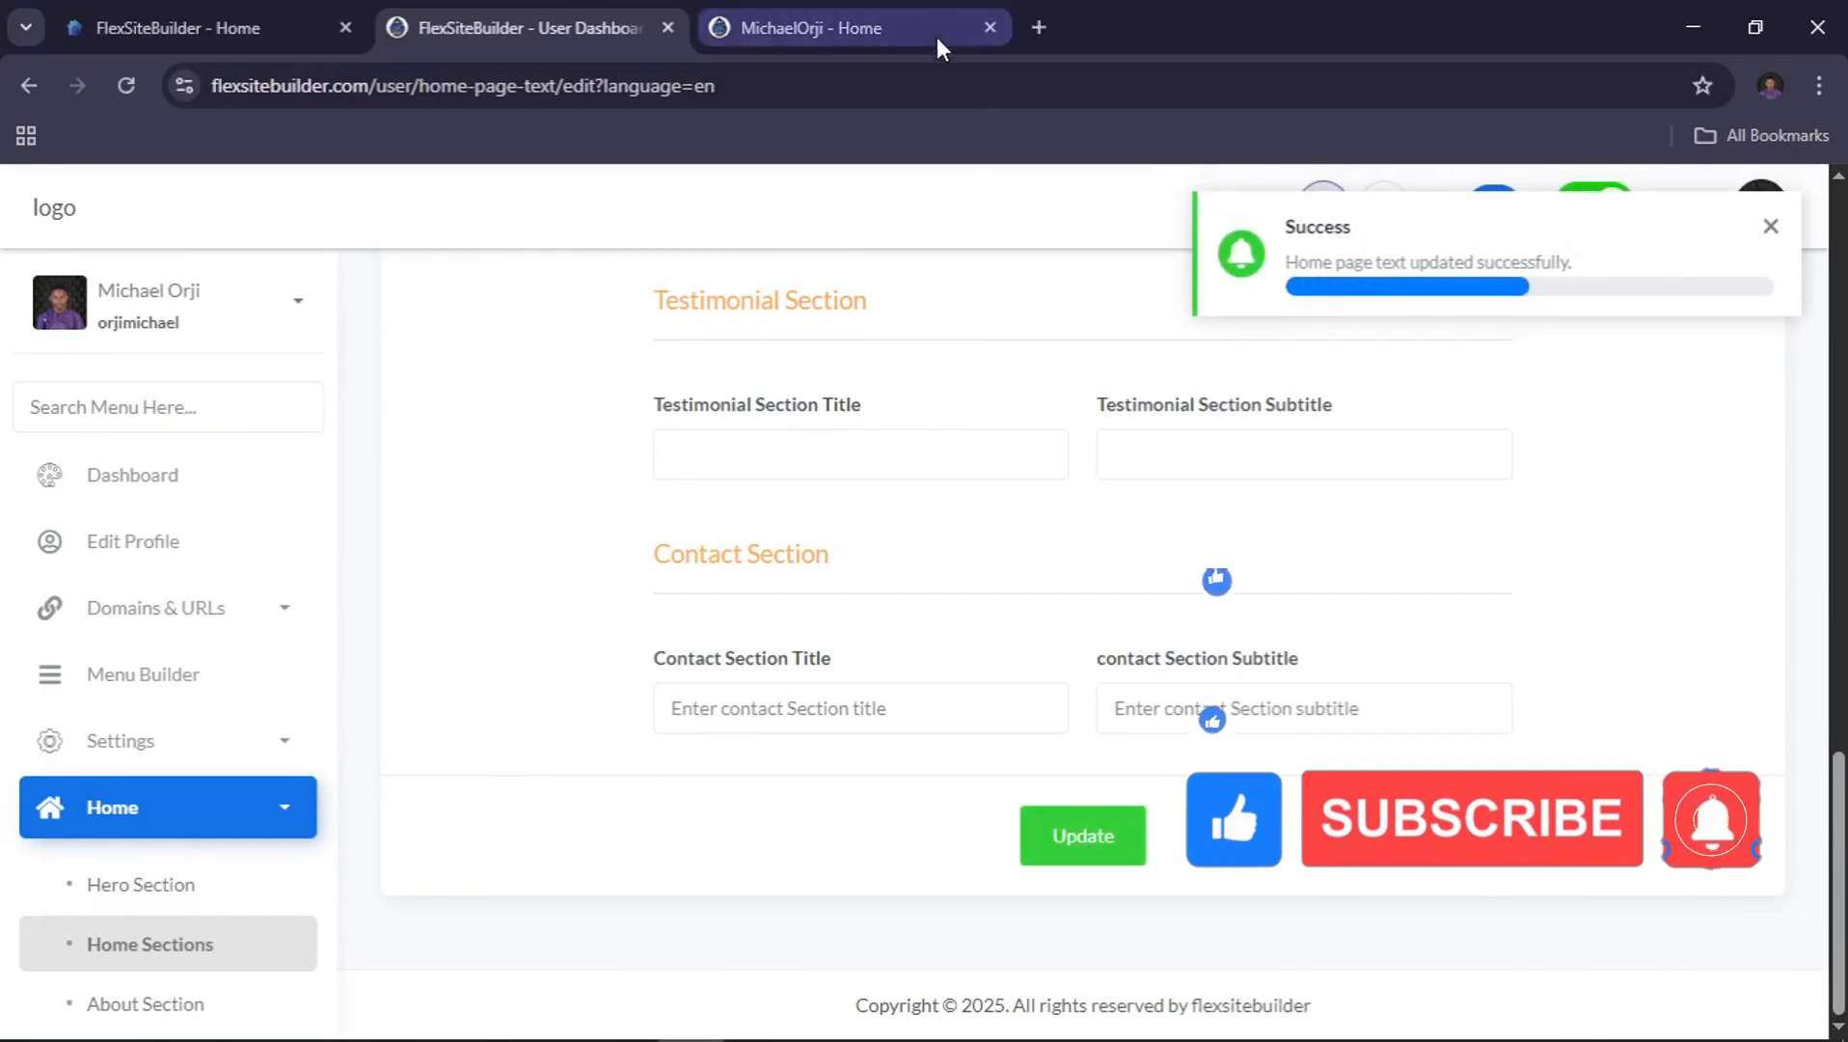
Reload the live portfolio website and check the title and subtitle of its job and education section
click(862, 27)
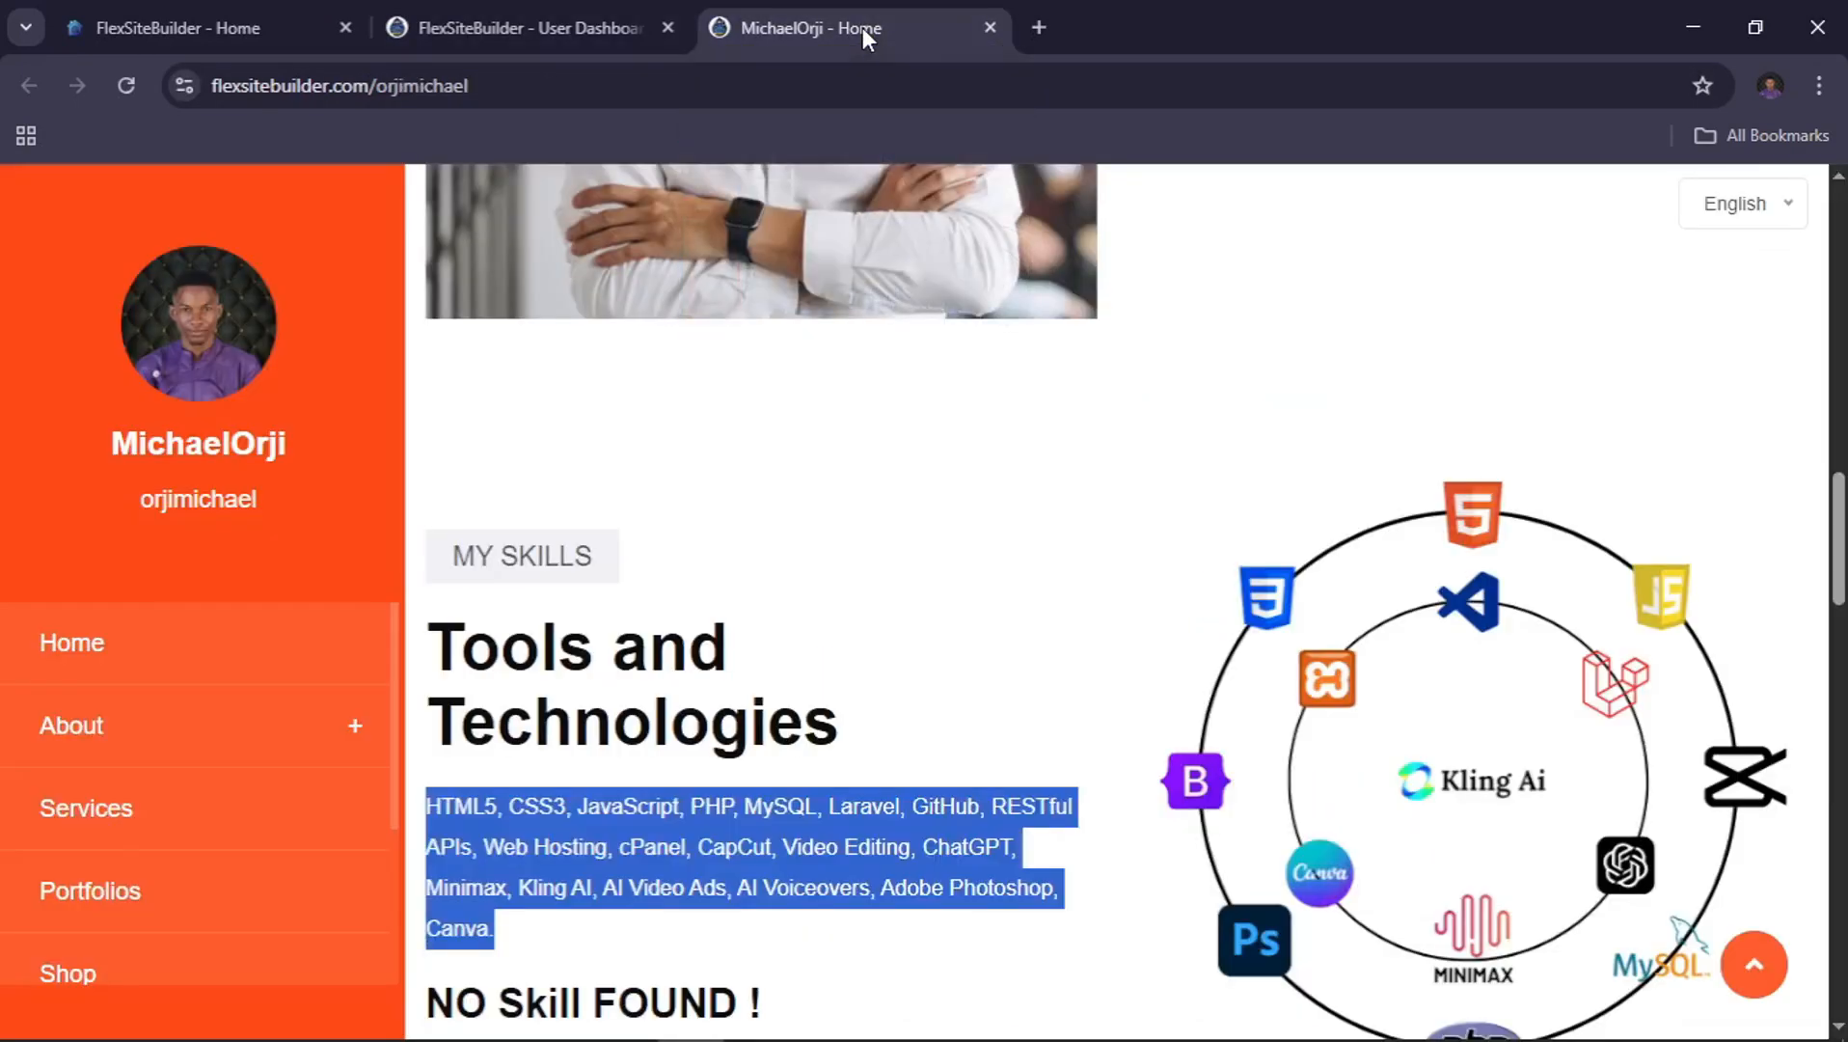
key(F5)
scroll(1213, 303, up, 1)
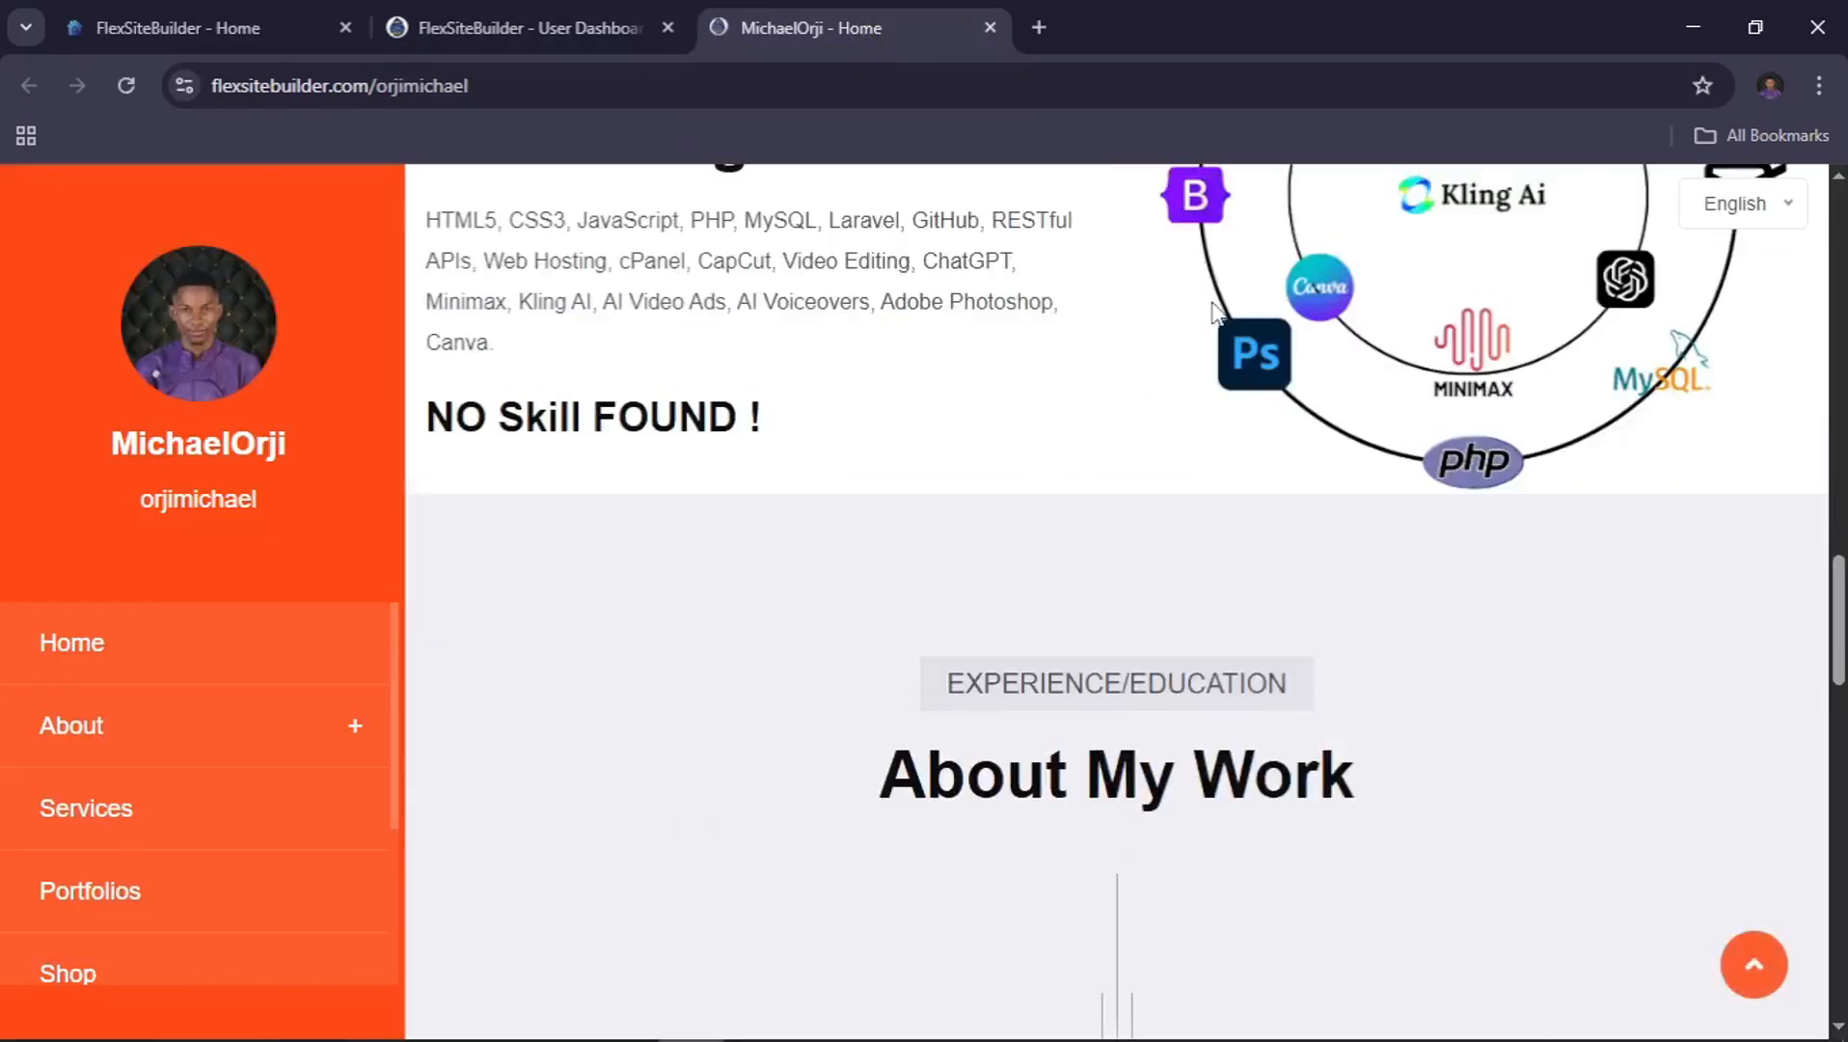
scroll(1213, 303, down, 3)
scroll(1213, 302, down, 1)
scroll(1213, 303, up, 1)
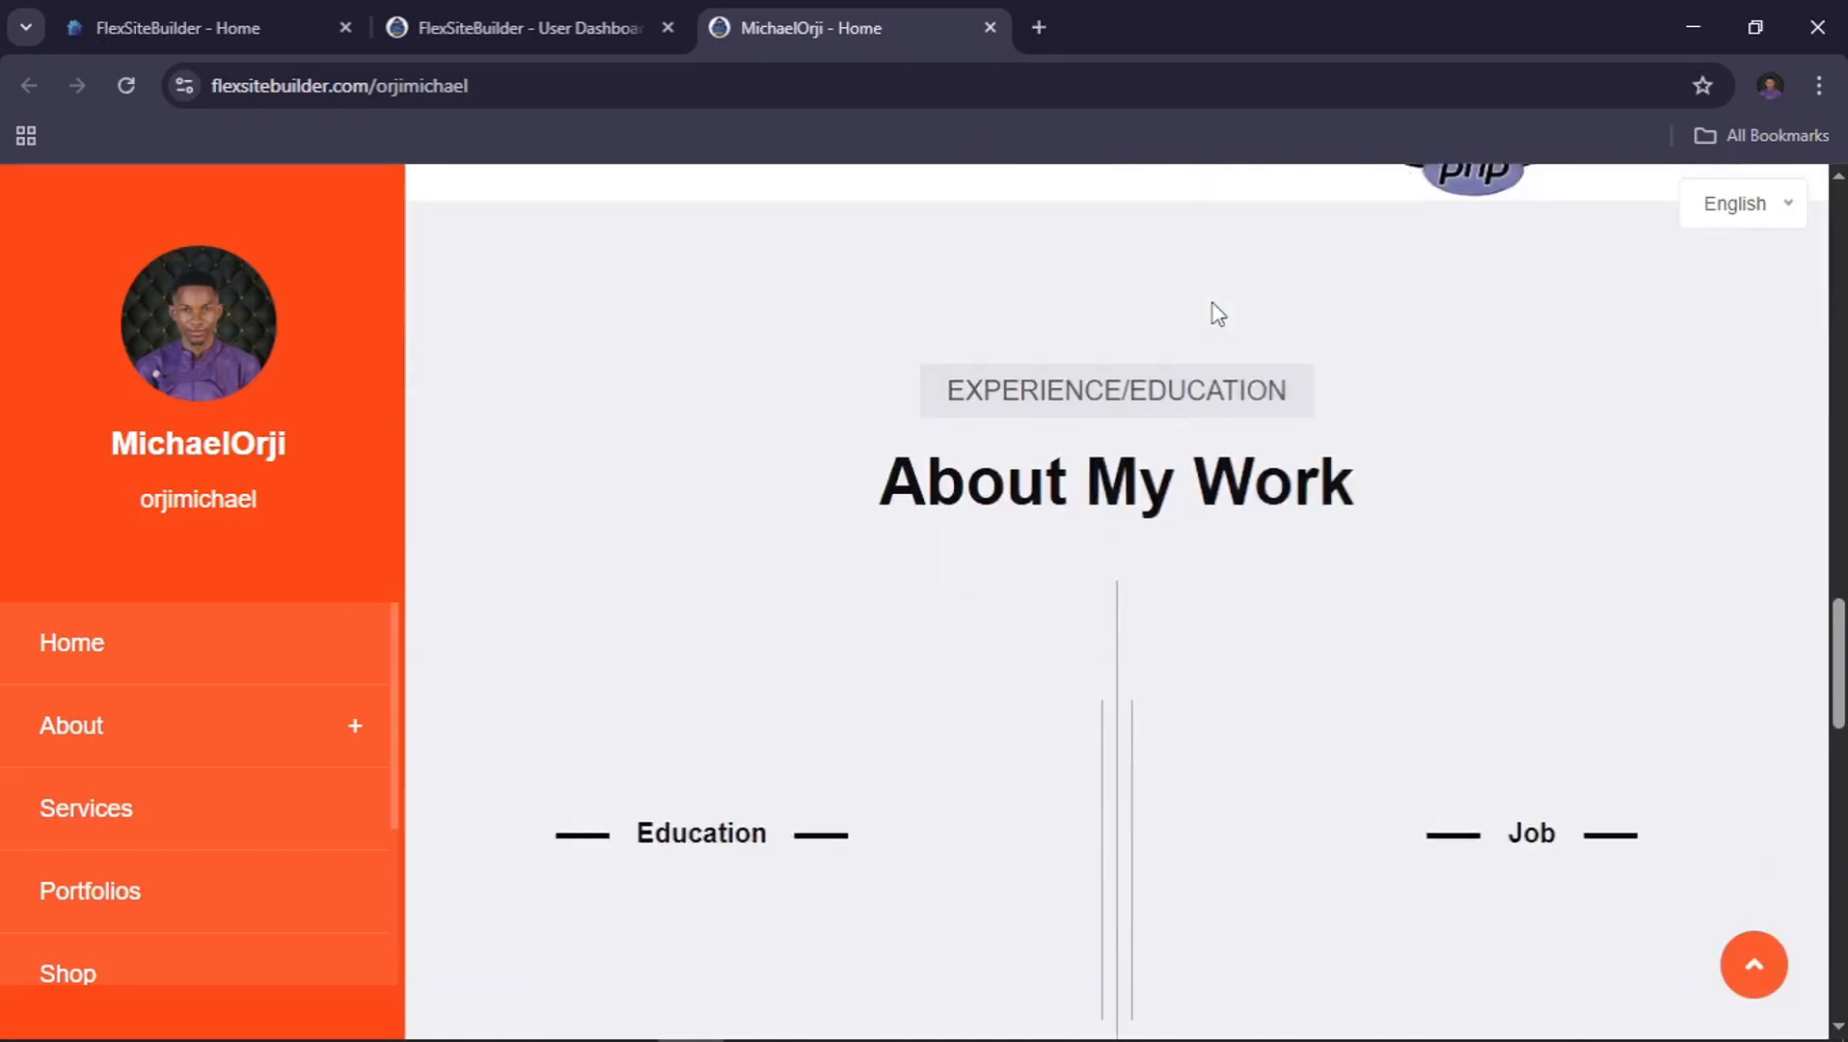
scroll(1213, 303, down, 1)
scroll(1213, 303, up, 2)
drag(1342, 424, 926, 435)
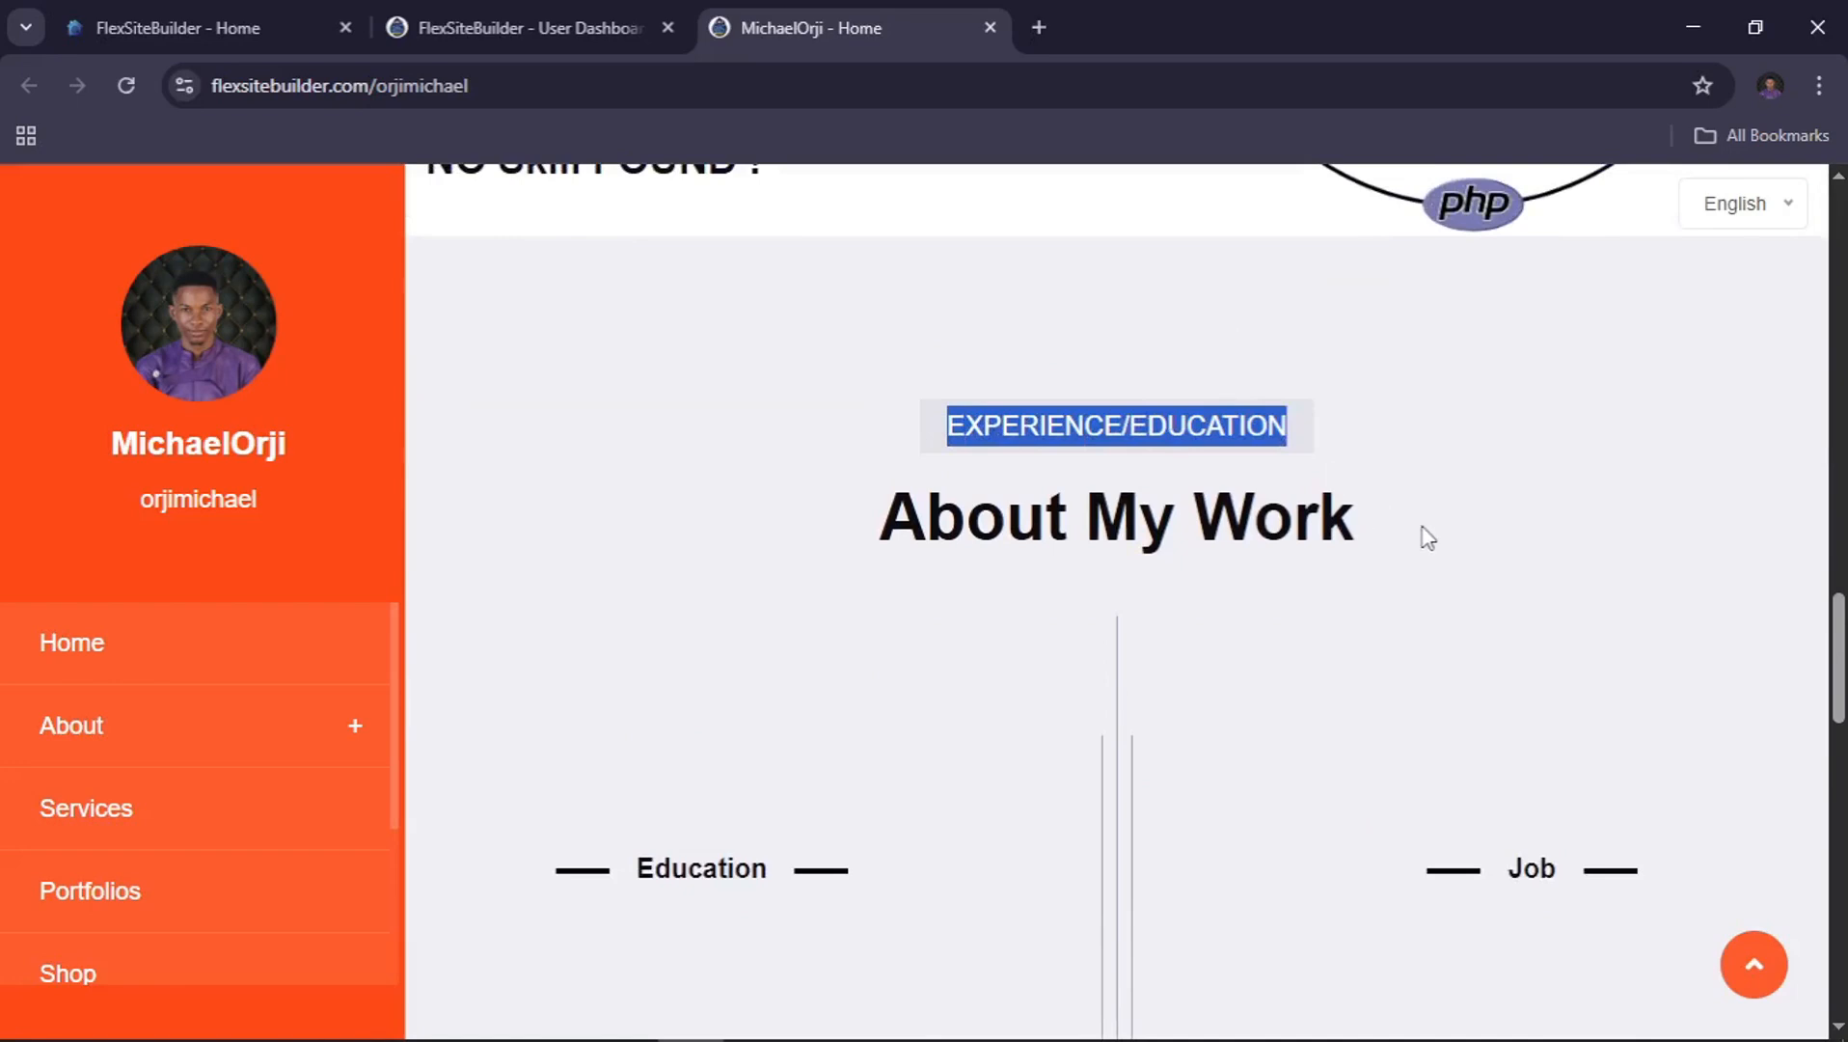
drag(1423, 532, 835, 516)
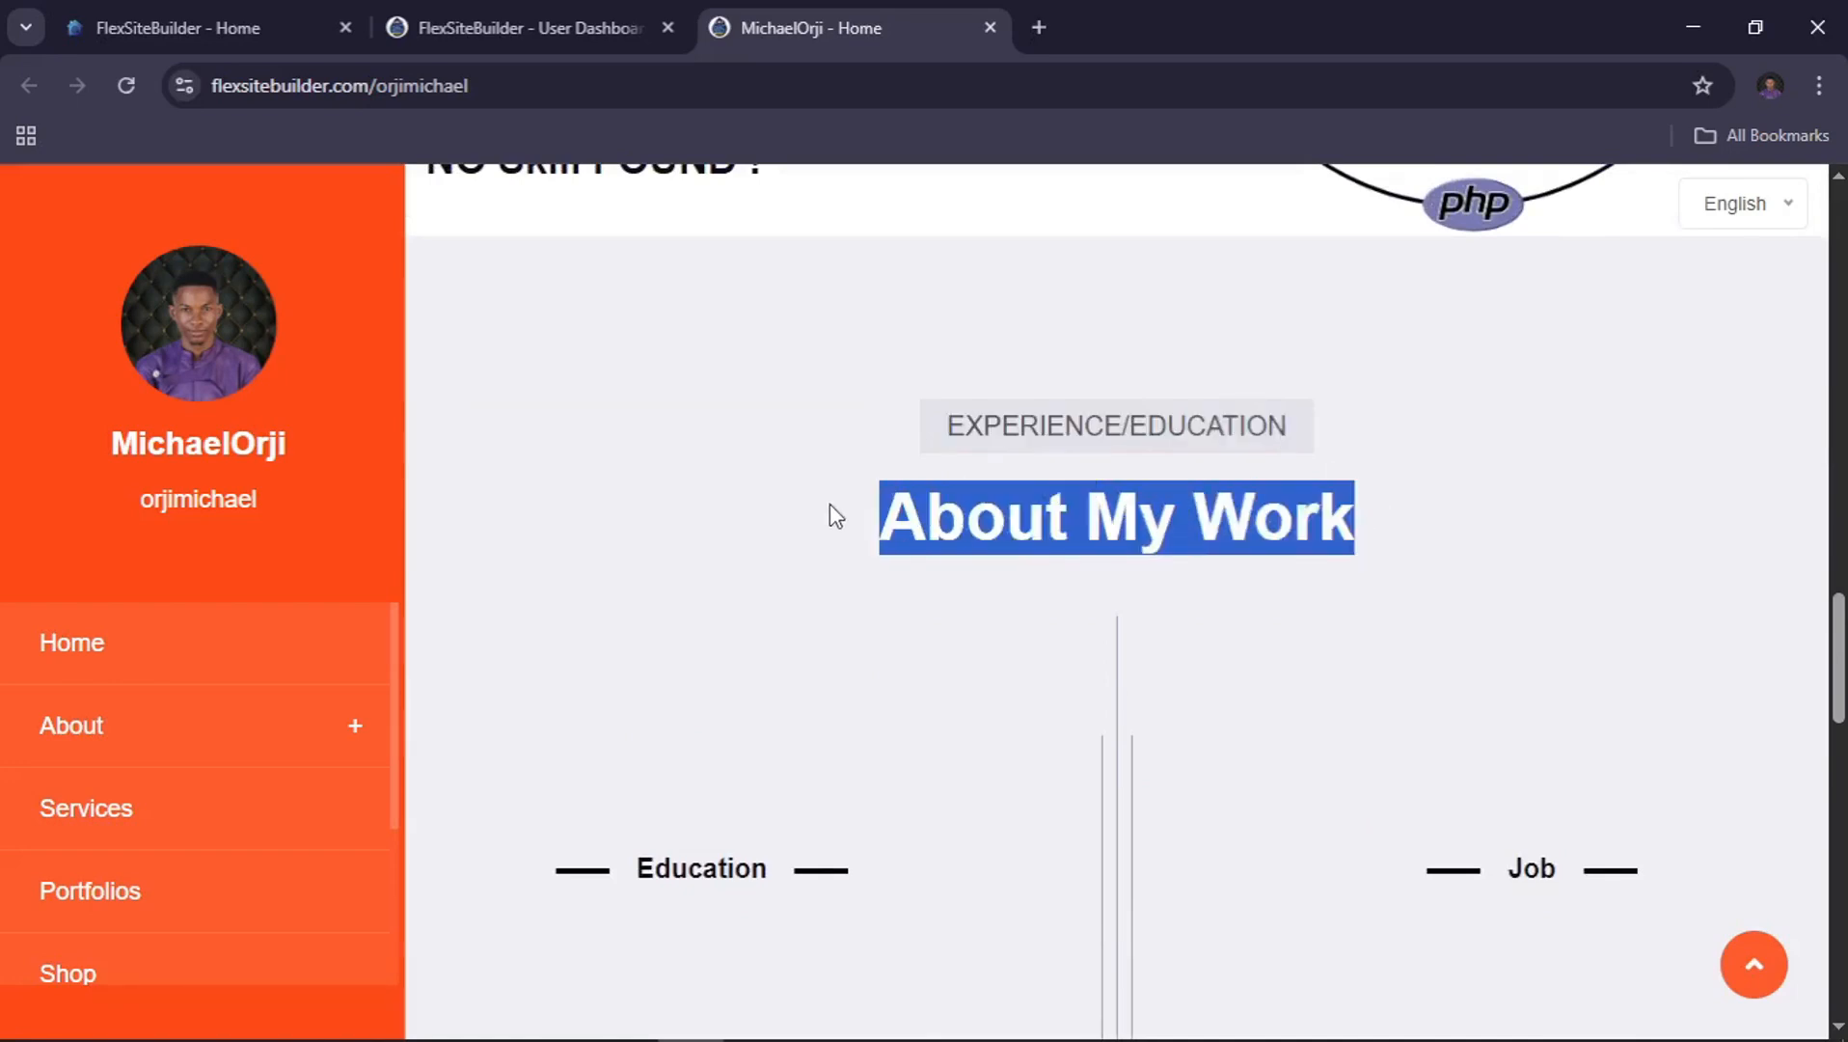
click(1406, 527)
scroll(1406, 528, down, 2)
key(alt+Tab)
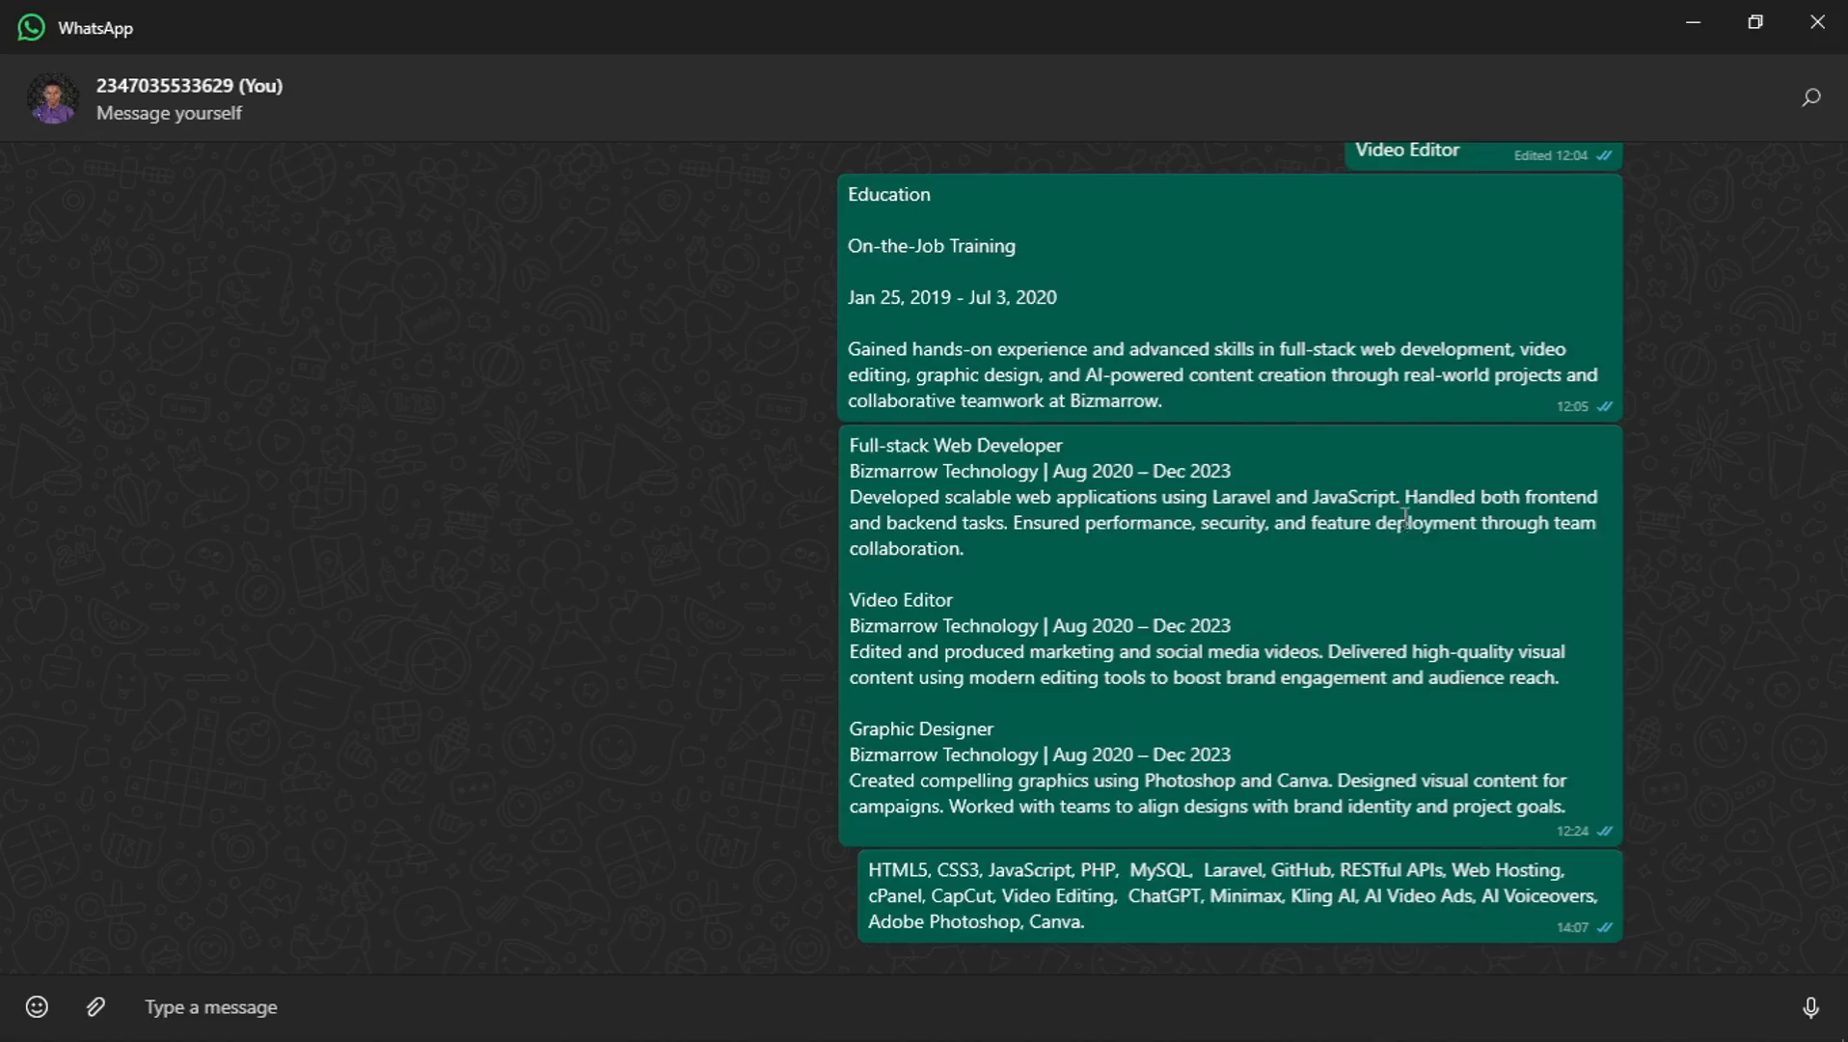
key(alt+Tab)
Back in the Home Sections form, set the Portfolio Section Title to "My Project"
click(515, 14)
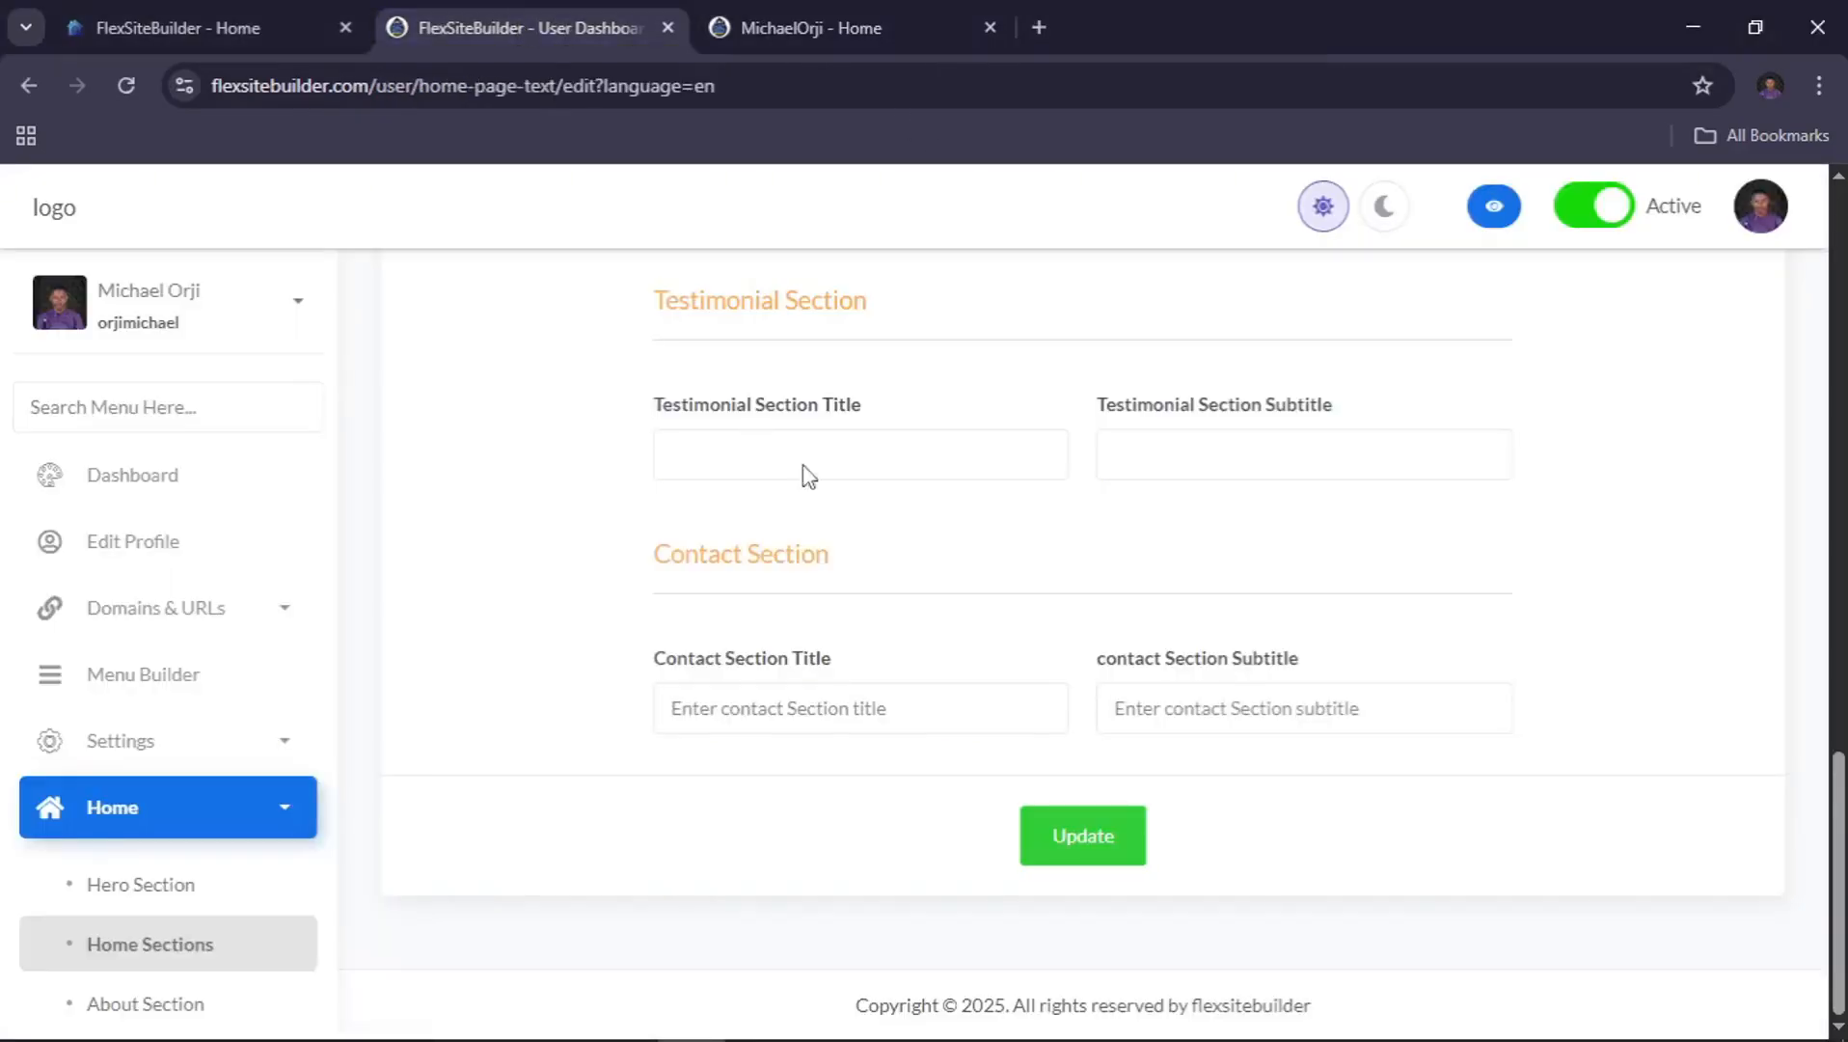
scroll(1104, 641, up, 4)
scroll(1101, 639, up, 3)
scroll(1101, 639, down, 2)
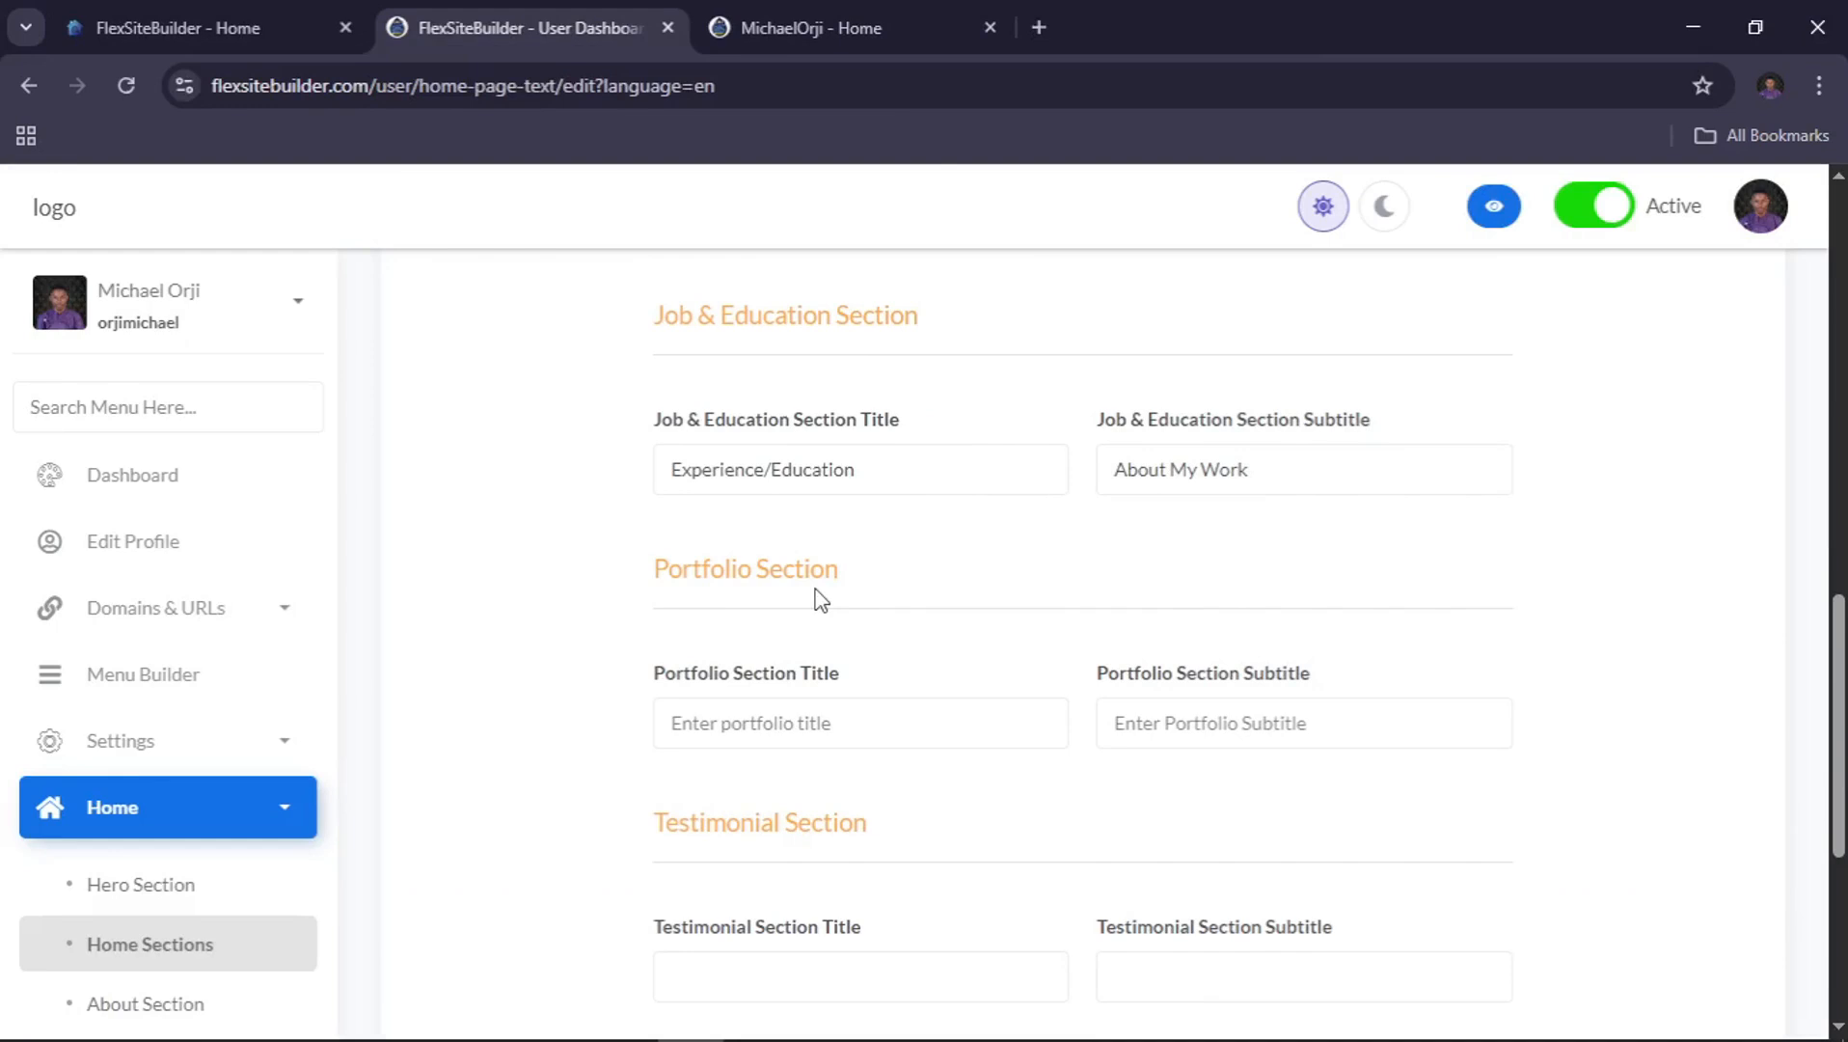
click(791, 720)
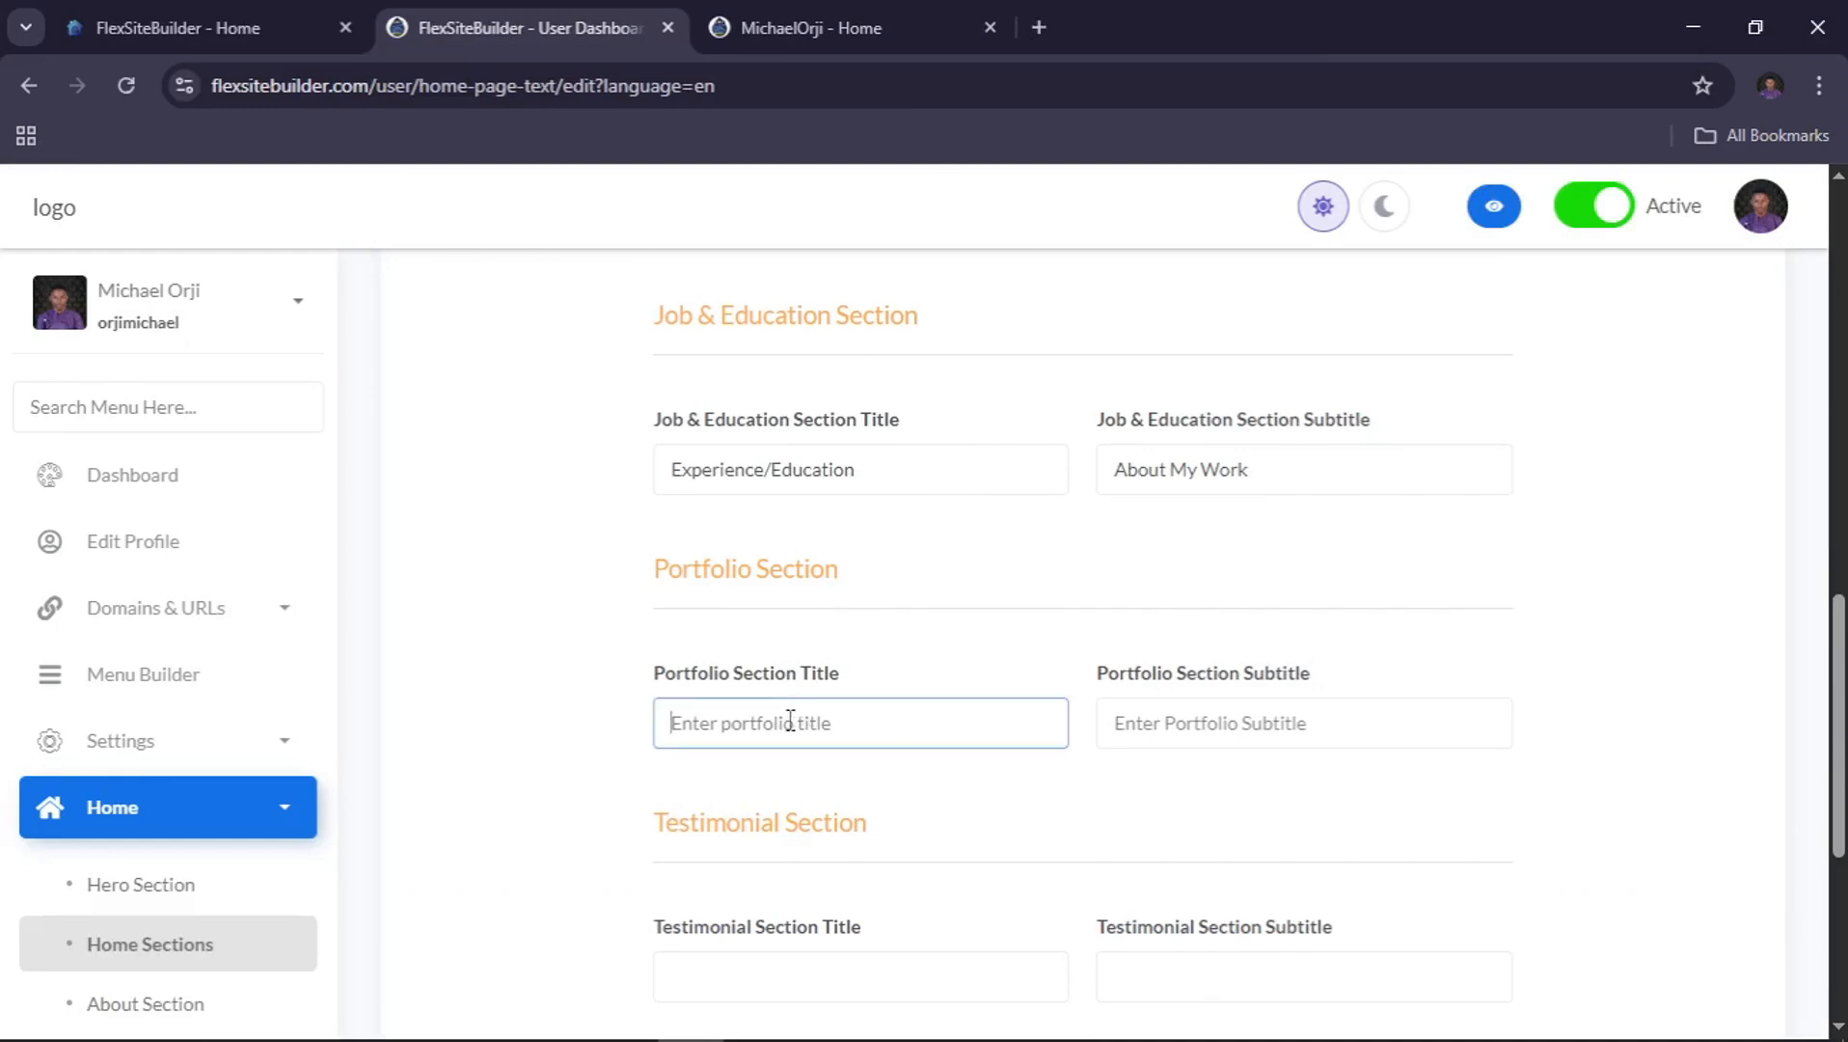
text(My)
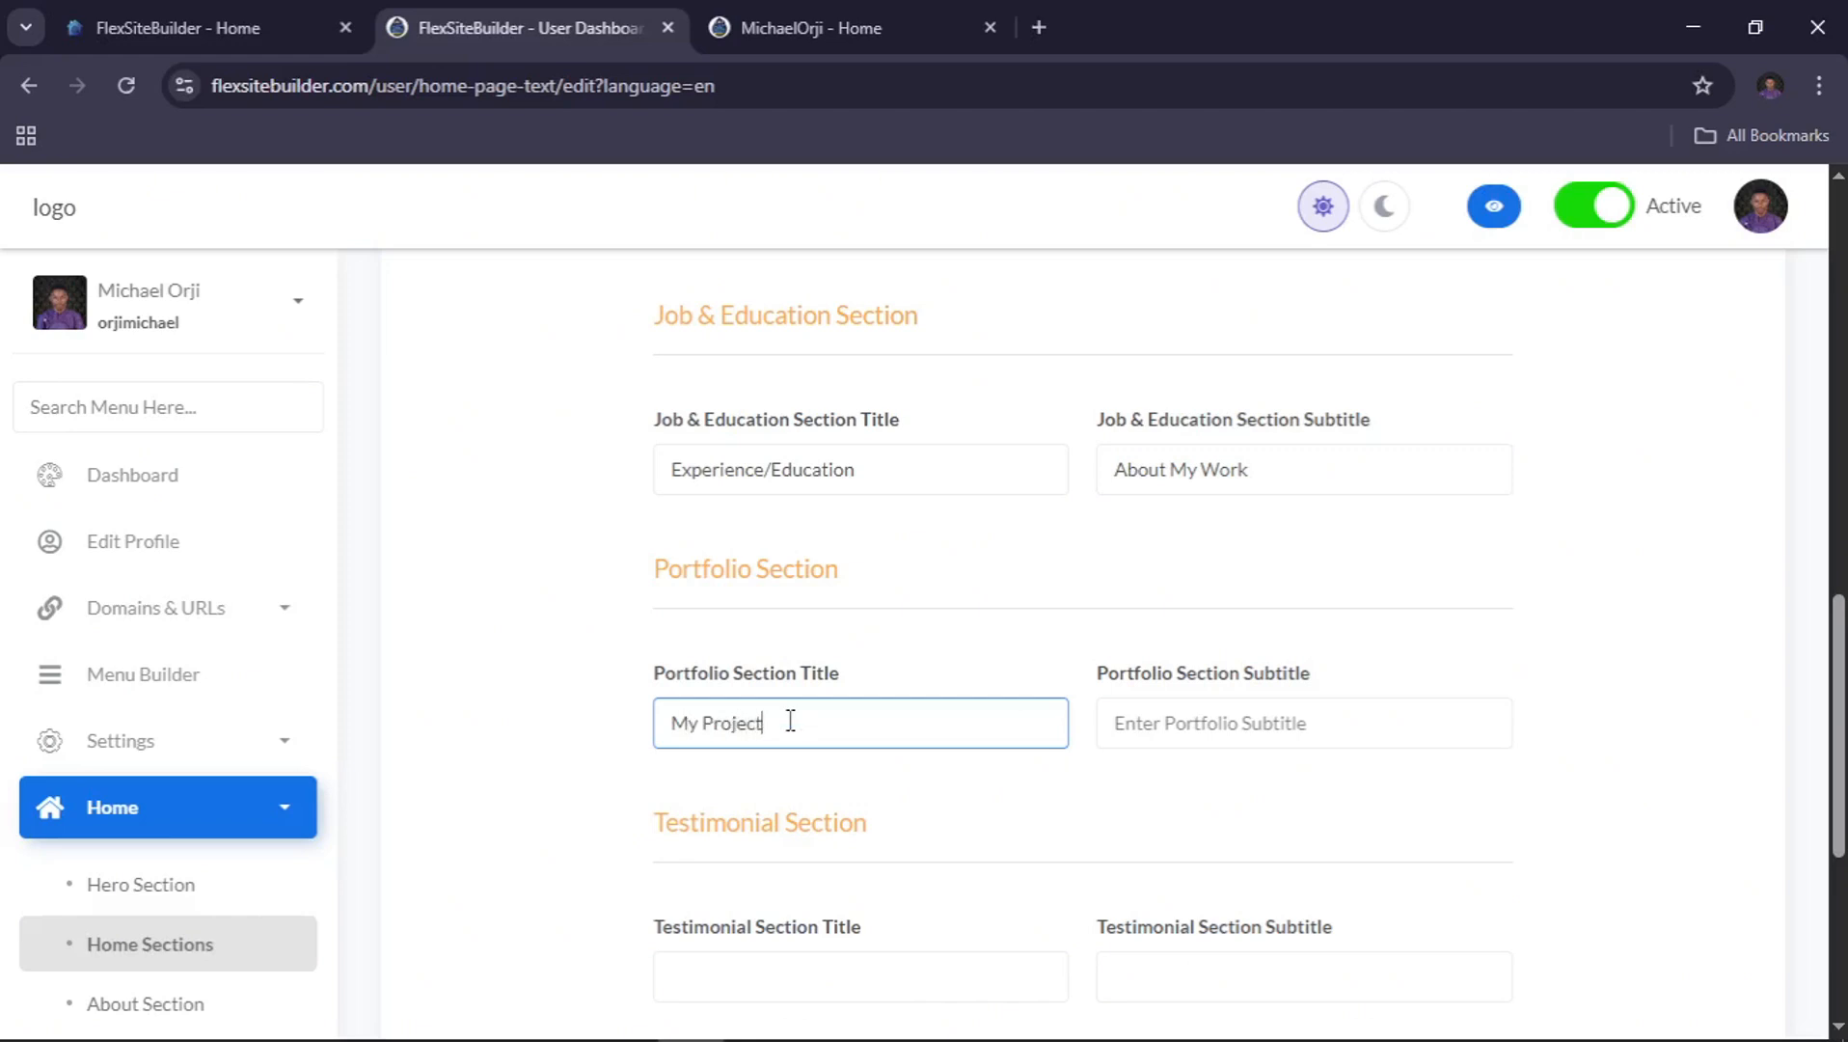
text( Project)
Set the Portfolio Section Subtitle to "Portfolio Highlights" and save the update
click(1318, 722)
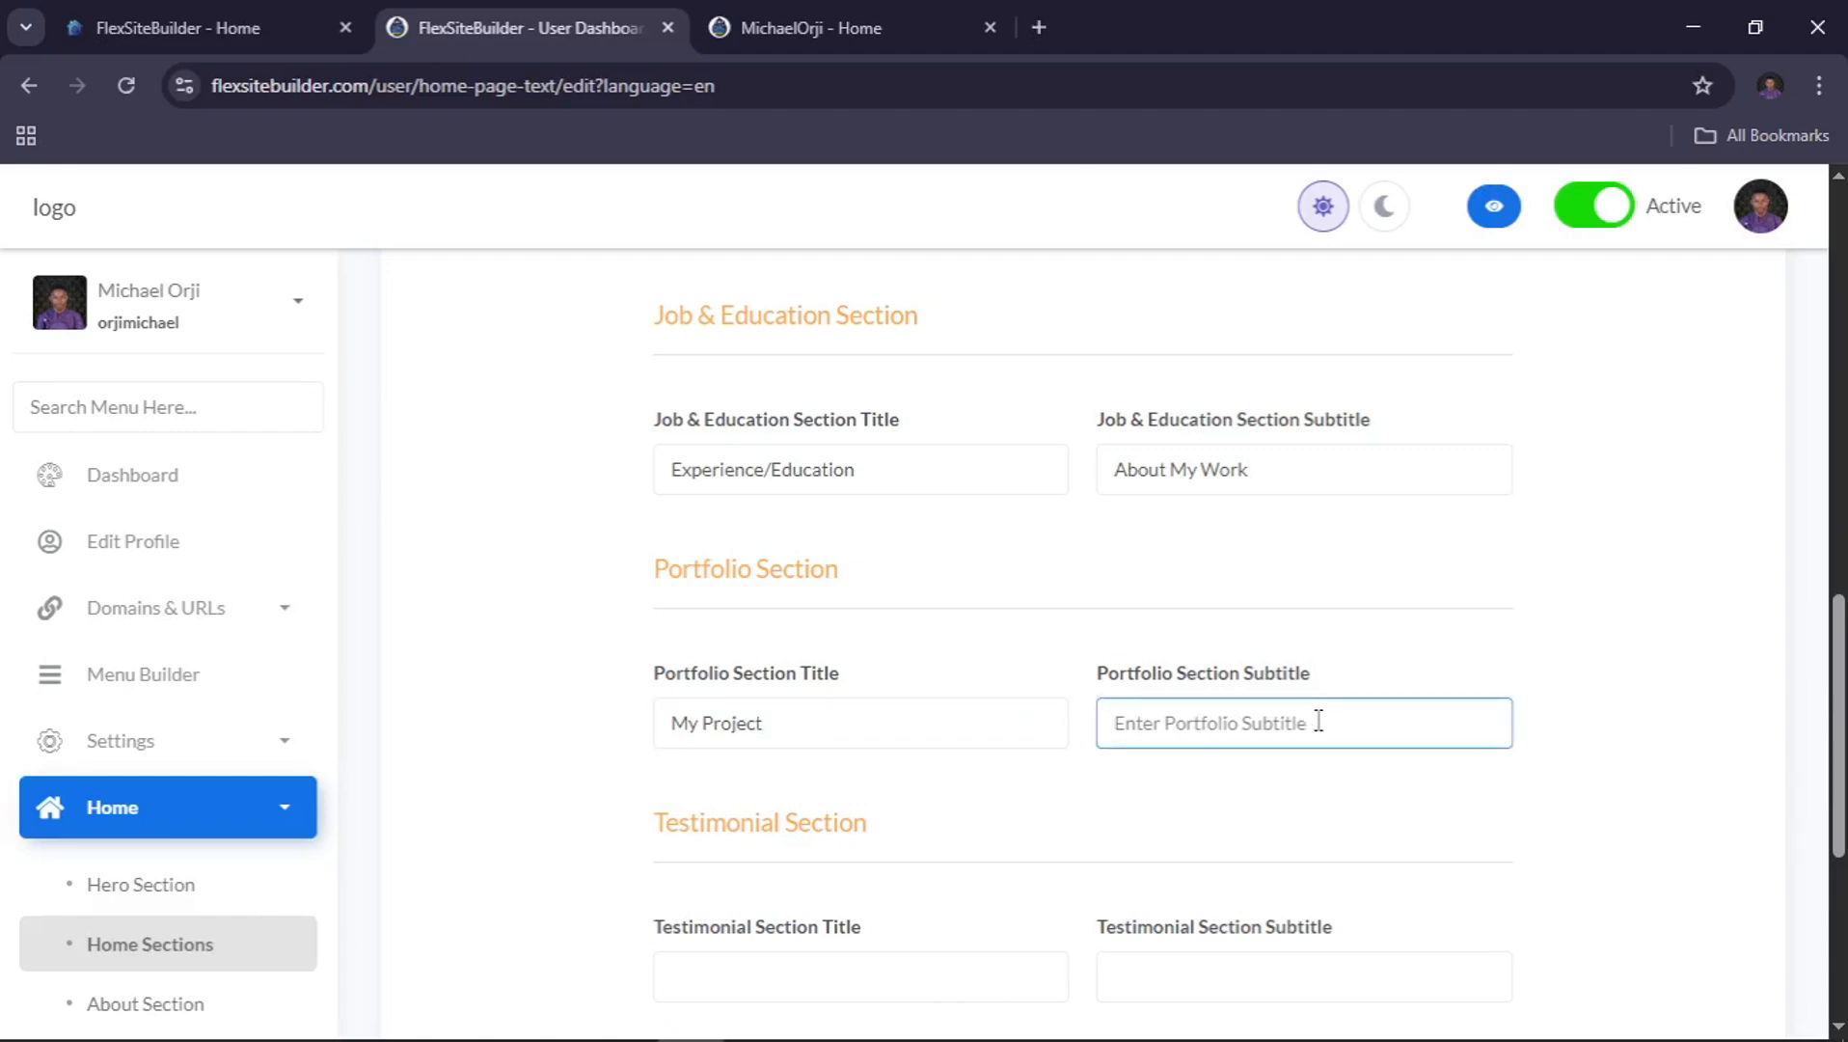
text(Por)
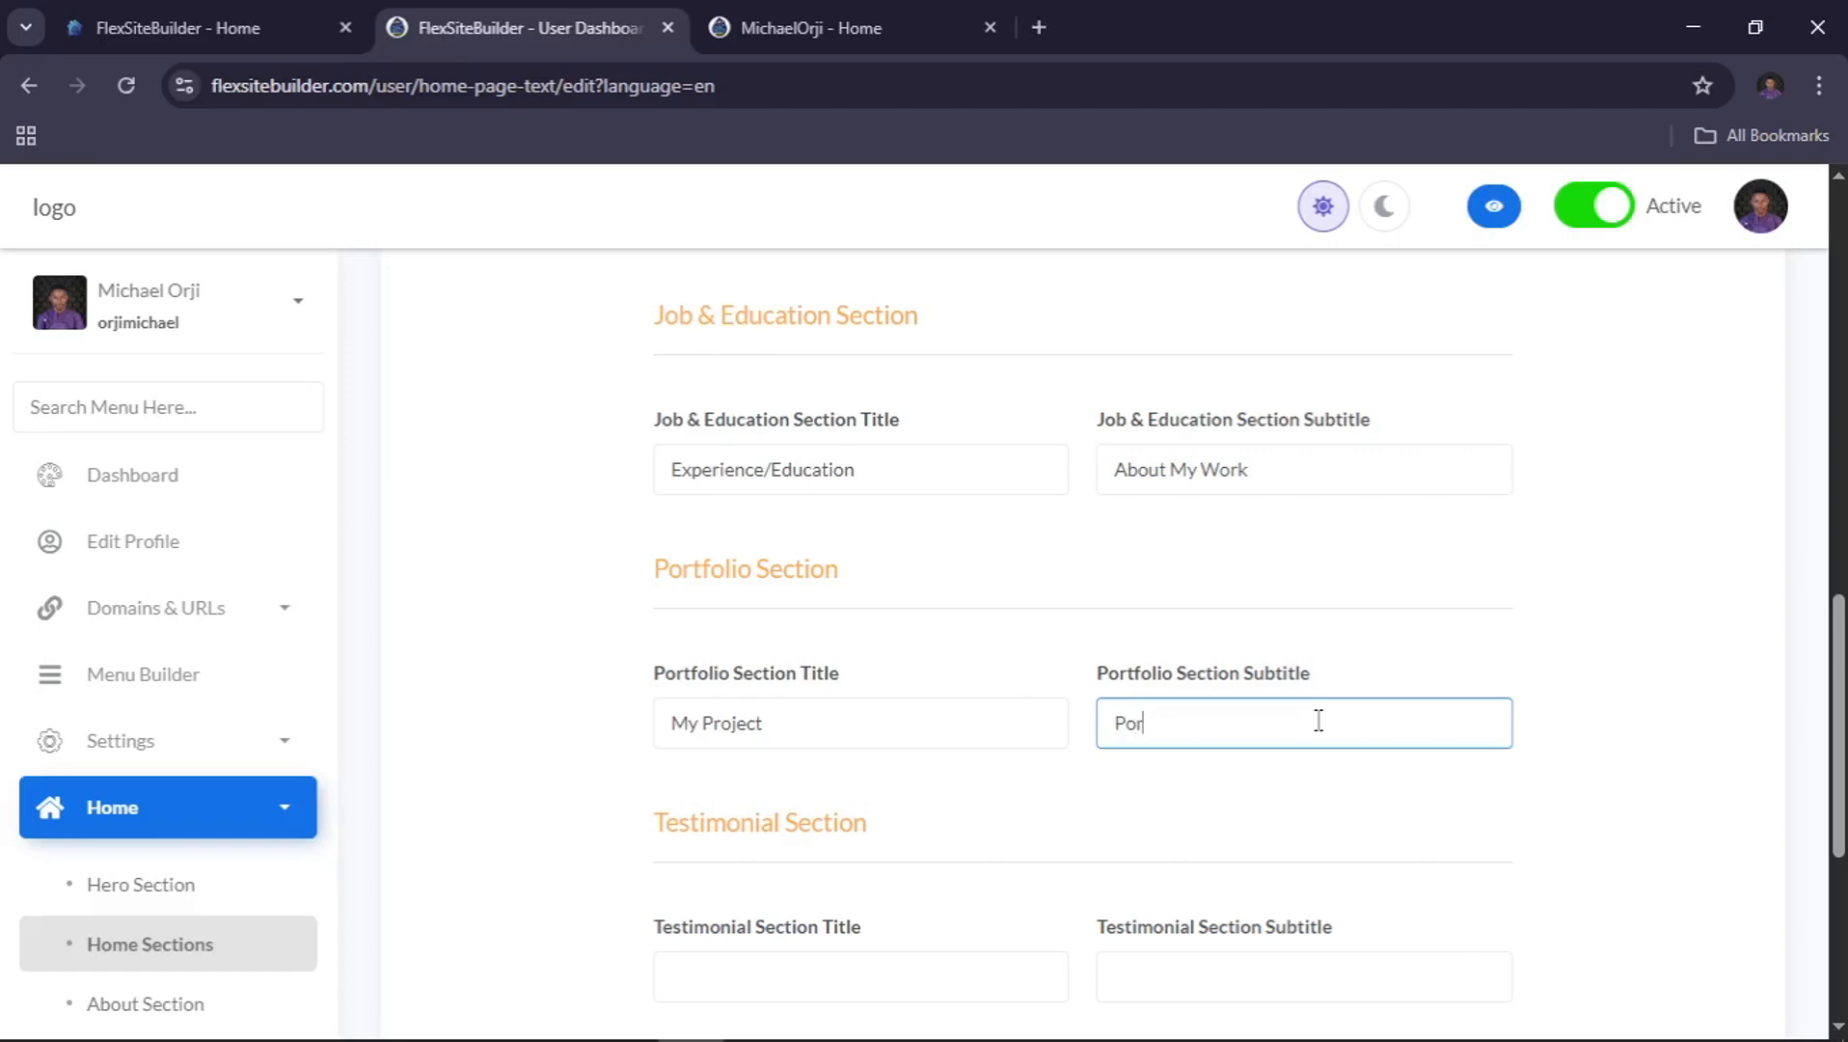
text(tfolio Highlights)
scroll(1319, 720, down, 2)
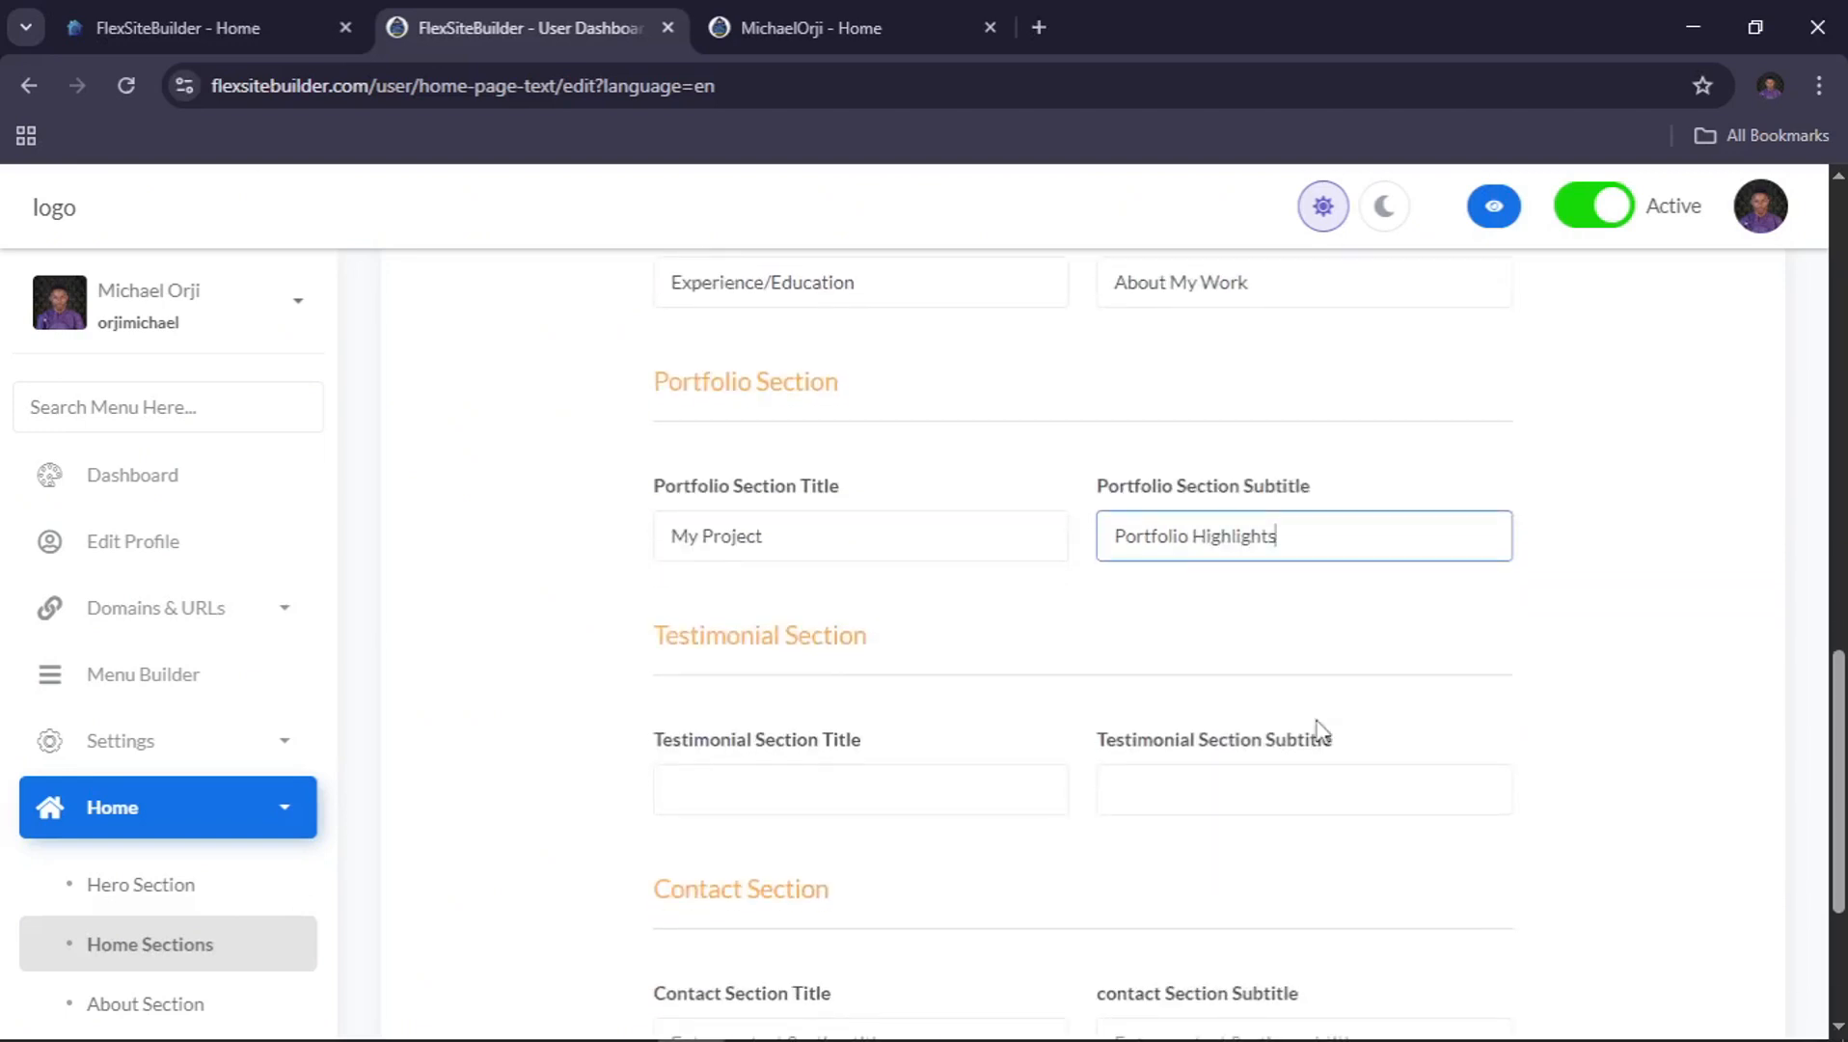
scroll(1319, 730, down, 3)
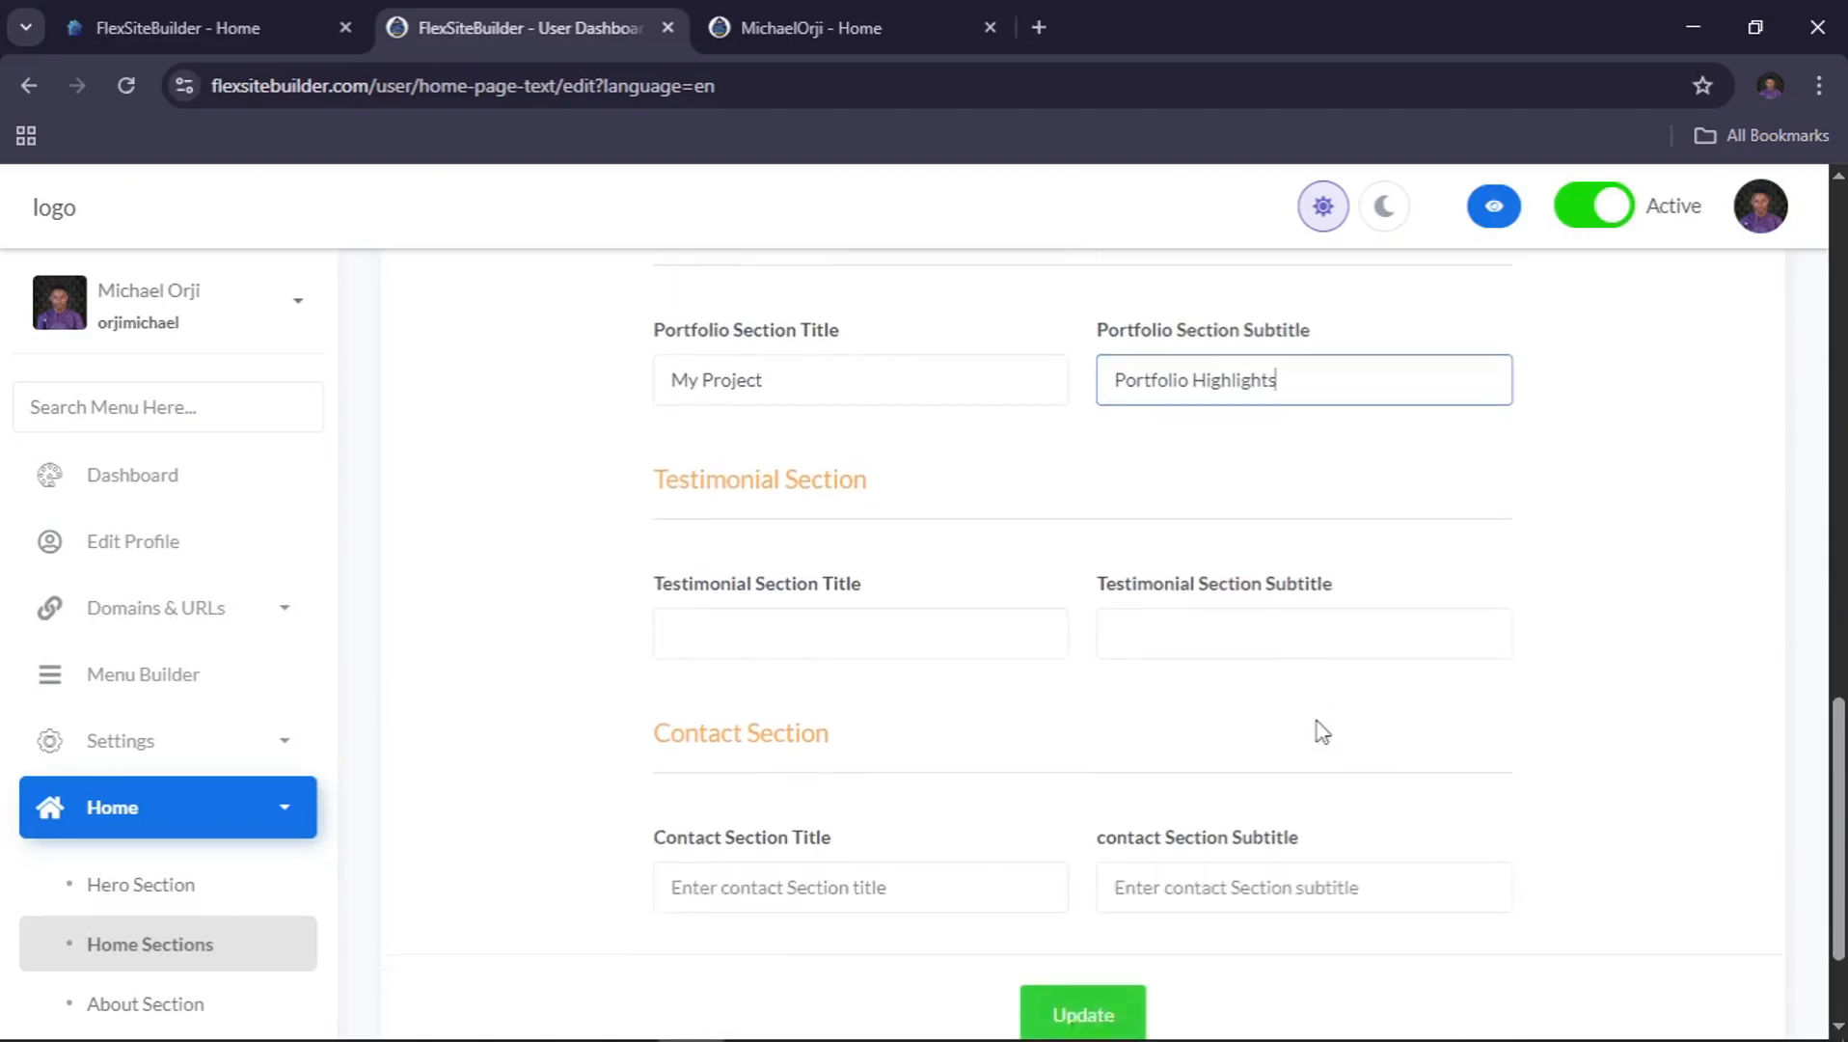
click(1067, 934)
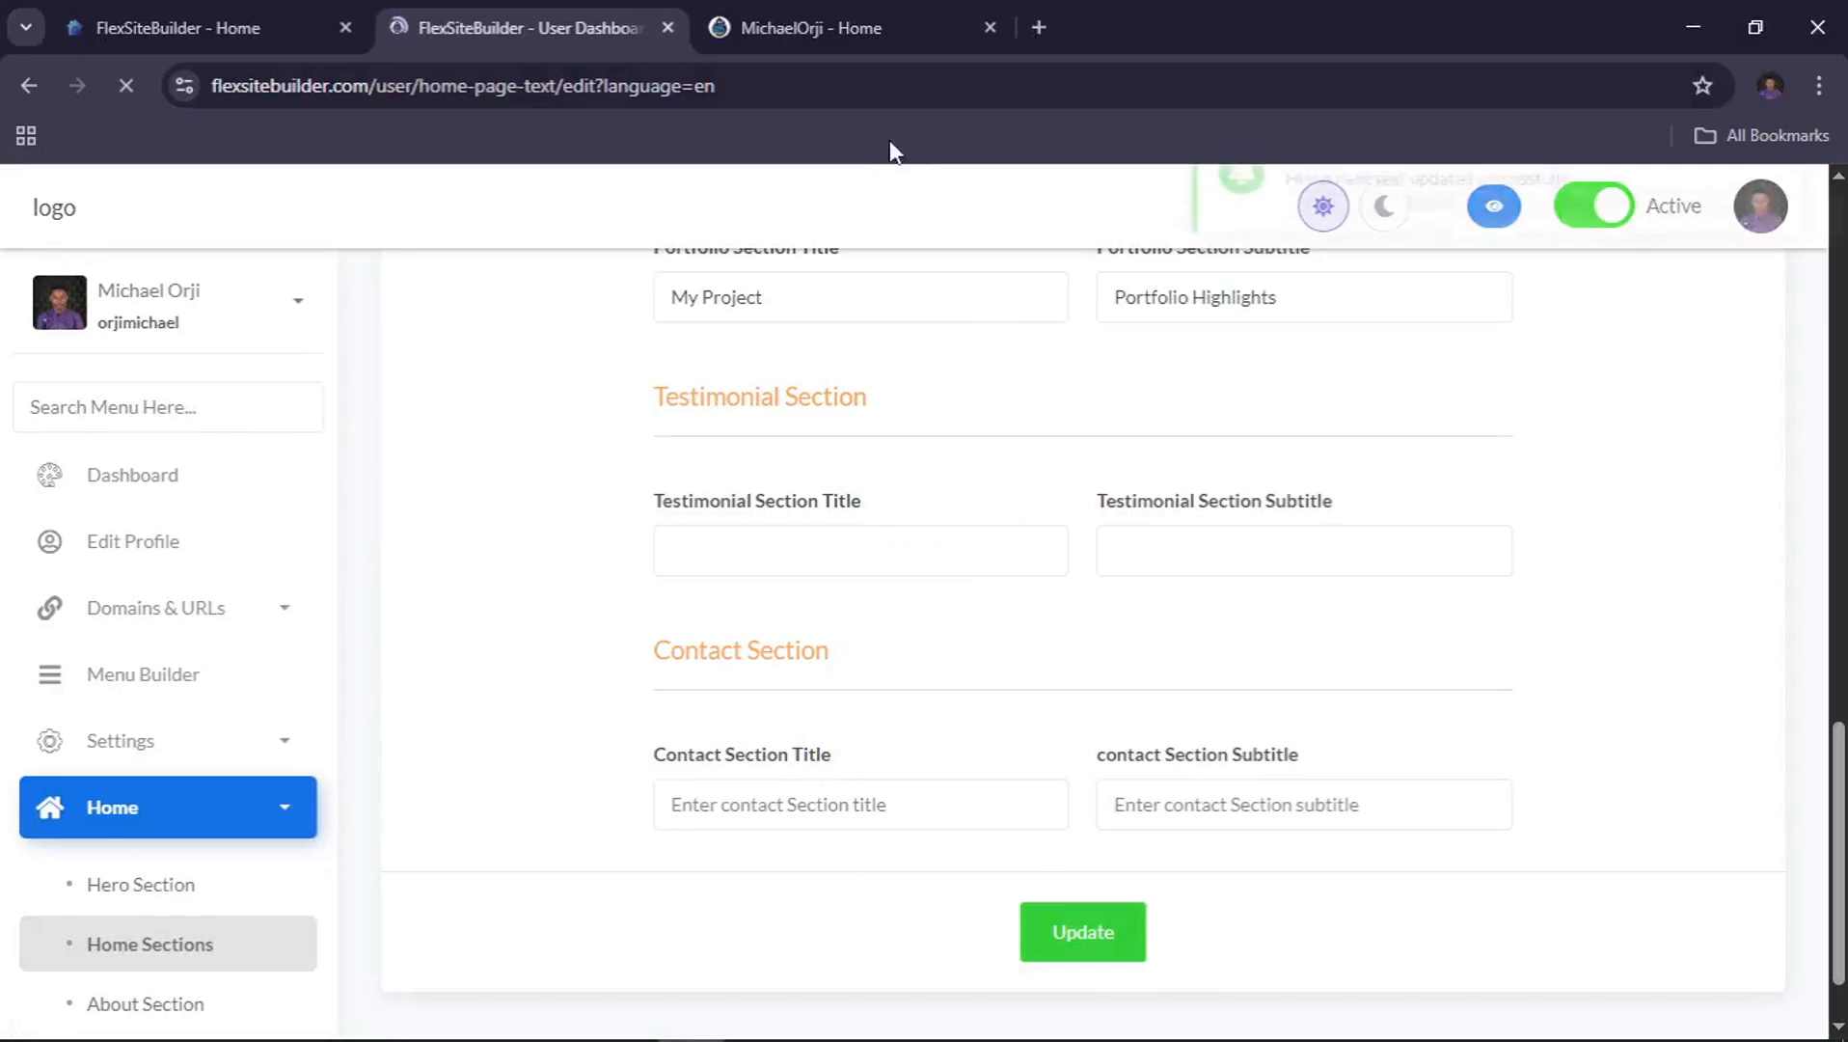
Refresh the live portfolio website and check the title and subtitle of its portfolio section
click(848, 28)
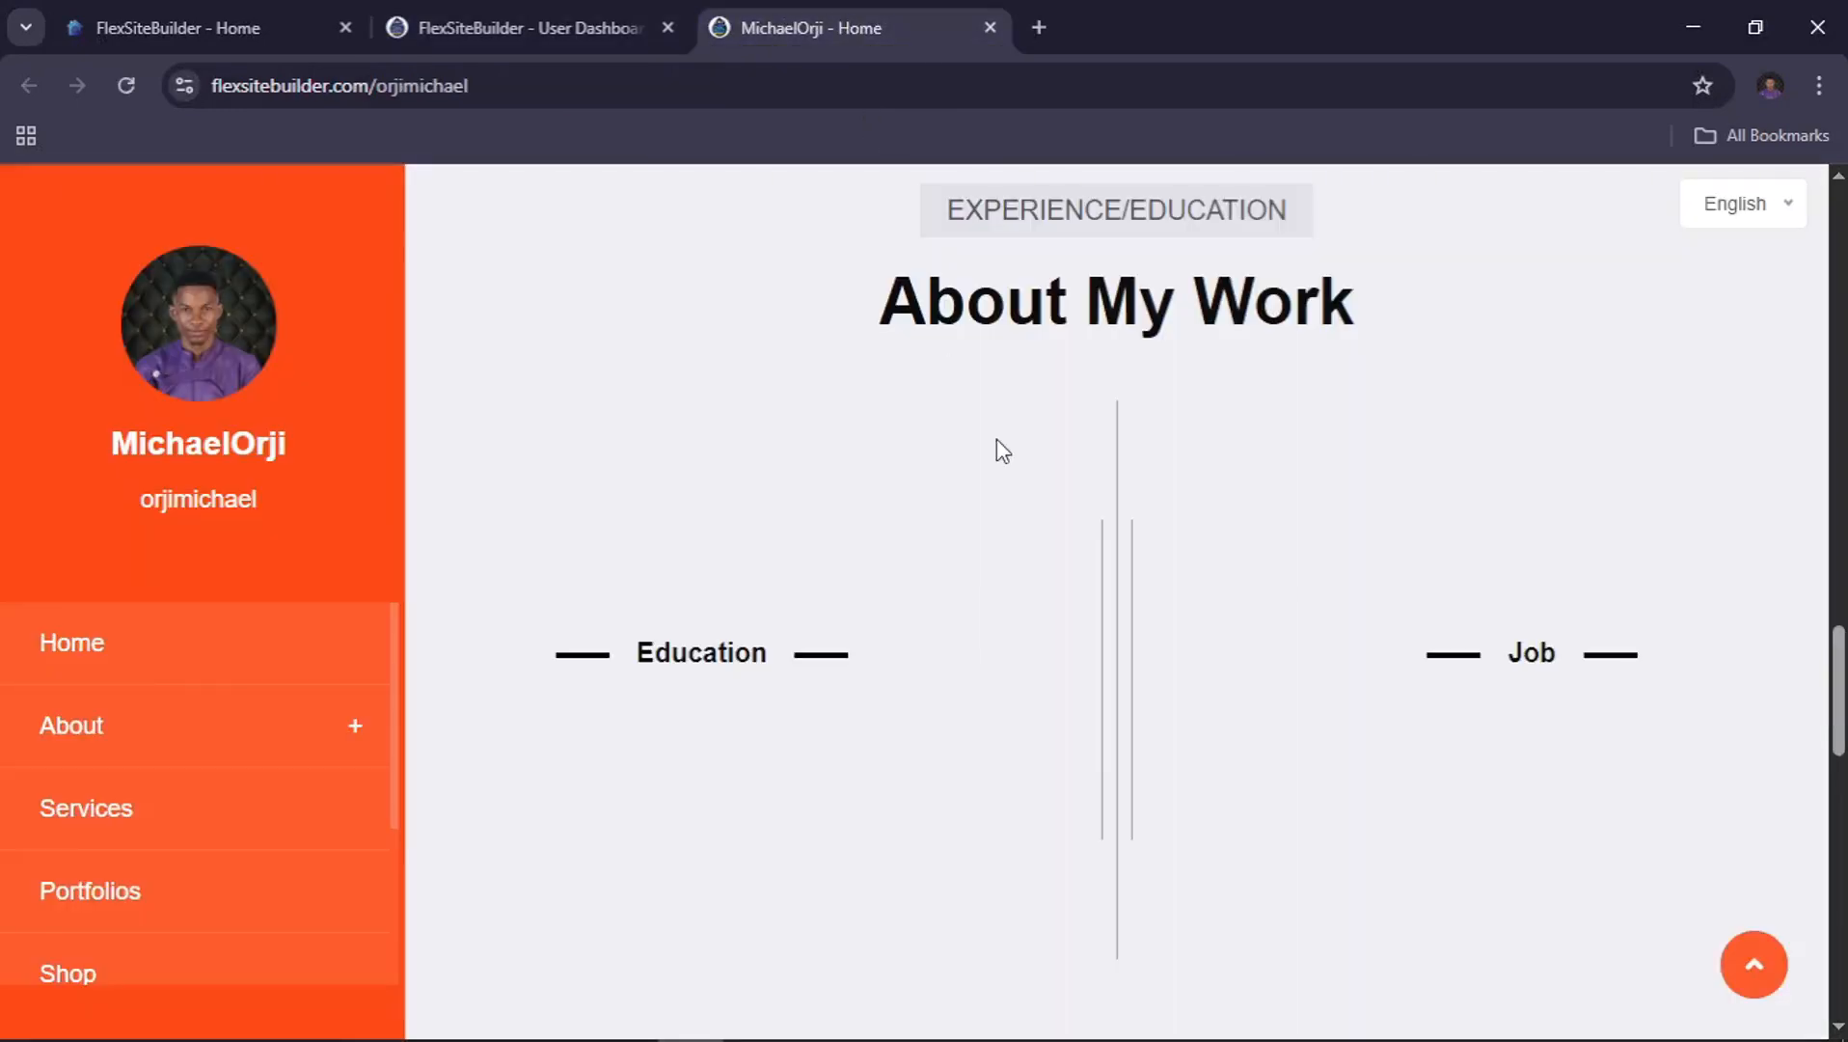
key(F5)
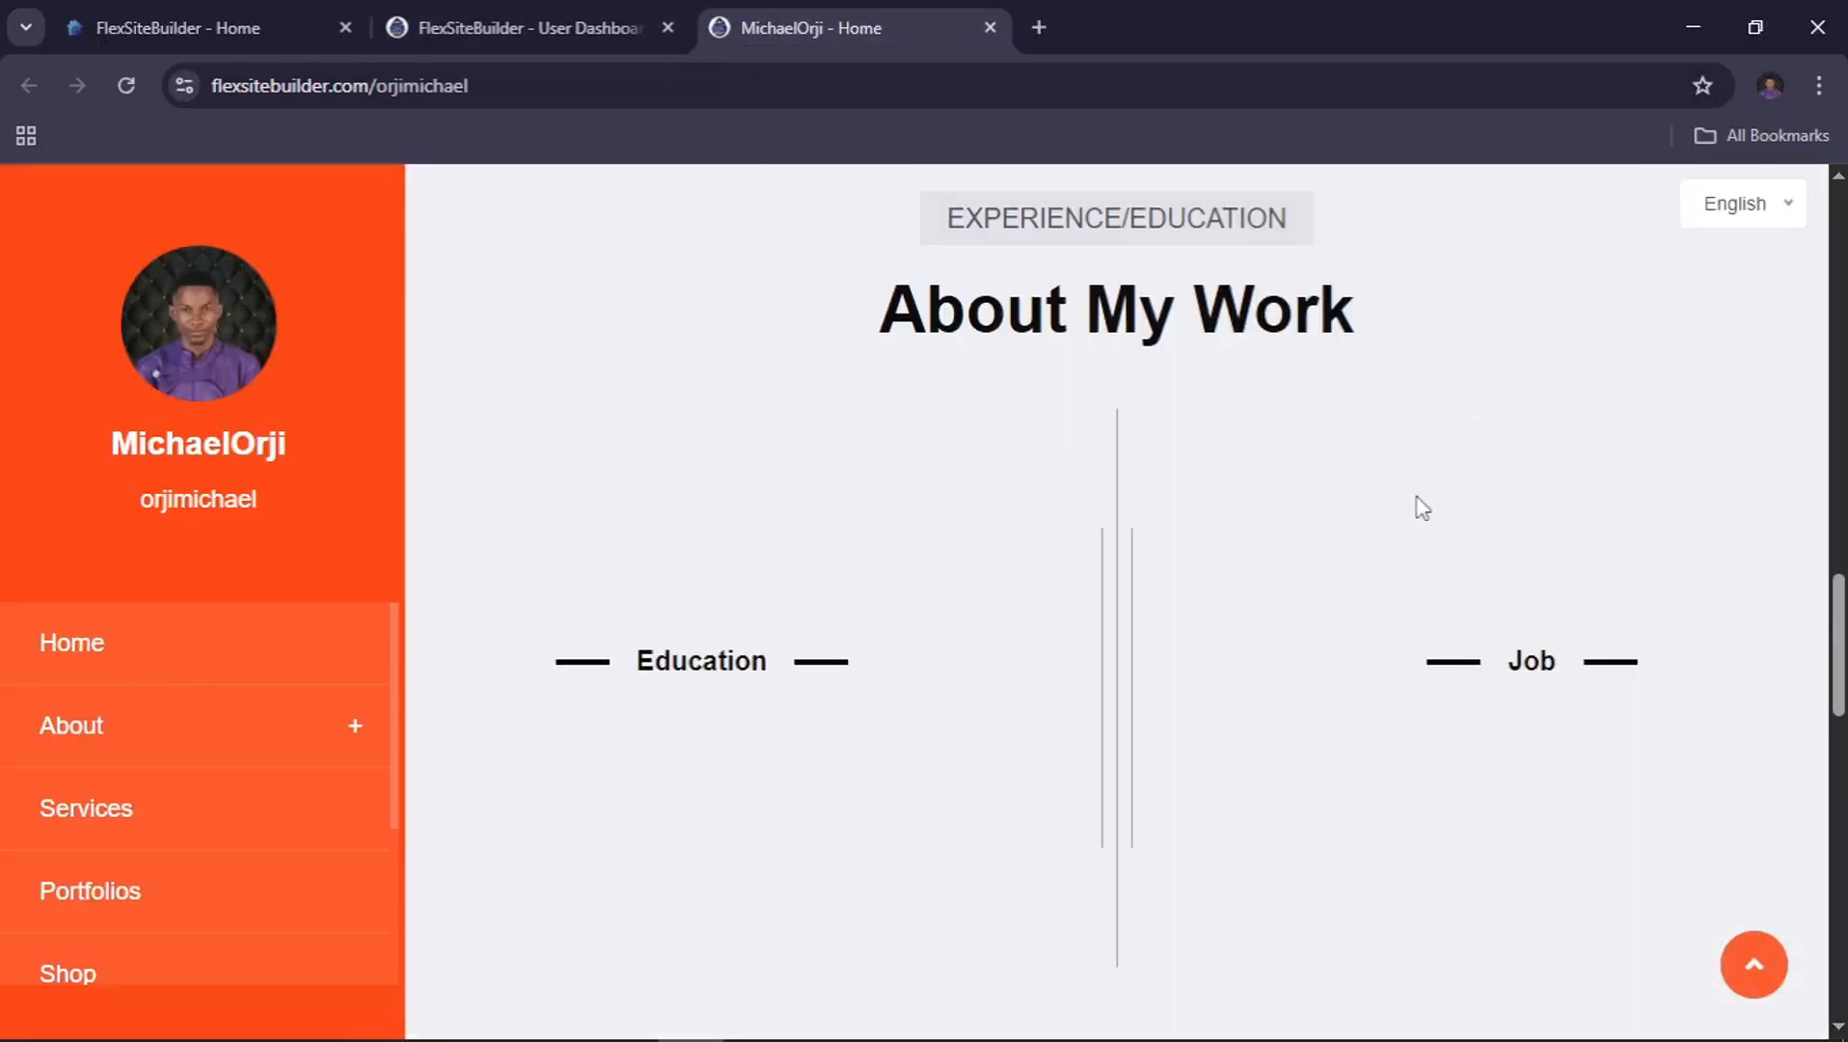
scroll(1419, 507, up, 8)
scroll(1419, 508, up, 9)
scroll(1421, 508, down, 20)
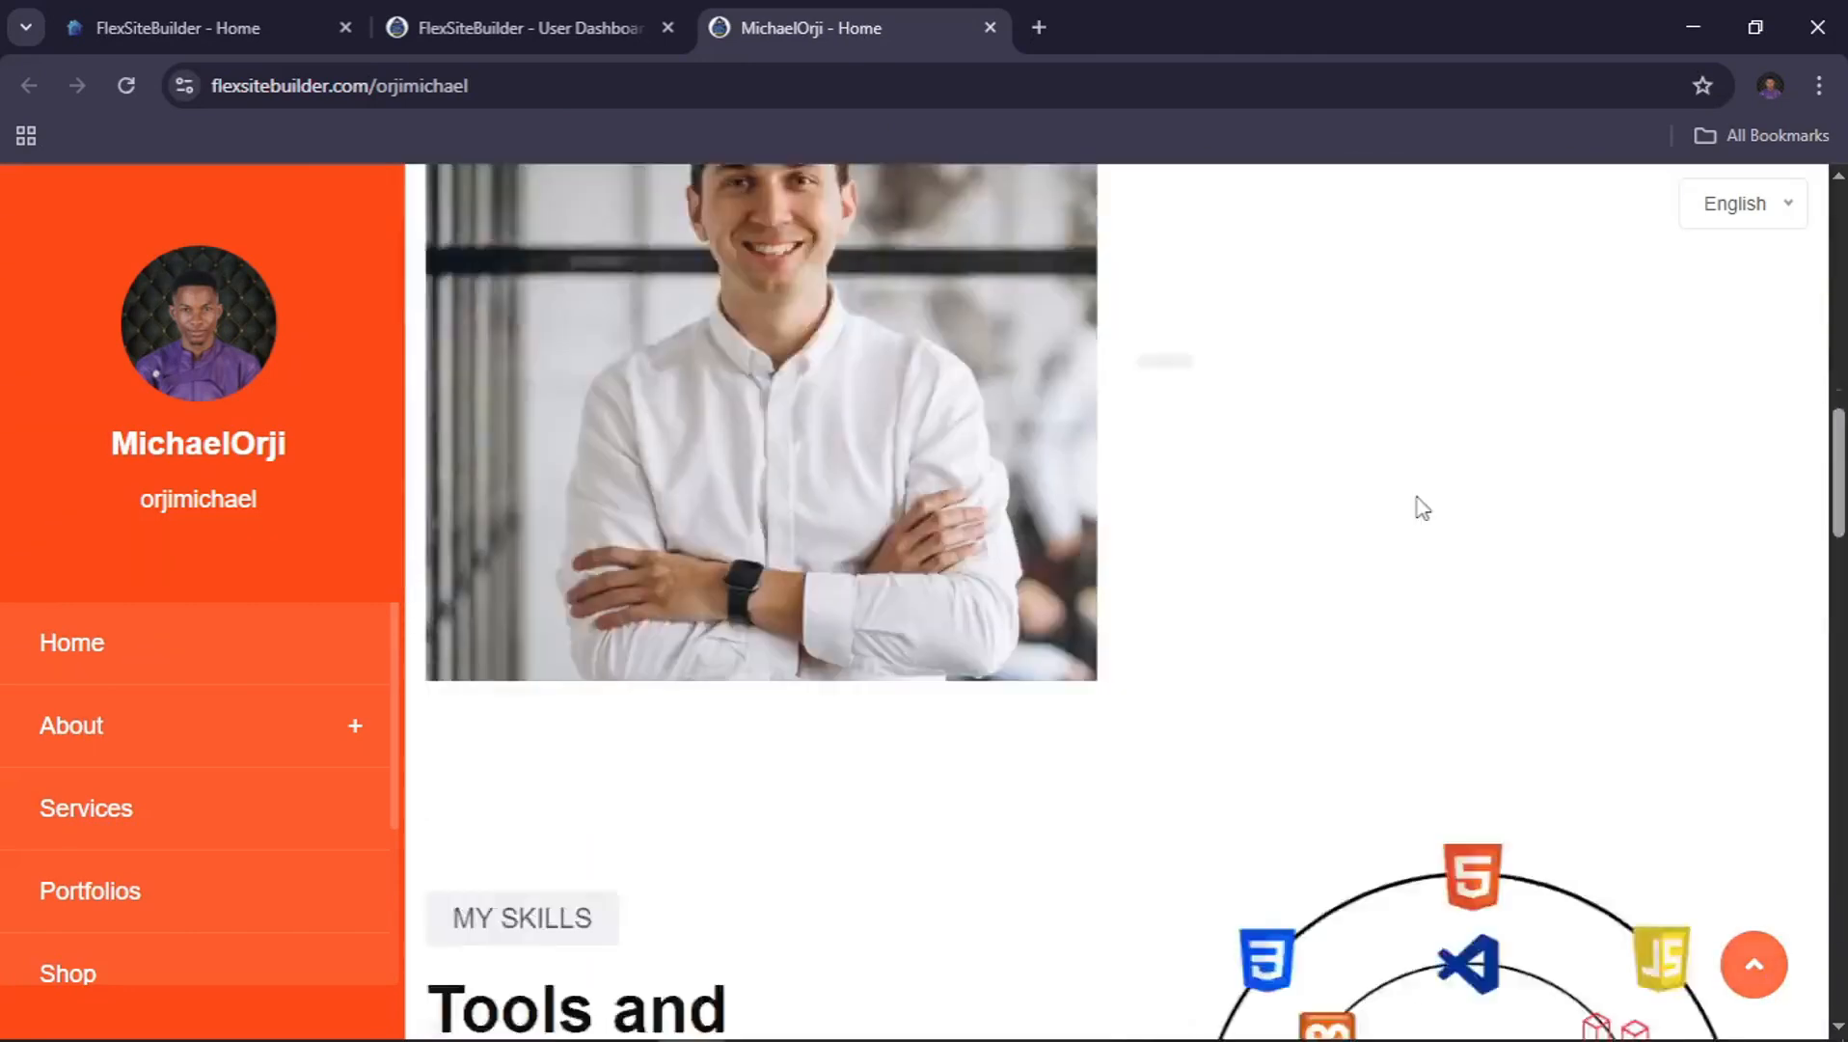
scroll(1418, 502, down, 2)
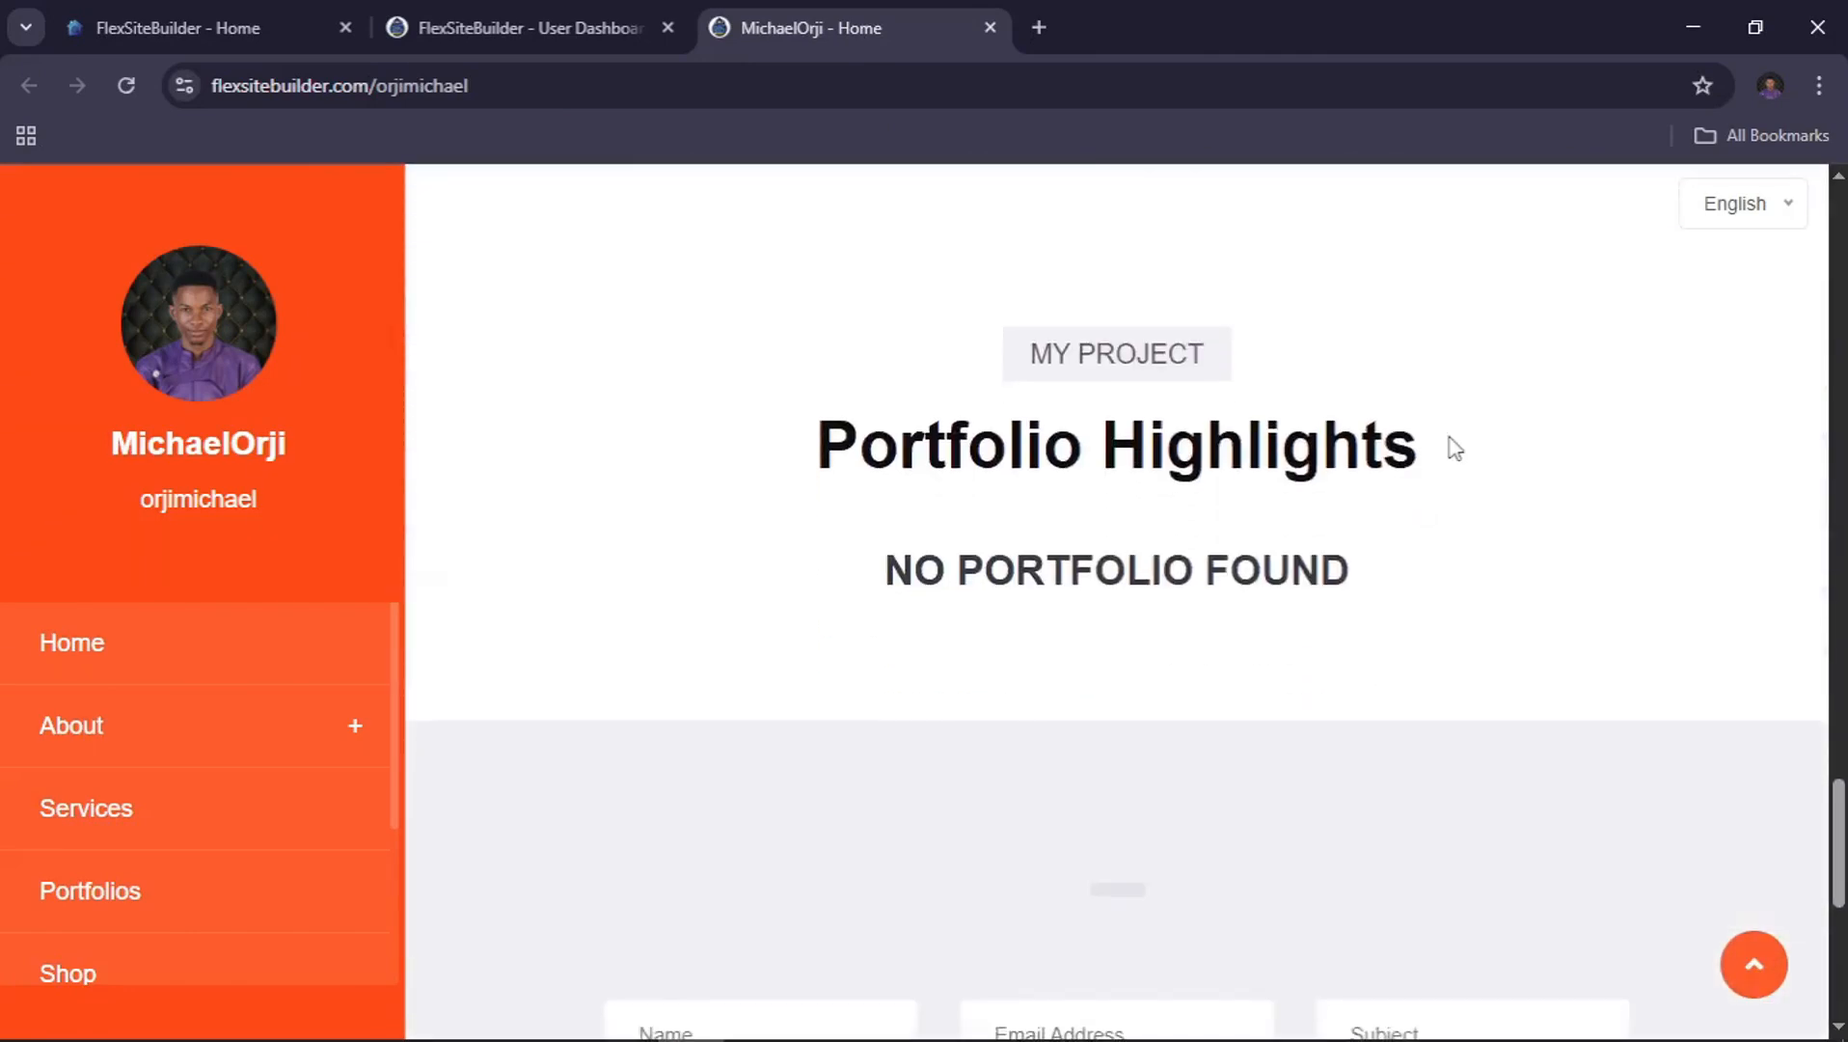
drag(1266, 363, 982, 297)
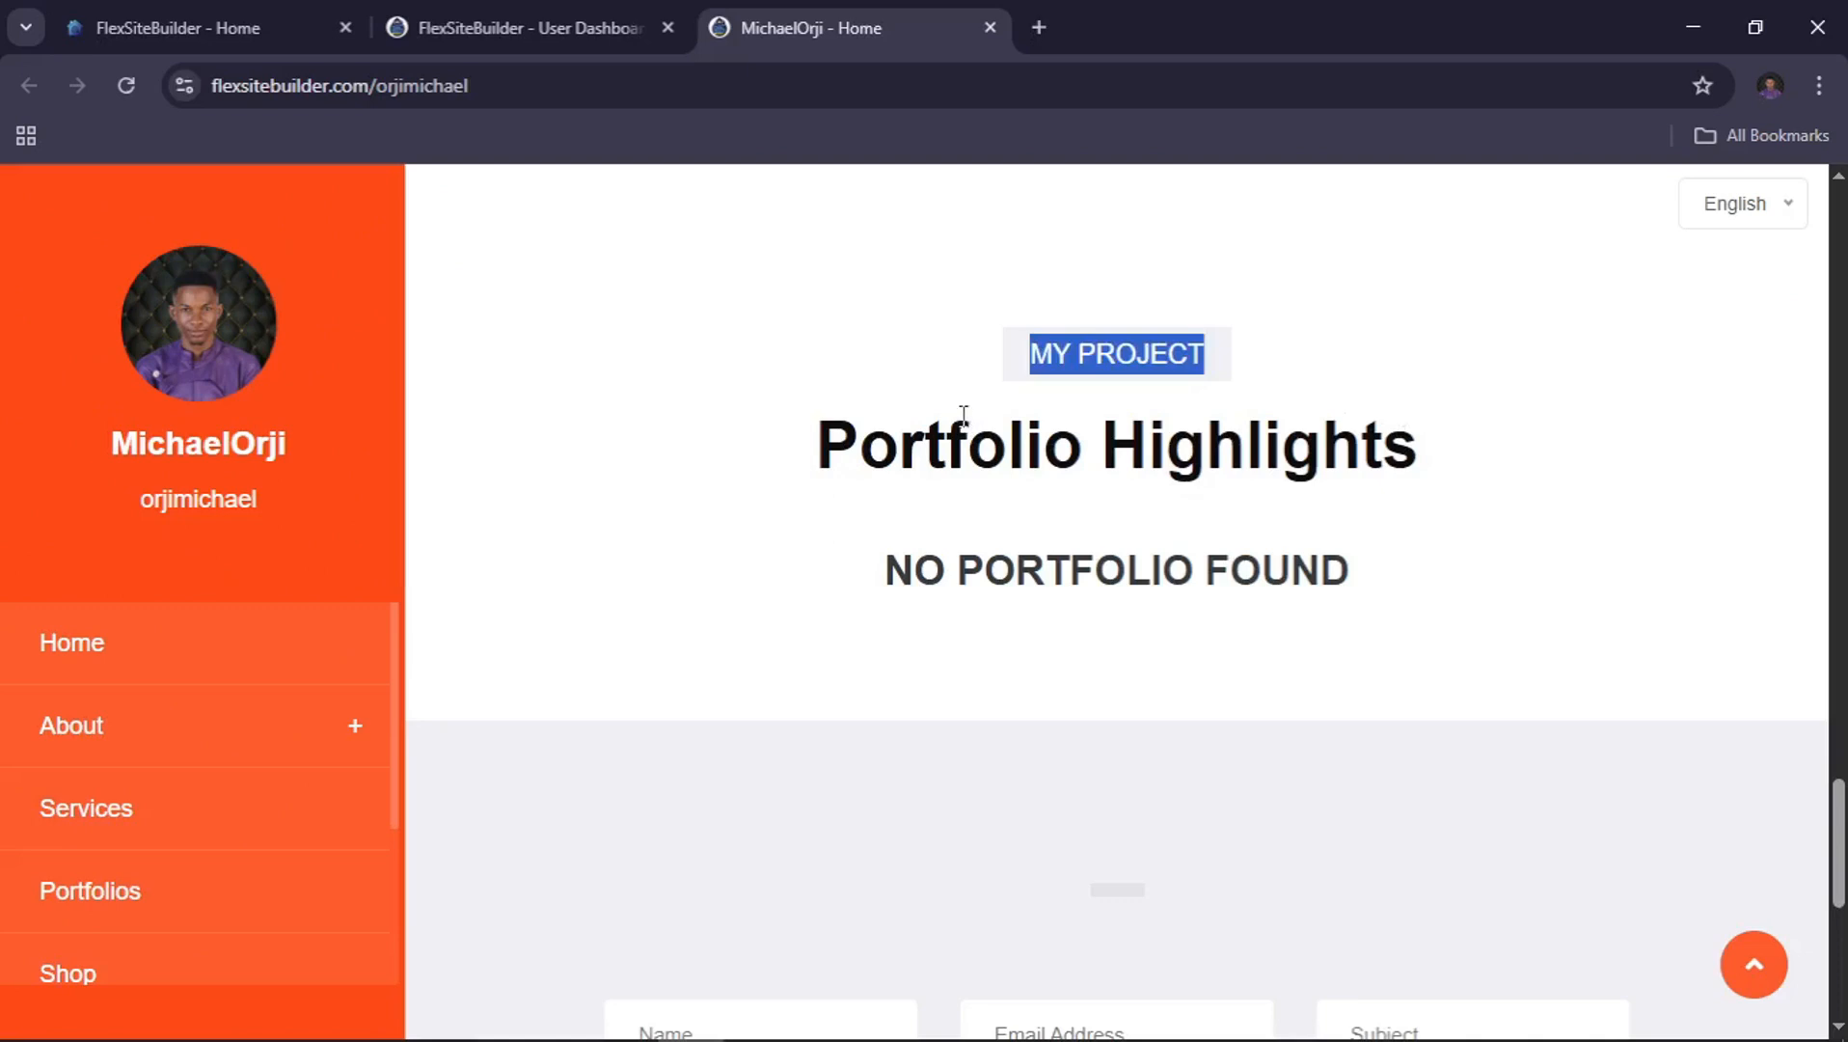
drag(1427, 451, 817, 448)
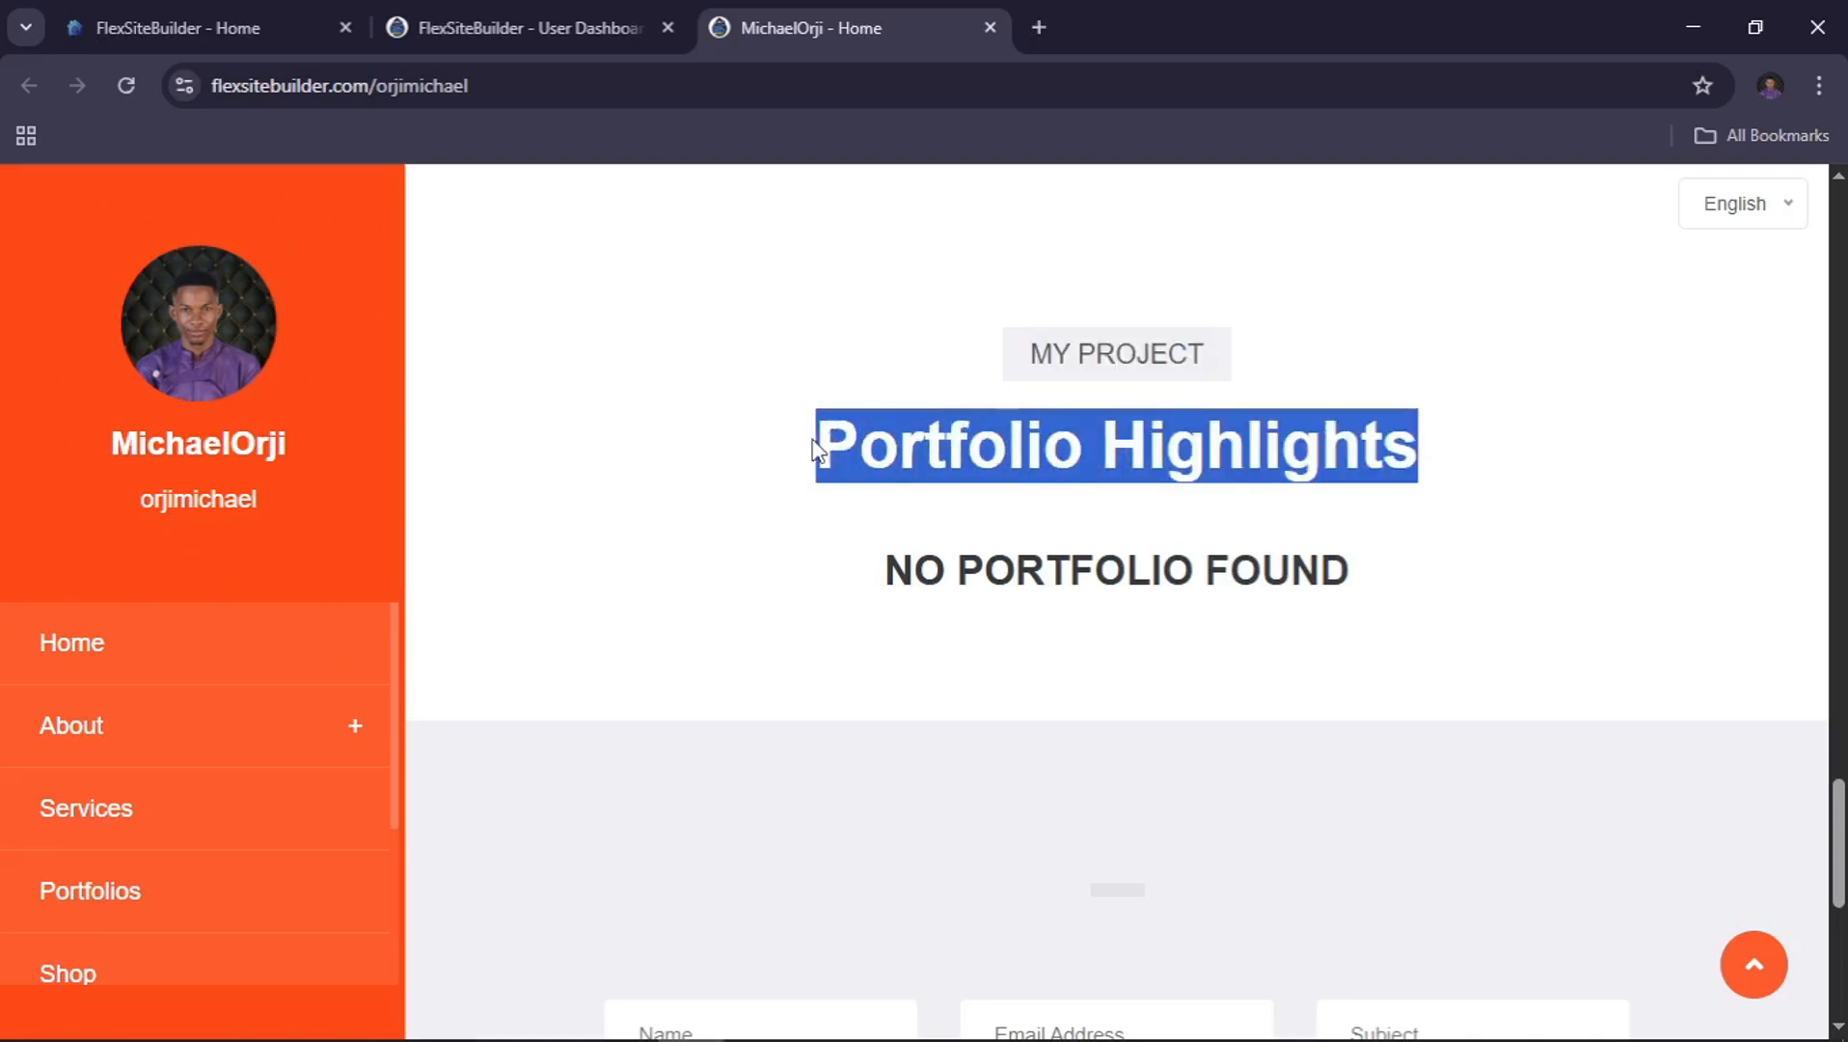
scroll(818, 448, down, 1)
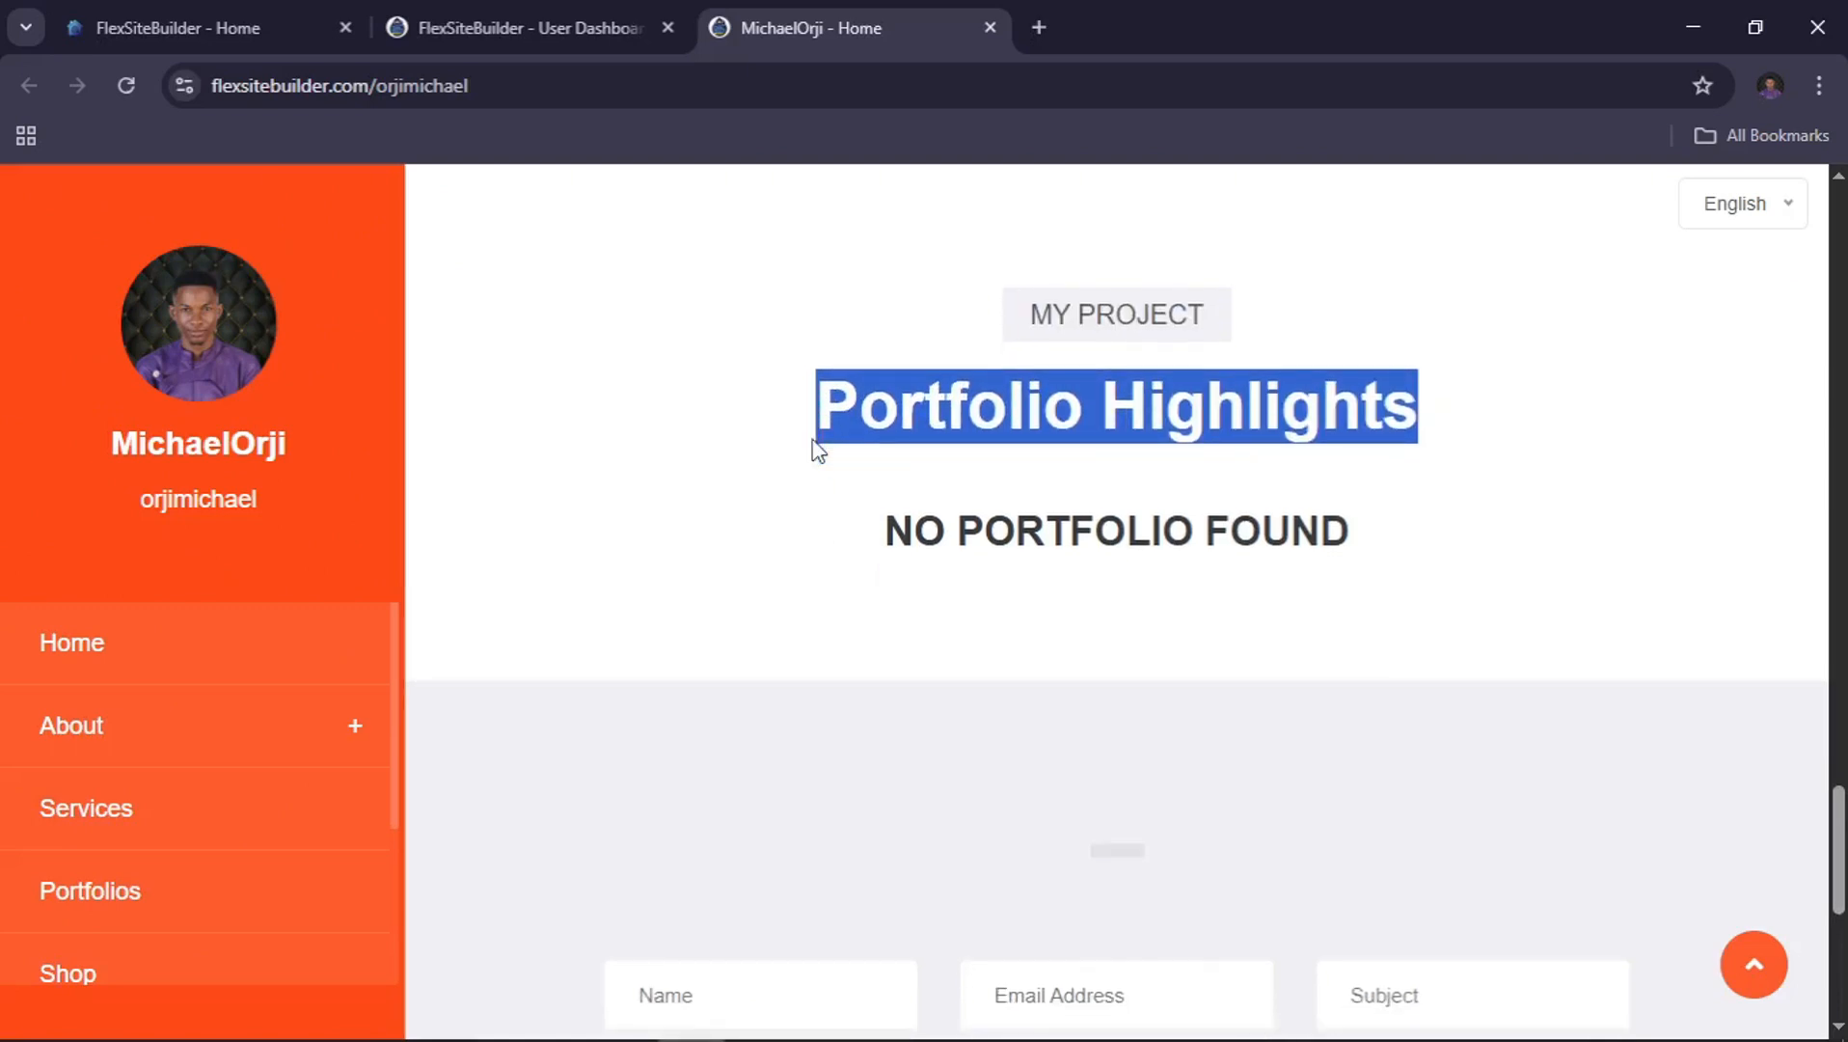
Close the live website tab and set the Testimonial Section Title to "Client Testimonials" in the Home Sections form
click(482, 13)
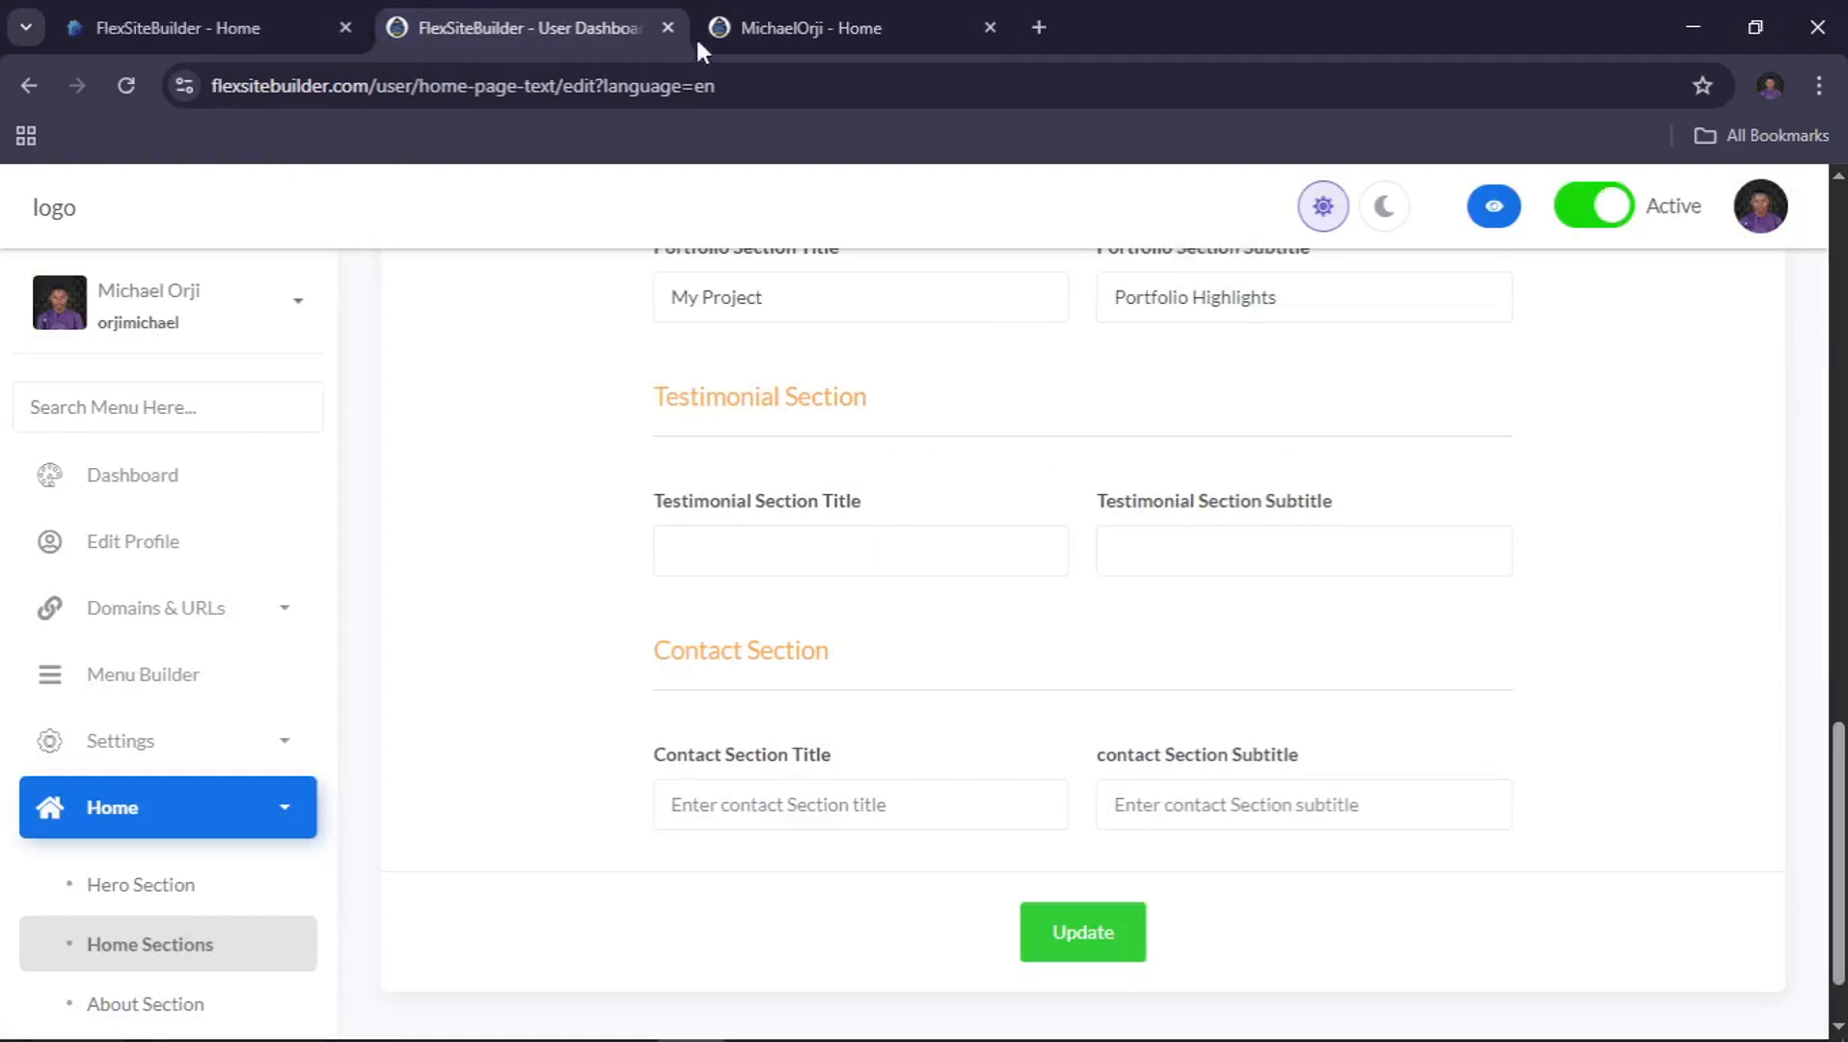
middle_click(695, 35)
scroll(1035, 623, down, 1)
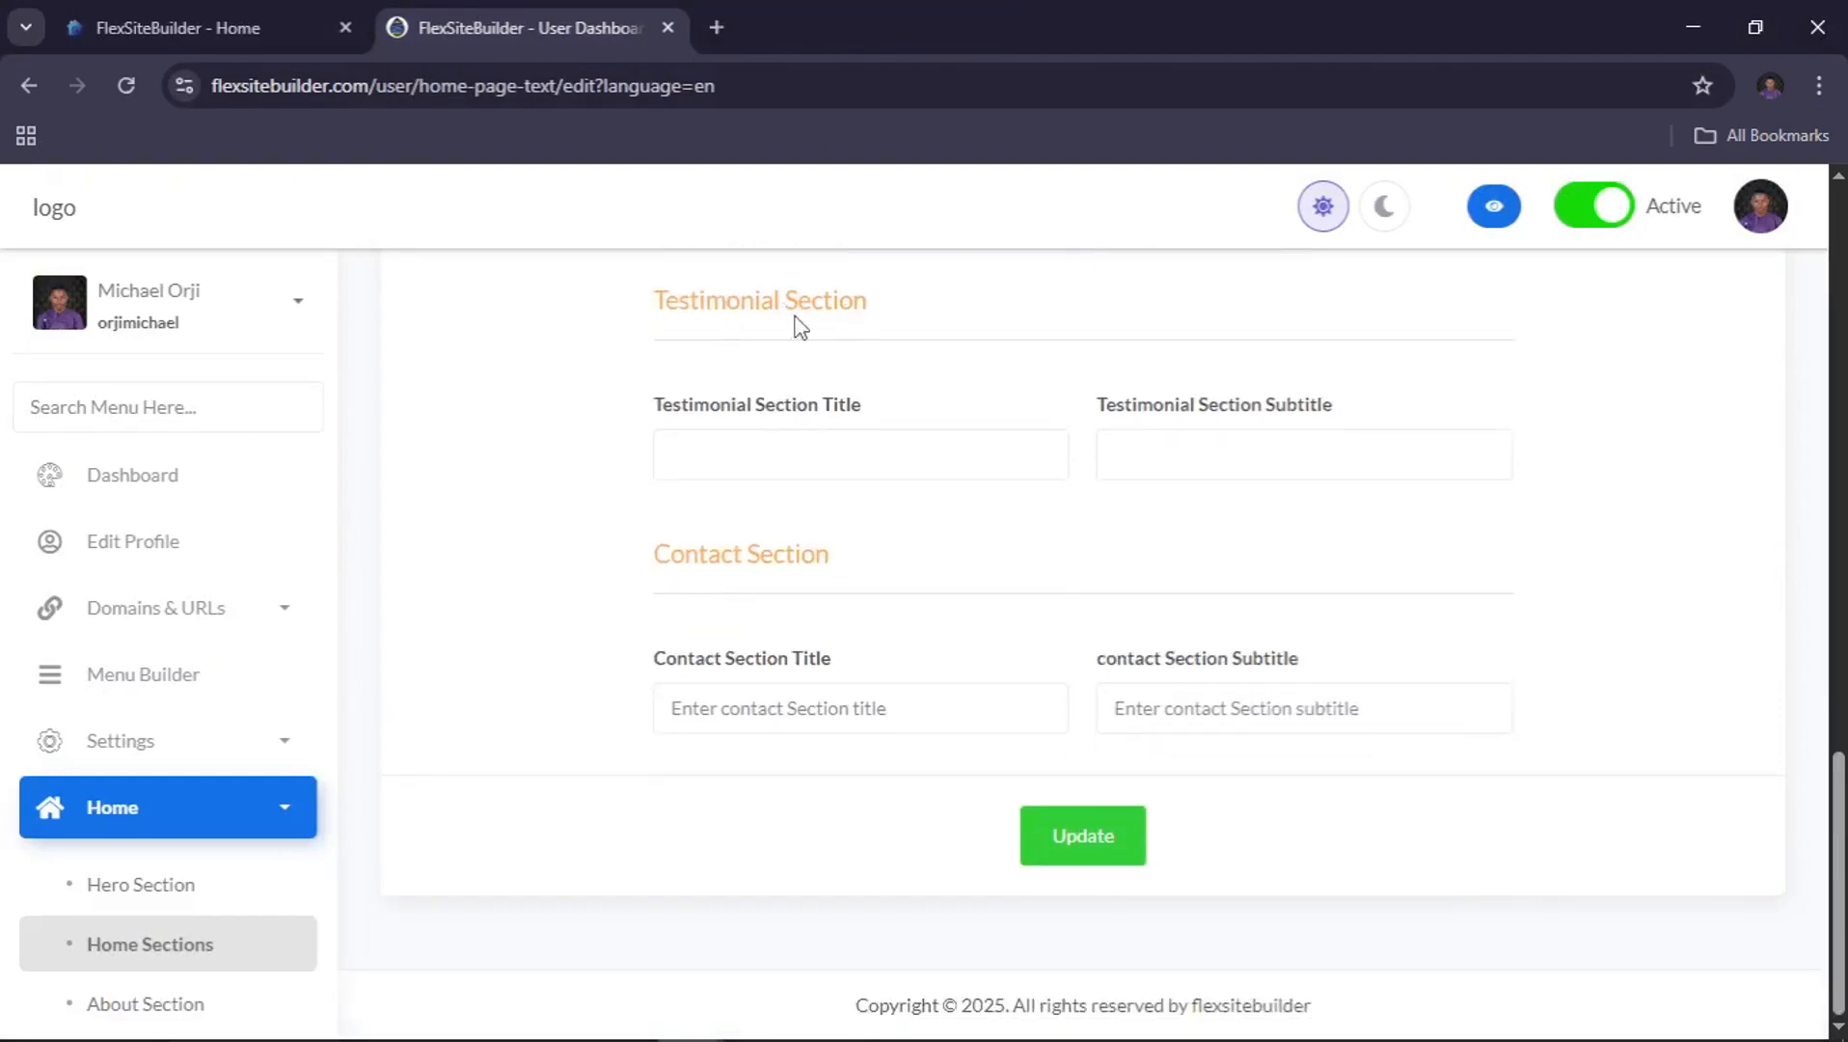
click(876, 466)
text(Cli)
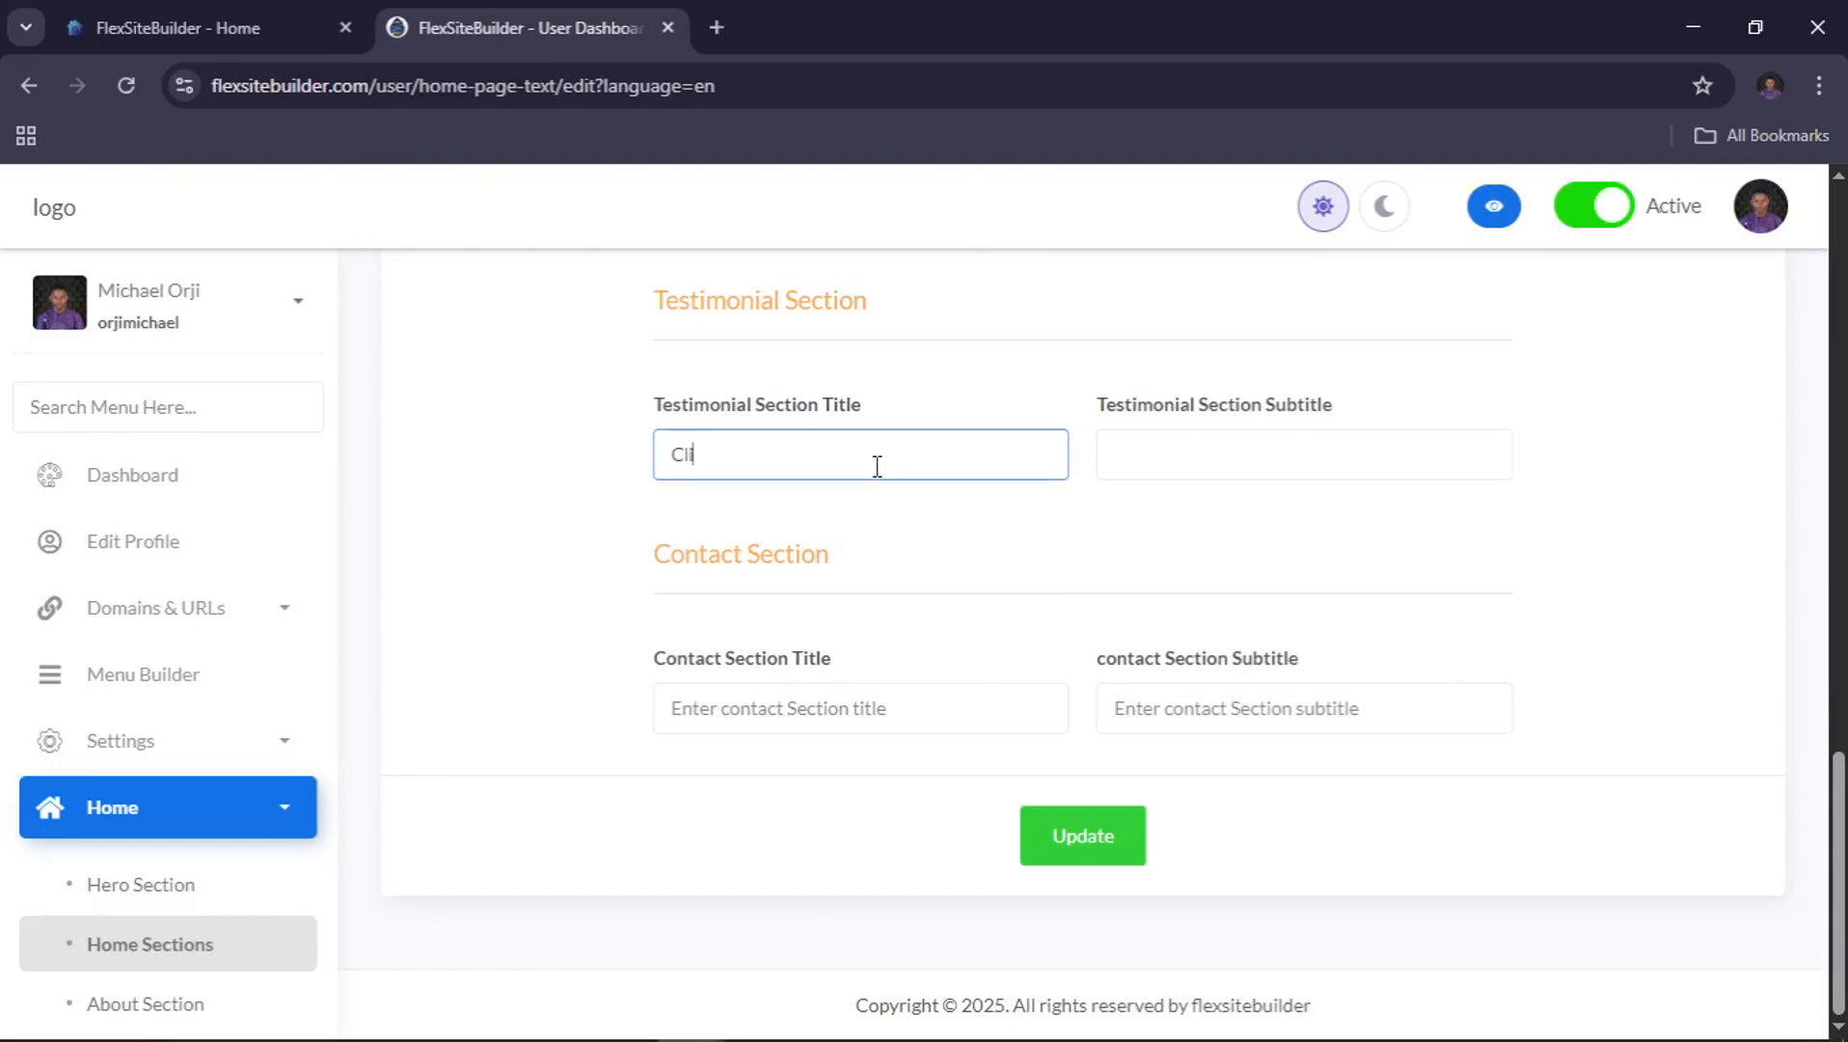
text(ent Testimonials)
Set the Testimonial Section Subtitle to "What Clients Say" and save the update
click(1201, 452)
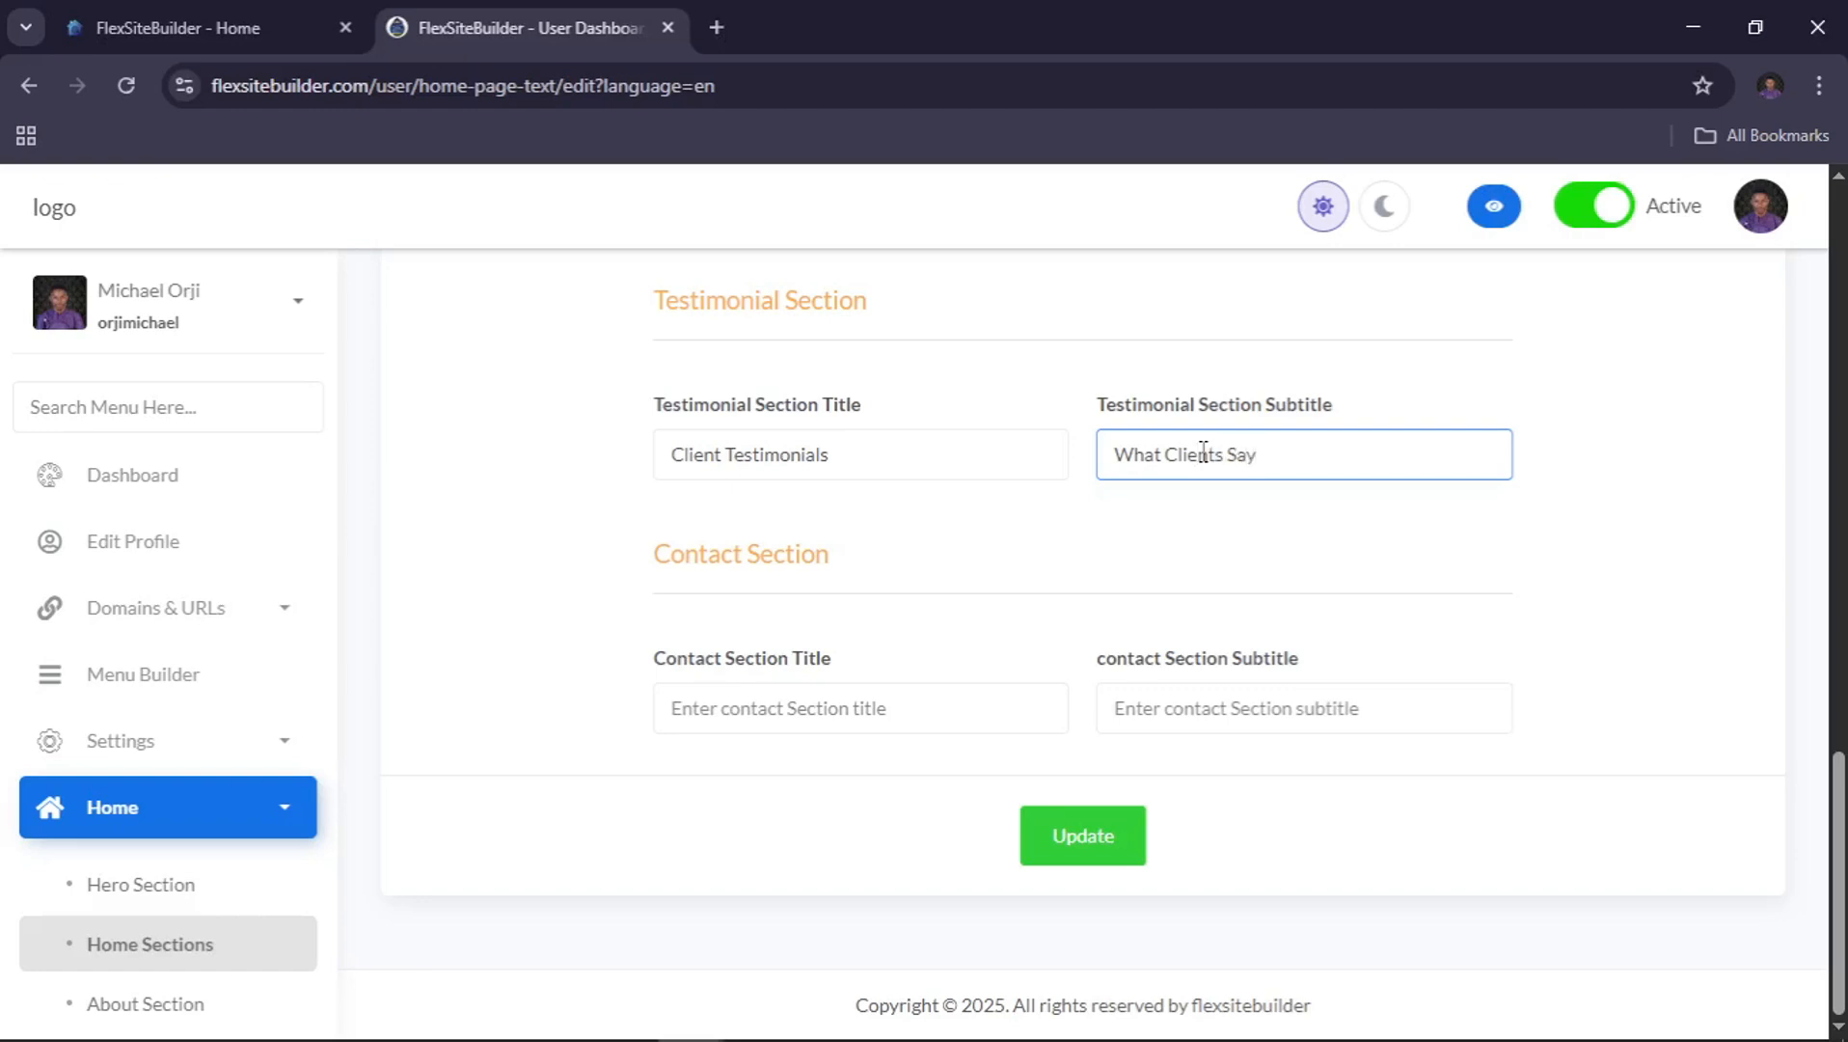
click(1099, 853)
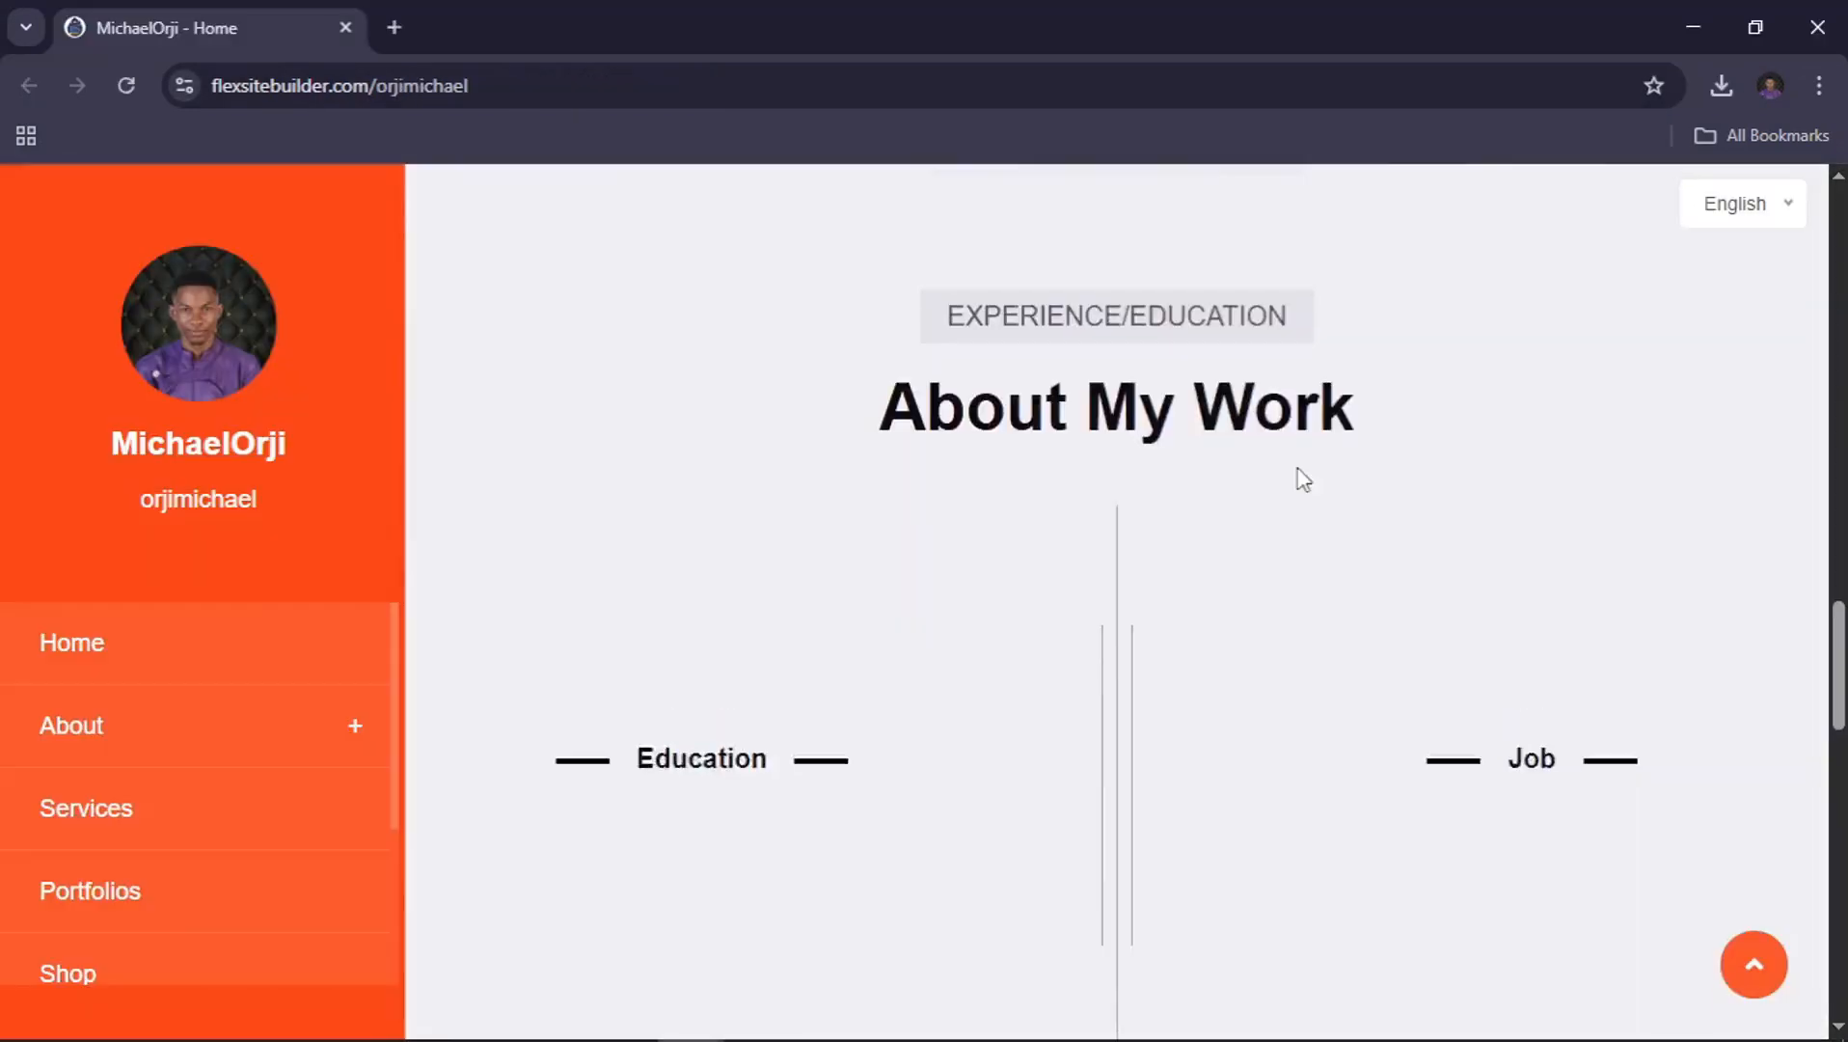
Look through the live portfolio website for the testimonial section and review the Testimonial Section fields in the Home Sections form
scroll(1303, 480, up, 10)
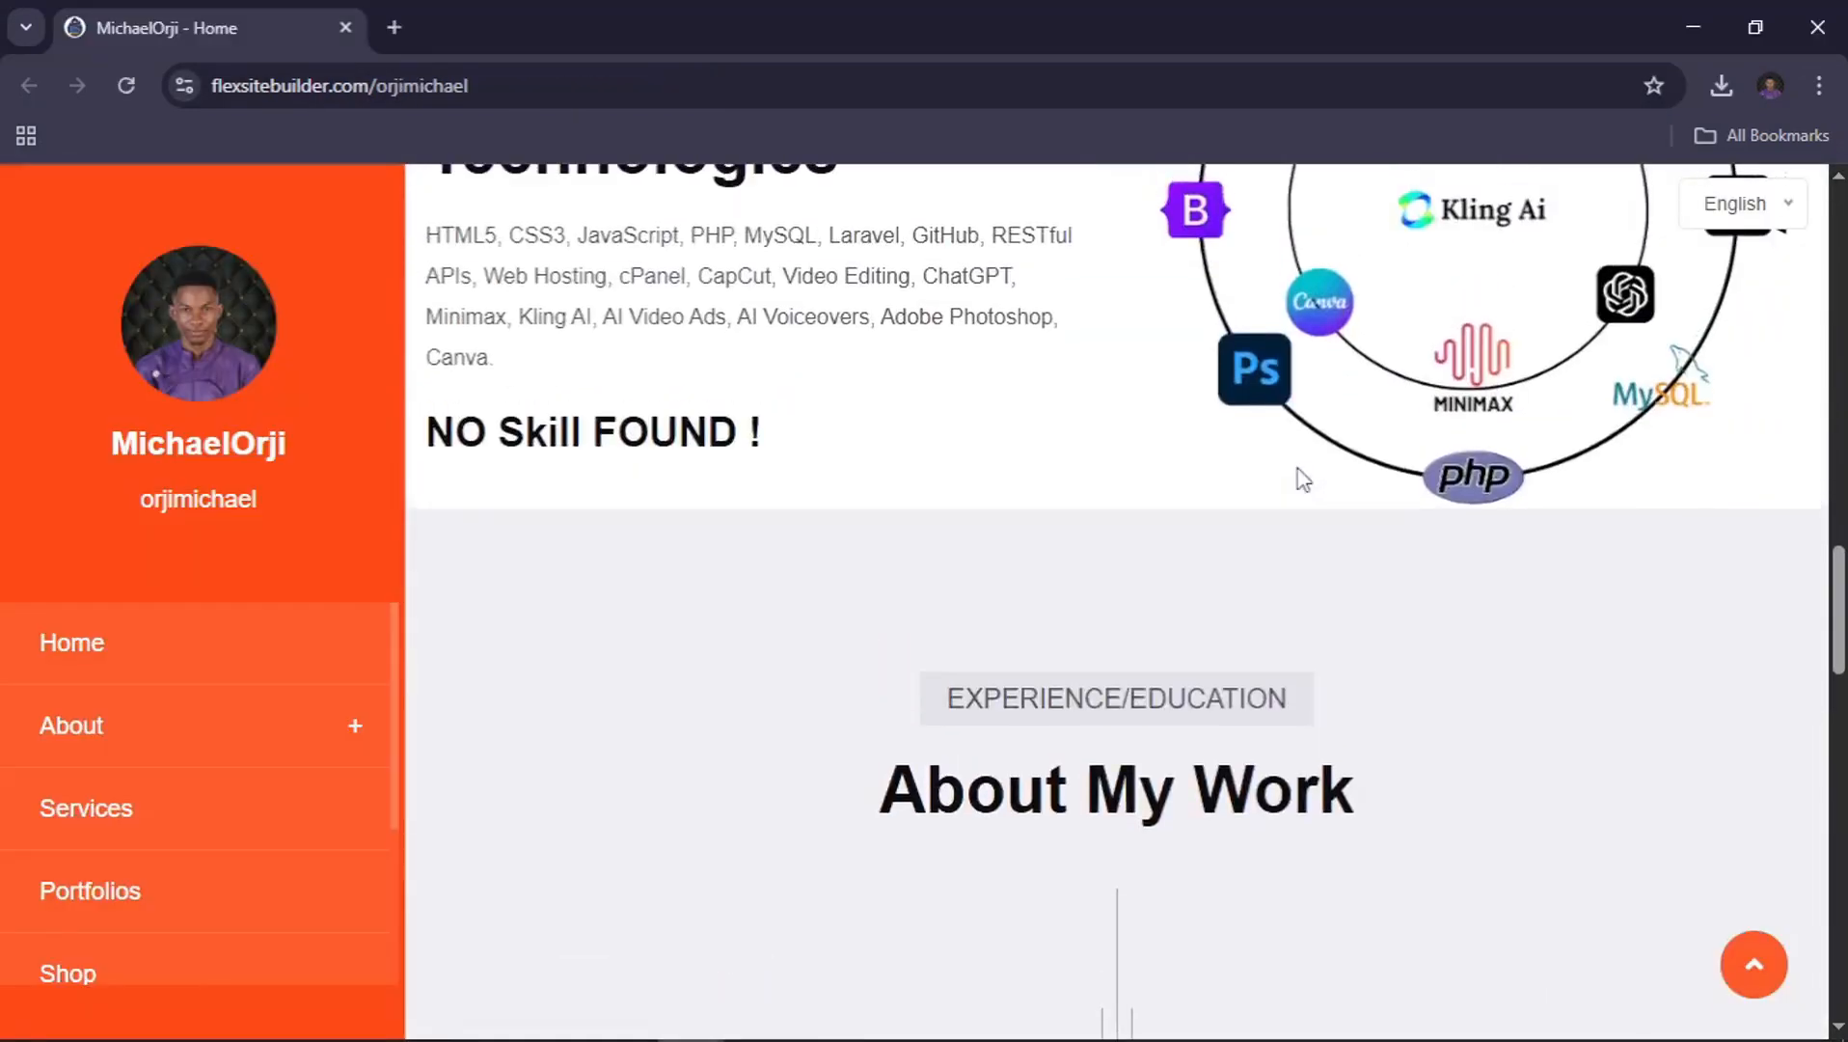
scroll(1303, 479, up, 5)
scroll(1303, 480, down, 15)
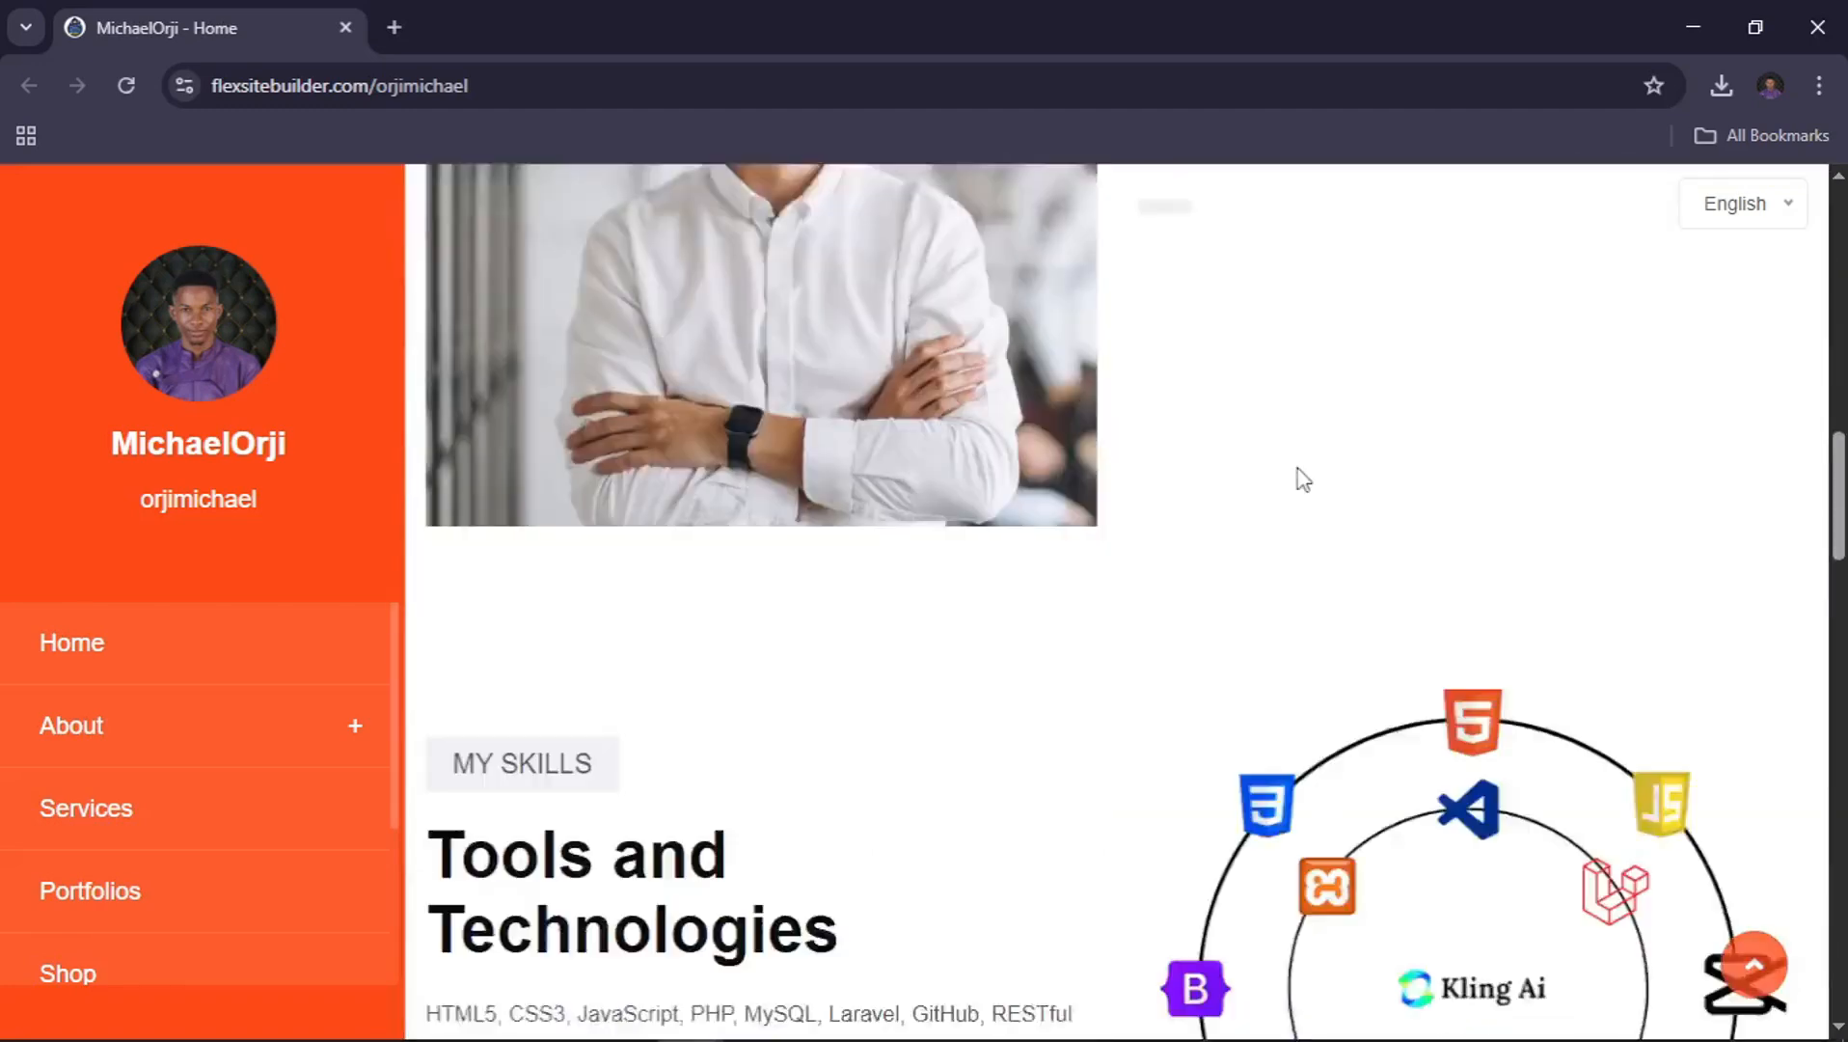
scroll(1302, 477, down, 15)
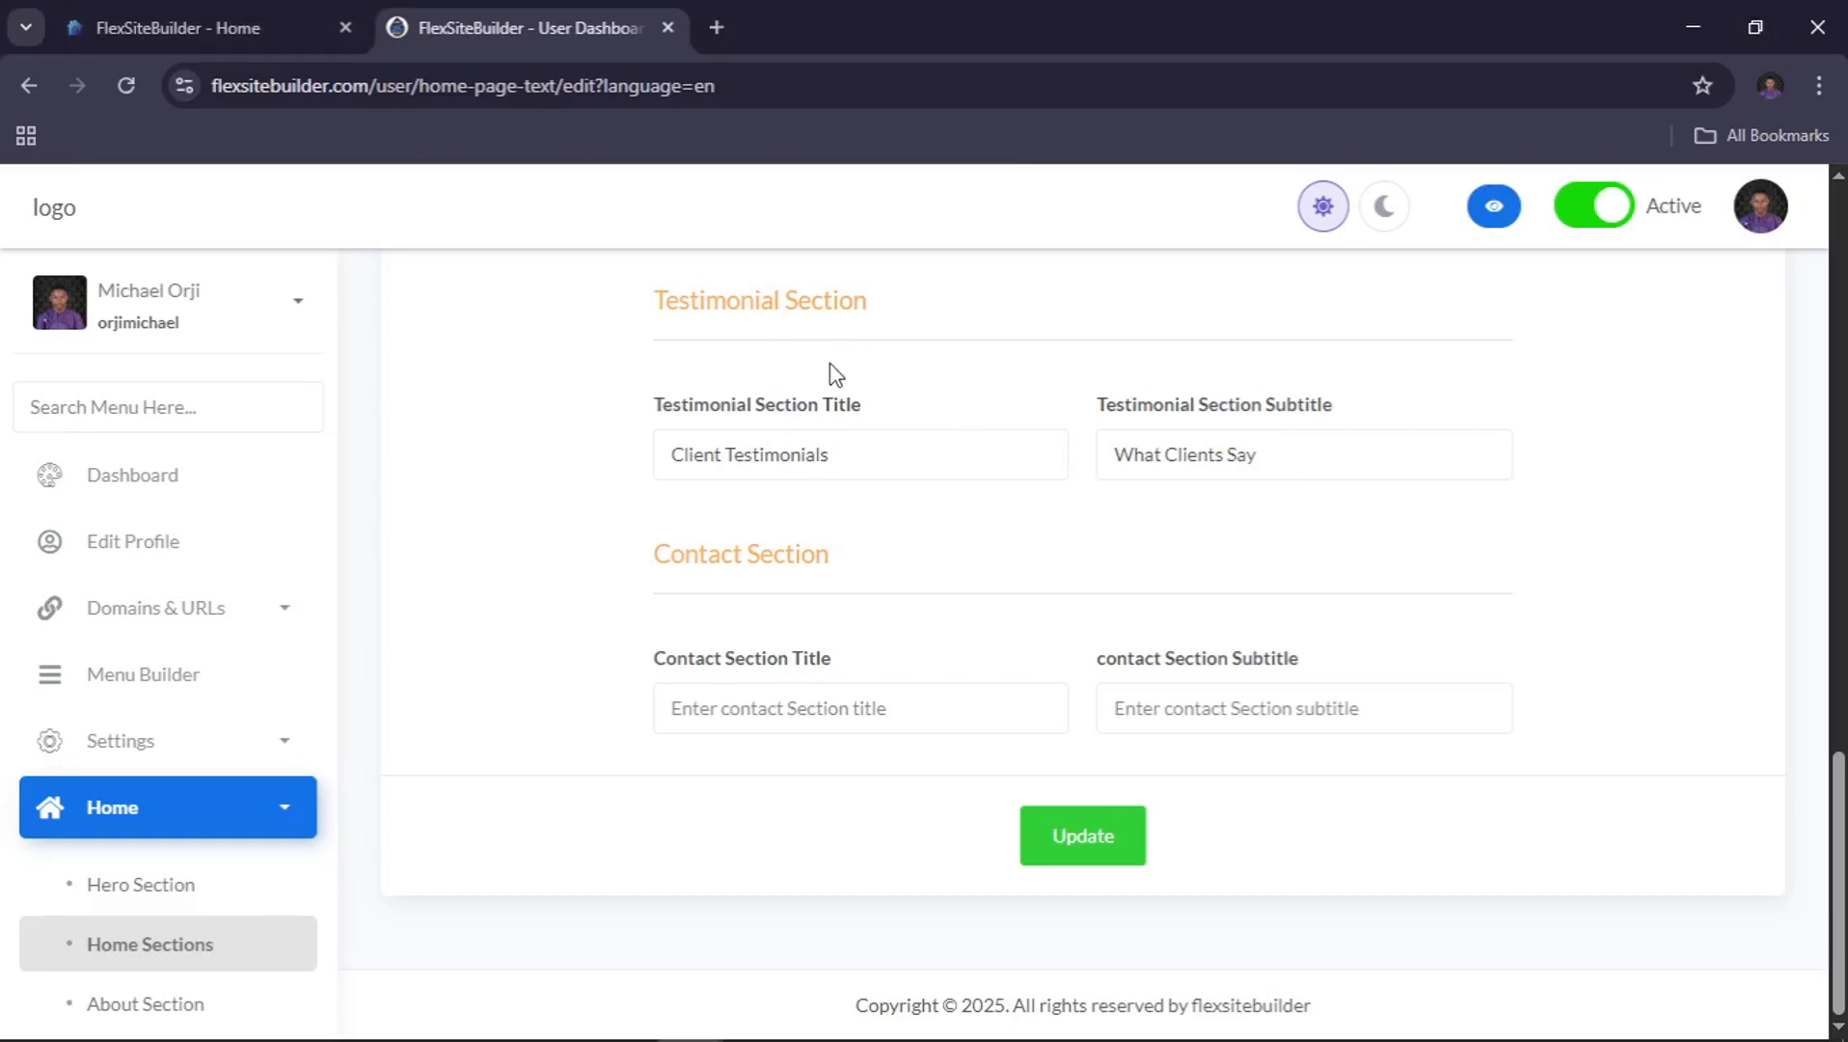
drag(627, 306, 1381, 417)
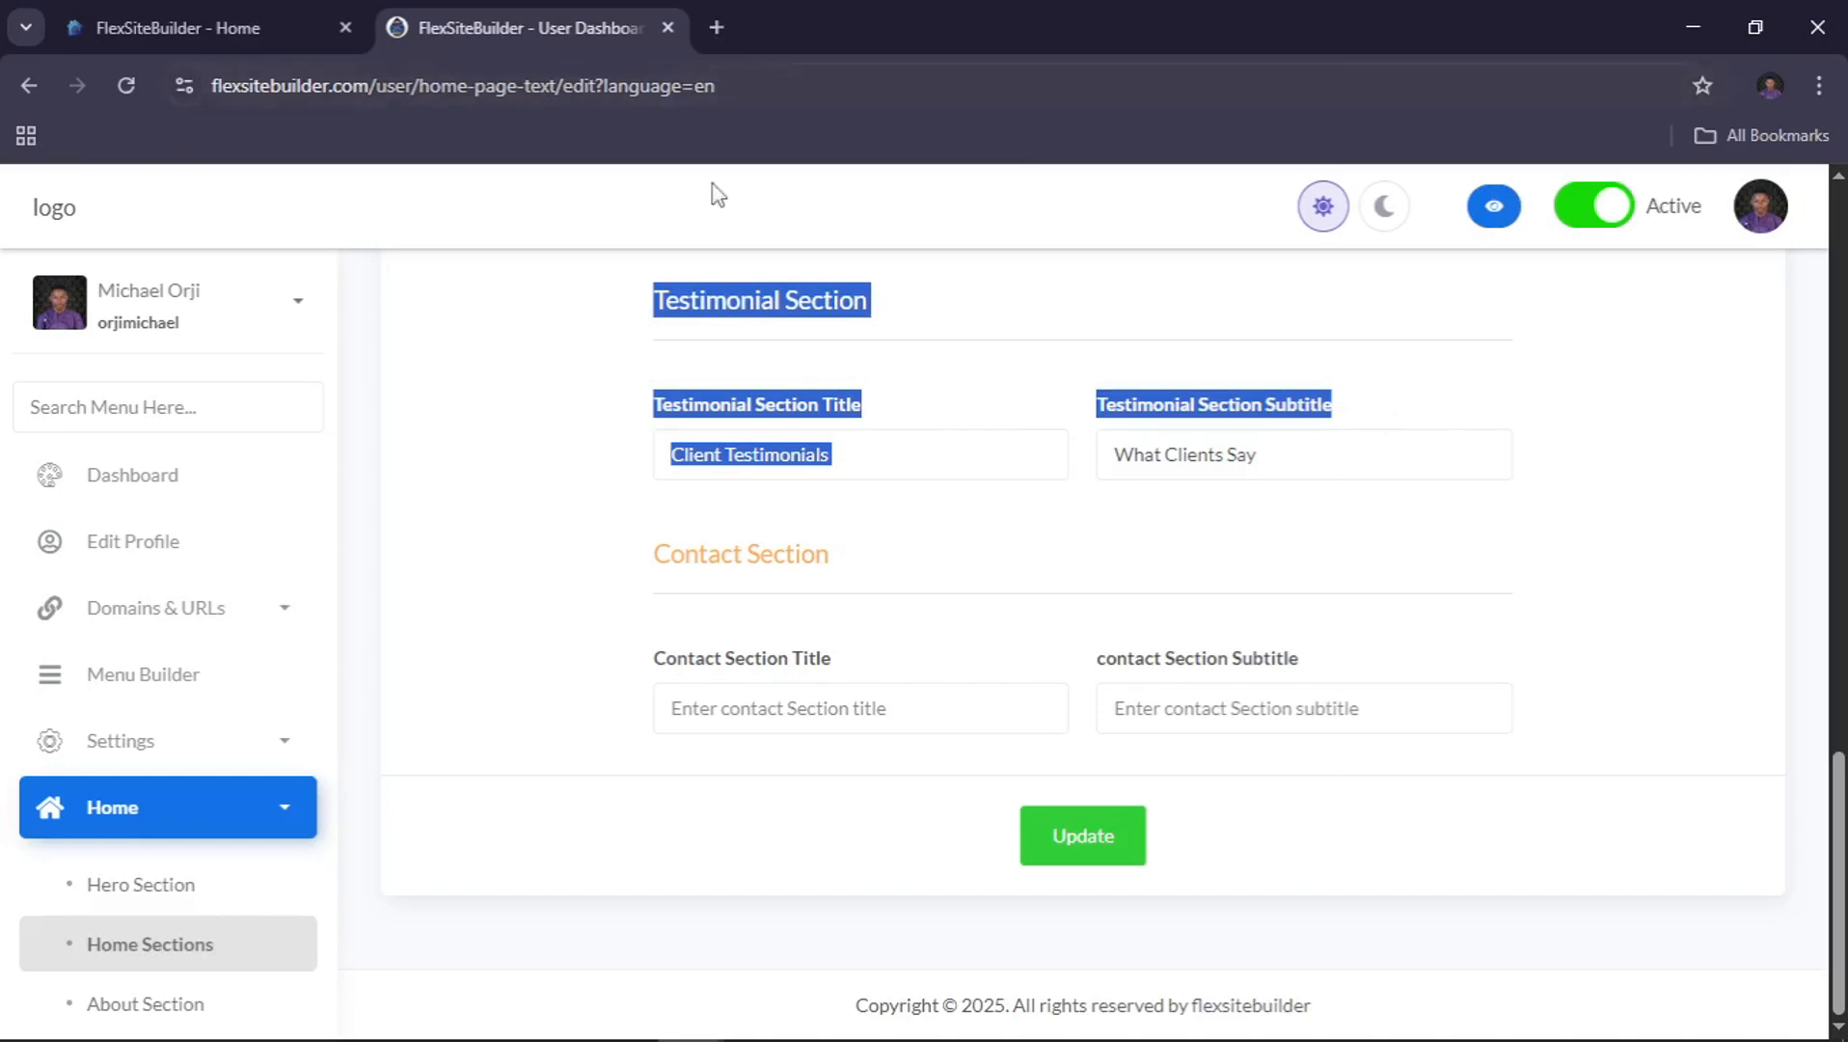
drag(657, 313, 1501, 530)
On the FlexSiteBuilder home page, expand the Free and Starter pricing plans and compare which features each includes
click(204, 20)
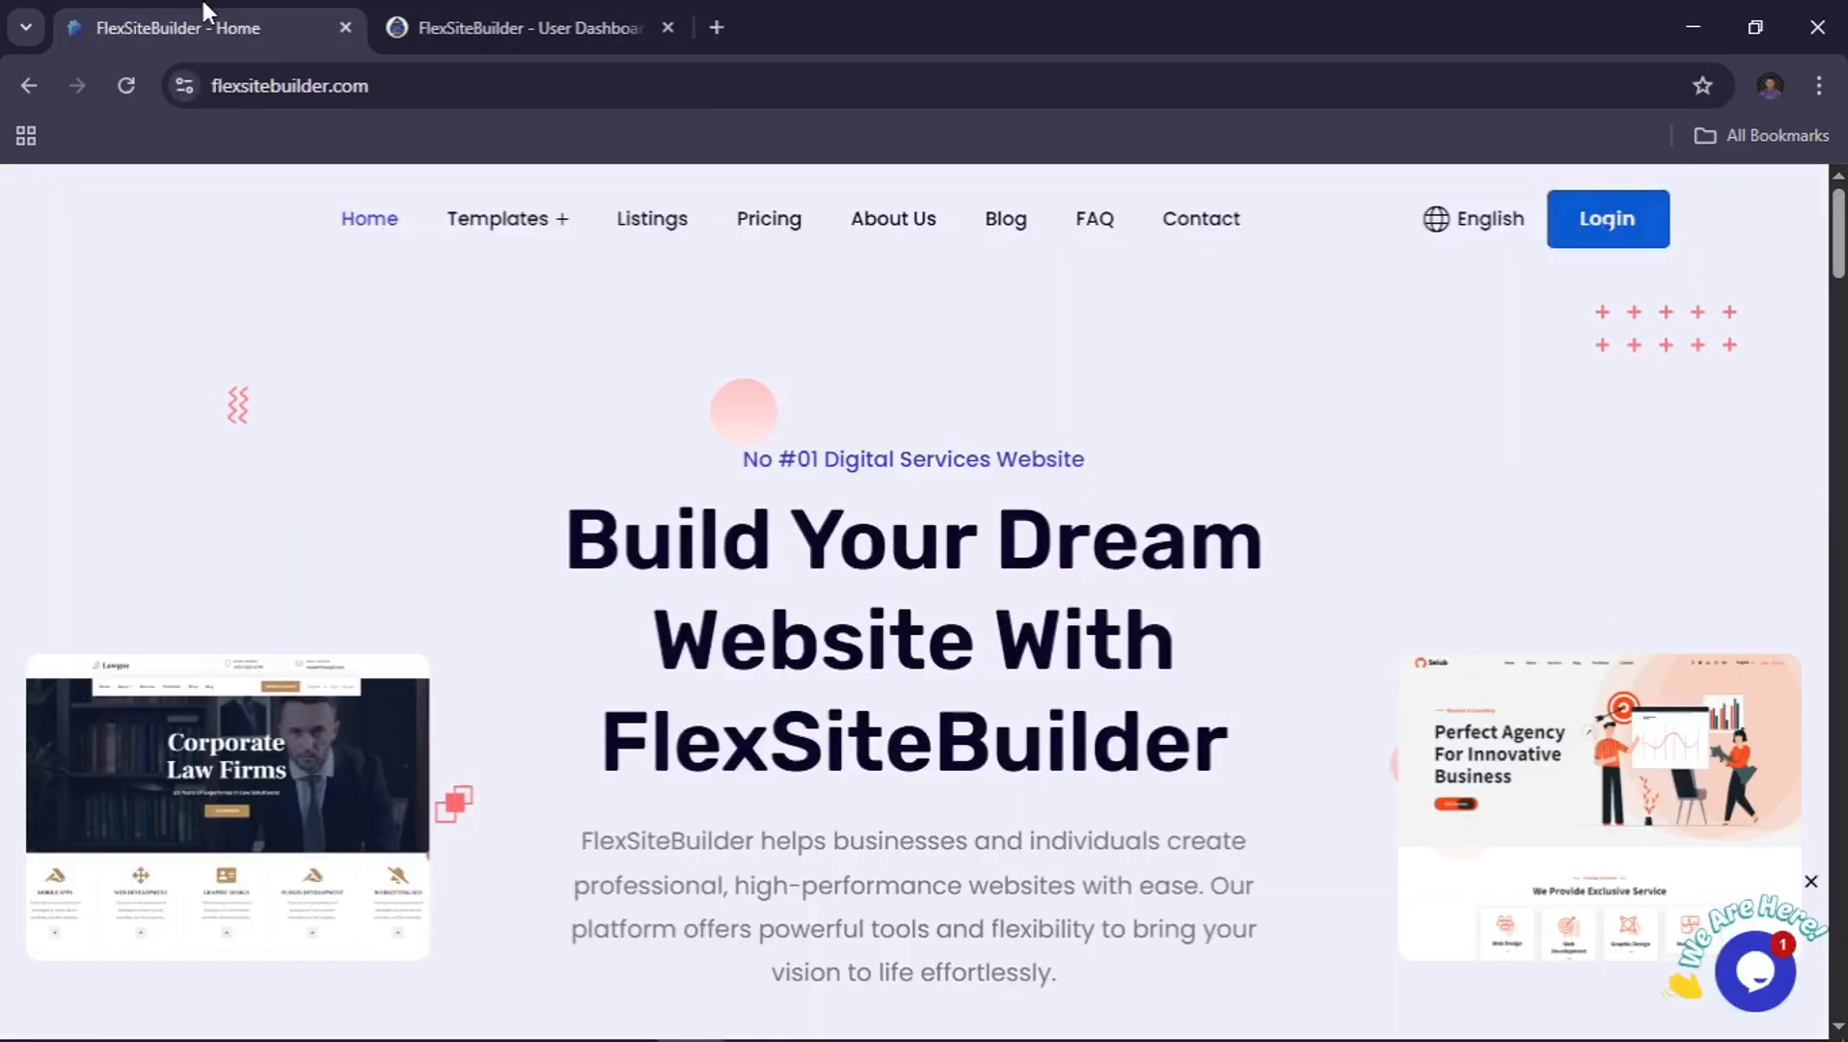
scroll(924, 599, down, 5)
scroll(923, 596, down, 15)
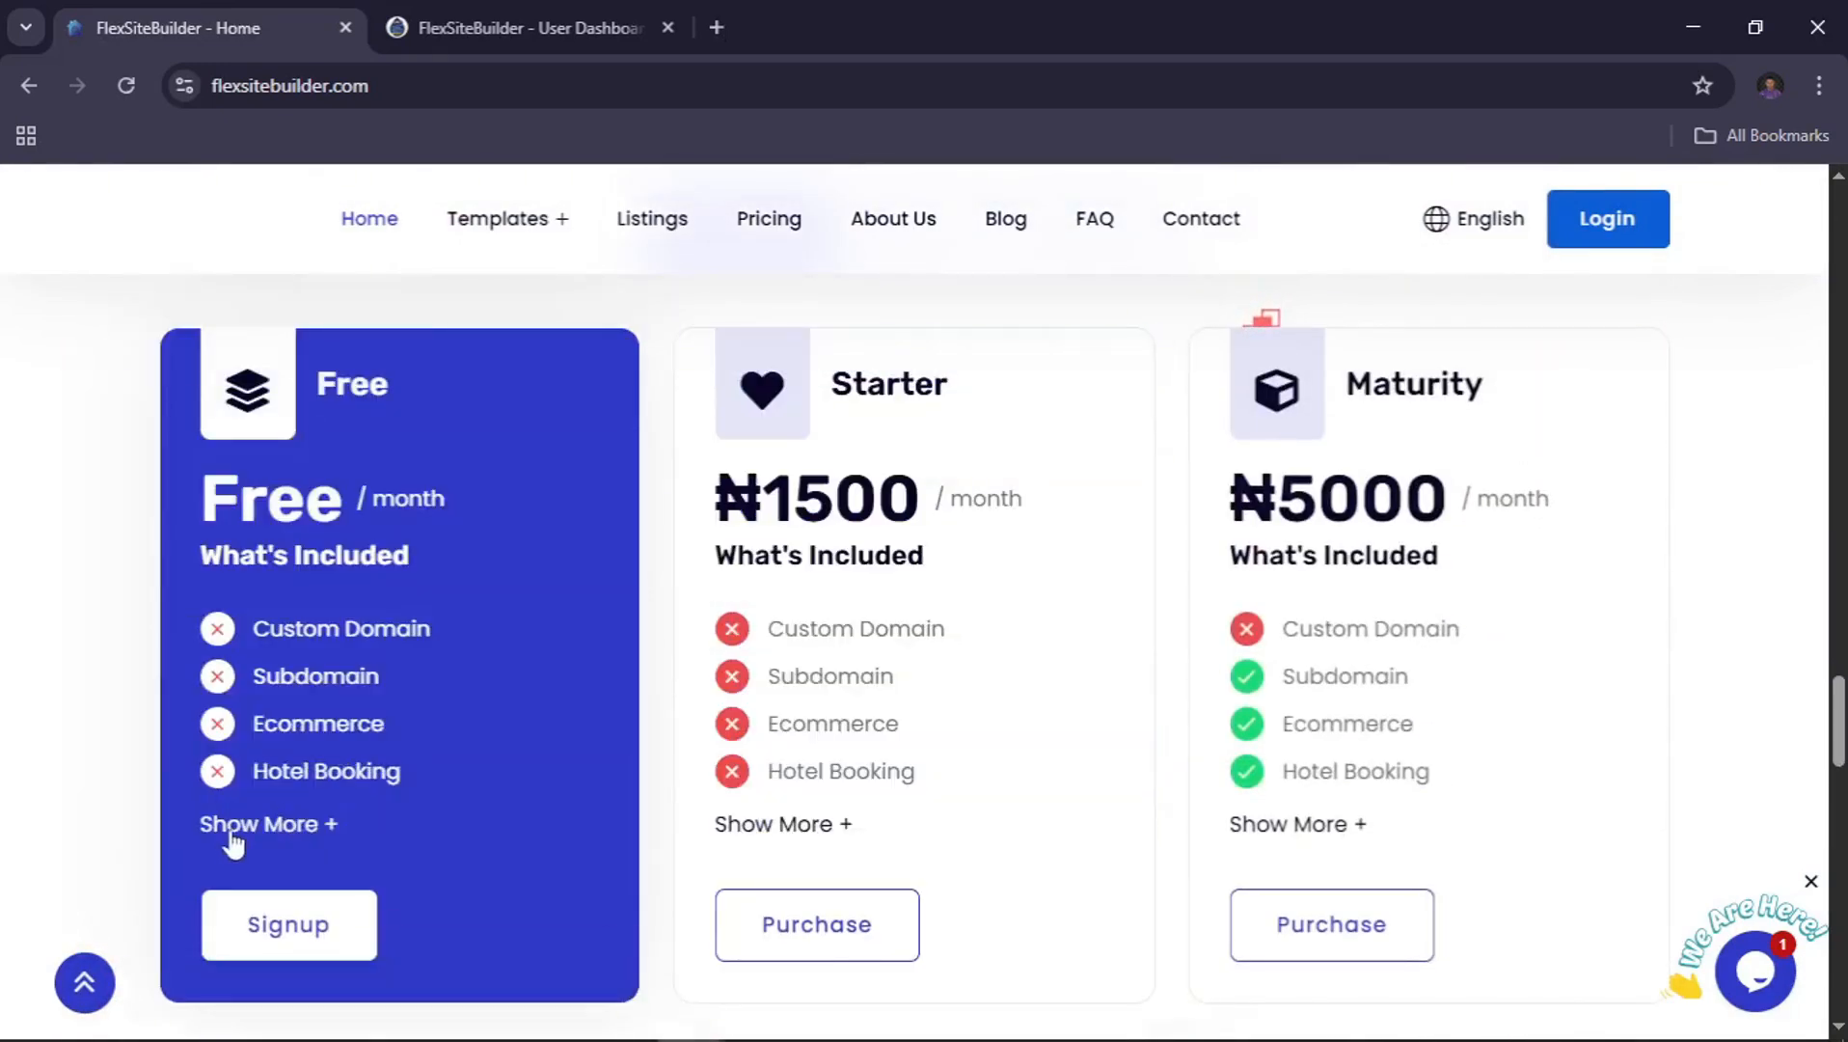
click(270, 832)
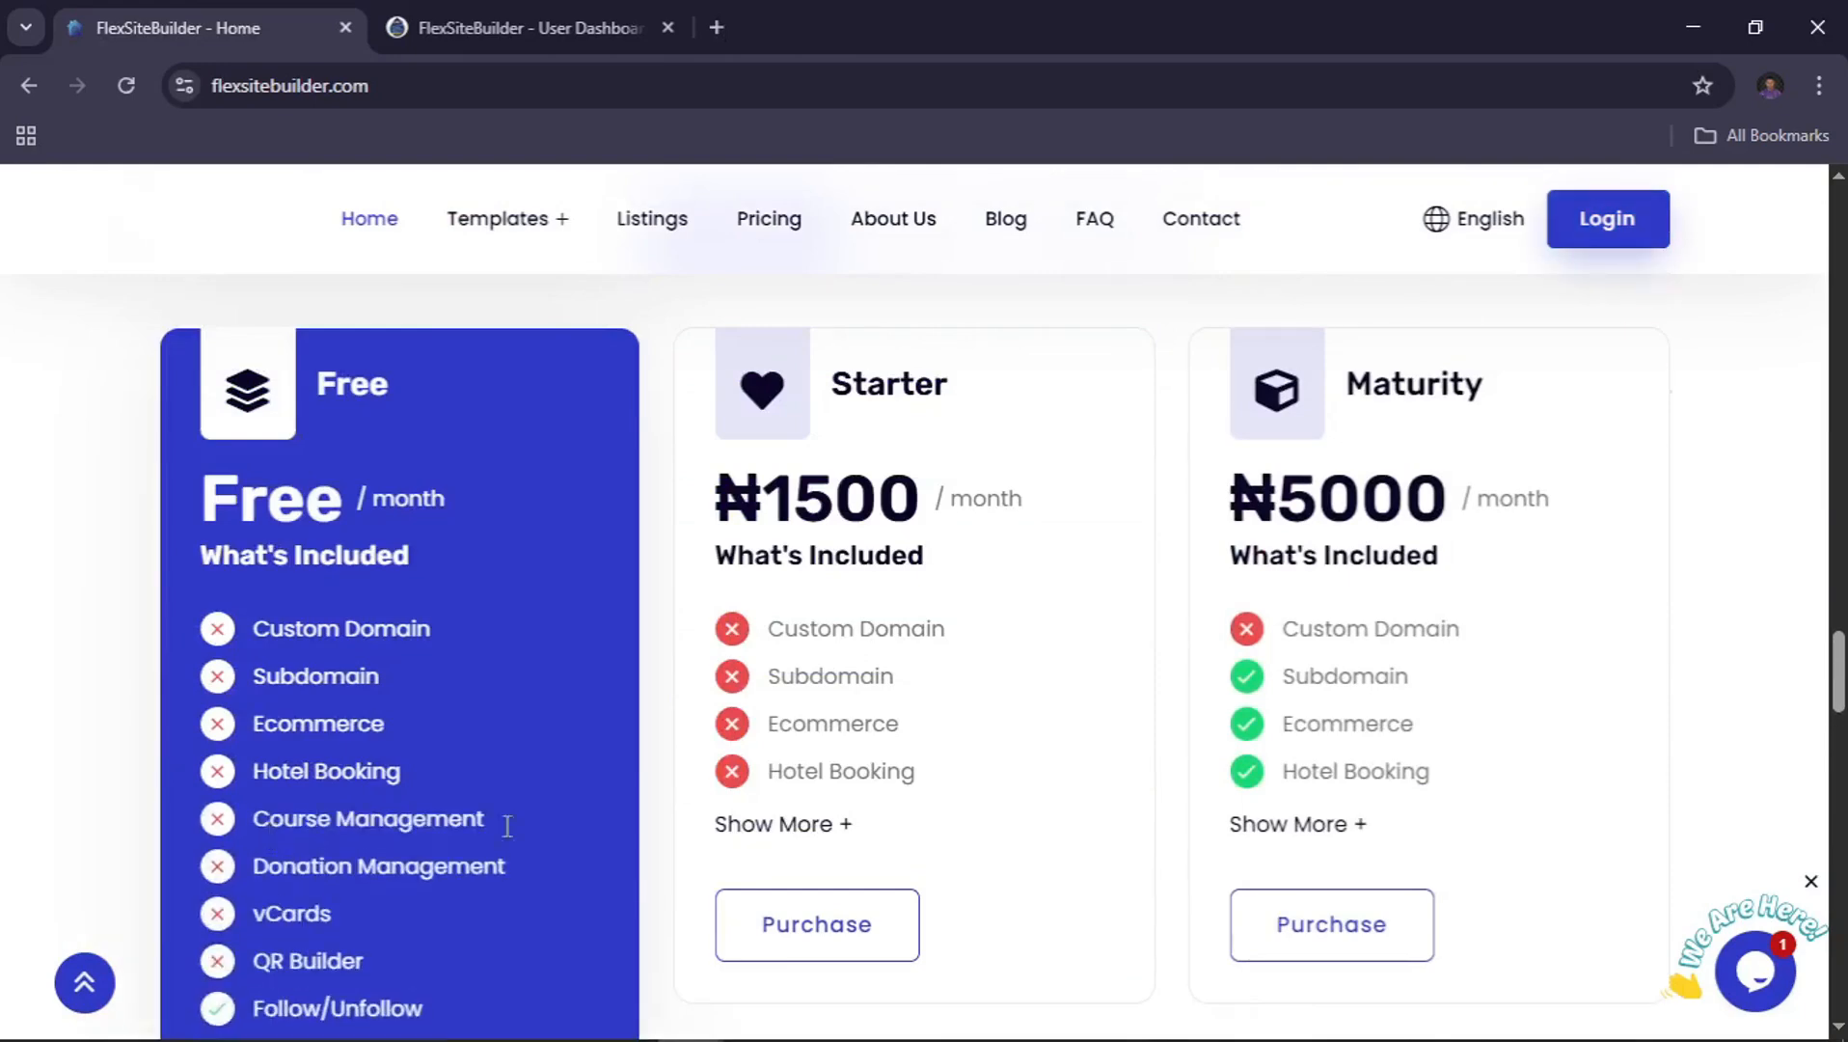
click(810, 830)
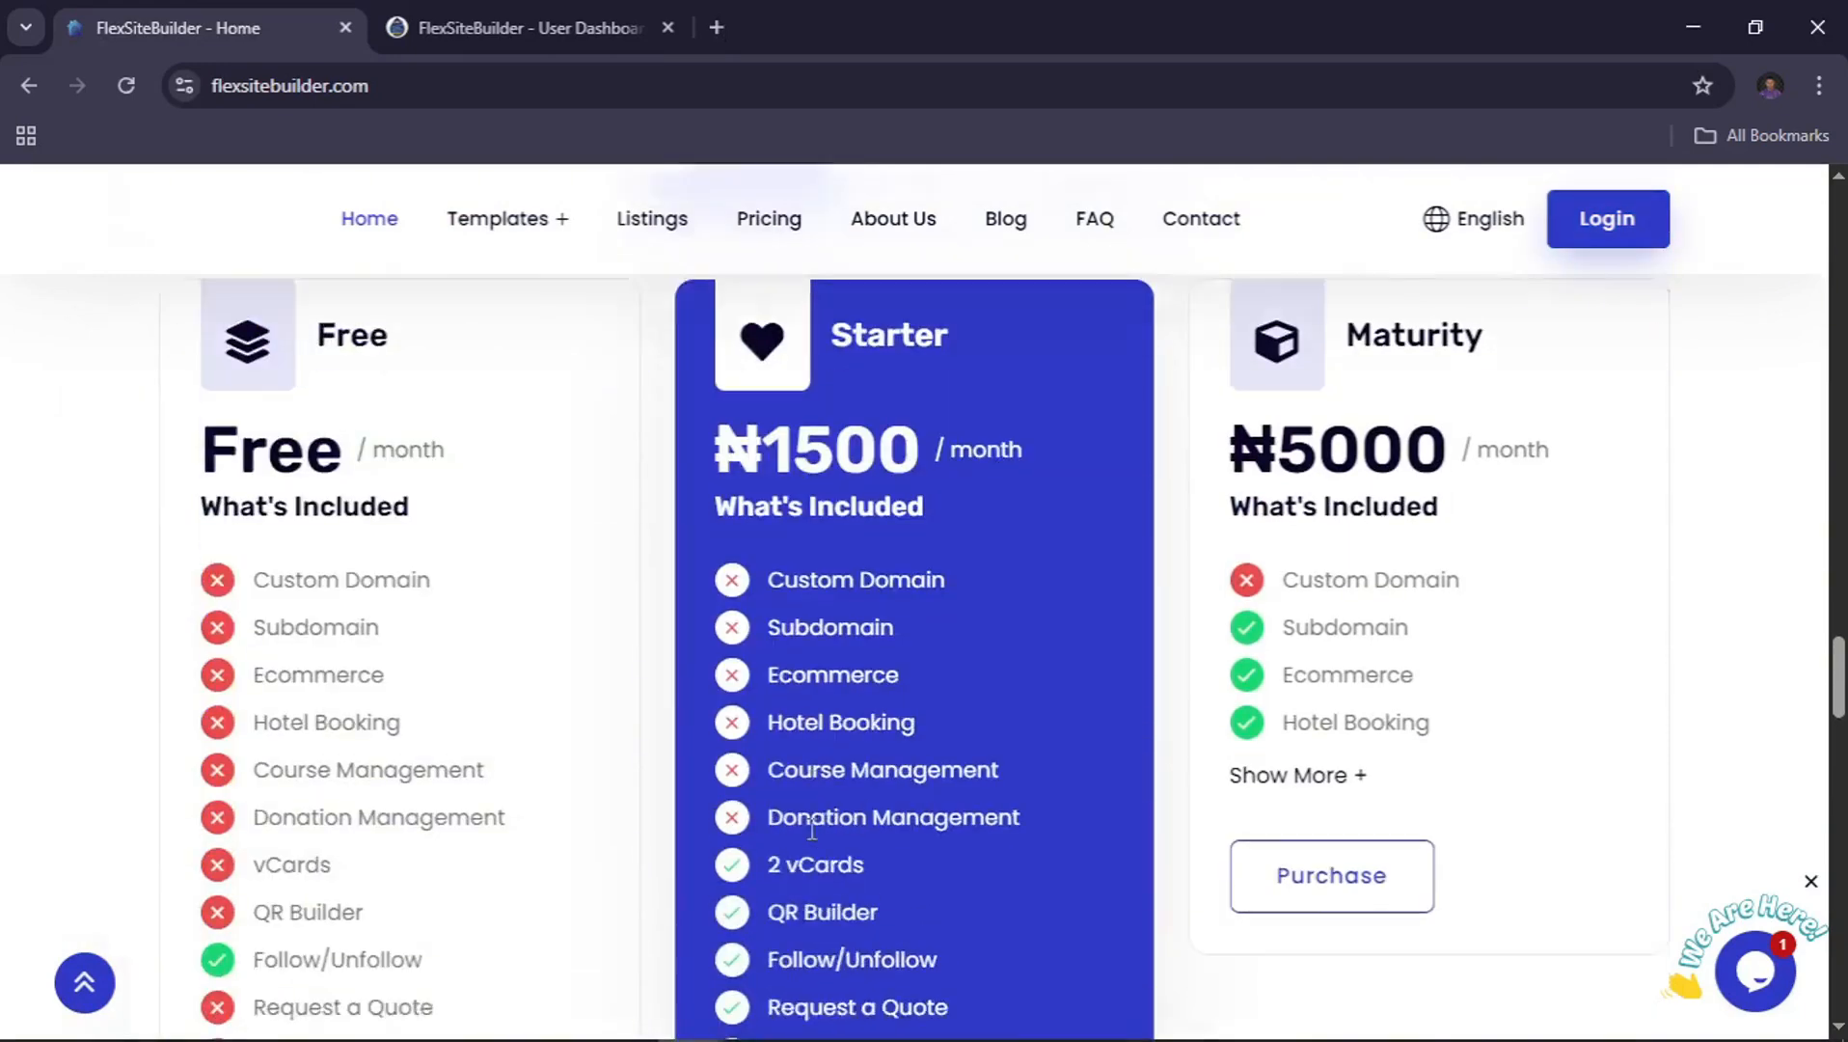
scroll(812, 830, down, 5)
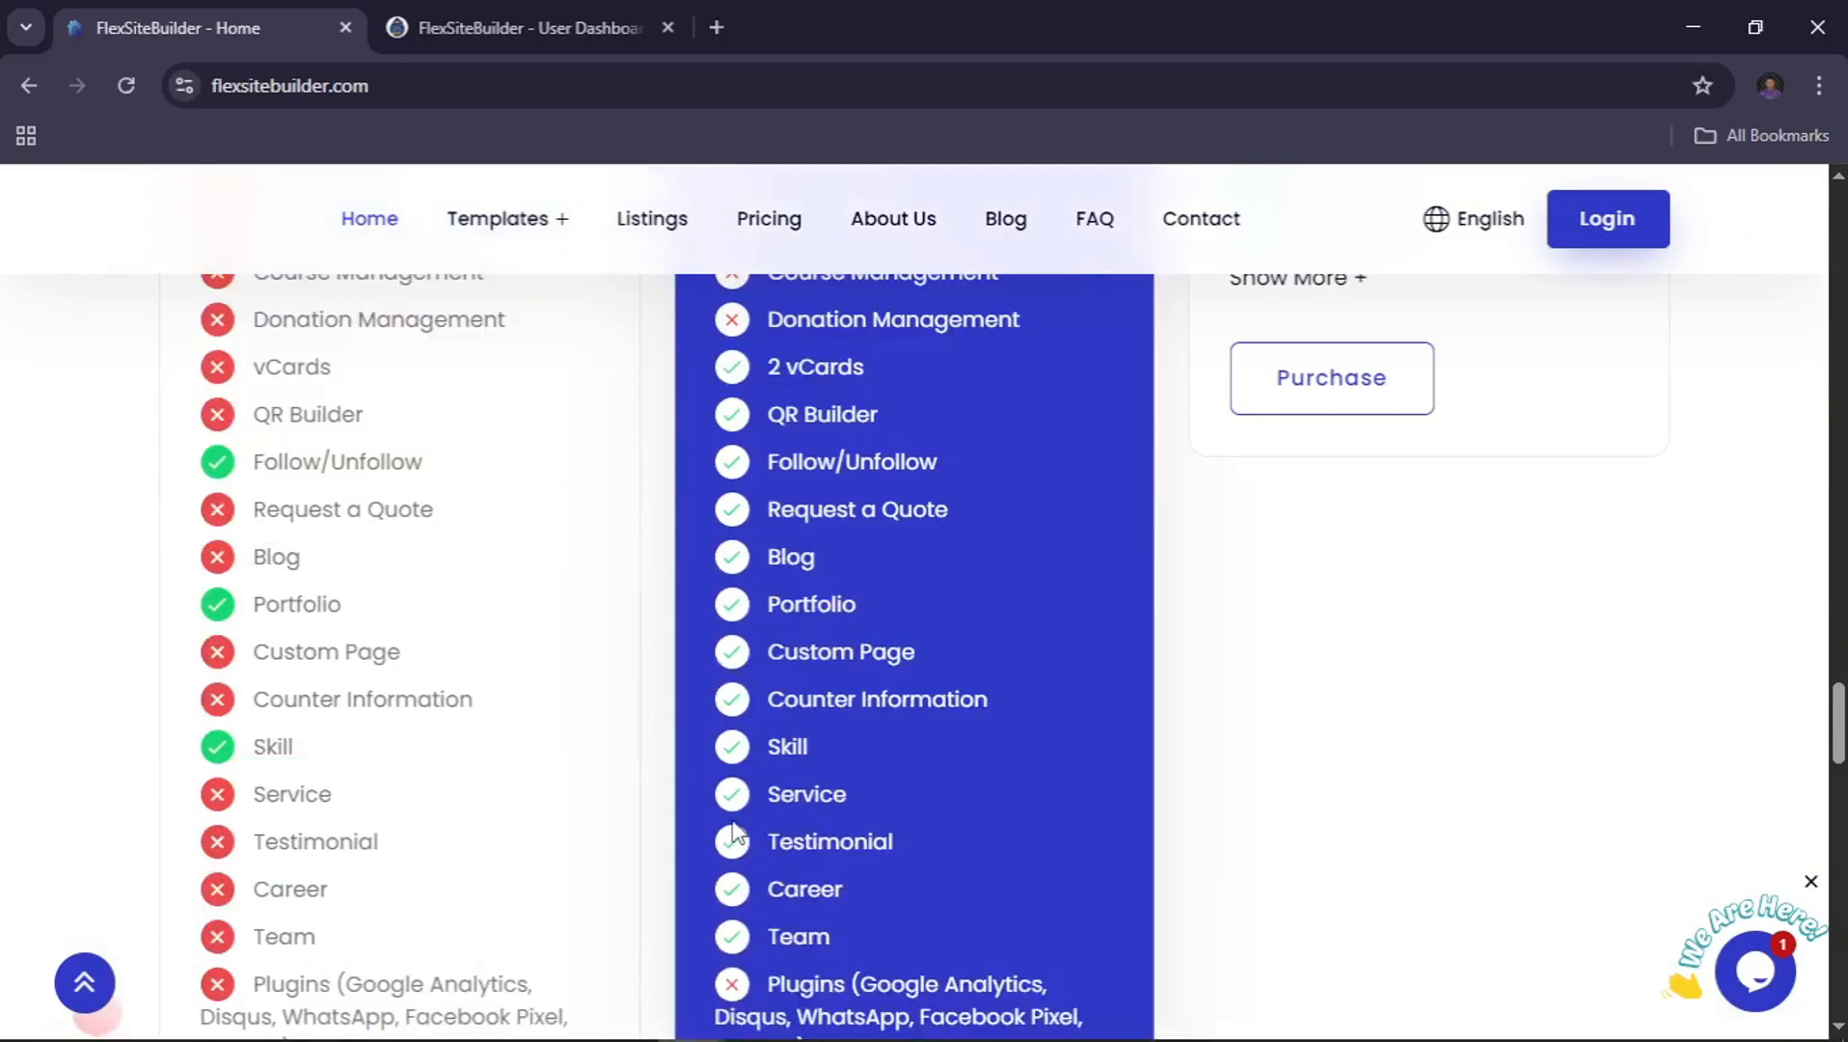
scroll(735, 832, up, 9)
scroll(772, 753, down, 10)
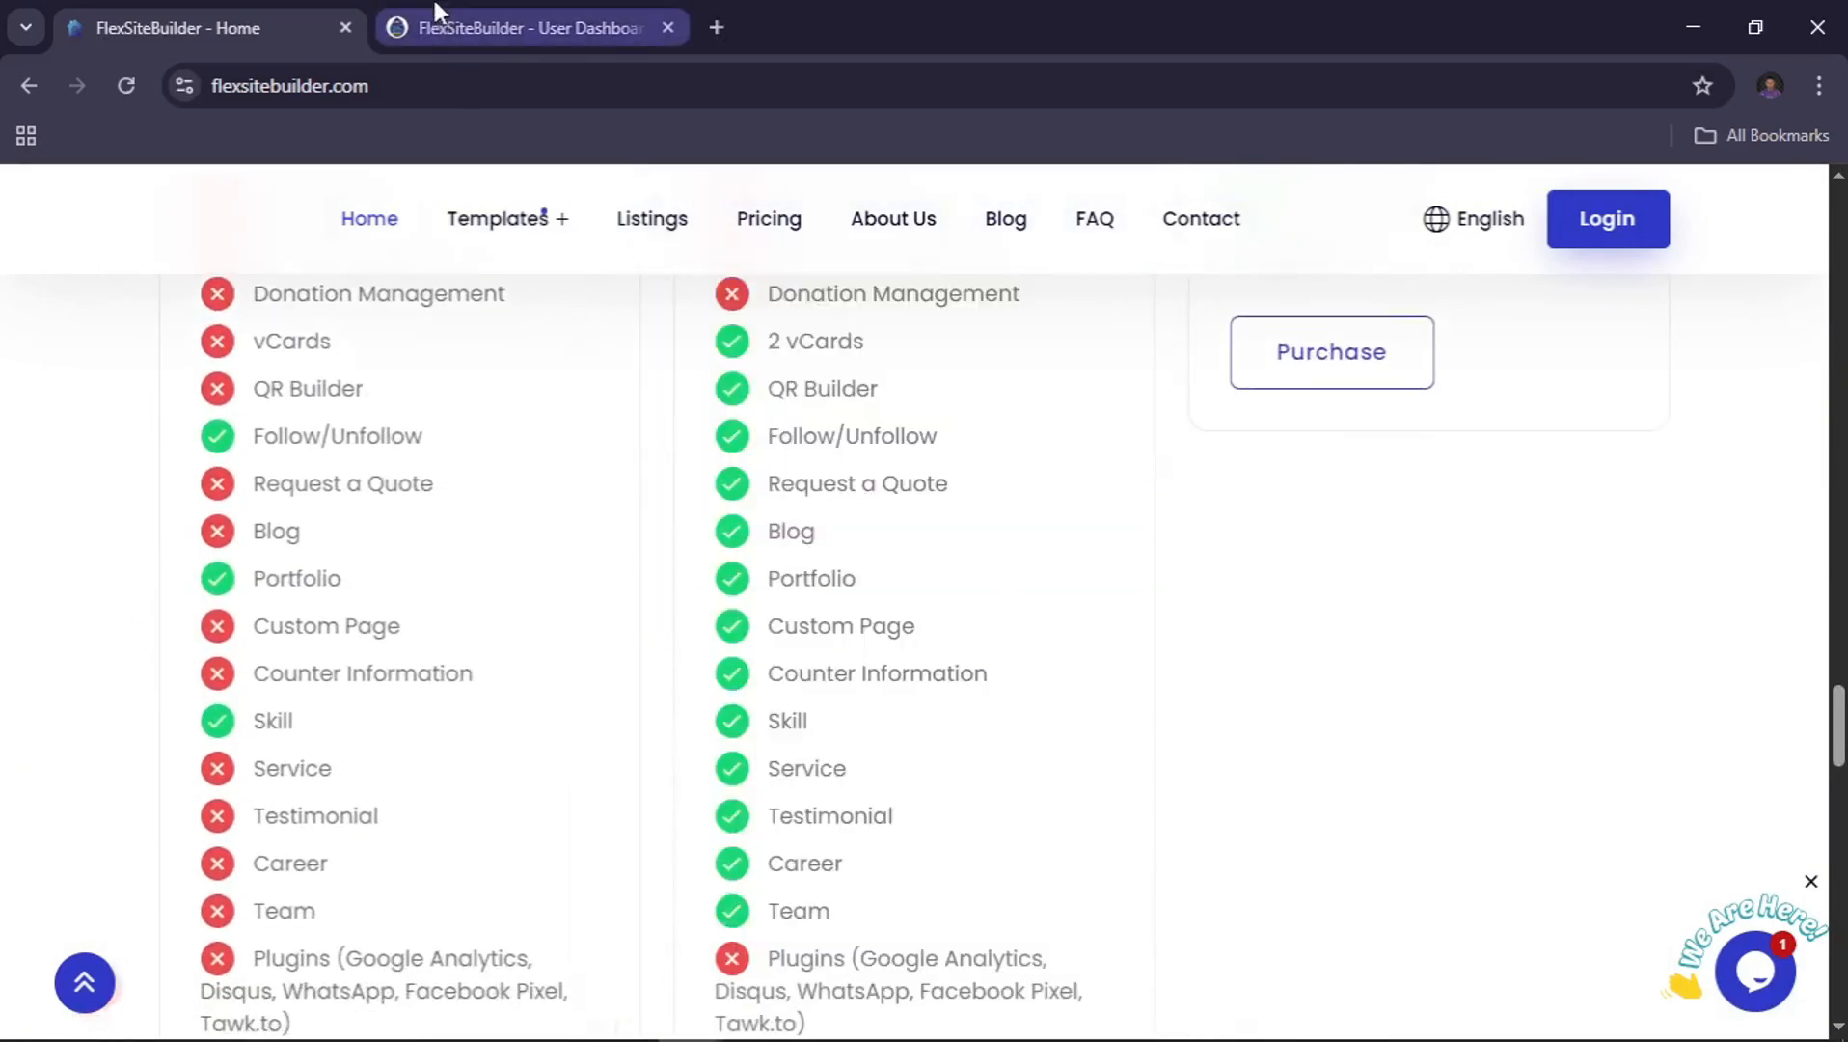
Return to the Home Sections form and compare its Contact Section fields with the contact form area on the live website
click(415, 25)
click(847, 421)
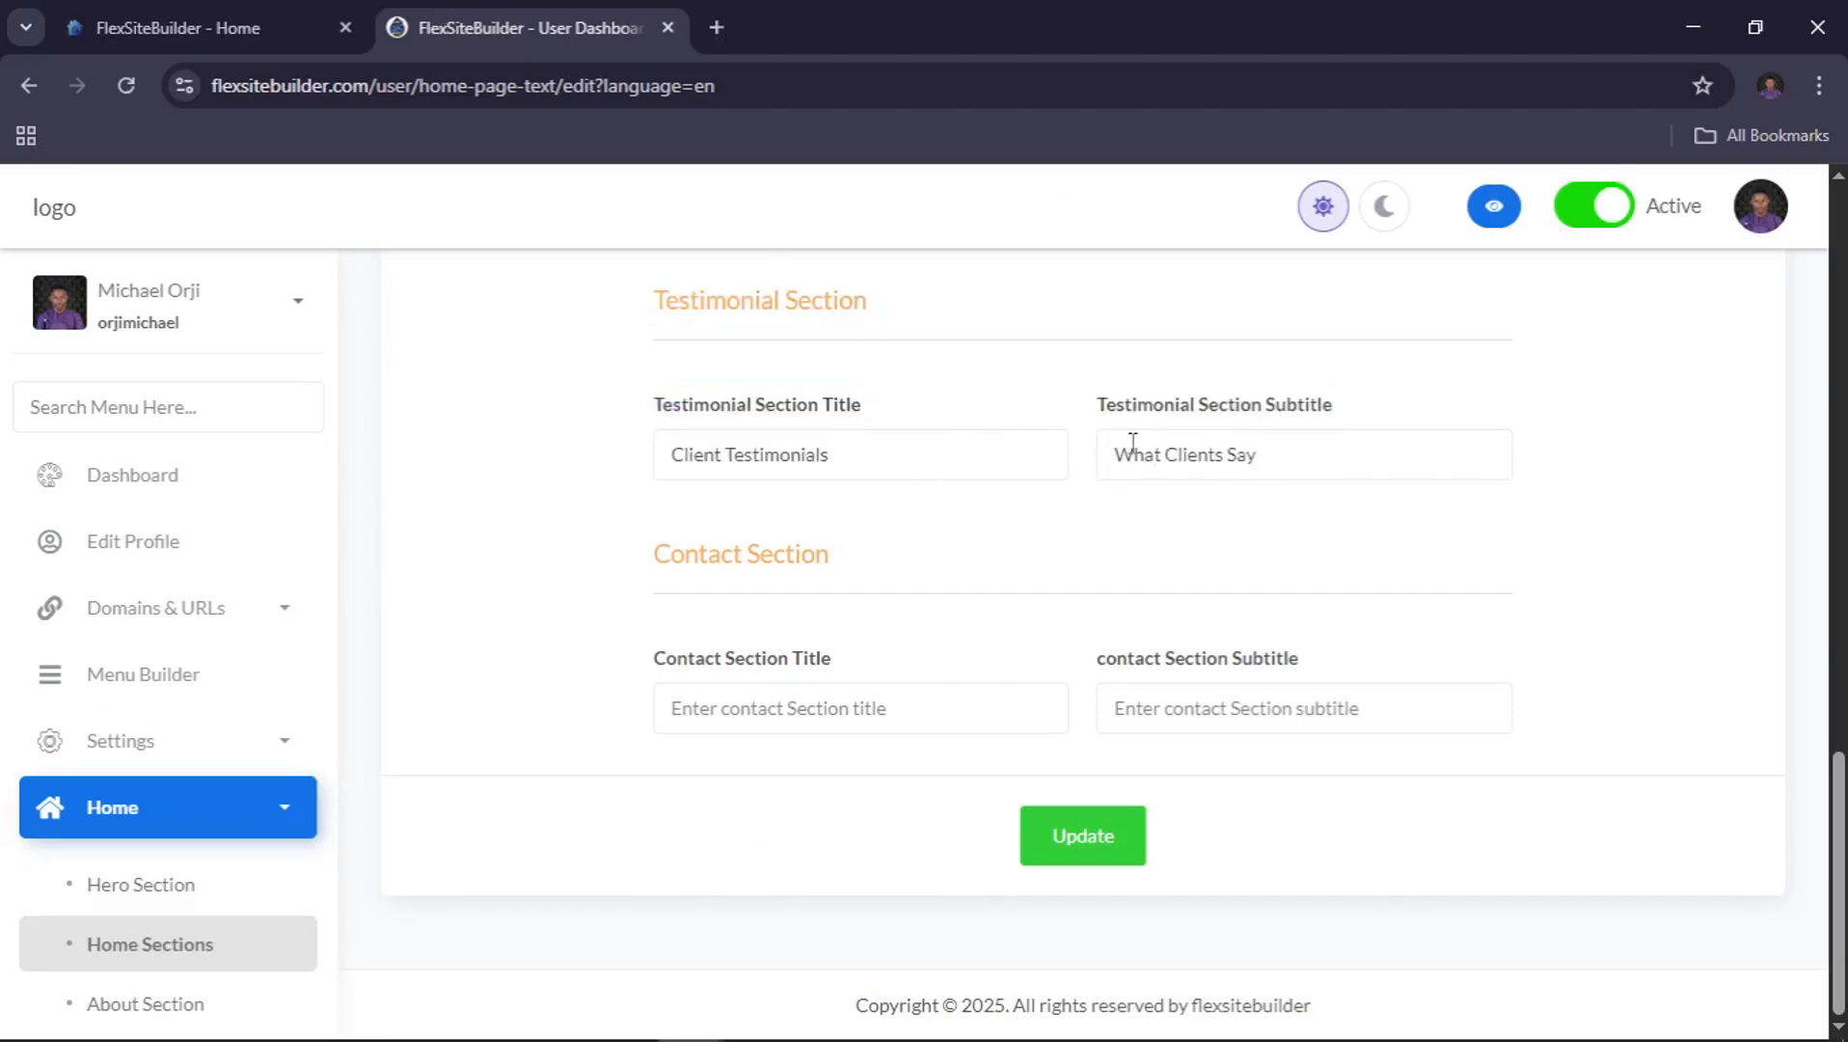
scroll(1133, 442, up, 2)
scroll(1119, 448, down, 2)
key(alt+Tab)
scroll(941, 482, up, 3)
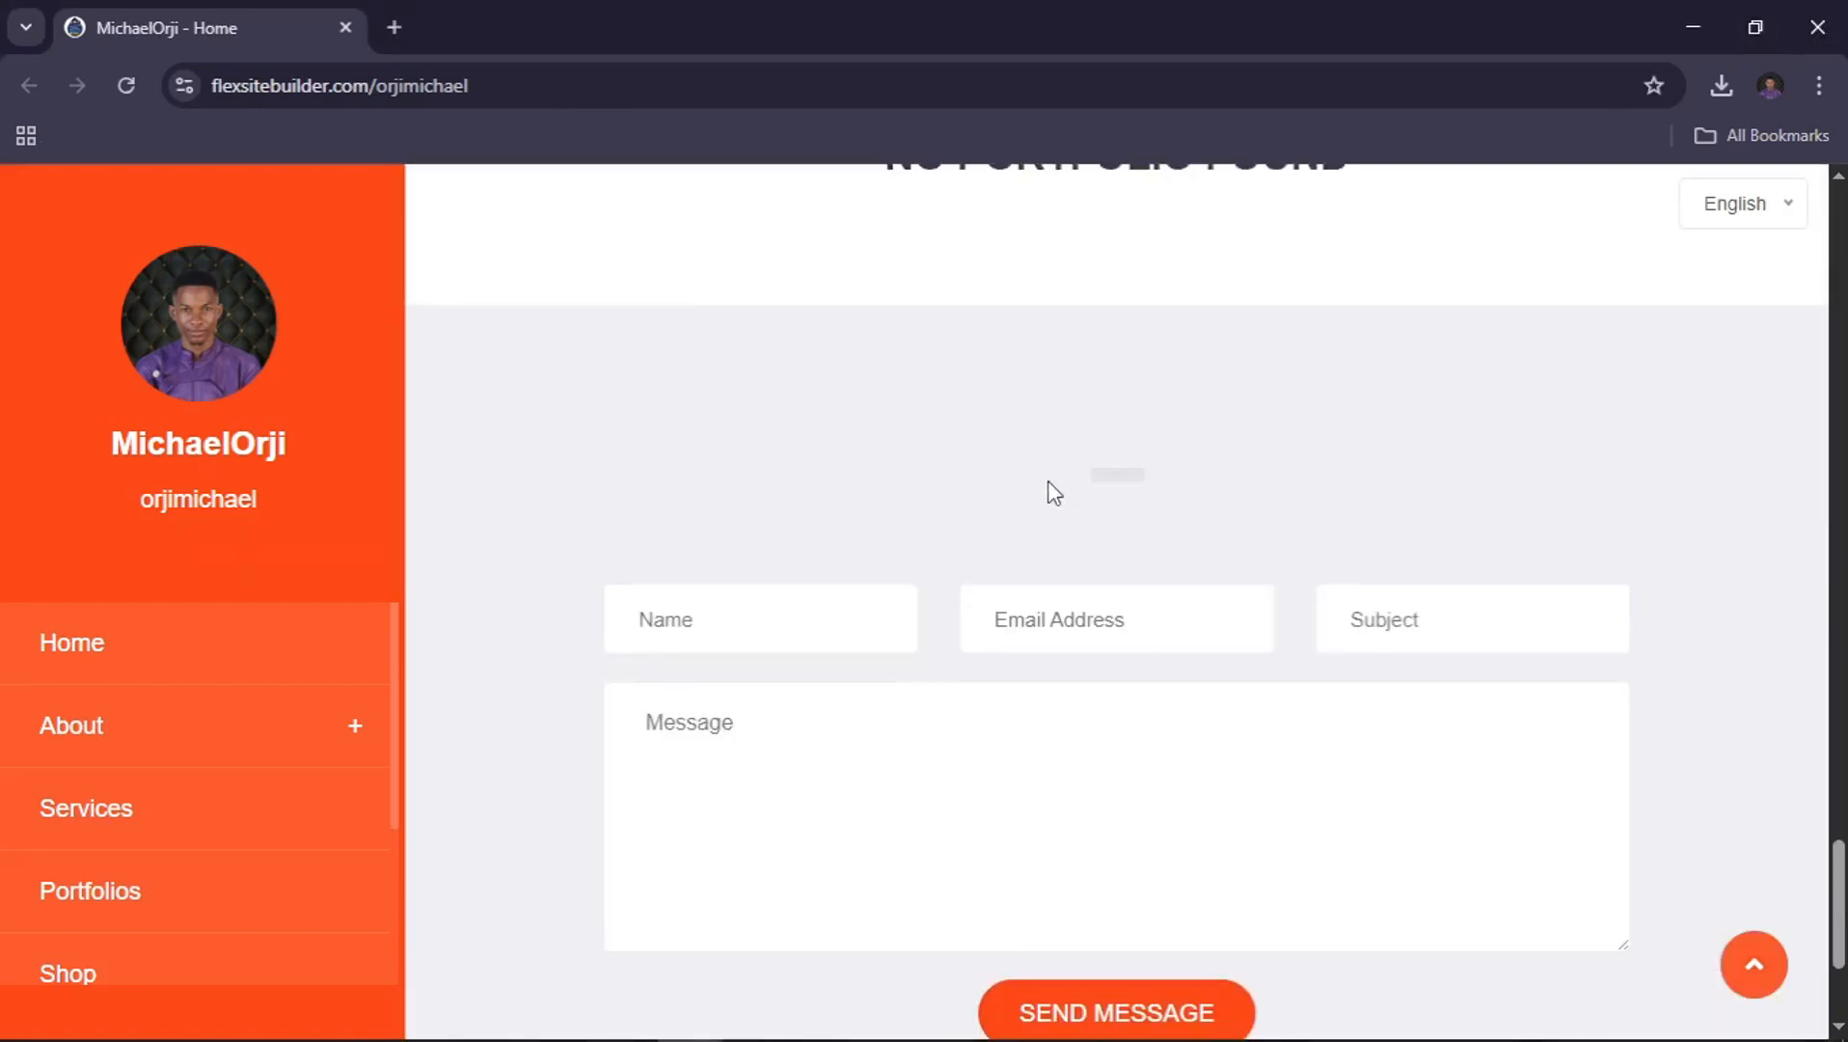
key(alt+Tab)
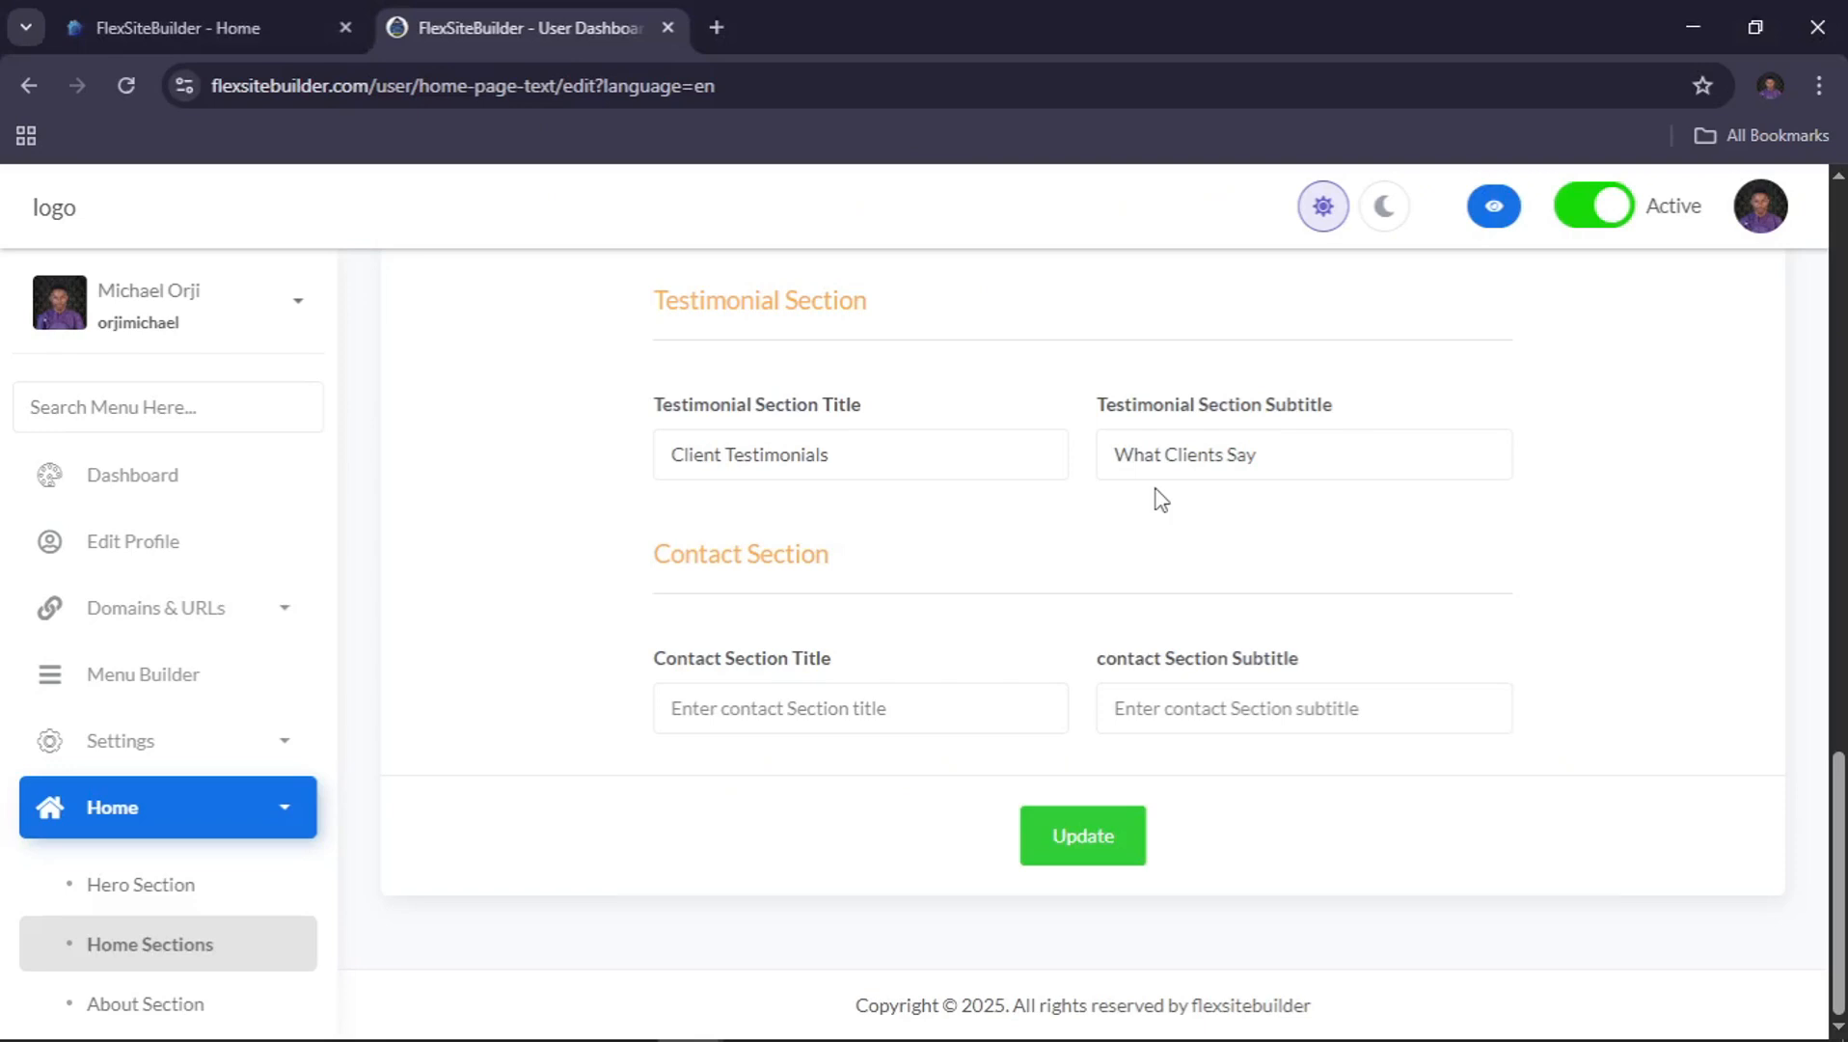
Set the Contact Section Title to "Get In Touch" and enter "Have a Project?" as the Contact Section Subtitle
click(852, 709)
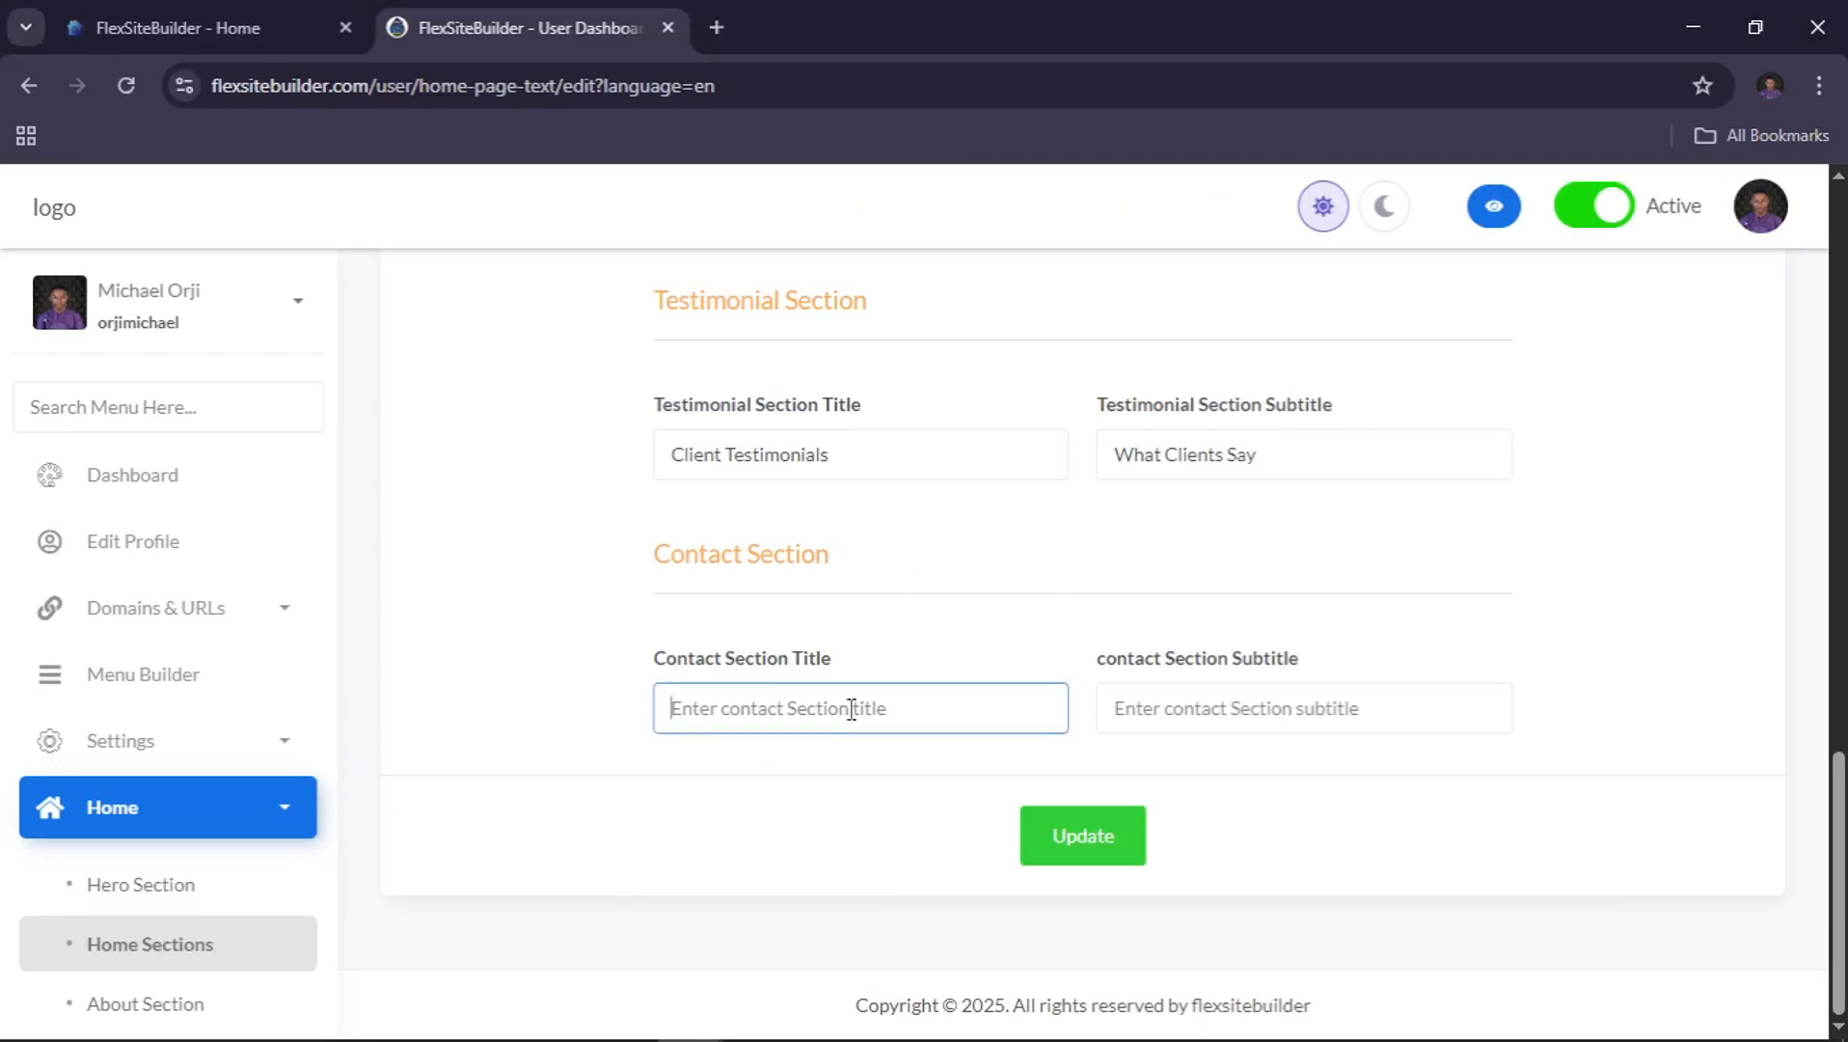
text(Get In Touch)
click(1362, 715)
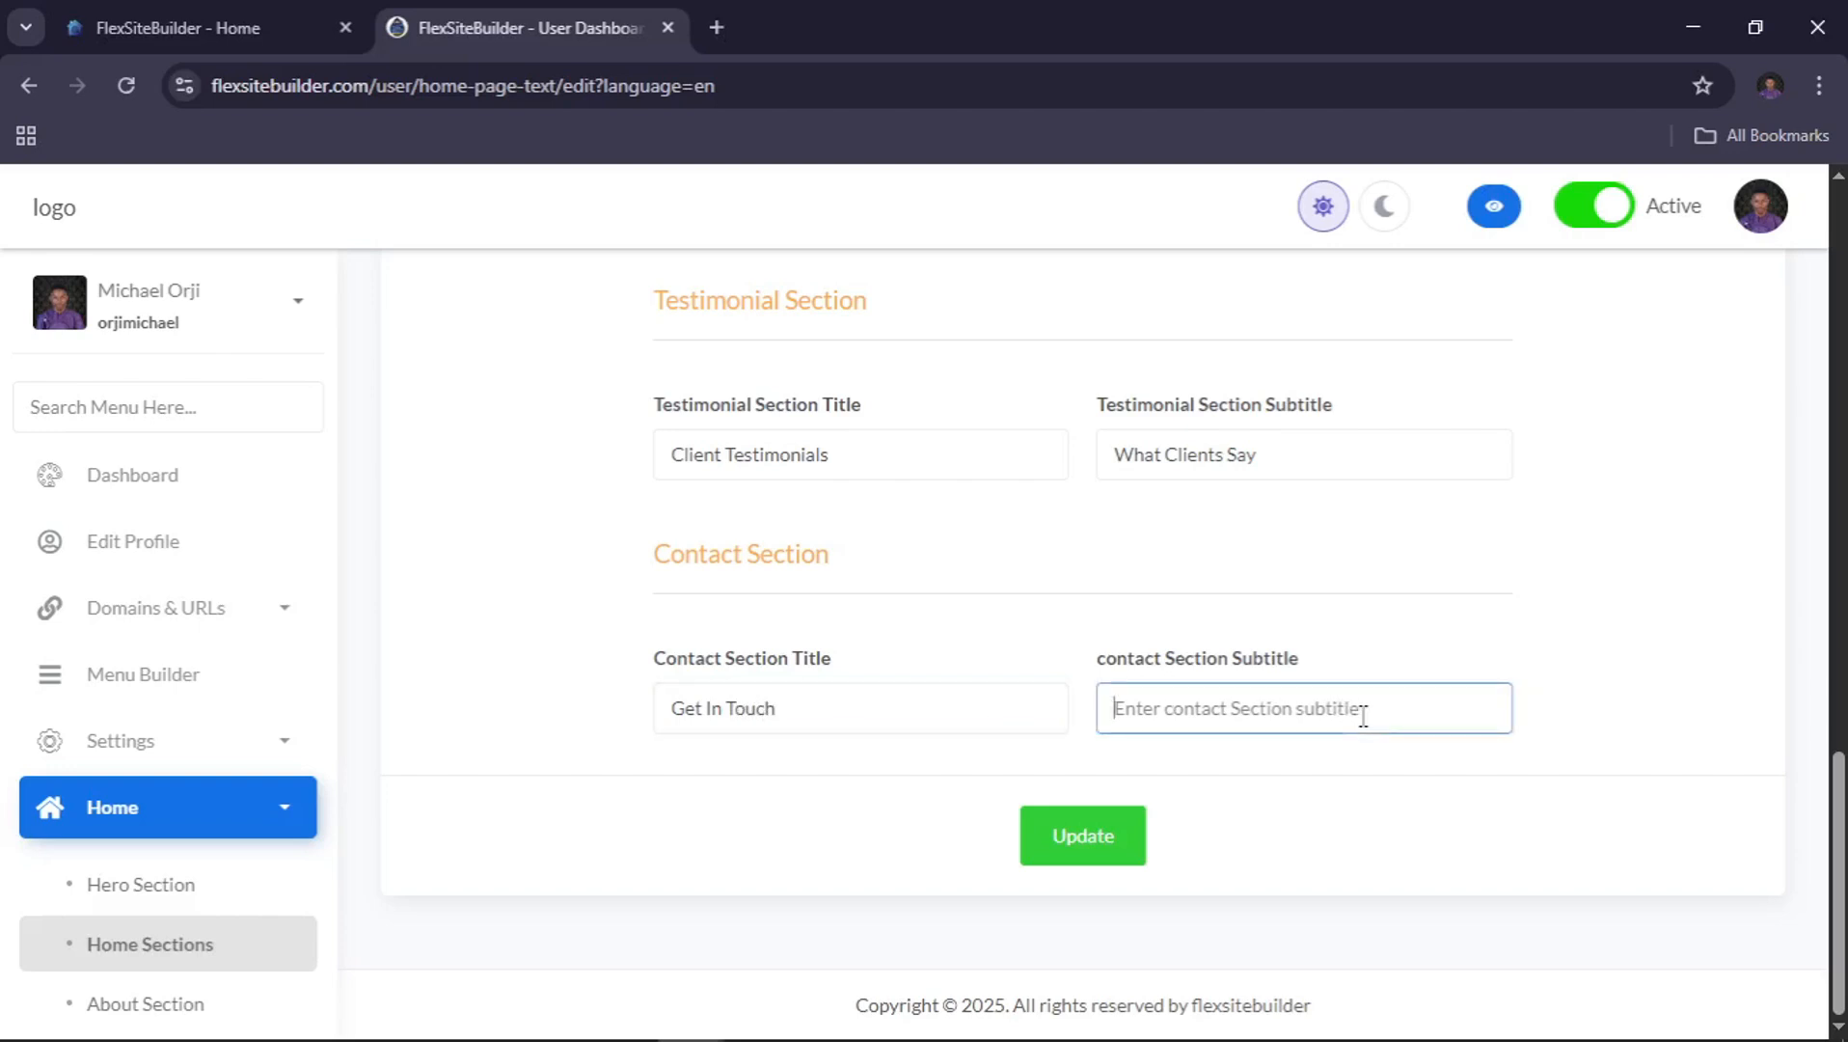
text(H)
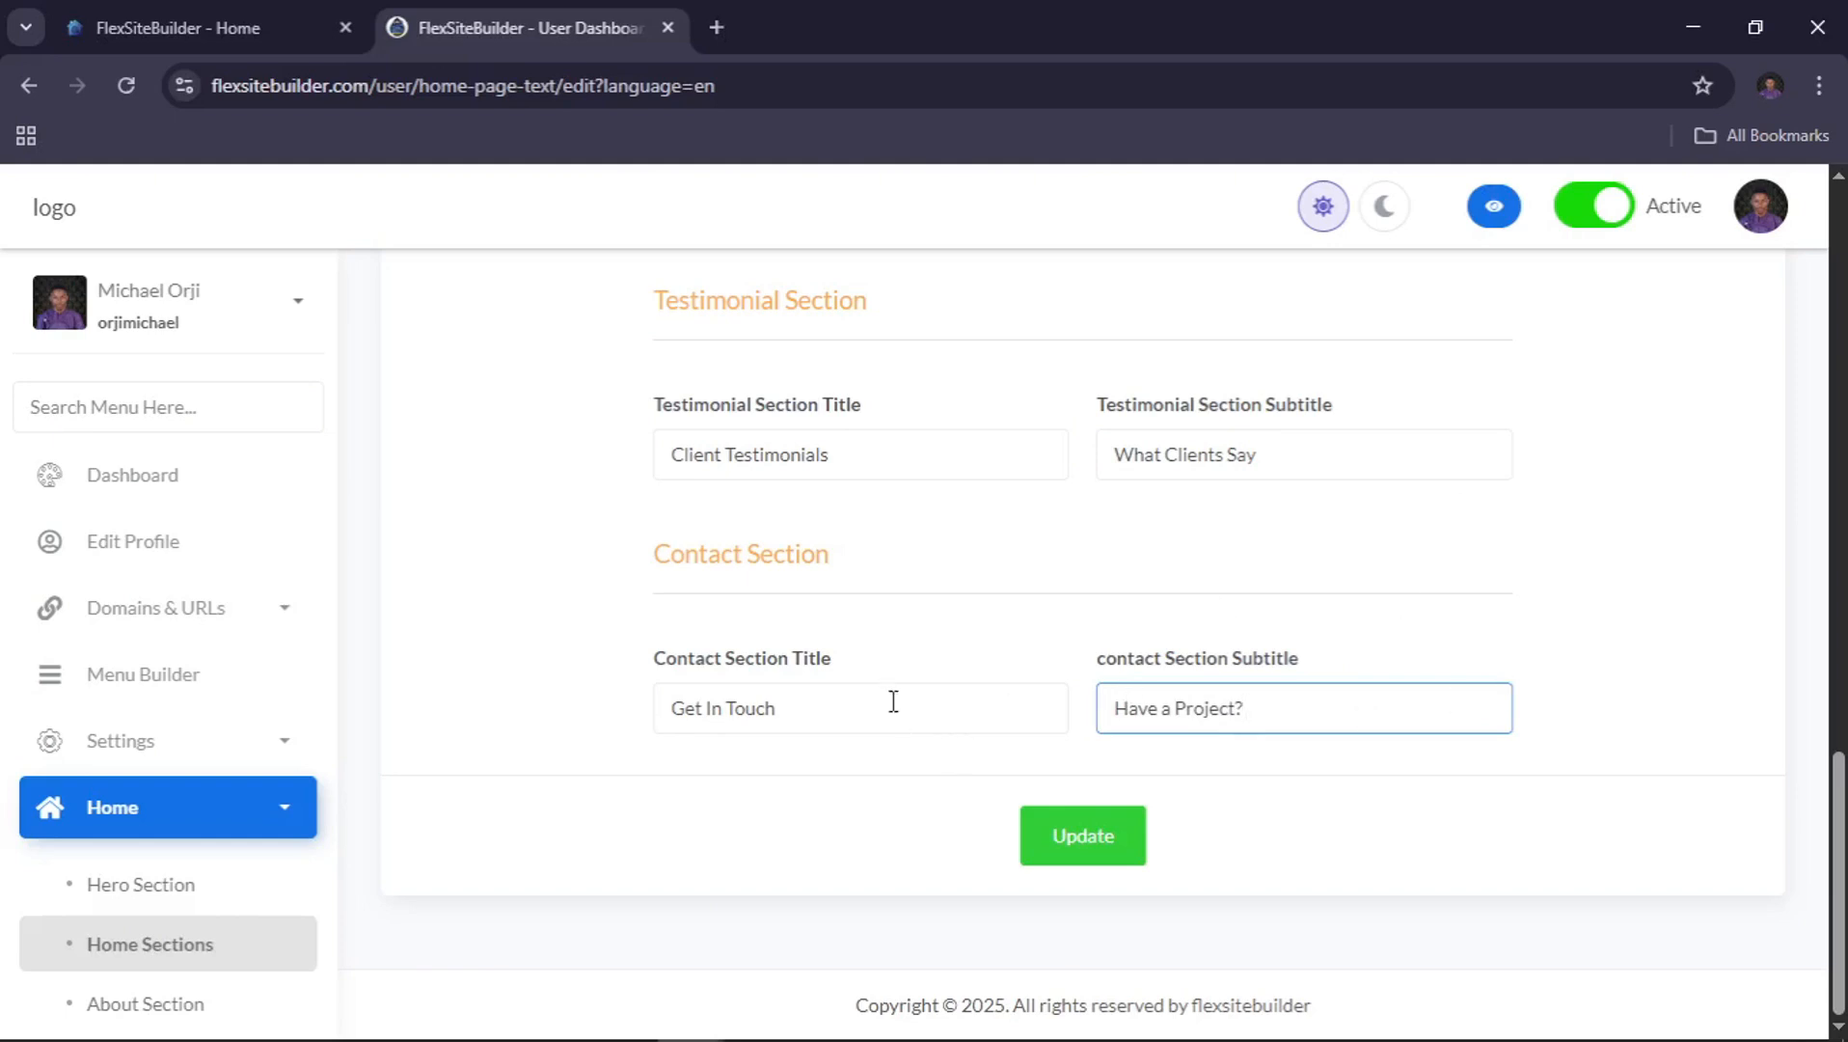
Append a copy of the contact title to the subtitle, making it "Have a Project? Get In Touch", and save the update
drag(893, 701, 588, 705)
key(ctrl+c)
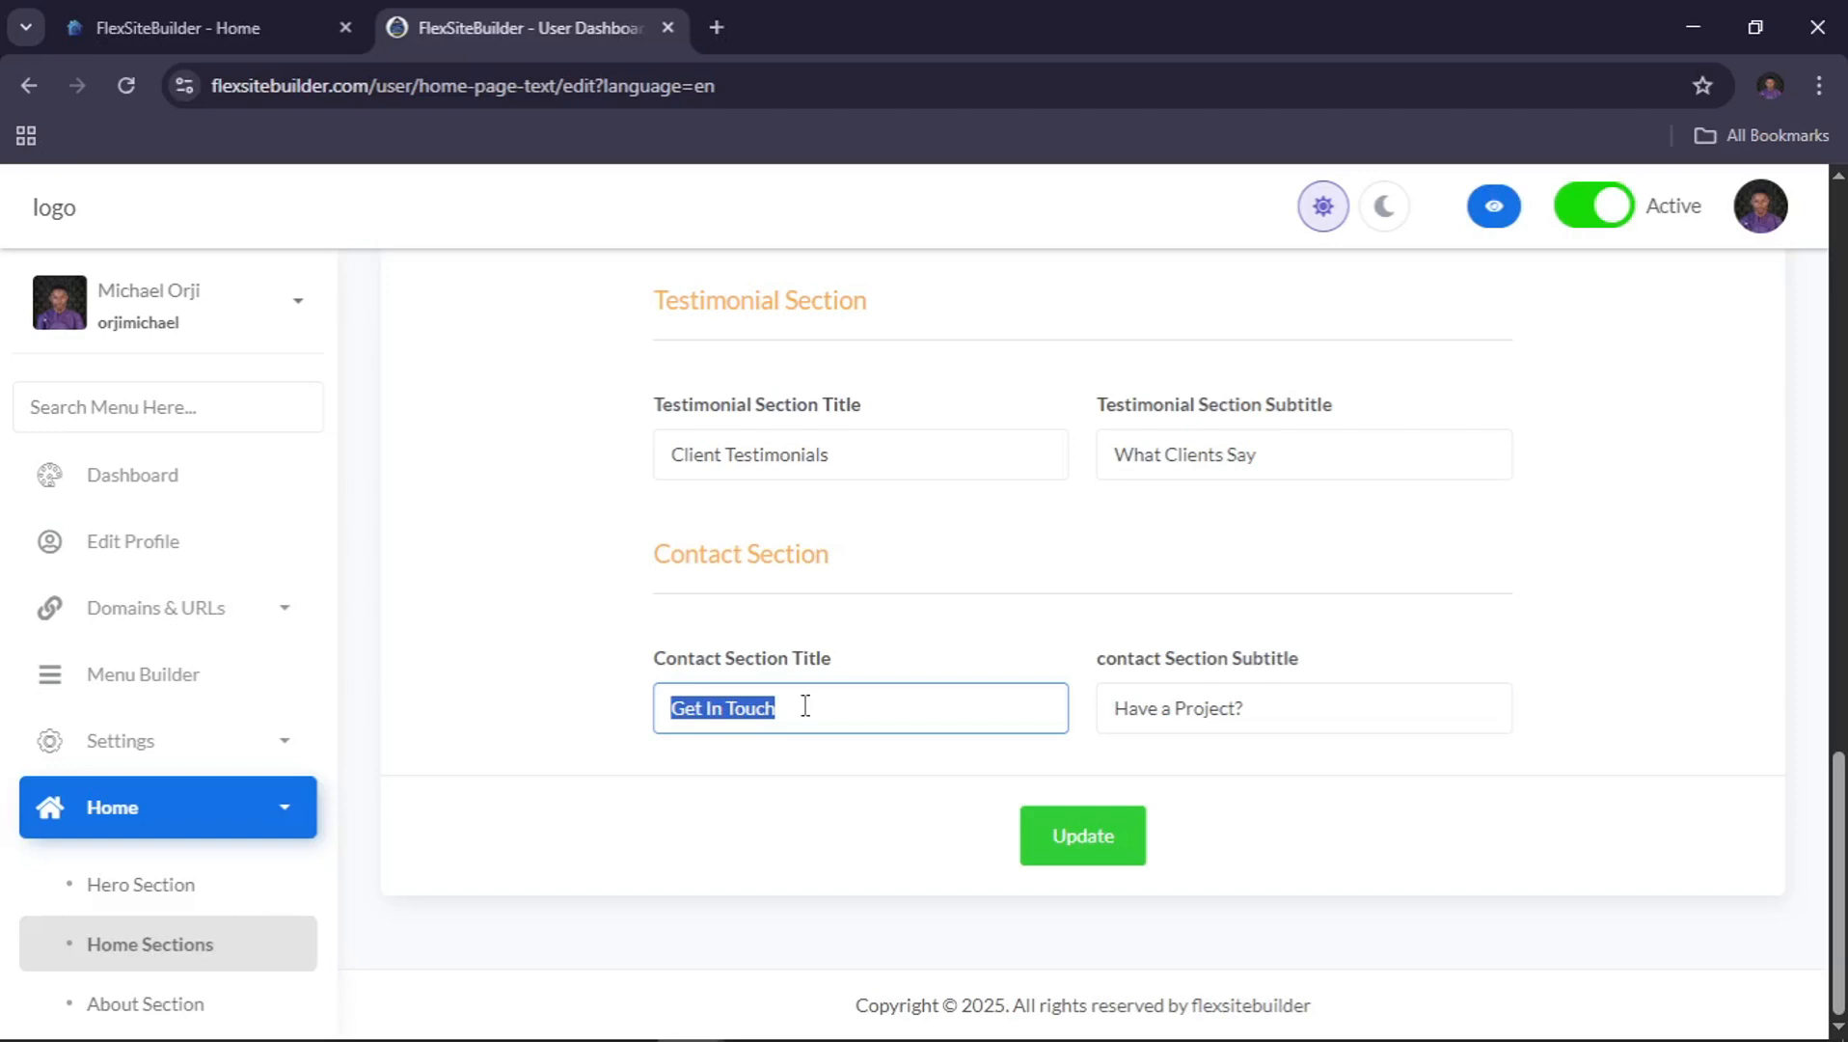
click(1354, 707)
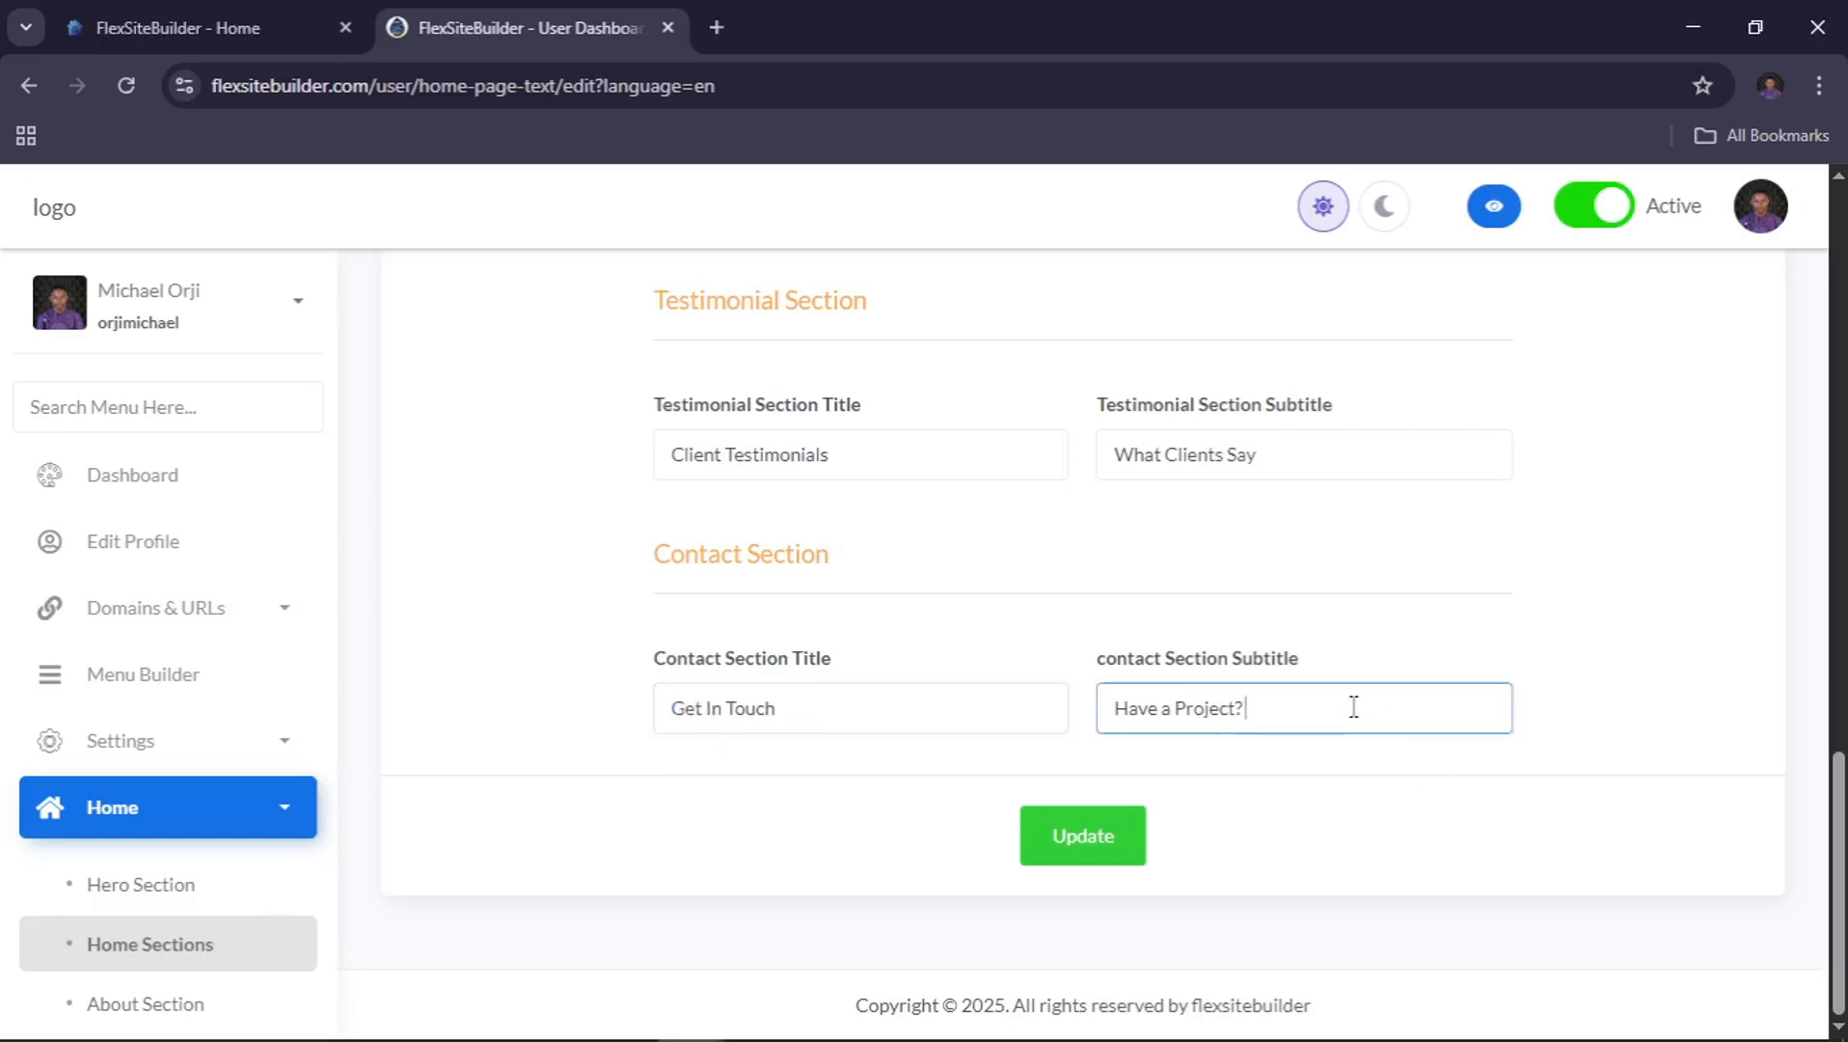
key(ctrl+v)
click(1050, 837)
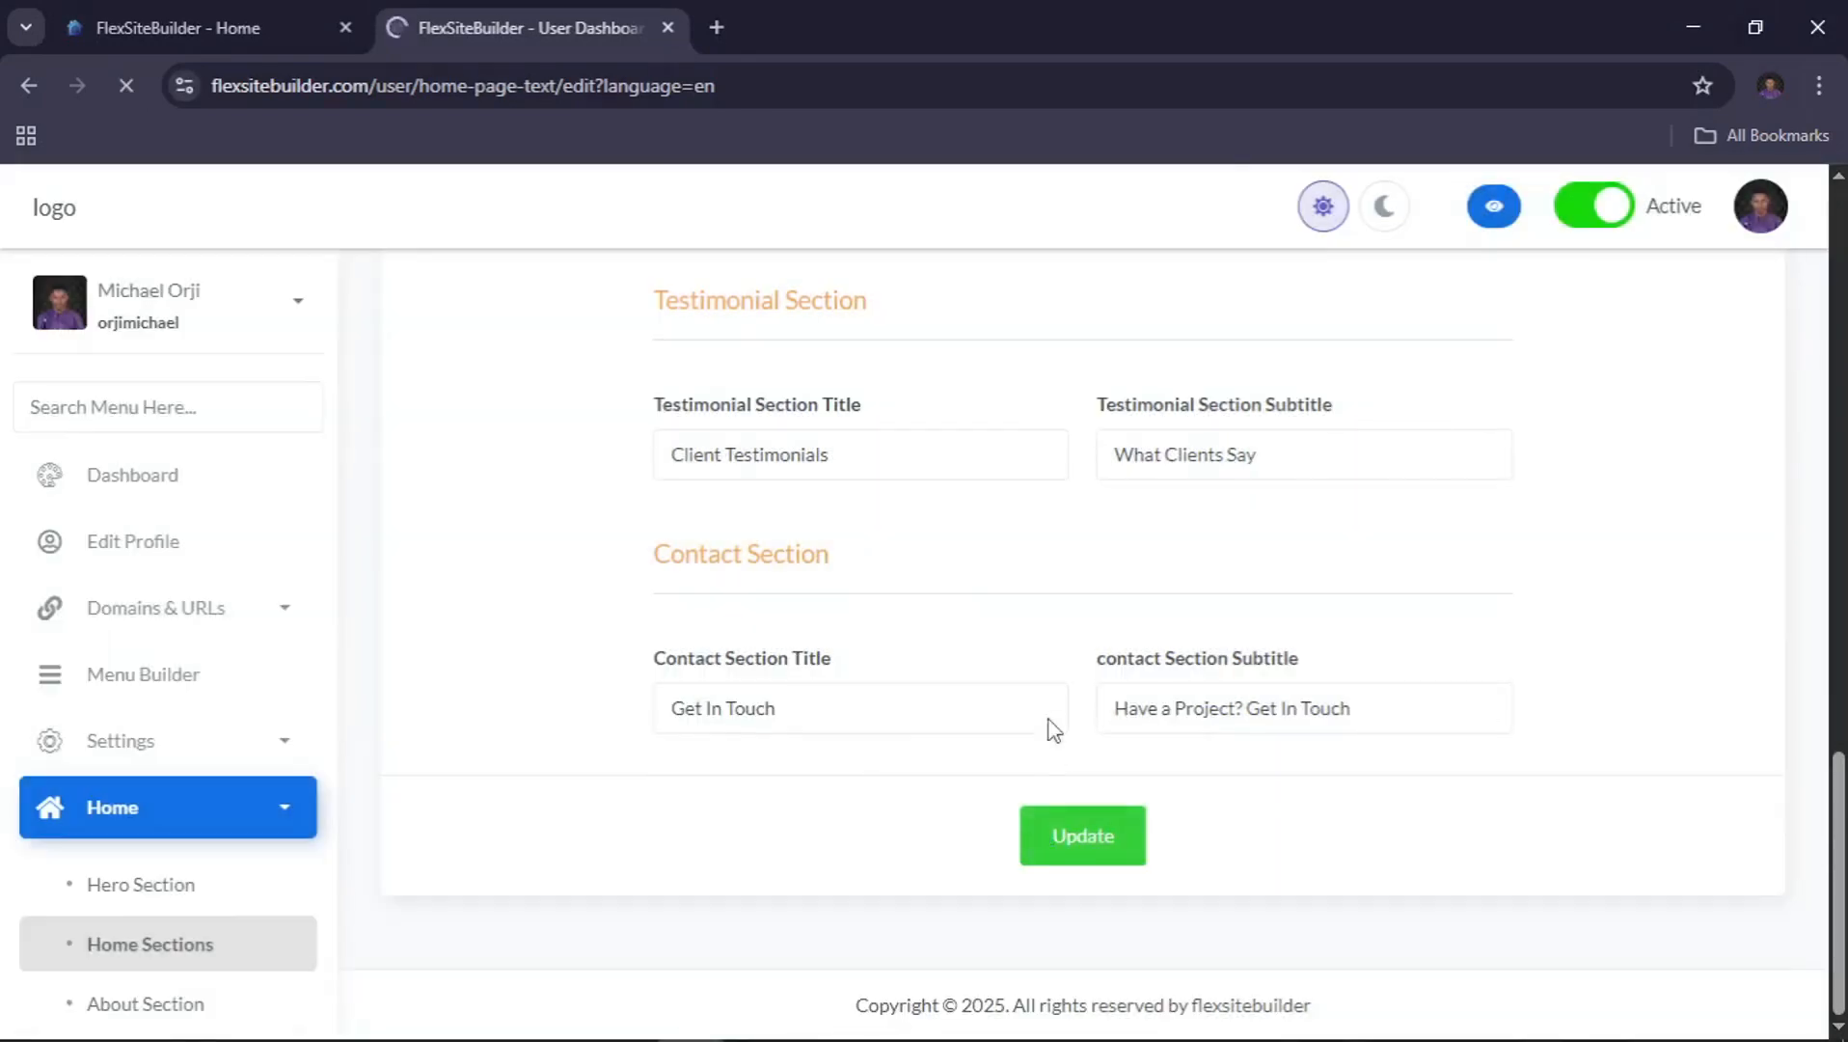
Check the contact section's title and subtitle on the live website and return to the start of the Home Sections form
key(ctrl+w)
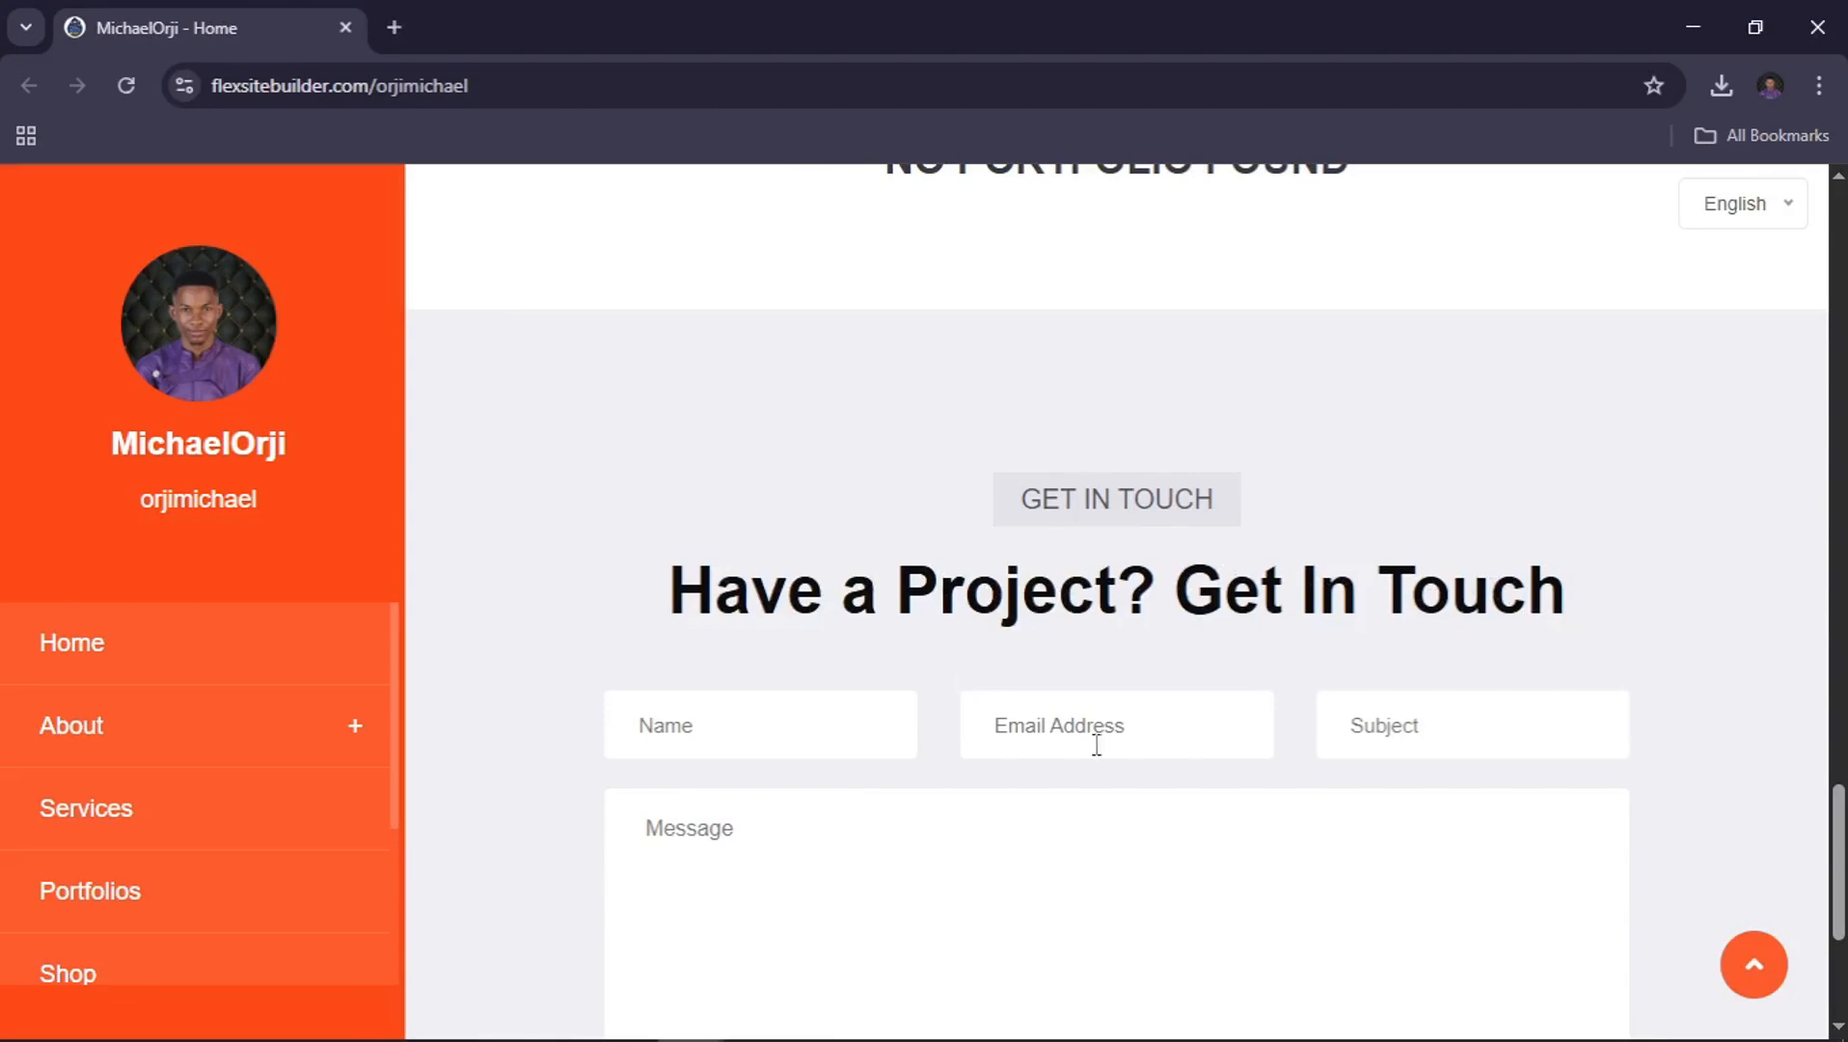
scroll(1289, 682, down, 4)
scroll(1289, 682, up, 7)
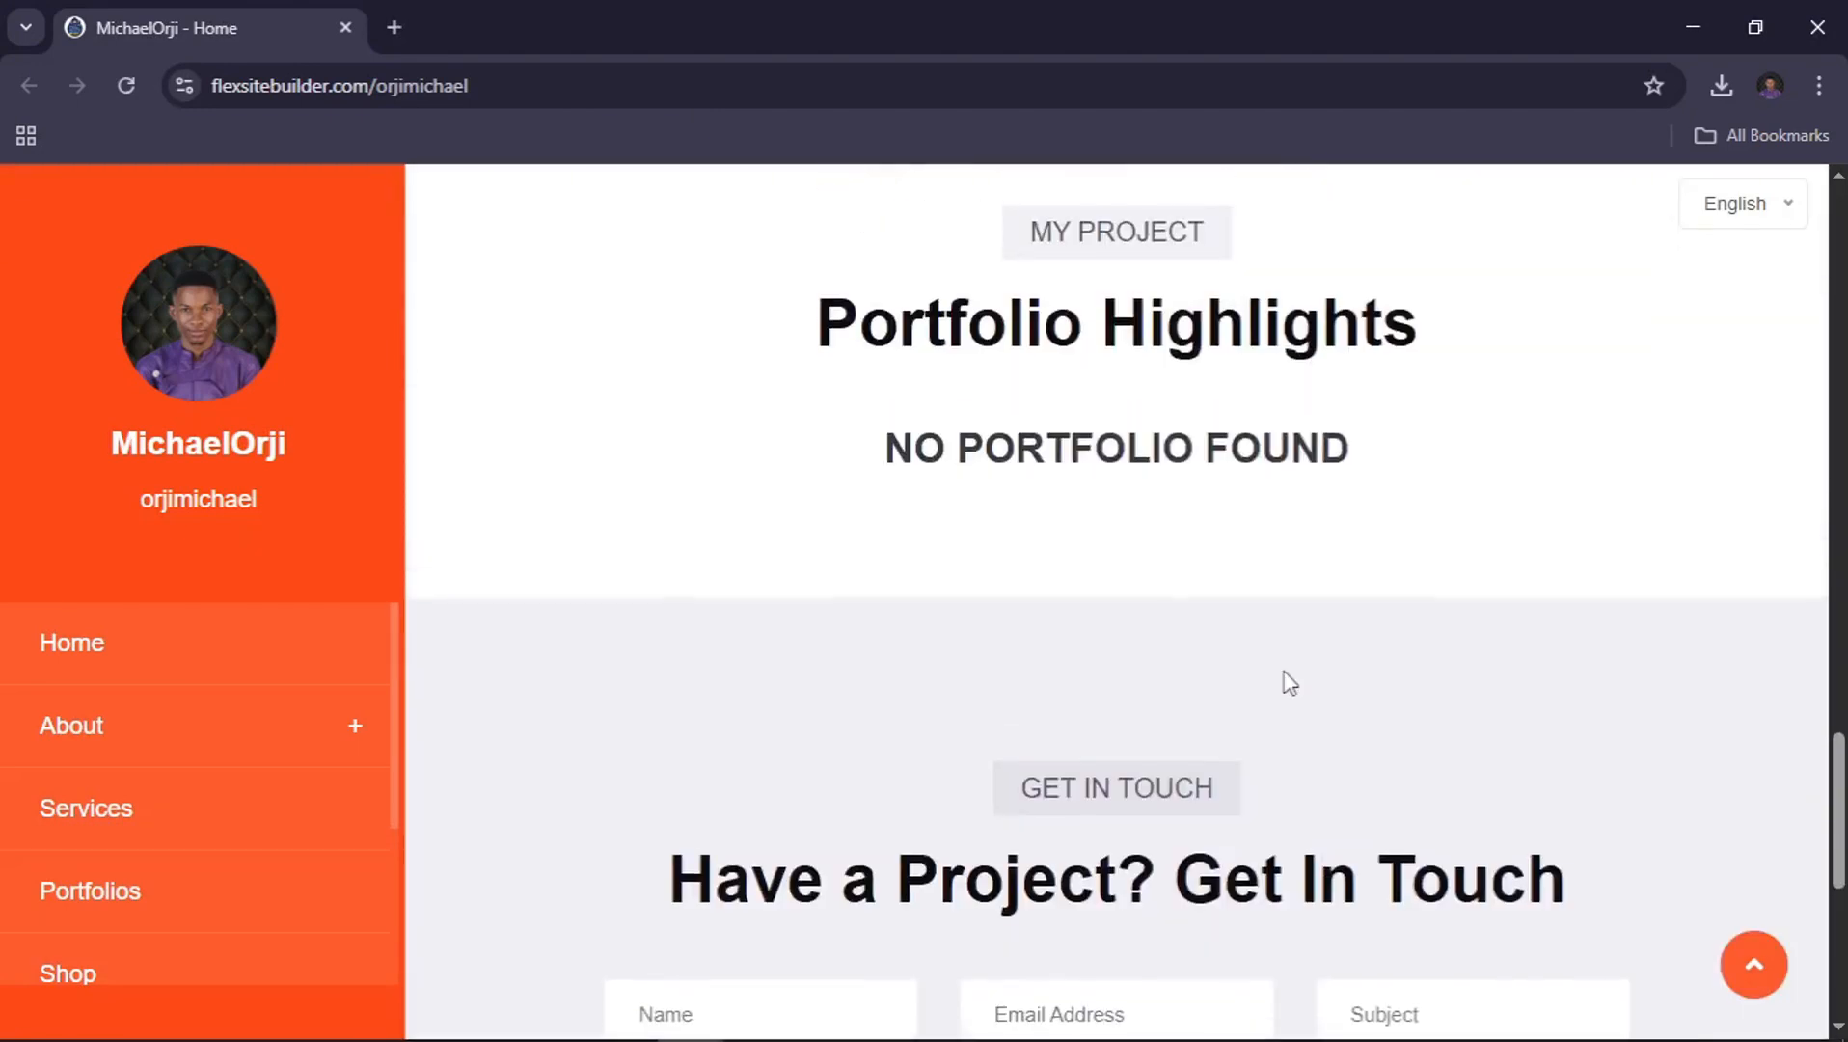
key(alt+Tab)
scroll(1121, 550, up, 10)
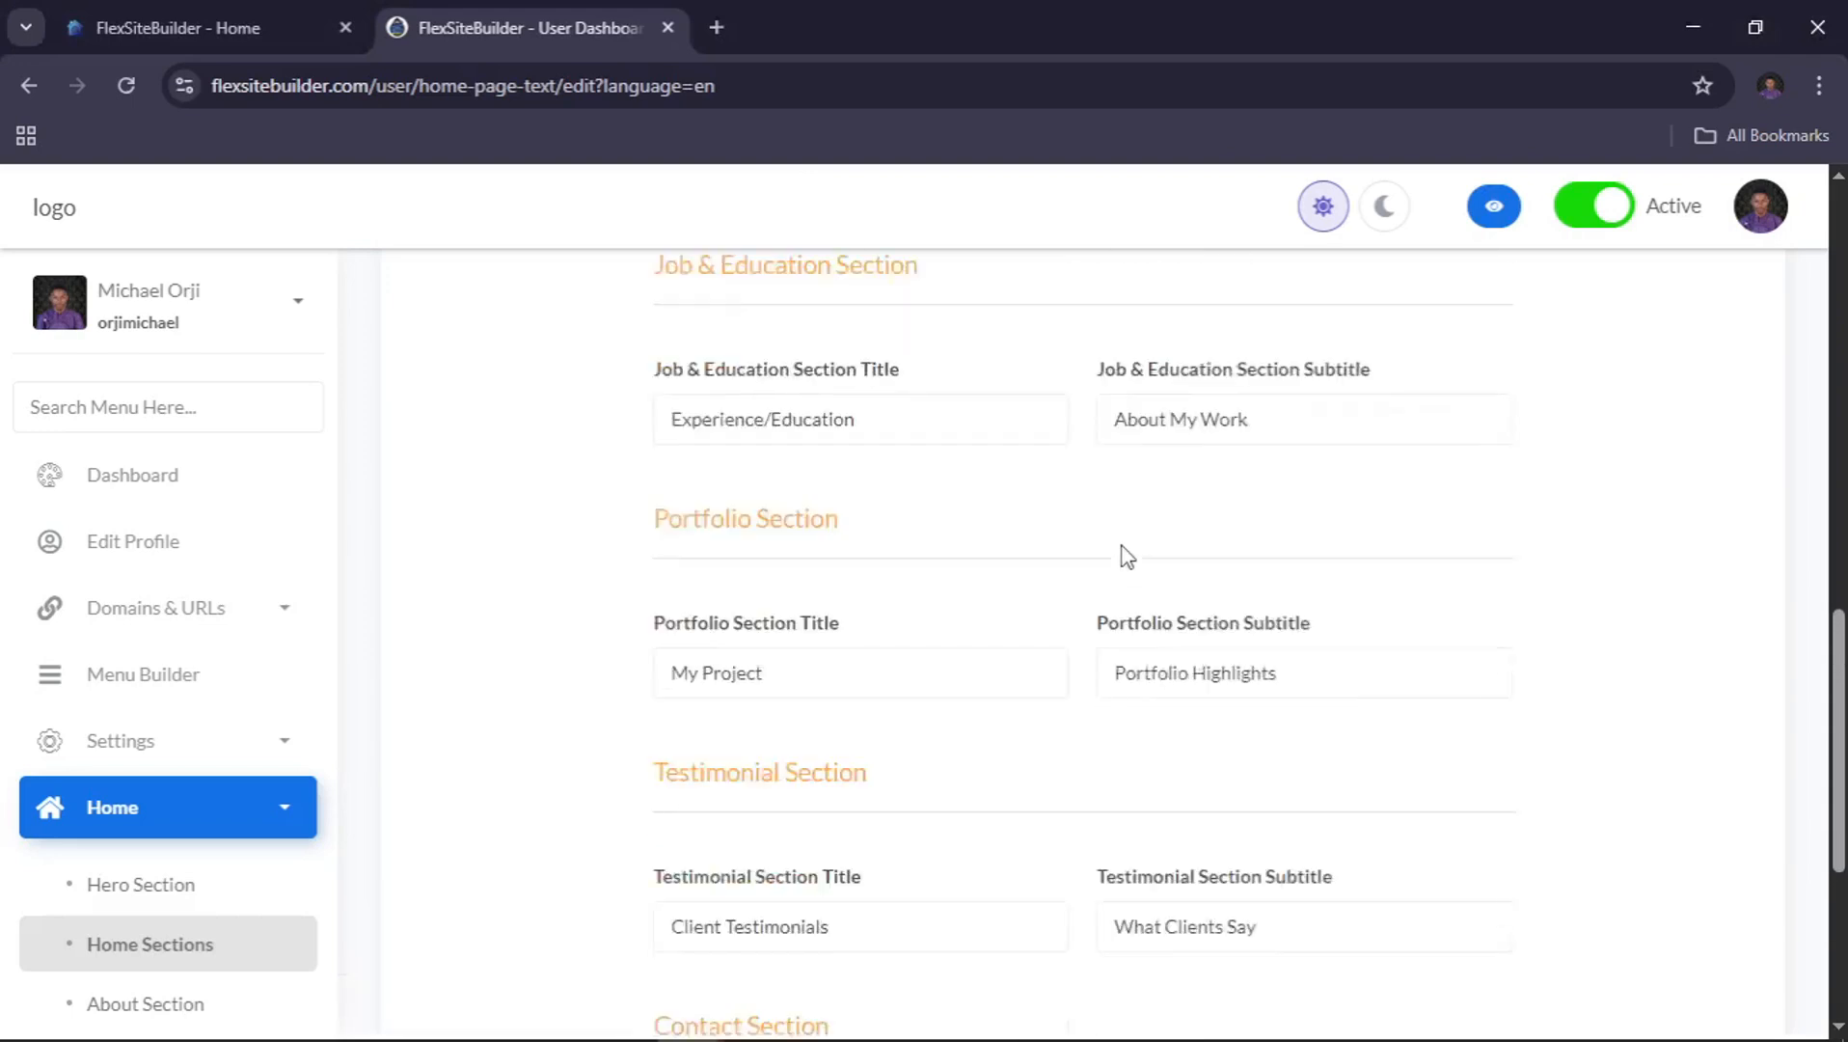
scroll(1122, 547, up, 7)
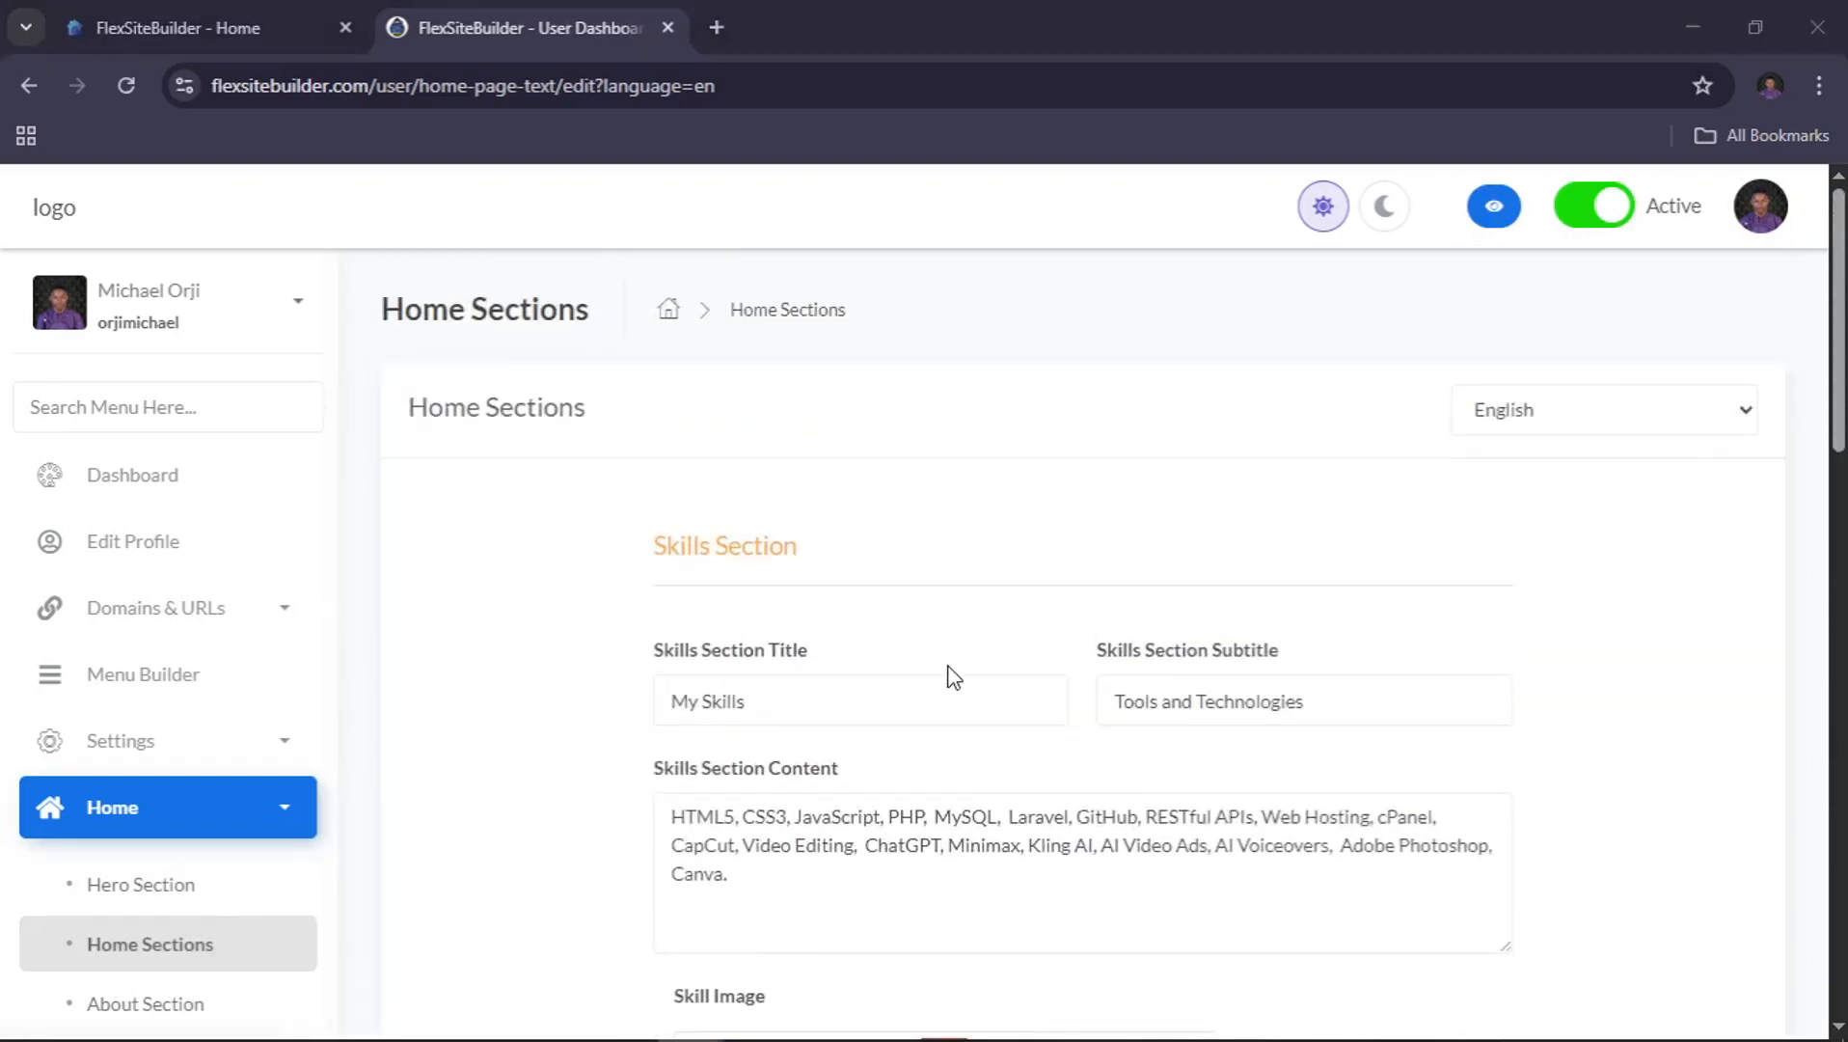
Switch to the Canva presentation and advance from the Home Sections slide to the About Sections slide
key(alt+Tab)
key(alt+Tab)
key(alt+Tab)
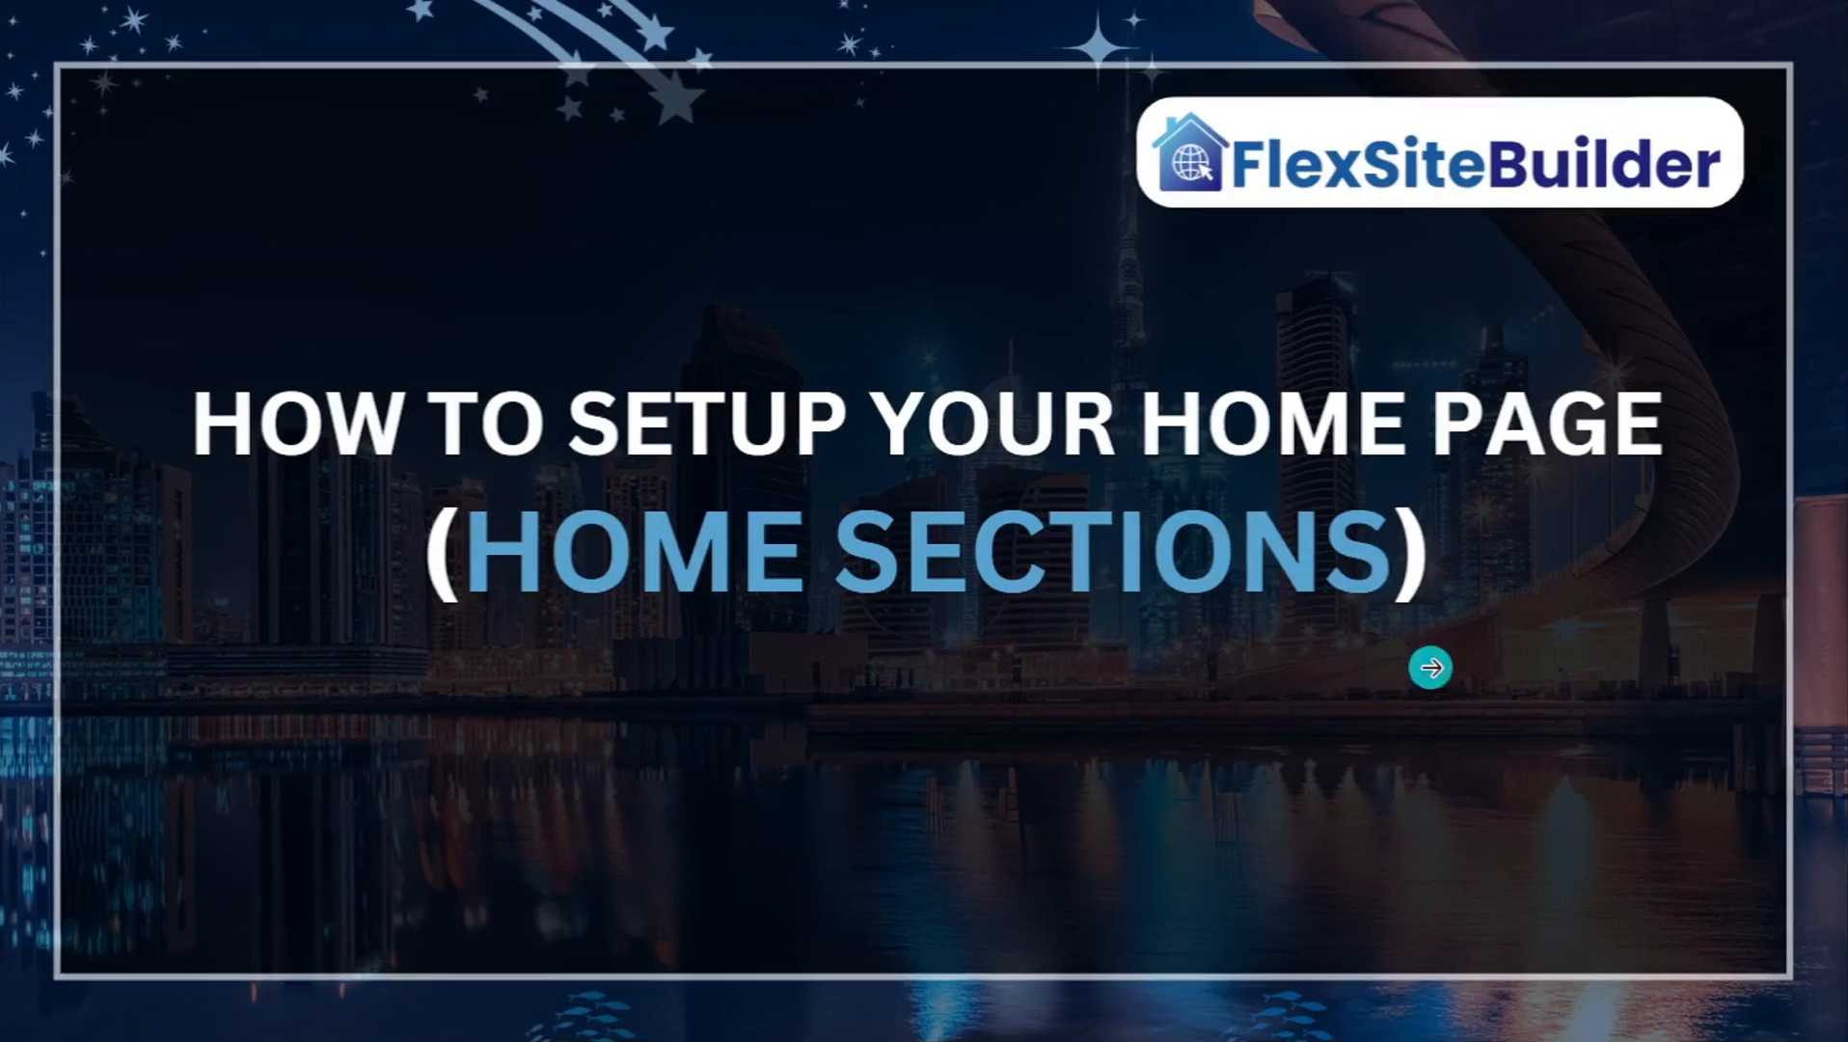
click(1431, 667)
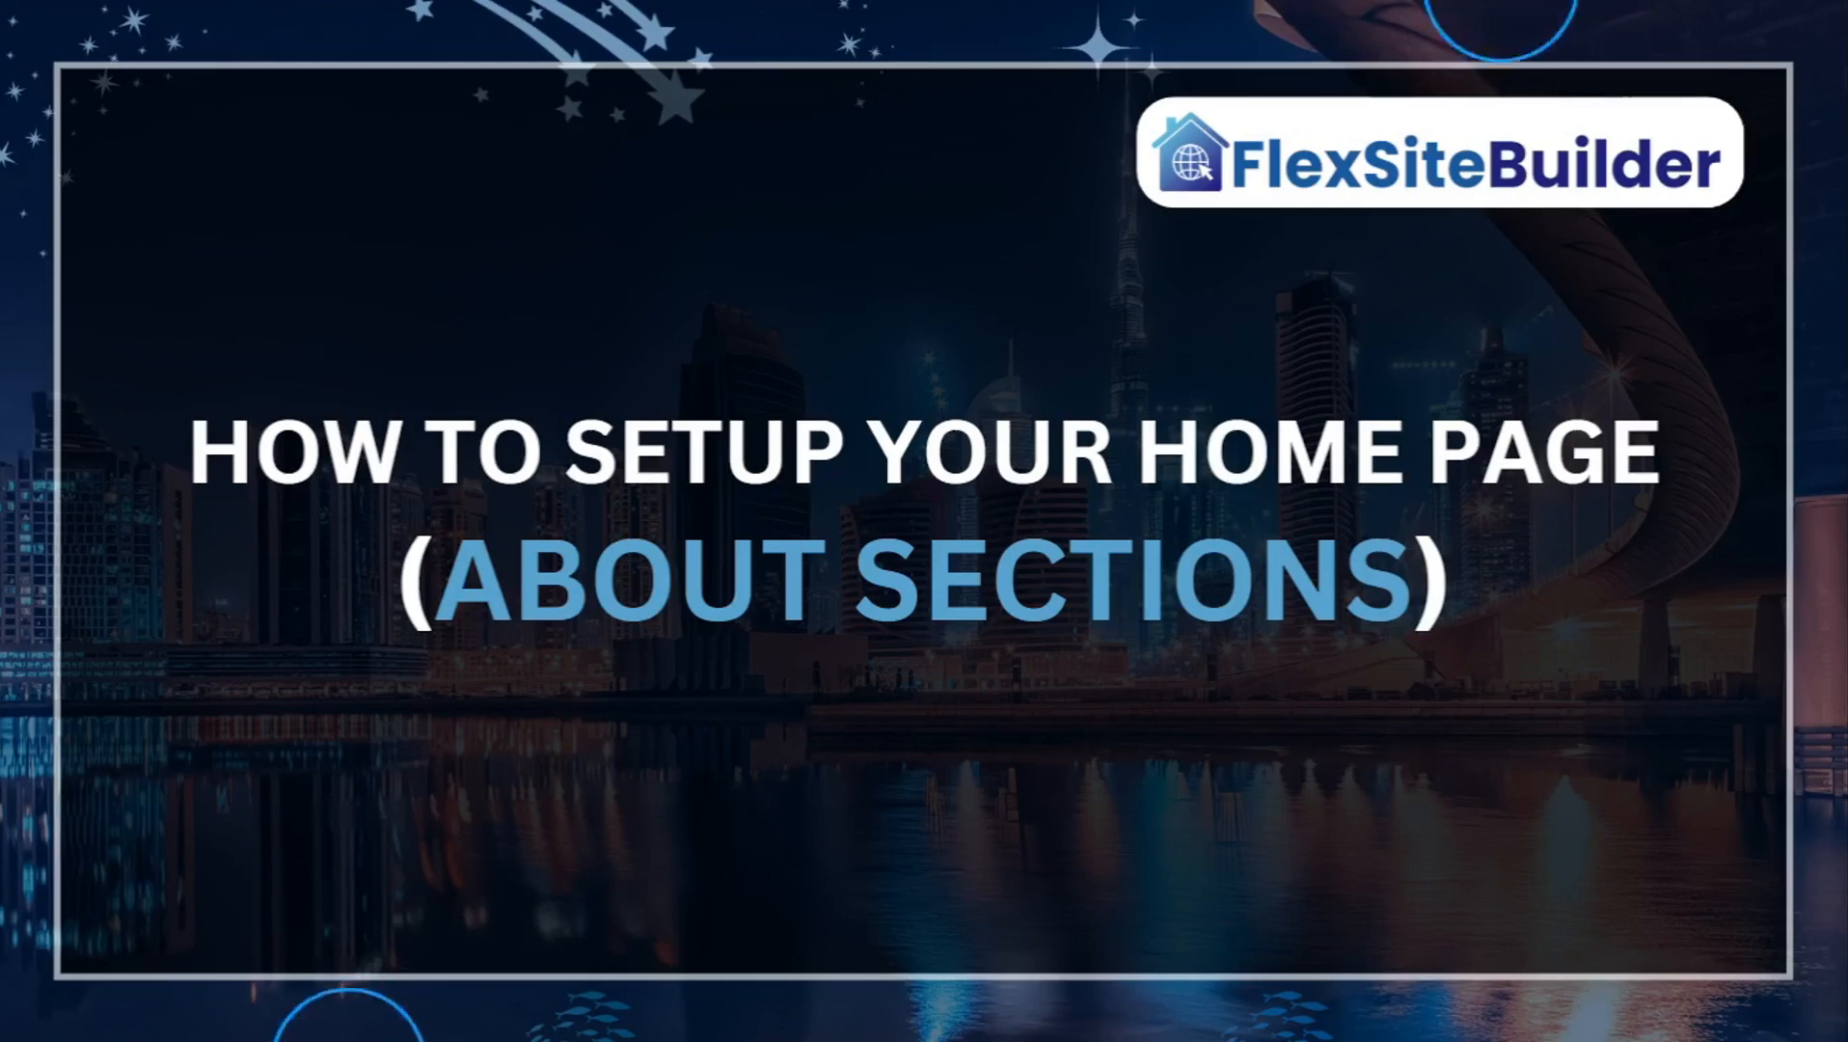
Switch to the live portfolio website and examine the about section with its photo and empty text area
key(alt+Tab)
key(alt+Tab)
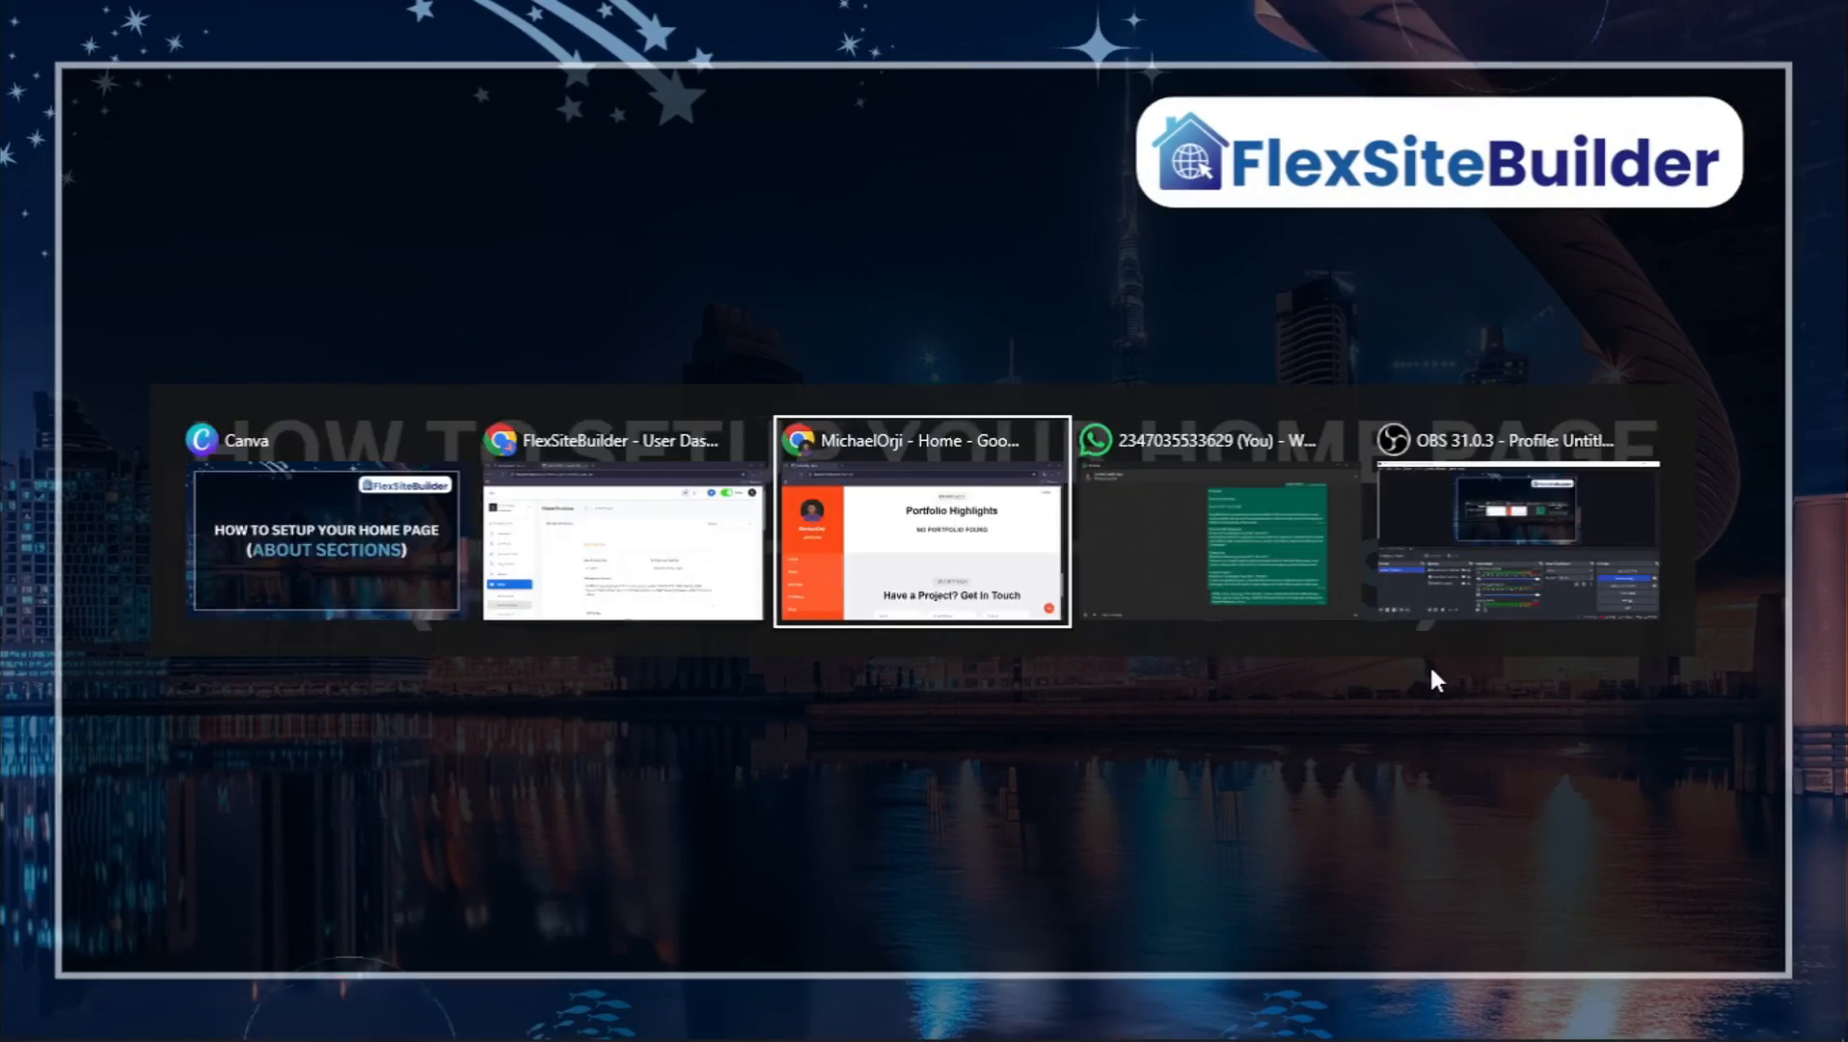
scroll(1258, 434, up, 20)
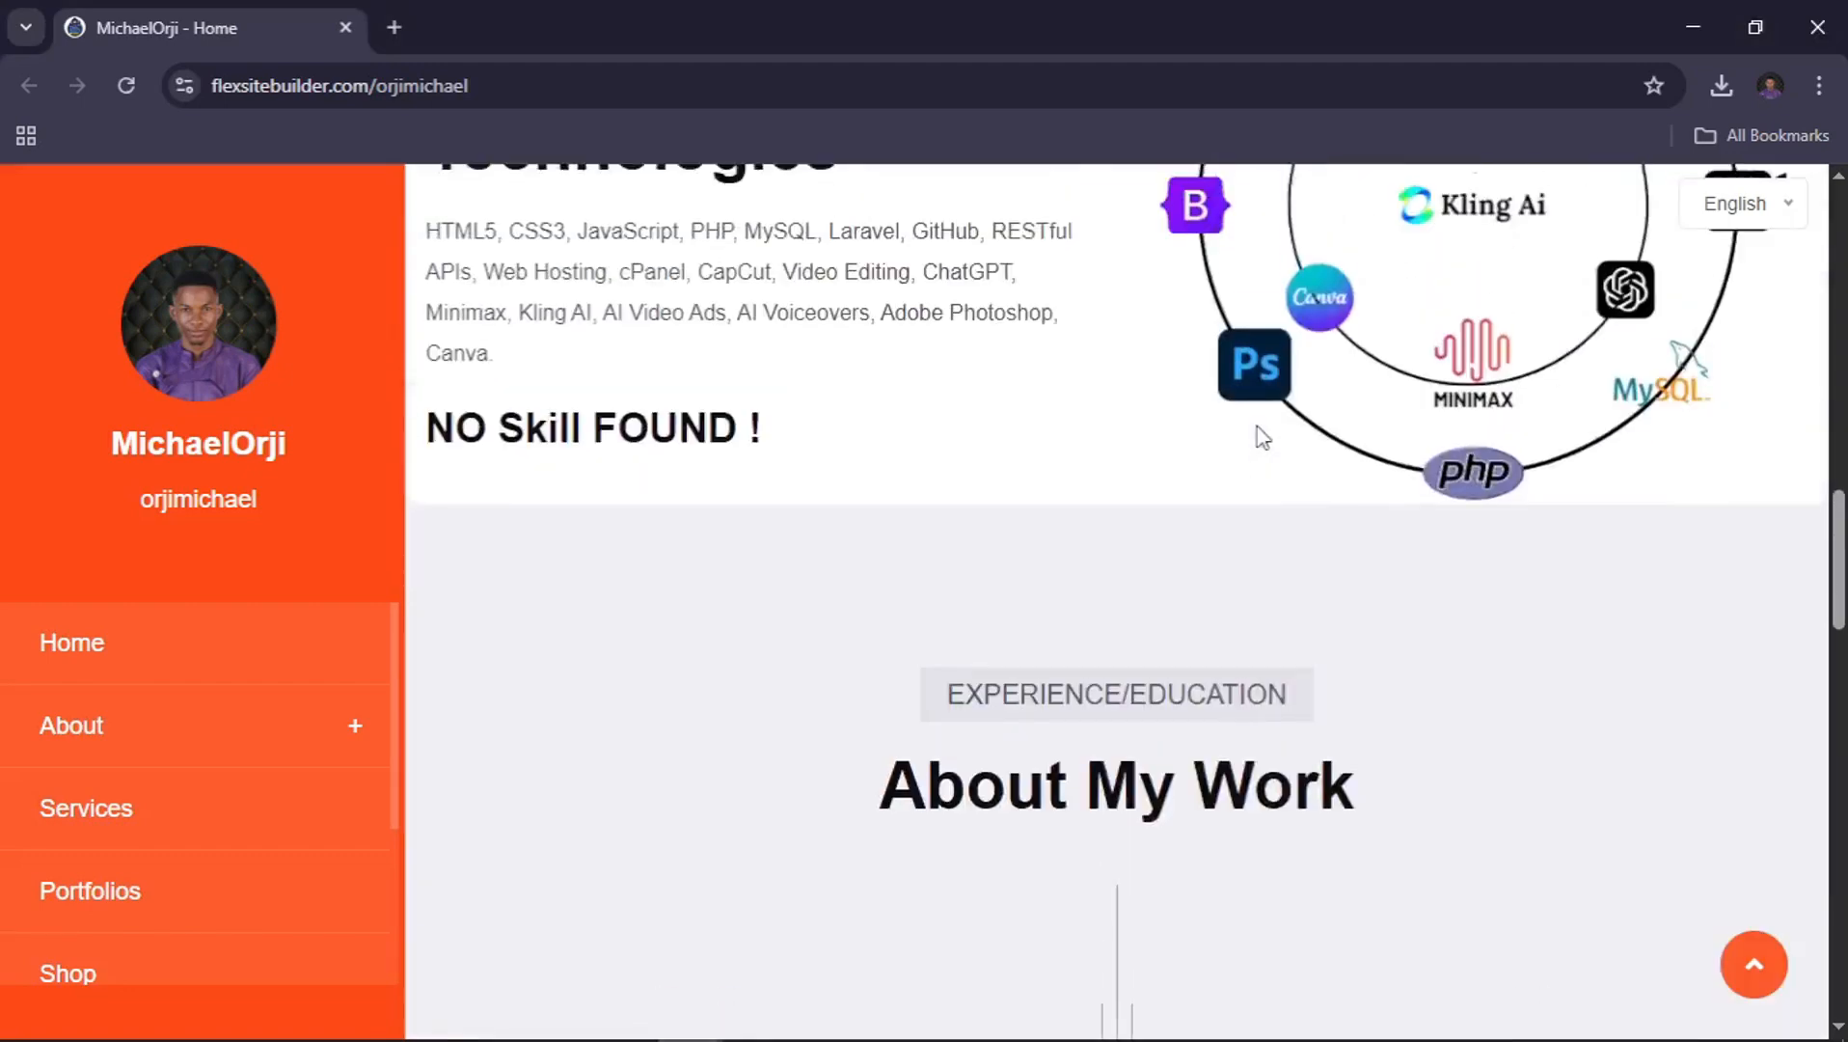
scroll(1257, 434, down, 4)
scroll(1258, 433, down, 5)
scroll(1209, 557, up, 2)
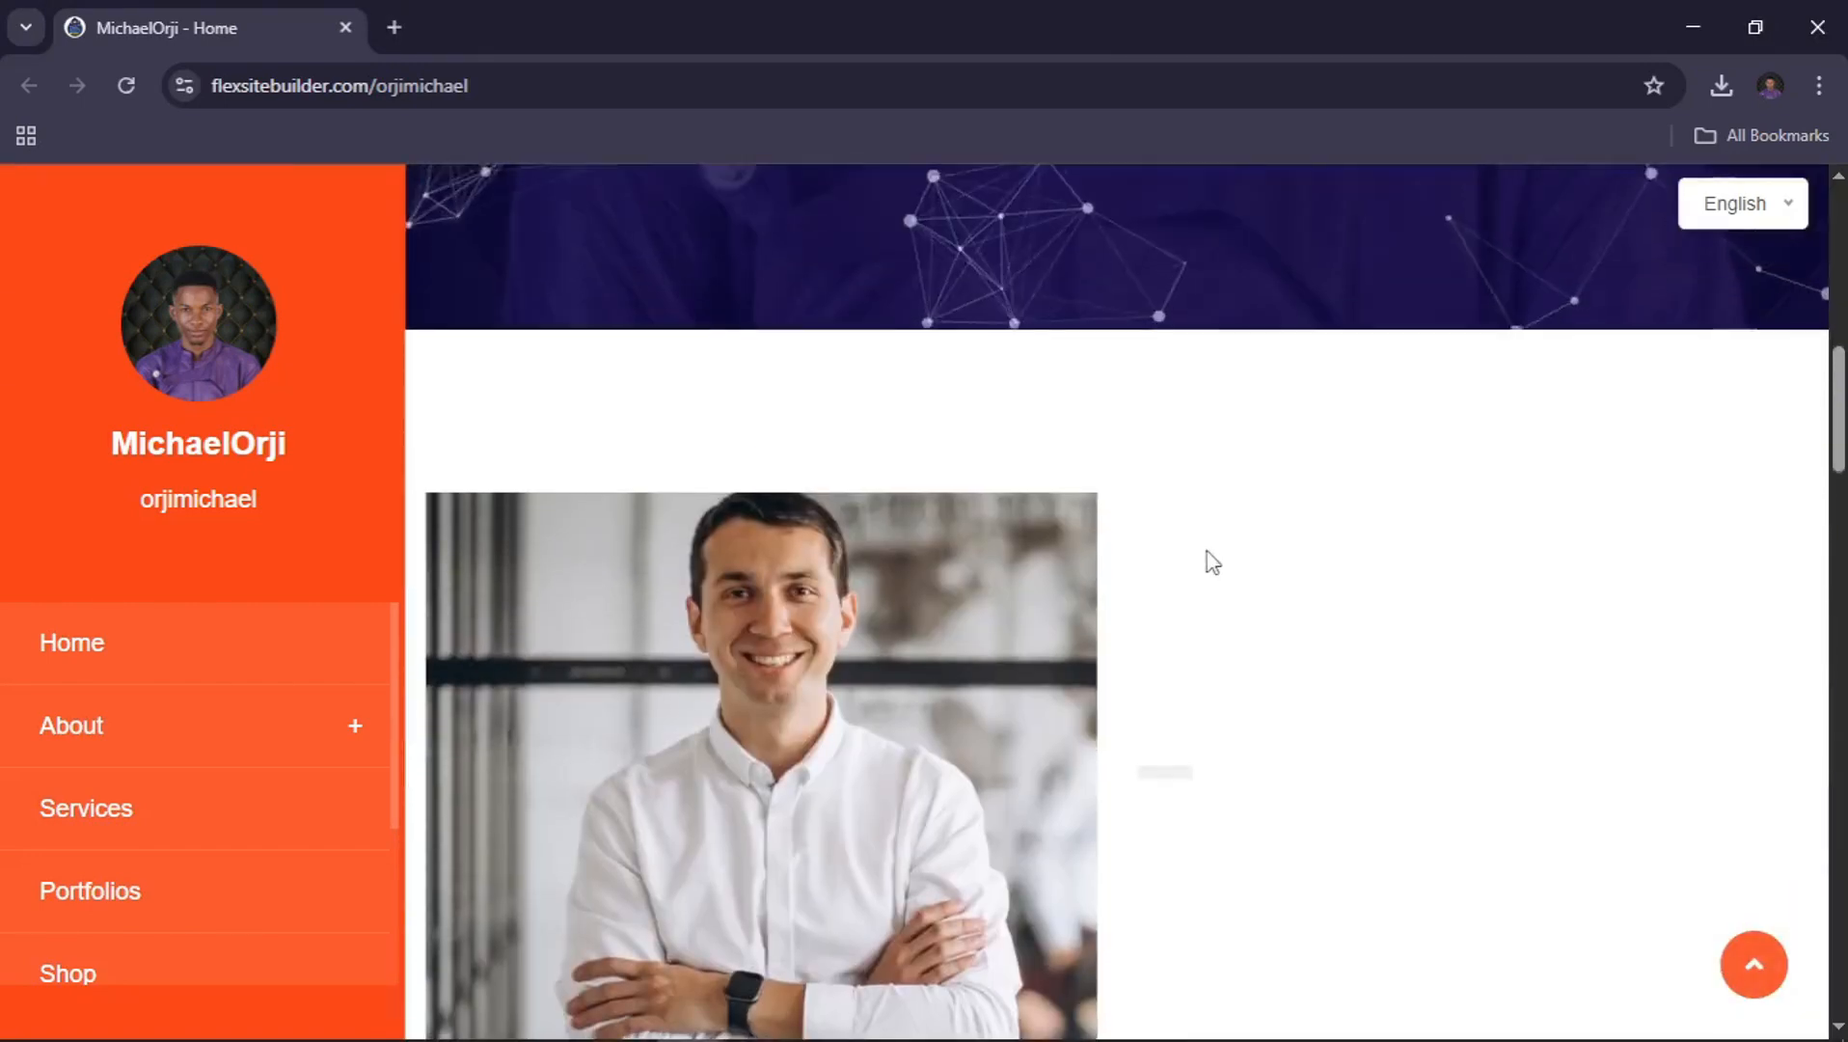
scroll(1208, 557, down, 1)
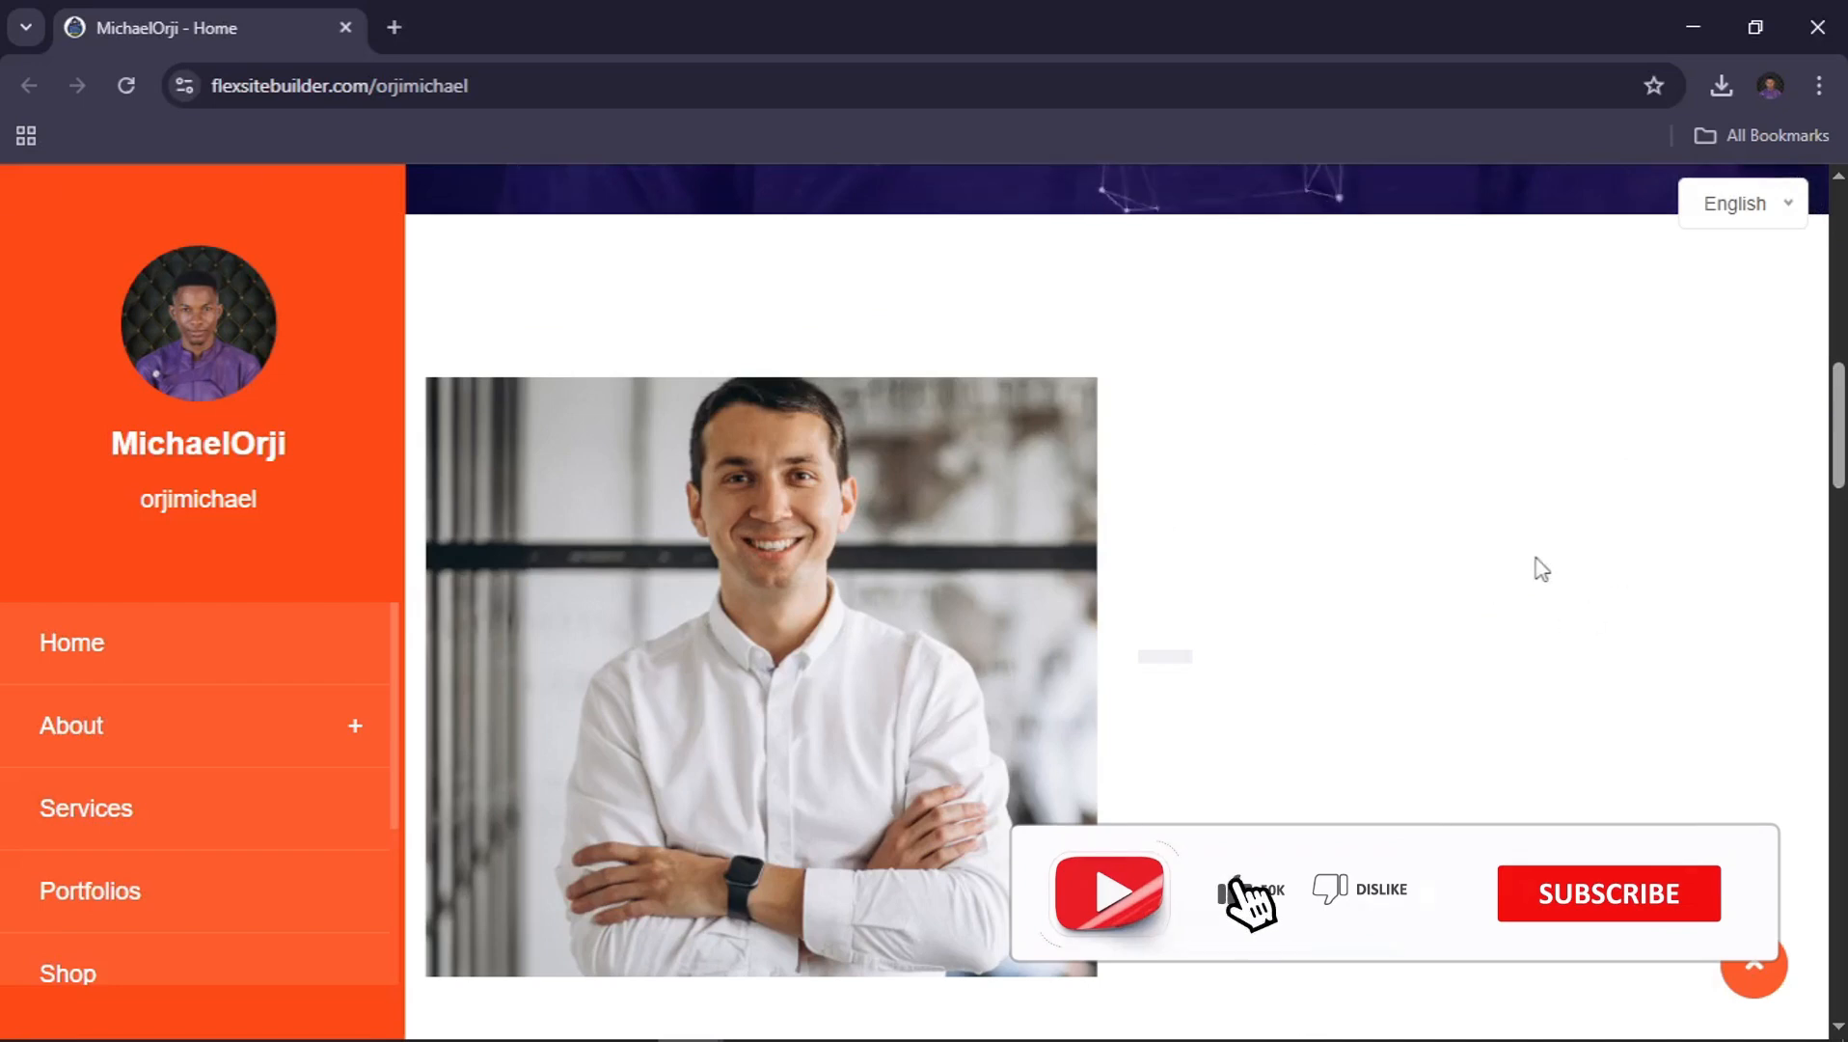
key(alt+Tab)
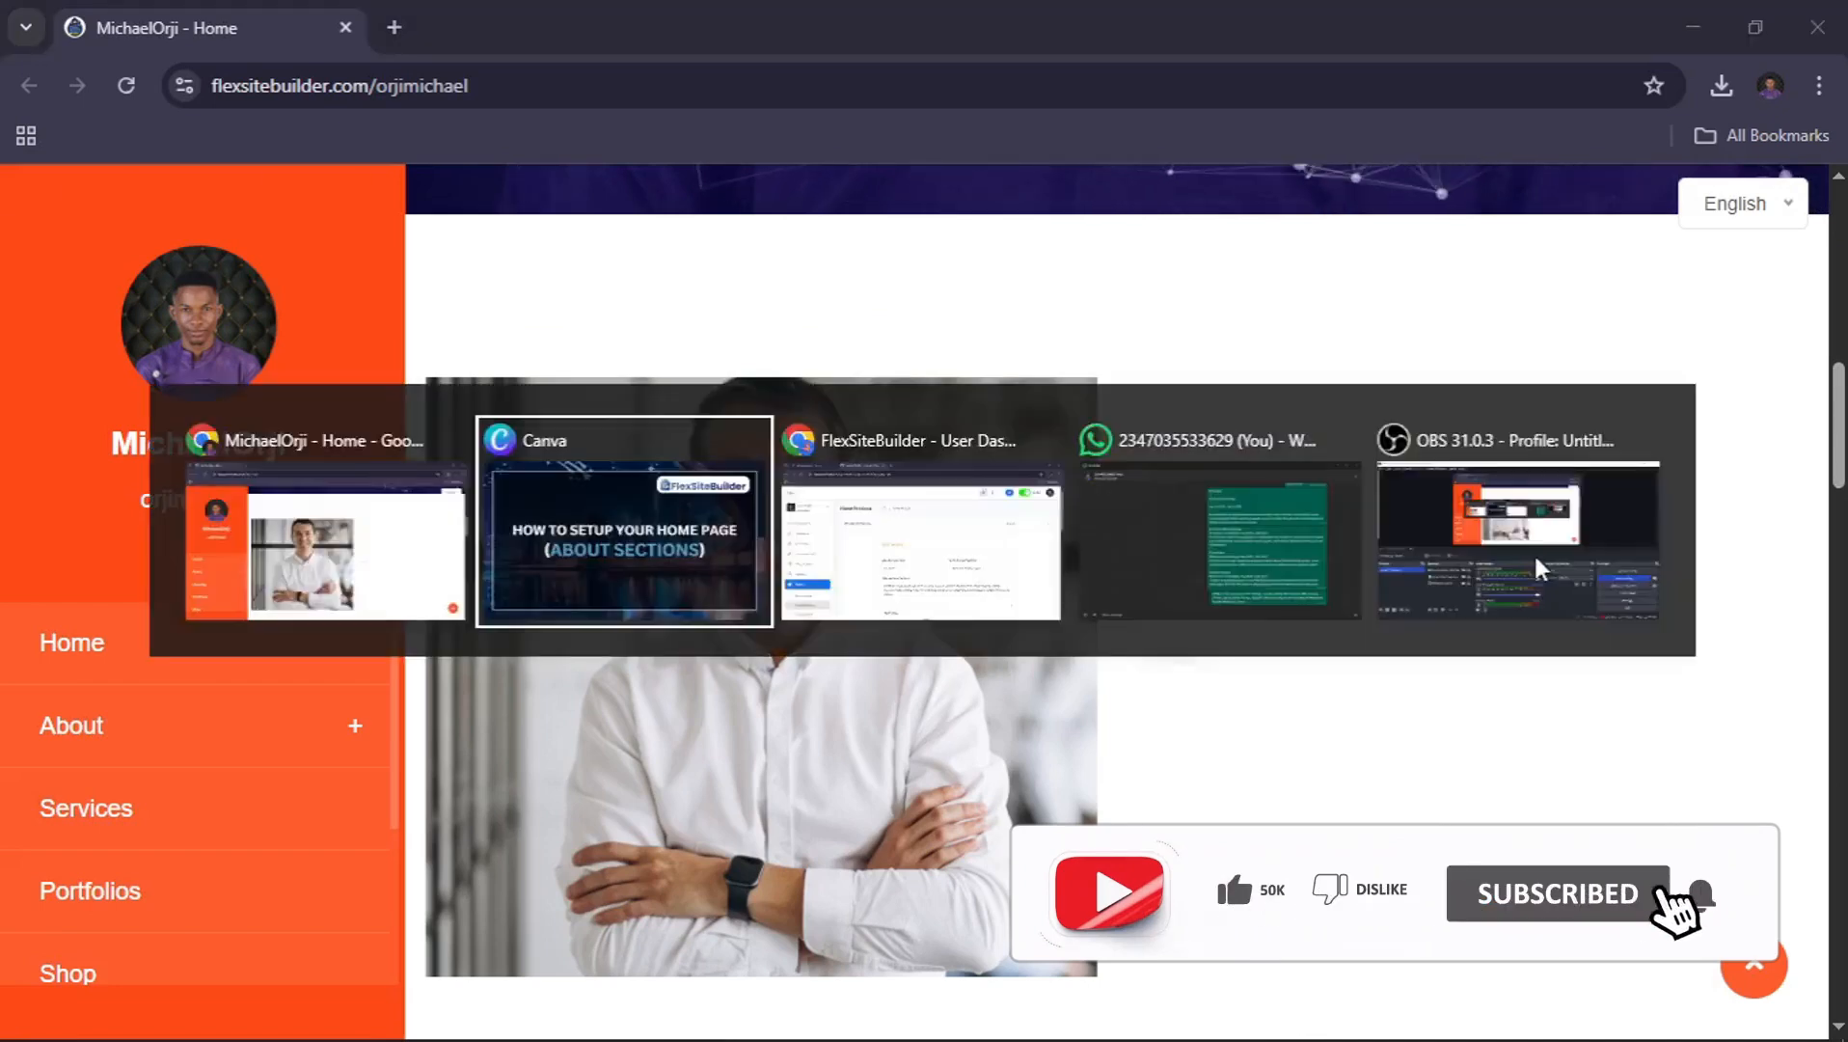